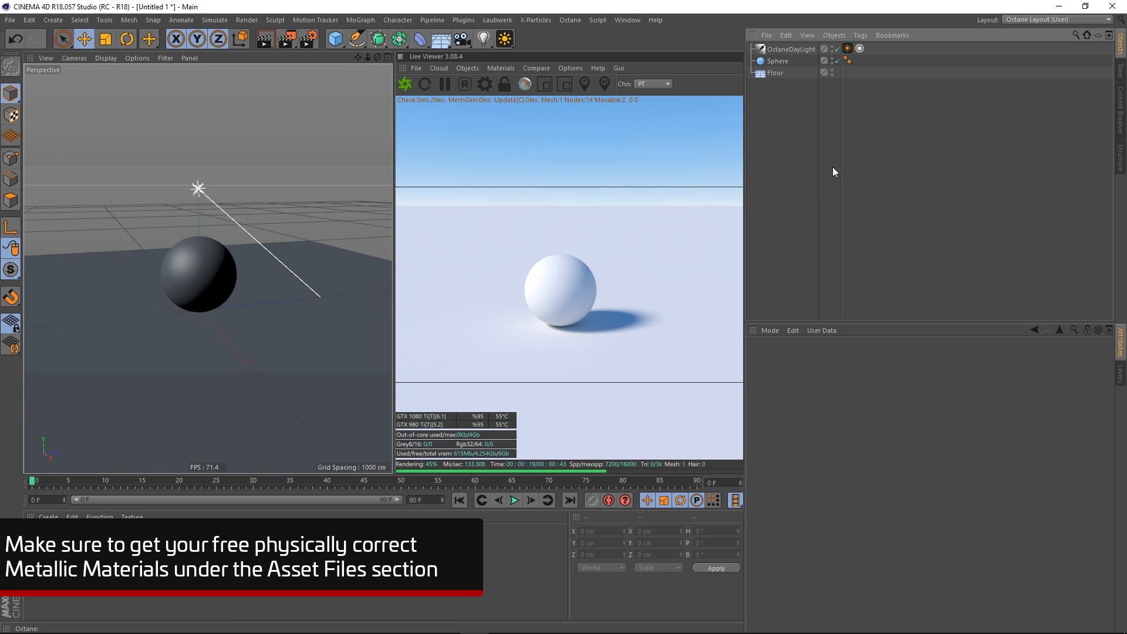
# Step: Review the properties of the floor, the sphere and the daylight tag, including the sphere's coordinates and the sun size
pyautogui.click(772, 72)
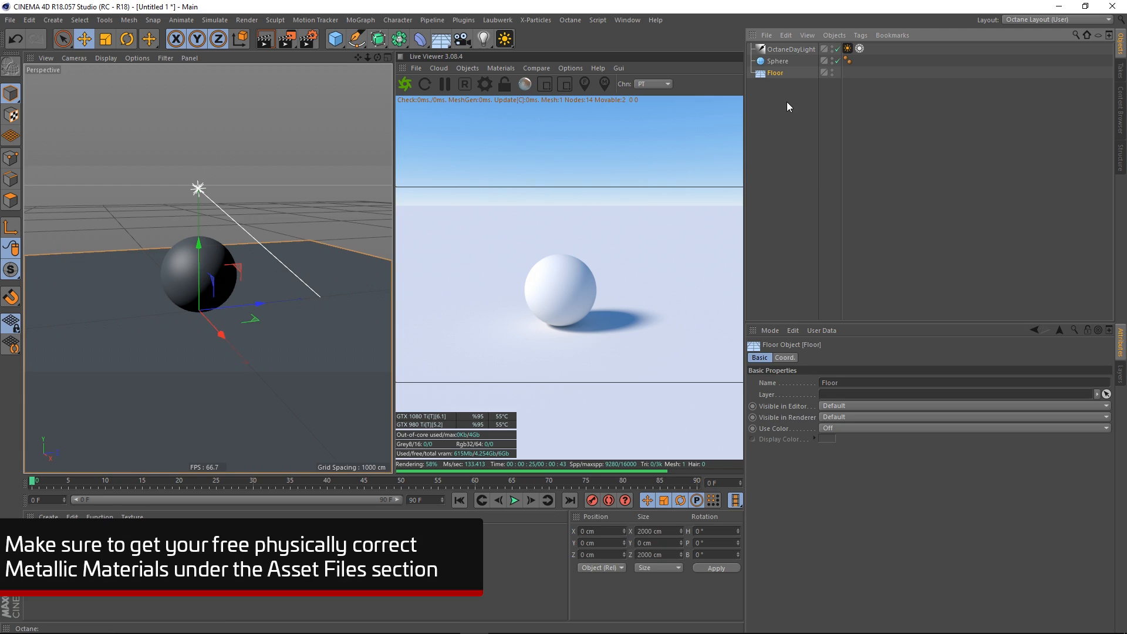
pyautogui.click(783, 61)
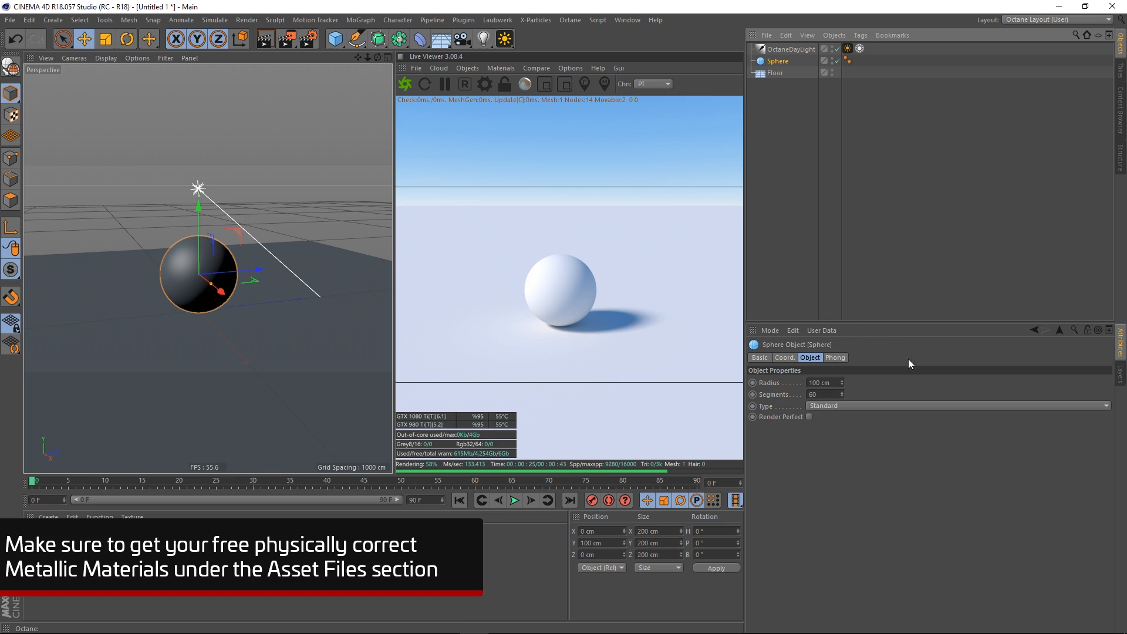
pyautogui.click(777, 397)
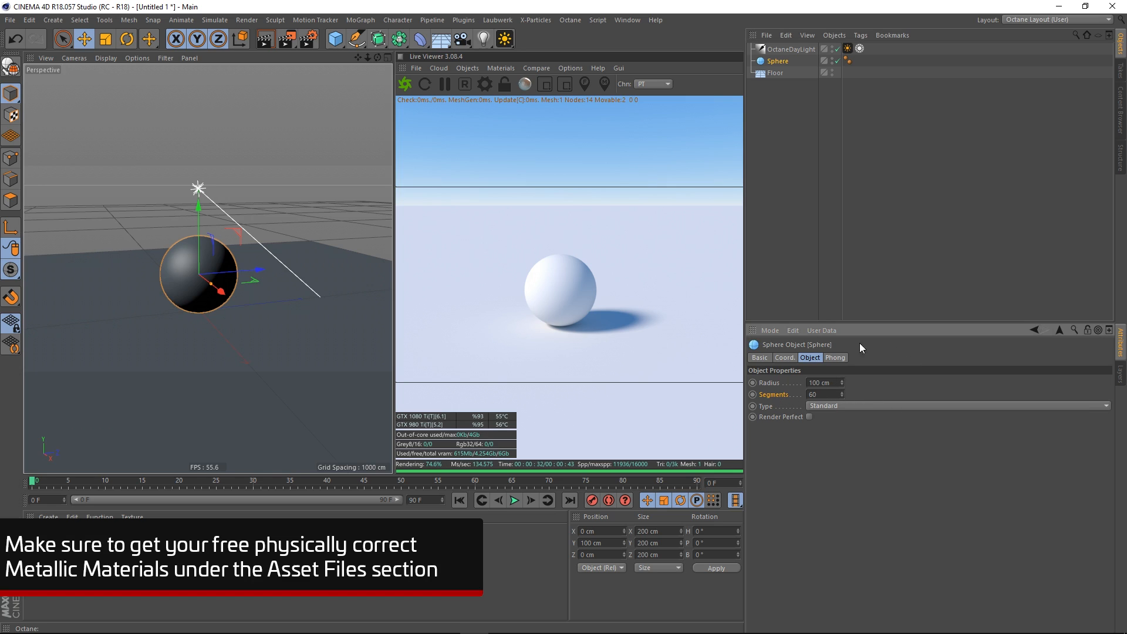
pyautogui.click(784, 358)
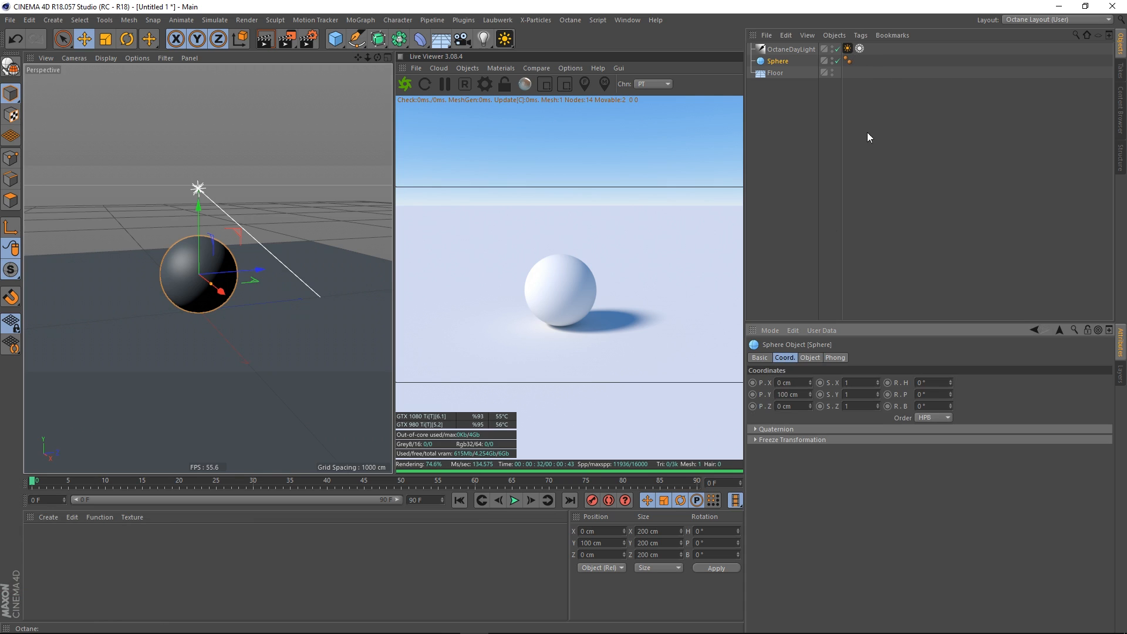
pyautogui.click(848, 48)
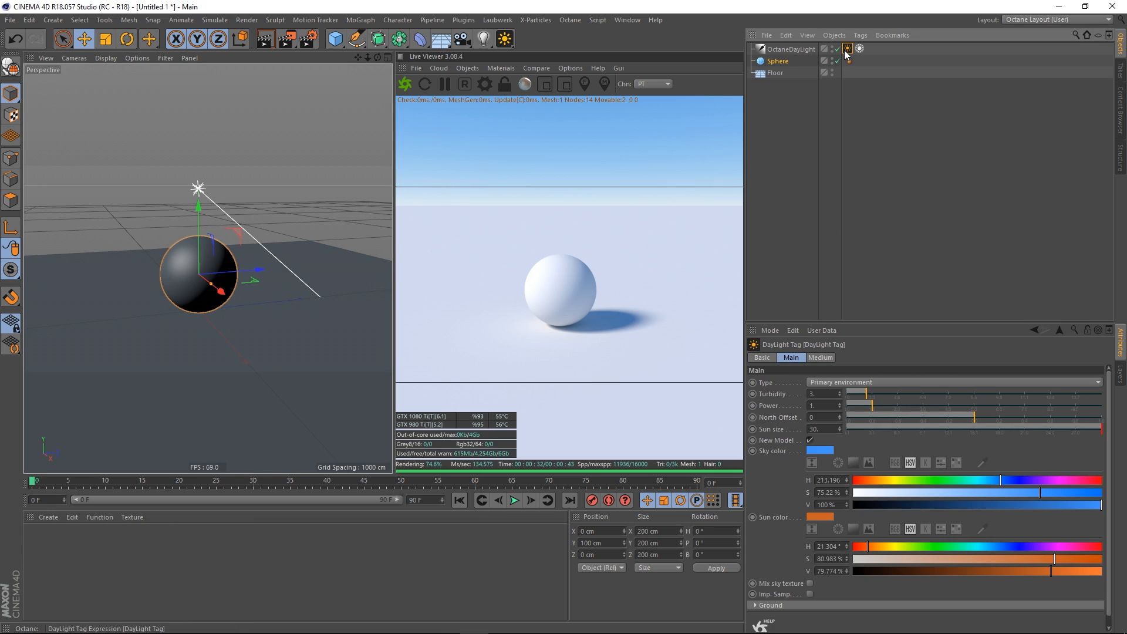
pyautogui.click(780, 397)
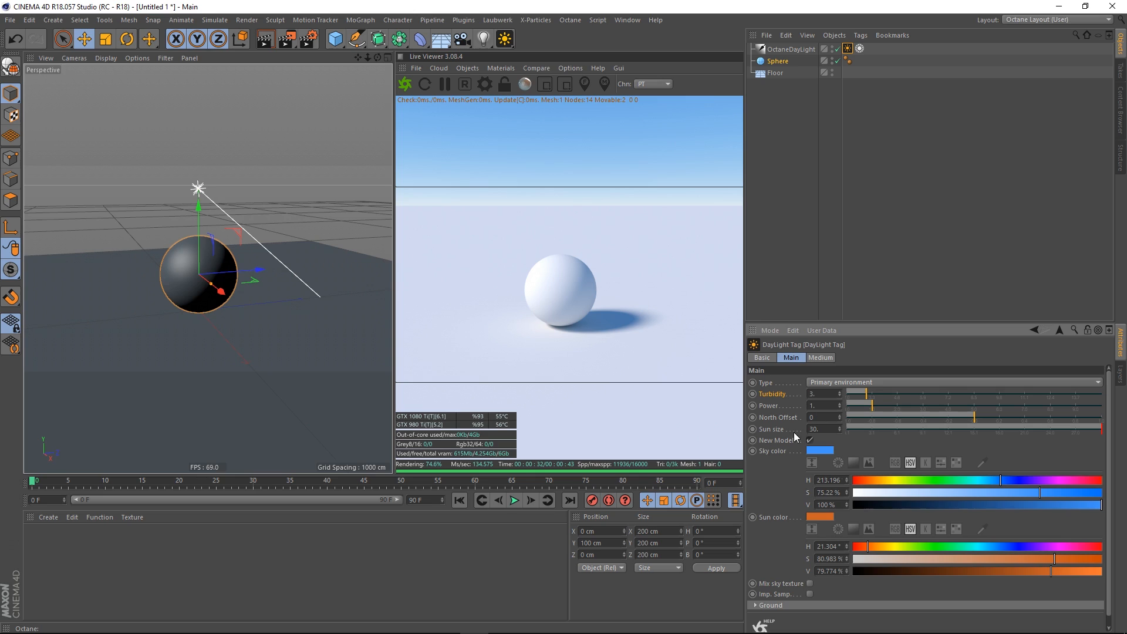
pyautogui.click(768, 428)
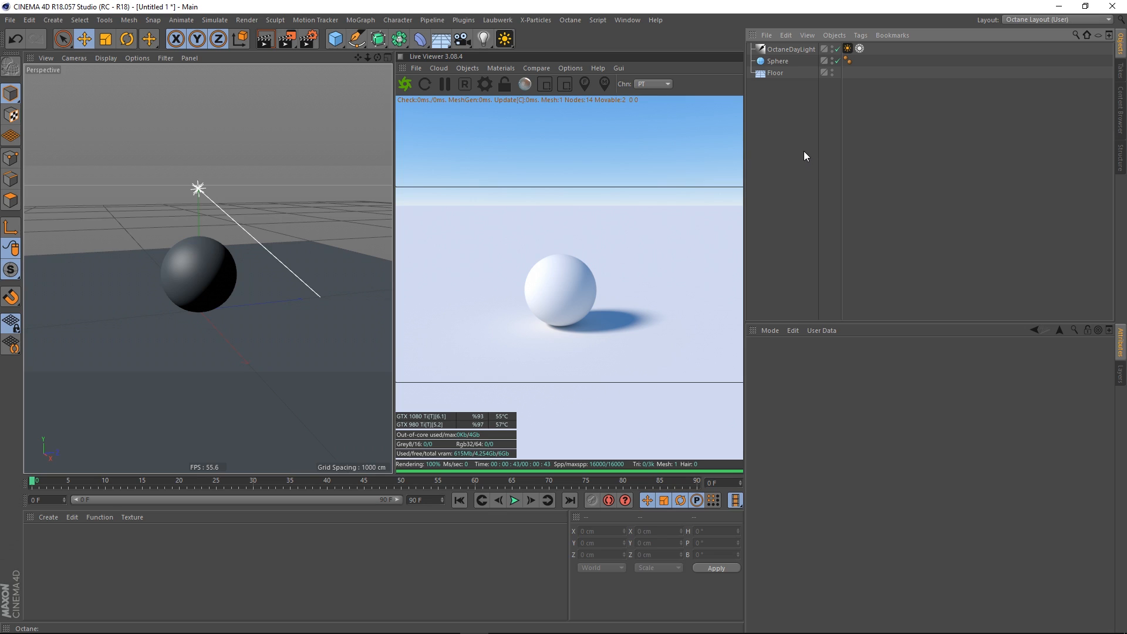
# Step: Create an Octane Metallic material and apply it to the sphere, framing the sphere closer in the viewport
pyautogui.click(501, 68)
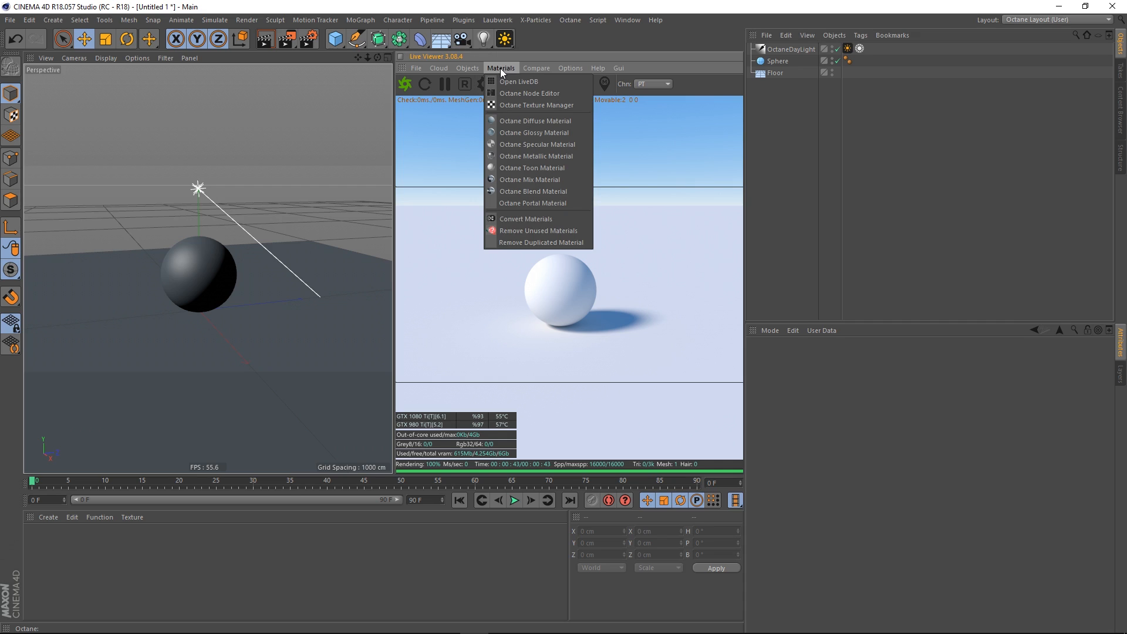
pyautogui.click(551, 156)
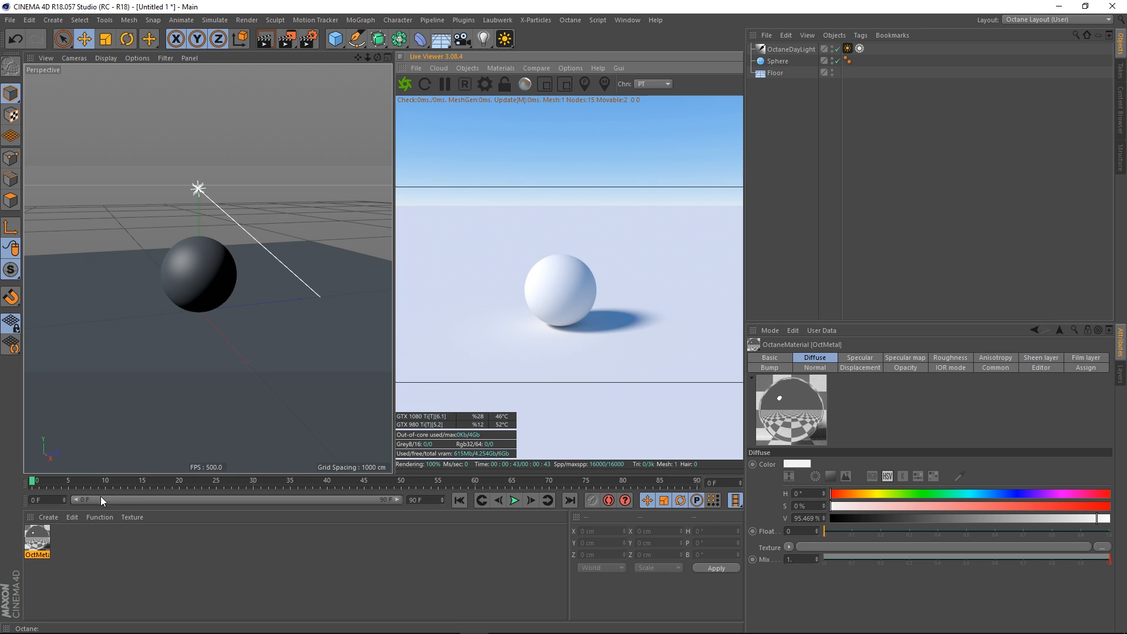
pyautogui.moveTo(32, 546); pyautogui.dragTo(192, 268)
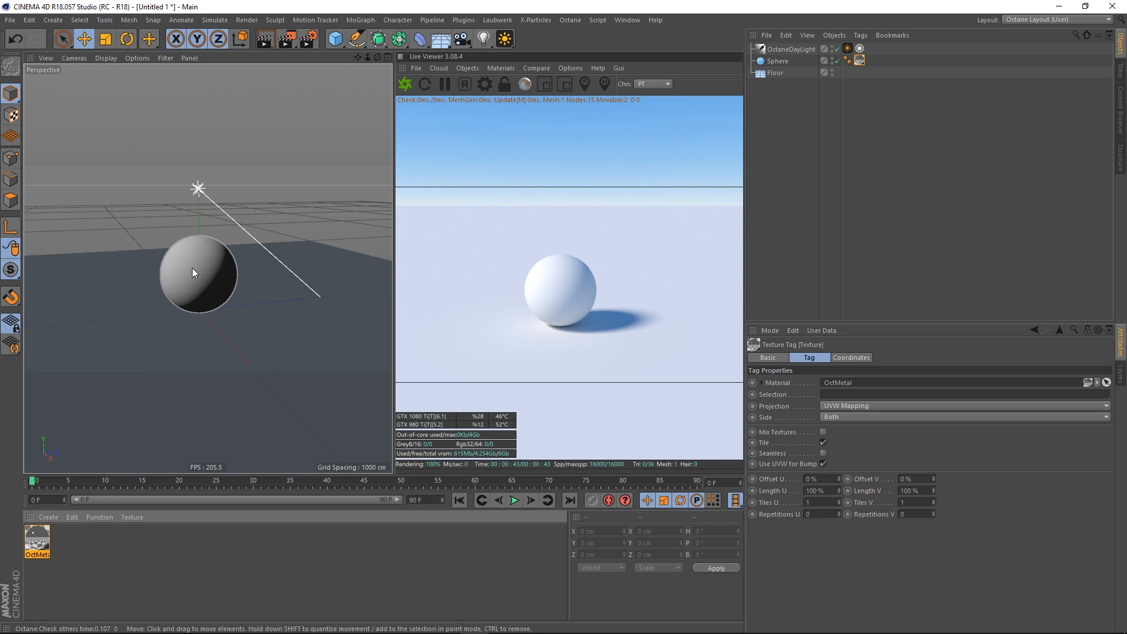
pyautogui.scroll(5, 182, 305)
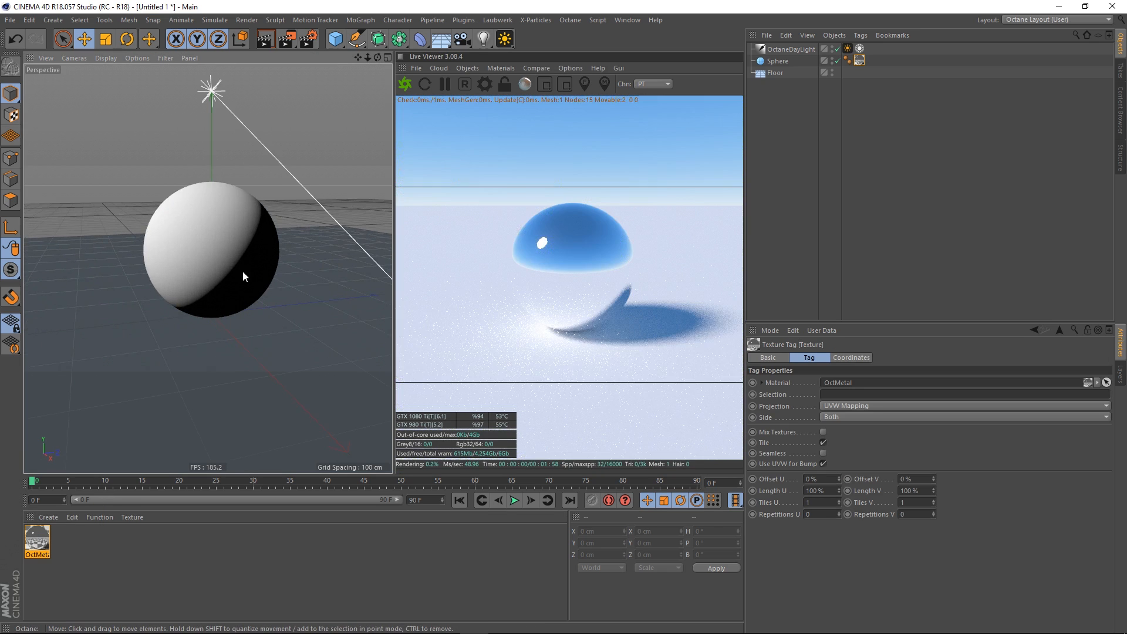
pyautogui.moveTo(236, 259)
pyautogui.keyDown('alt'); pyautogui.mouseDown()
pyautogui.moveTo(217, 284)
pyautogui.moveTo(224, 266)
pyautogui.mouseUp(); pyautogui.keyUp('alt')
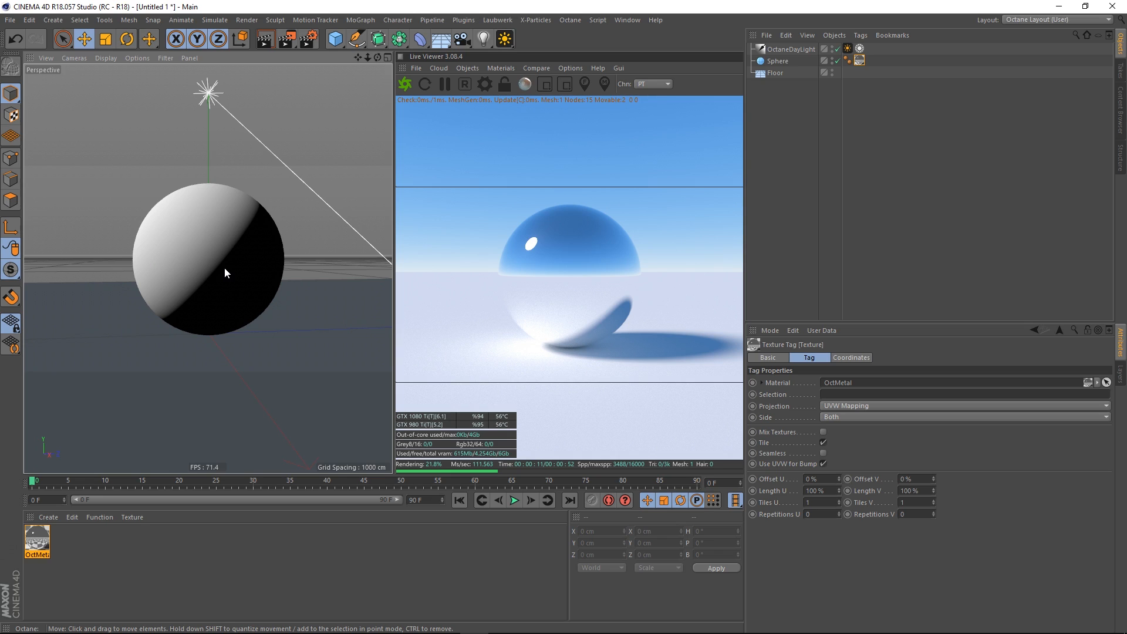
pyautogui.click(508, 68)
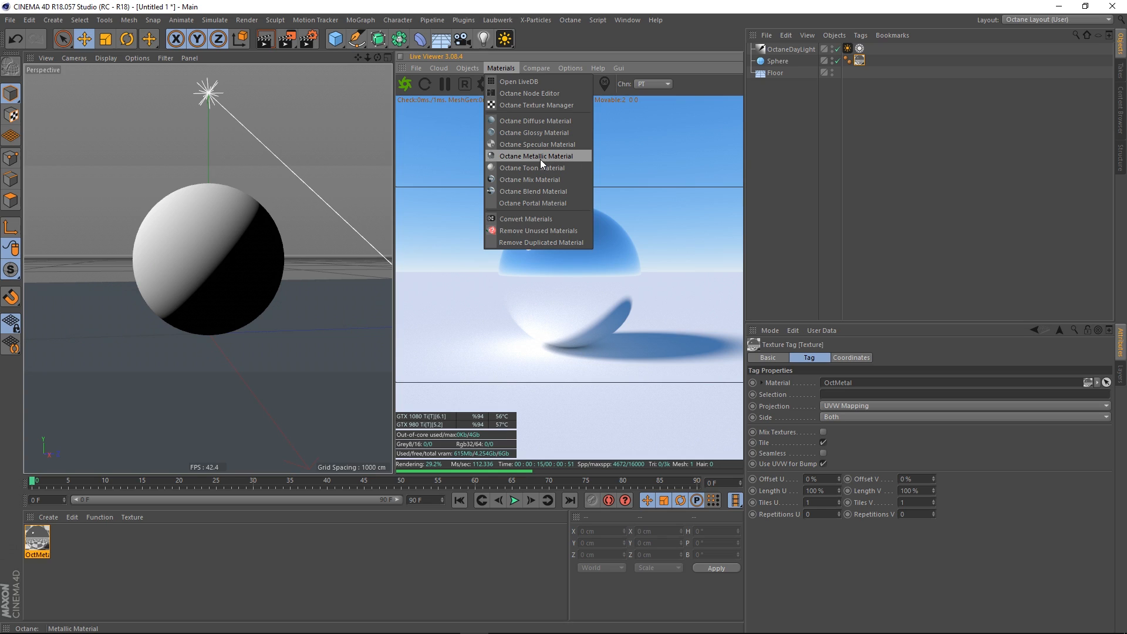
pyautogui.click(777, 157)
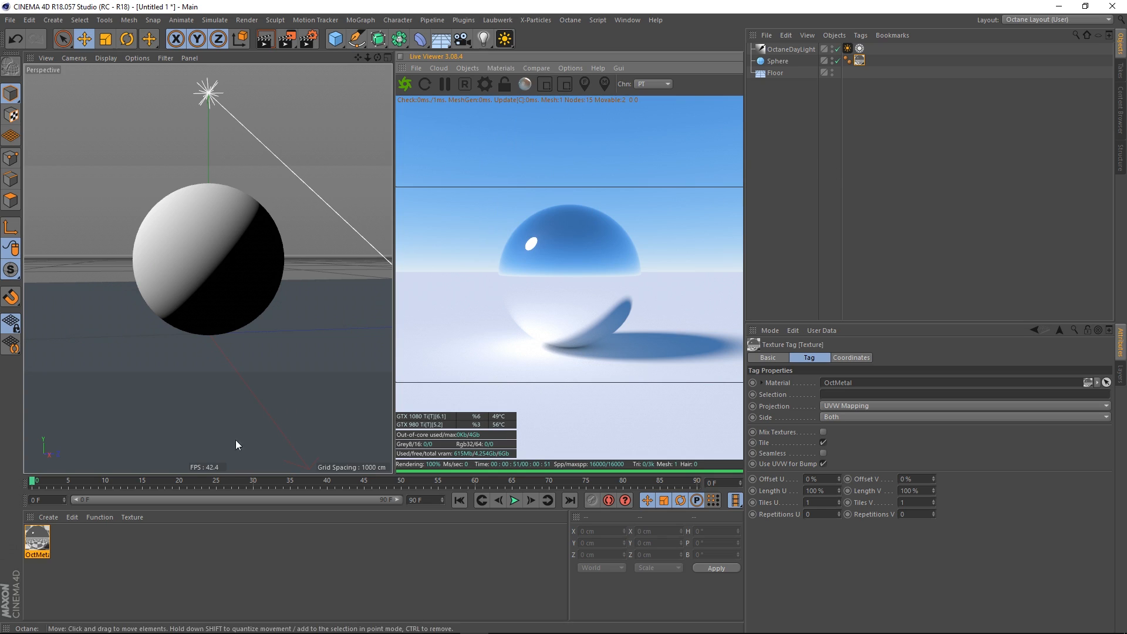
# Step: Open the metallic material for editing and set its diffuse colour to pure red with 100% saturation and 100% value
pyautogui.doubleClick(33, 542)
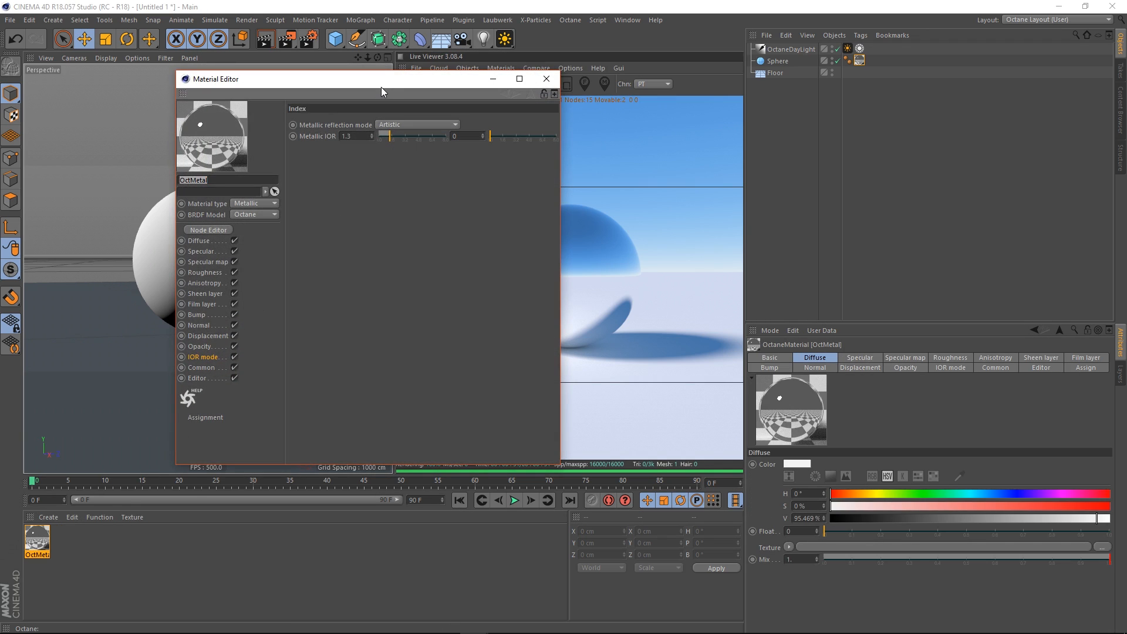
pyautogui.moveTo(381, 87); pyautogui.dragTo(229, 82)
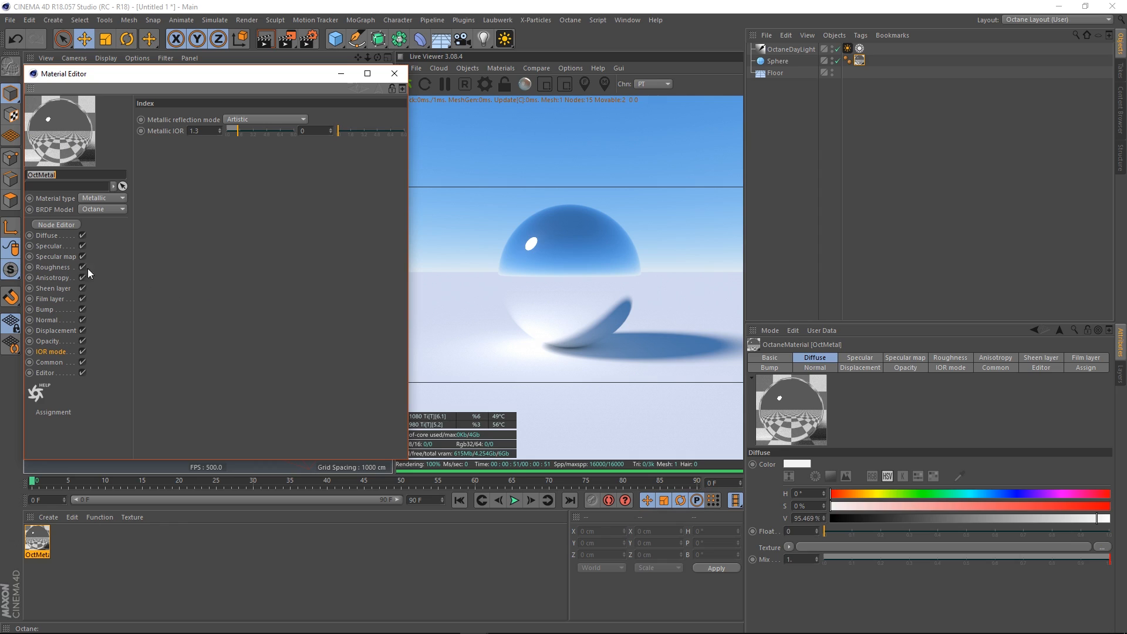
pyautogui.click(58, 255)
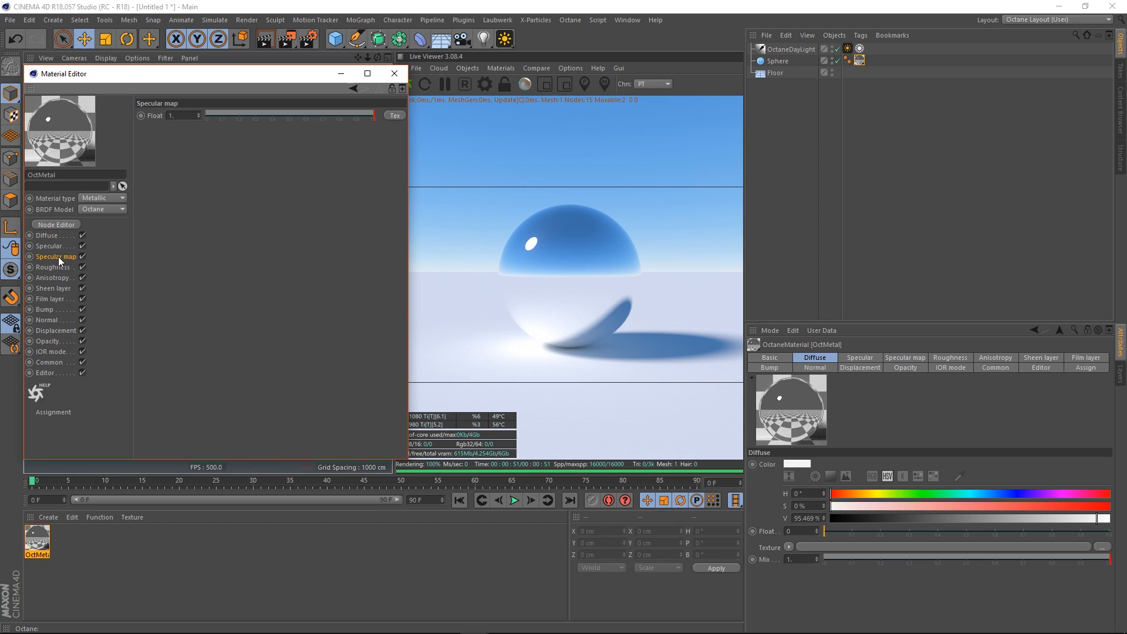
pyautogui.click(49, 354)
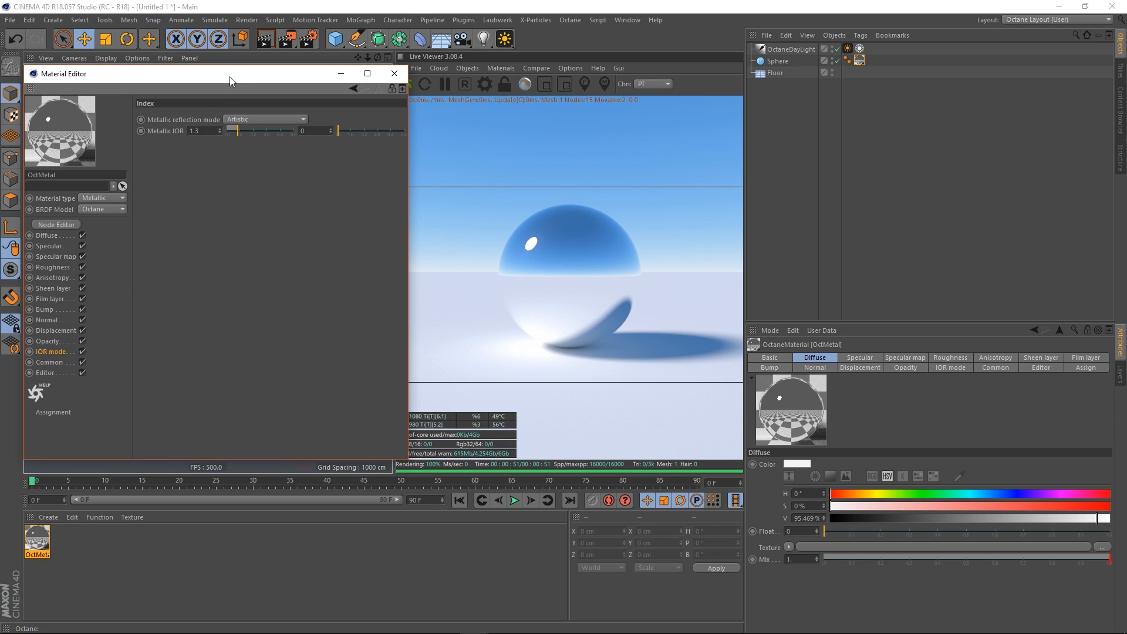
pyautogui.moveTo(230, 76); pyautogui.dragTo(226, 75)
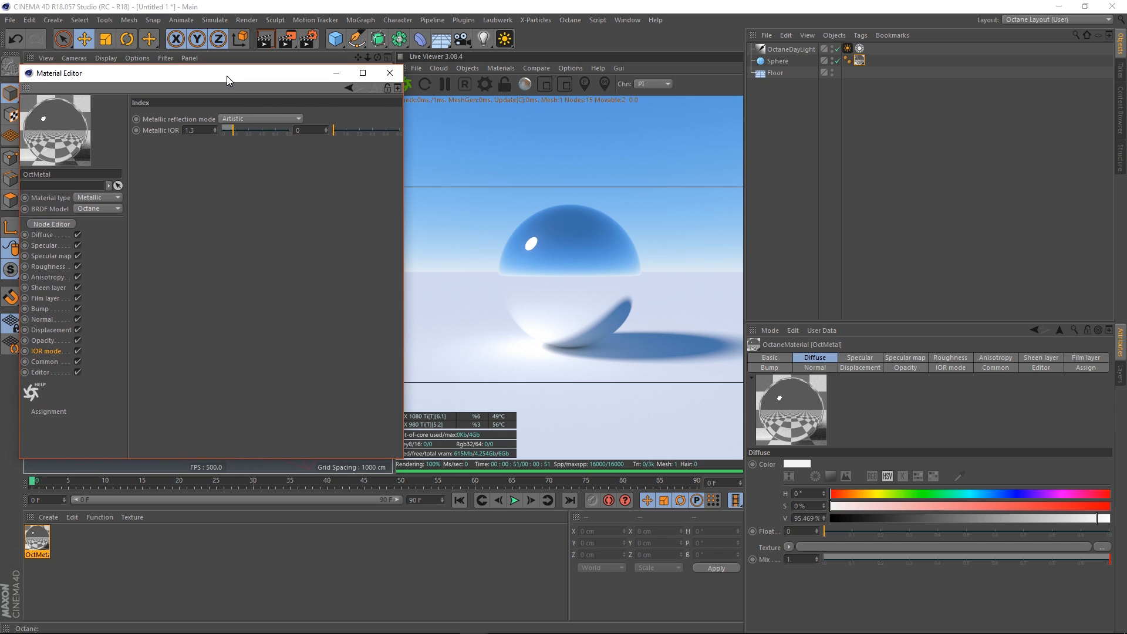
pyautogui.click(51, 235)
pyautogui.moveTo(365, 171); pyautogui.dragTo(405, 159)
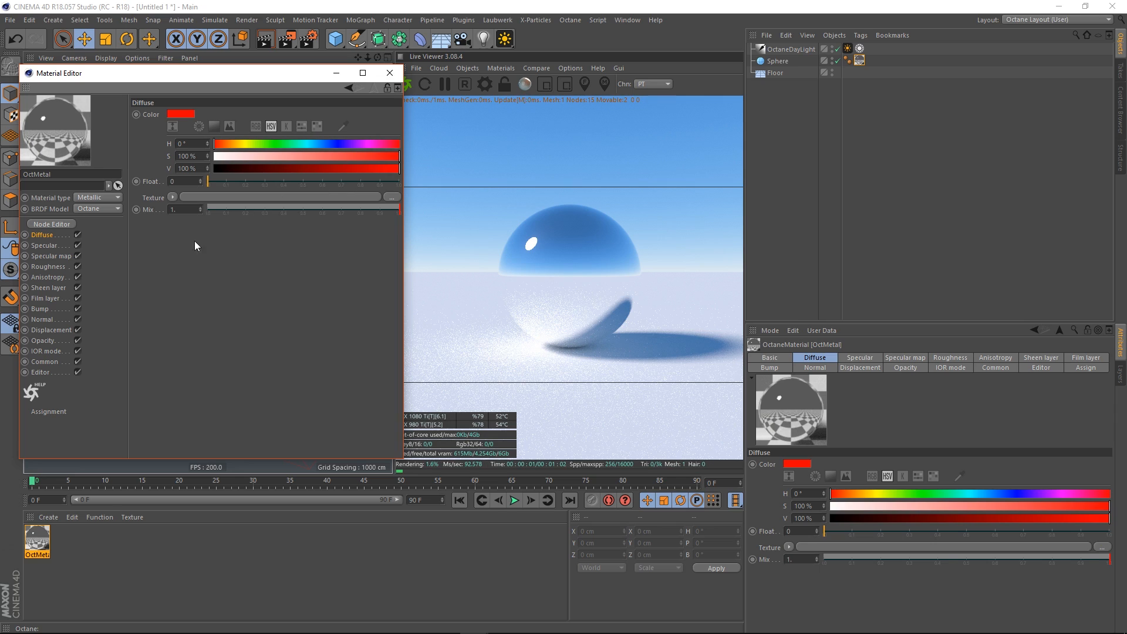
# Step: Lower the specular map float to 0 to test the red diffuse colour, and restore it to 1
pyautogui.click(50, 256)
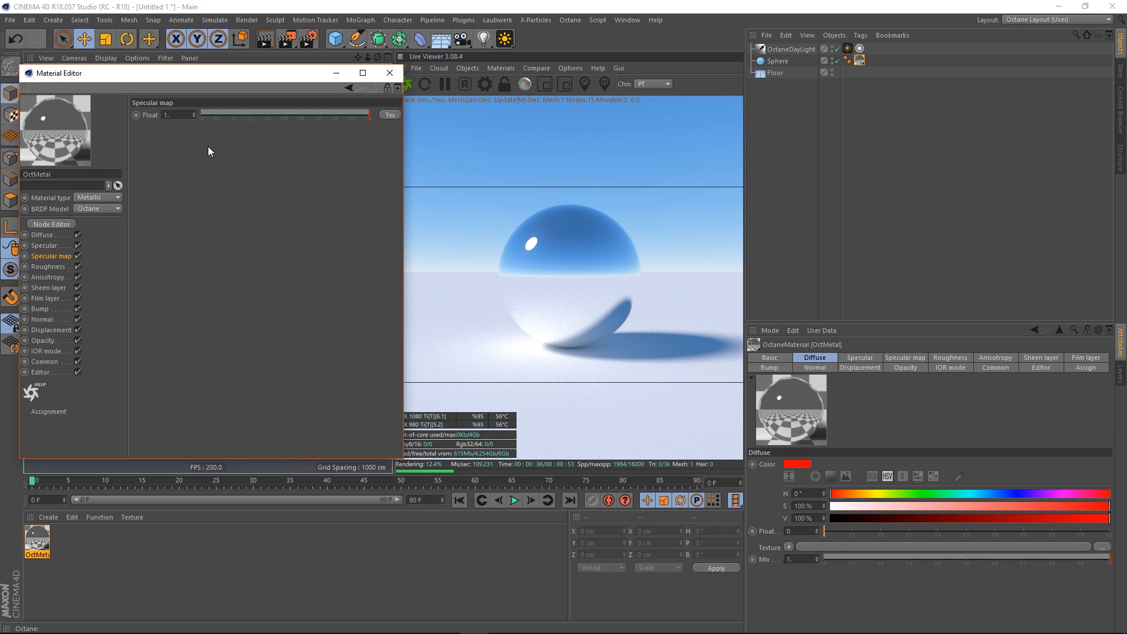
pyautogui.moveTo(363, 115); pyautogui.dragTo(200, 122)
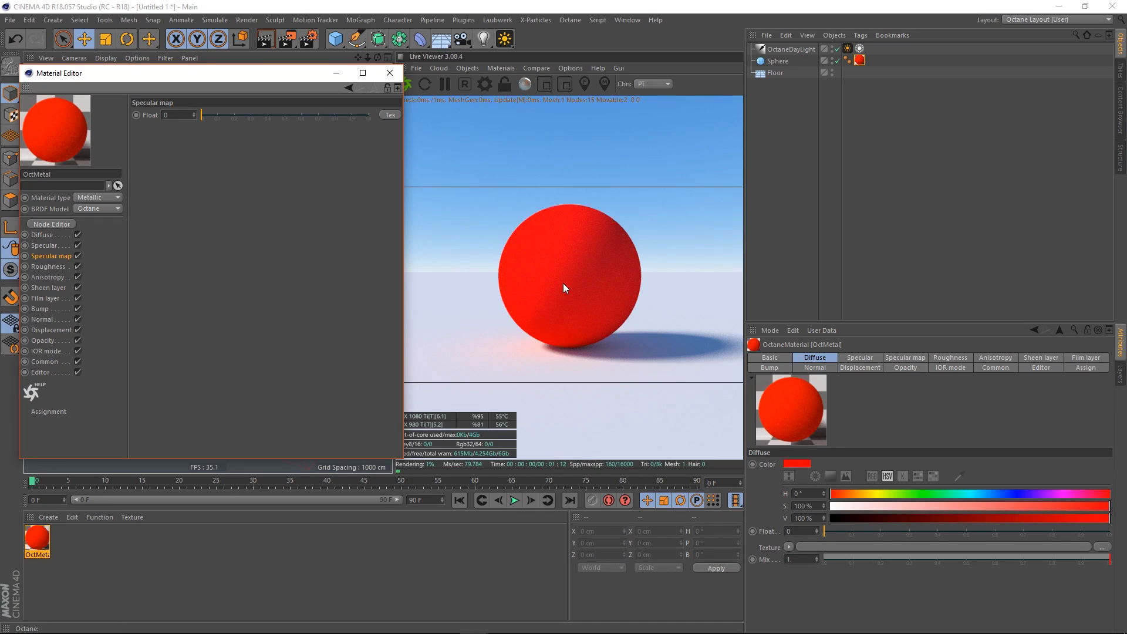
pyautogui.click(42, 235)
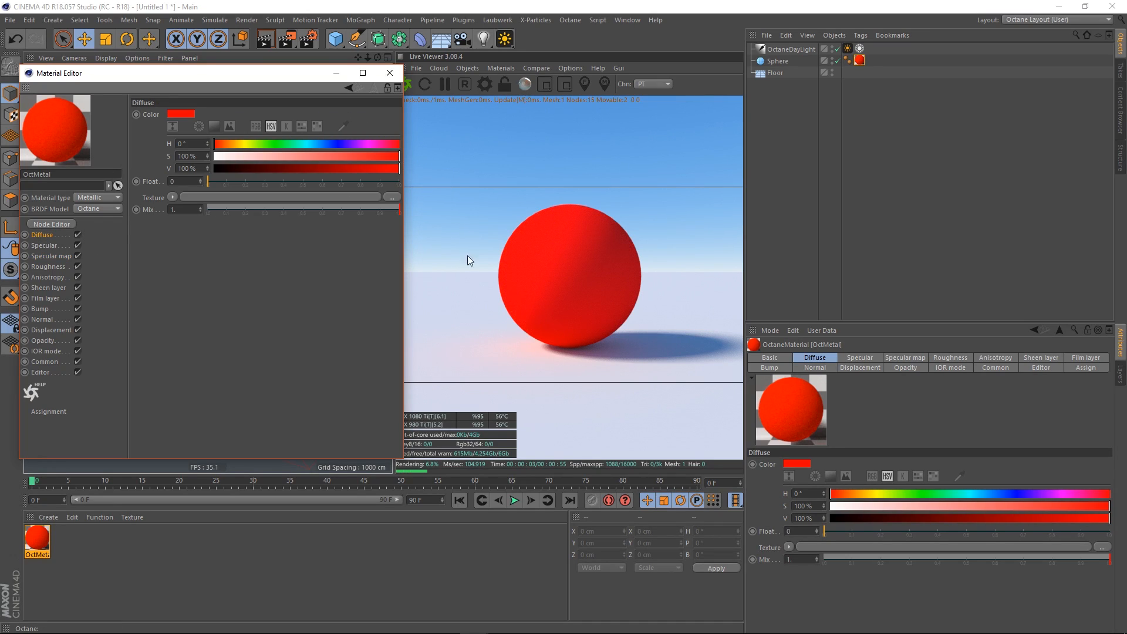
pyautogui.click(49, 256)
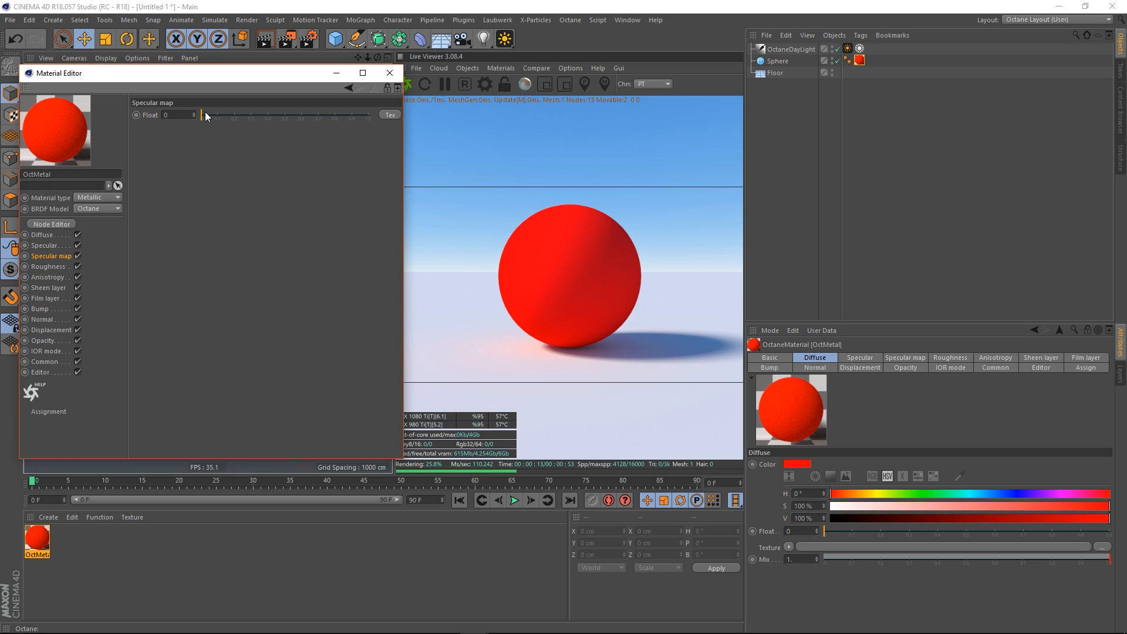
pyautogui.moveTo(205, 112); pyautogui.dragTo(438, 151)
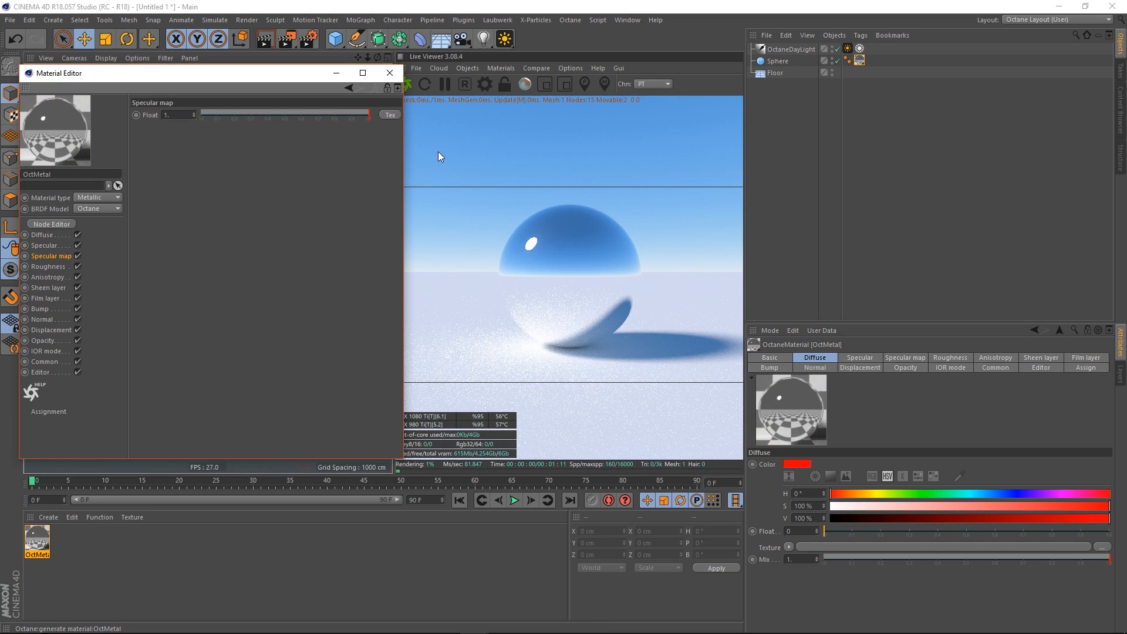
# Step: Set the specular float to 0 and test the specular map at about 0.49 before returning the map to 1
pyautogui.click(54, 246)
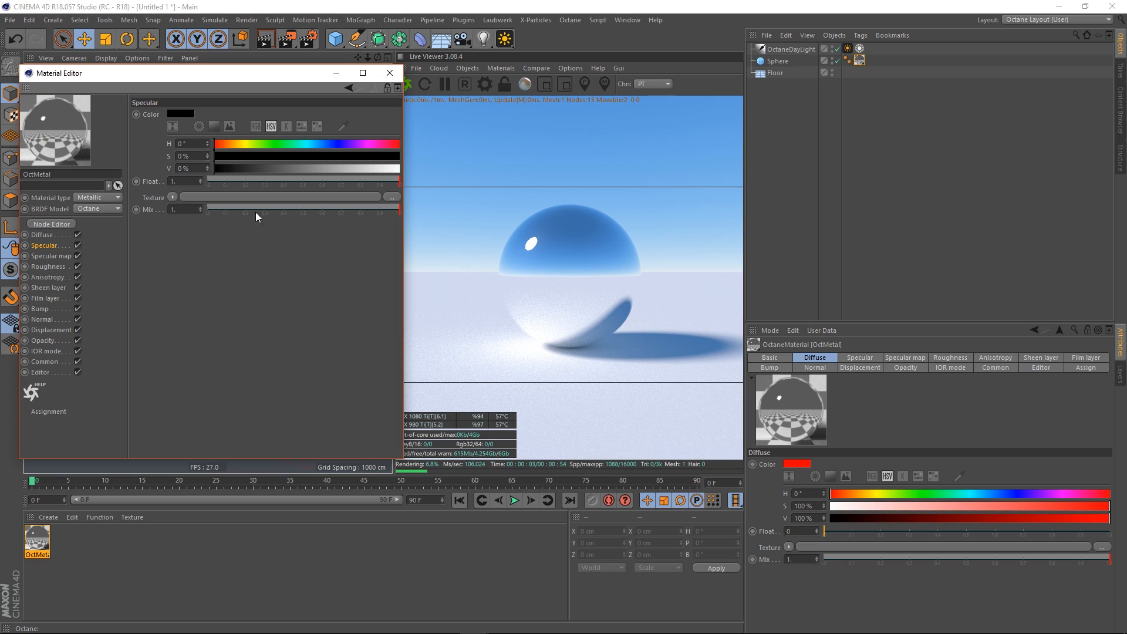
pyautogui.moveTo(397, 183); pyautogui.dragTo(175, 197)
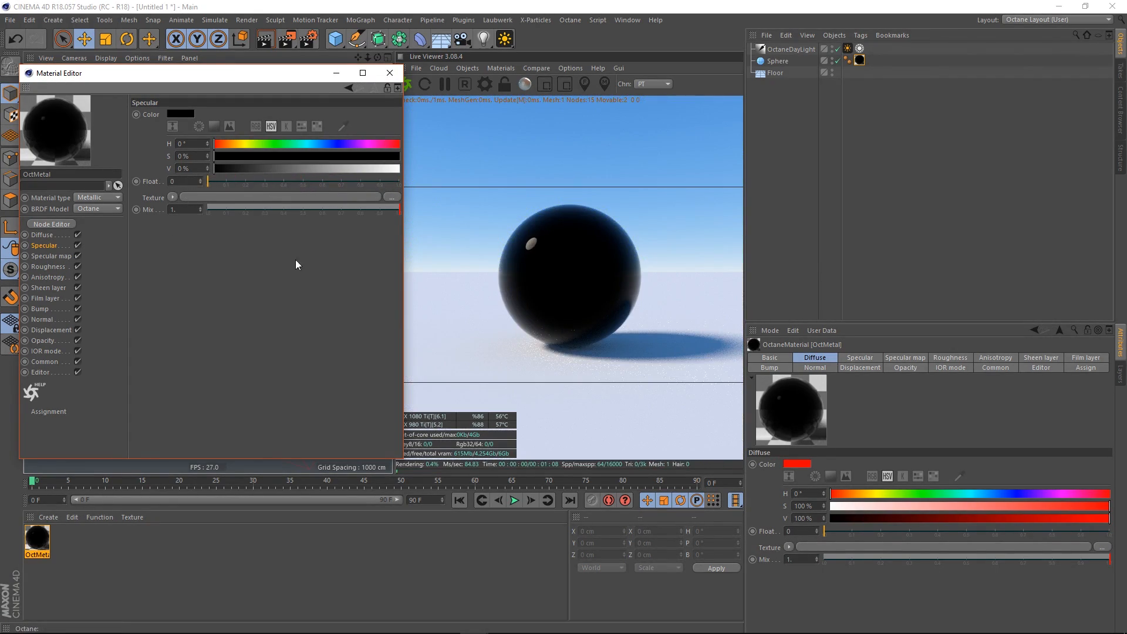
pyautogui.click(56, 257)
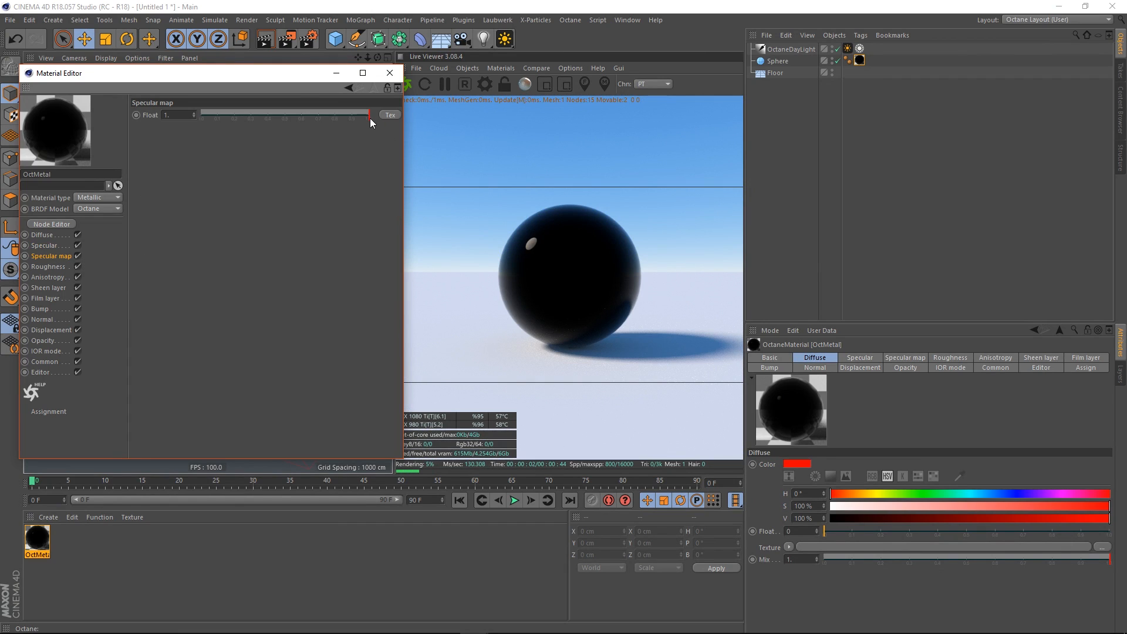
pyautogui.moveTo(370, 116); pyautogui.dragTo(284, 123)
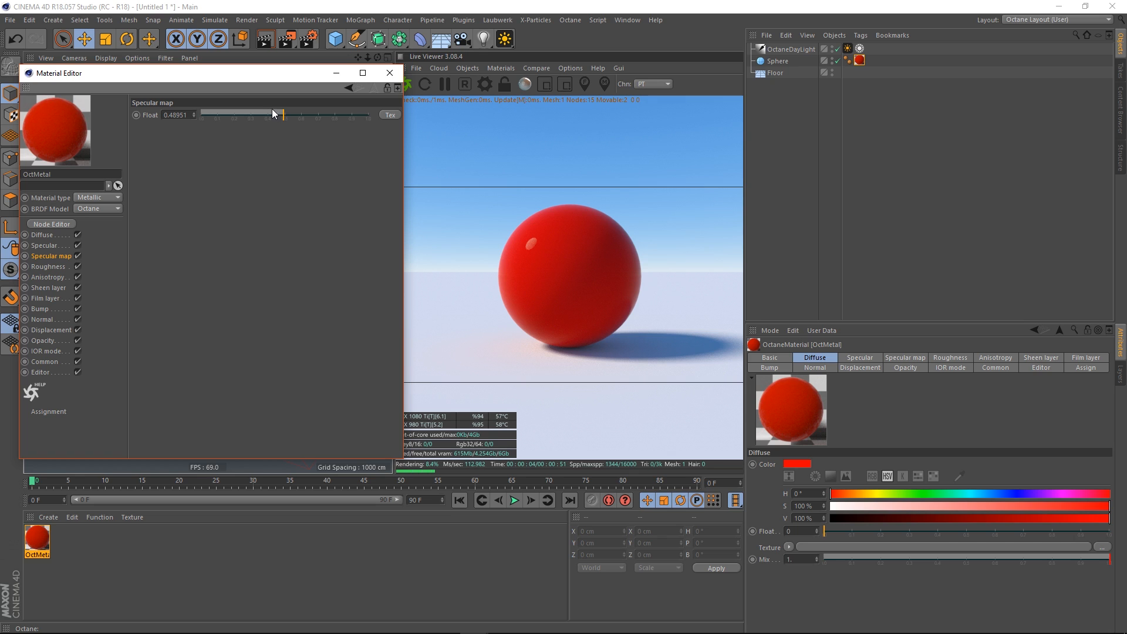
pyautogui.moveTo(277, 117); pyautogui.dragTo(378, 121)
# Step: Try lower specular float values and raise the specular float back to its maximum
pyautogui.click(41, 246)
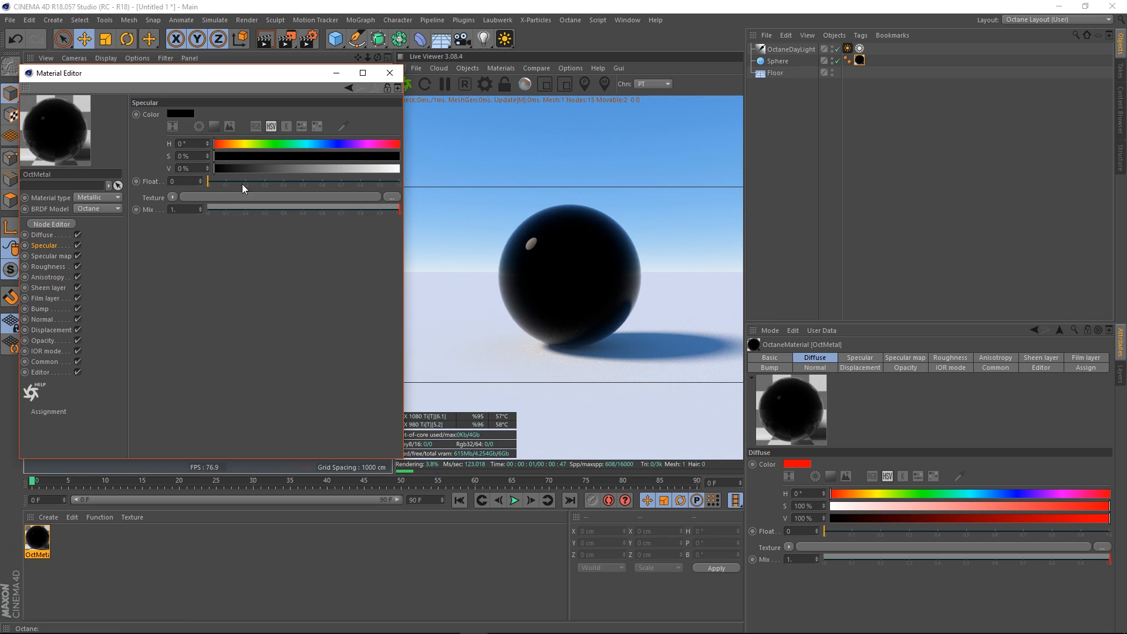
pyautogui.moveTo(240, 183); pyautogui.dragTo(185, 181)
pyautogui.click(55, 256)
pyautogui.click(43, 245)
pyautogui.moveTo(261, 181); pyautogui.dragTo(530, 170)
# Step: Compare the specular map float at 0 and at 1, leaving it at 1
pyautogui.click(55, 256)
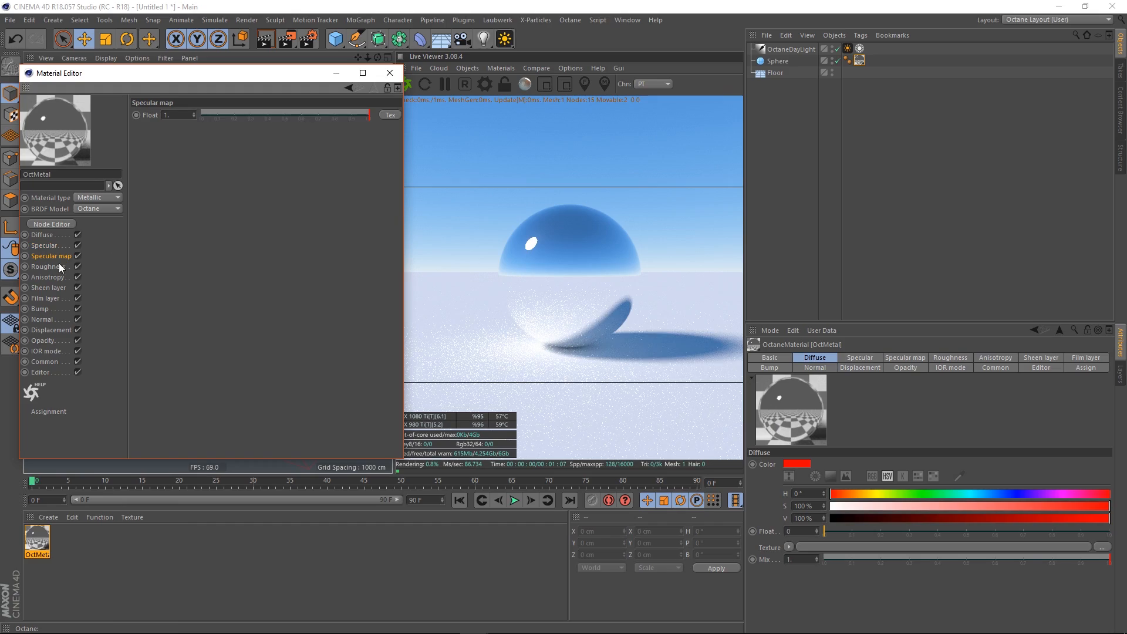
pyautogui.moveTo(355, 115); pyautogui.dragTo(203, 119)
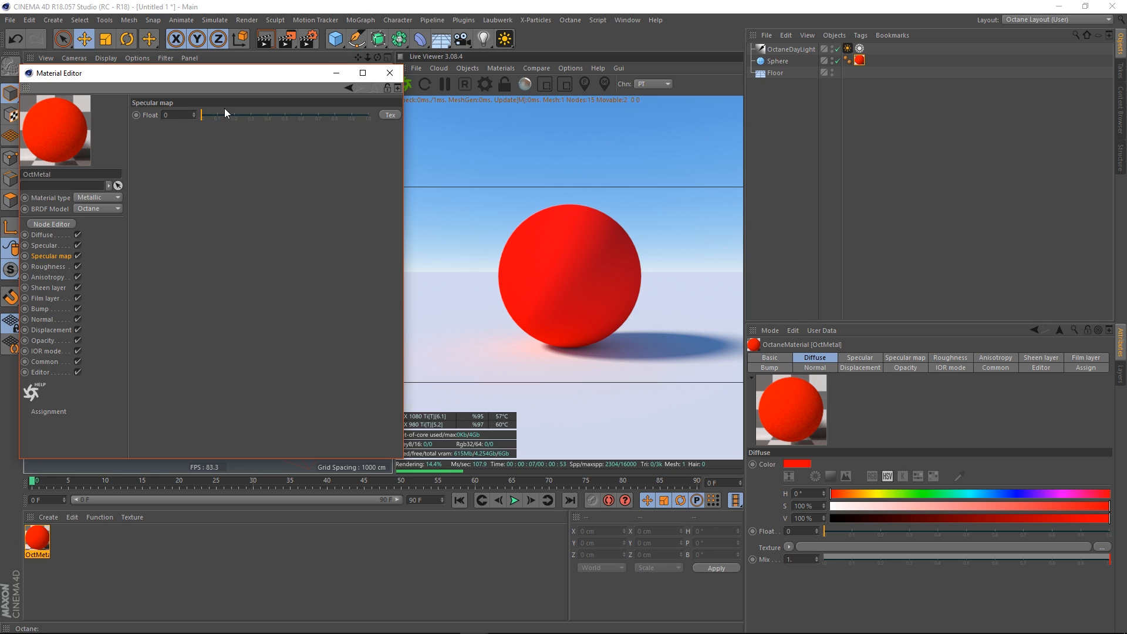
pyautogui.moveTo(225, 112); pyautogui.dragTo(400, 156)
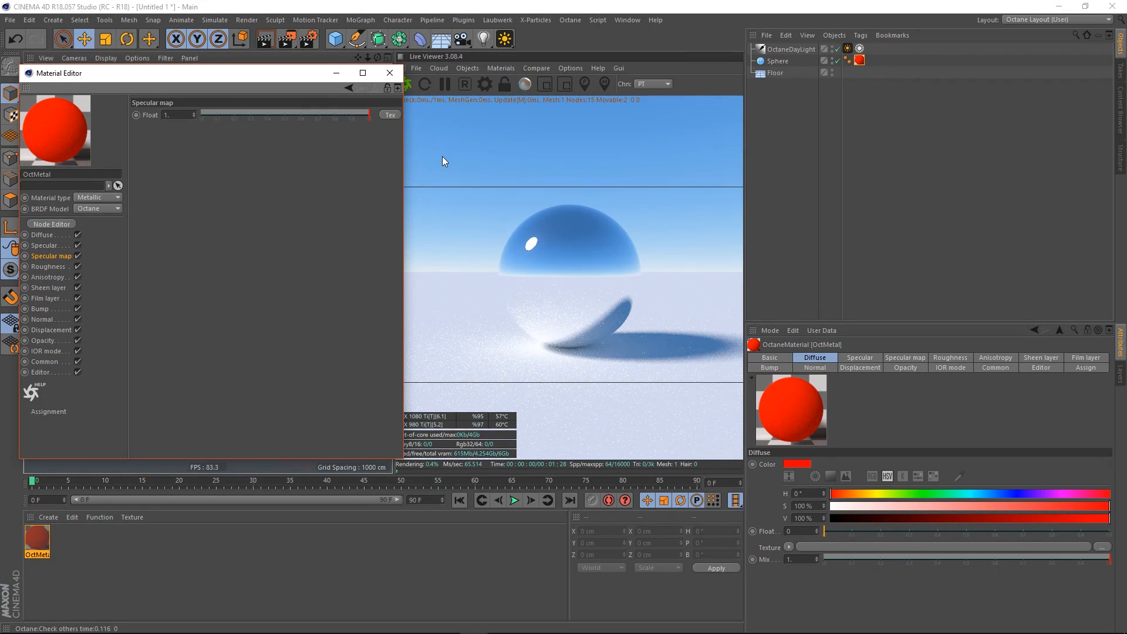
# Step: Add a Noise generator to the specular map and raise its contrast to about 19.11
pyautogui.click(392, 116)
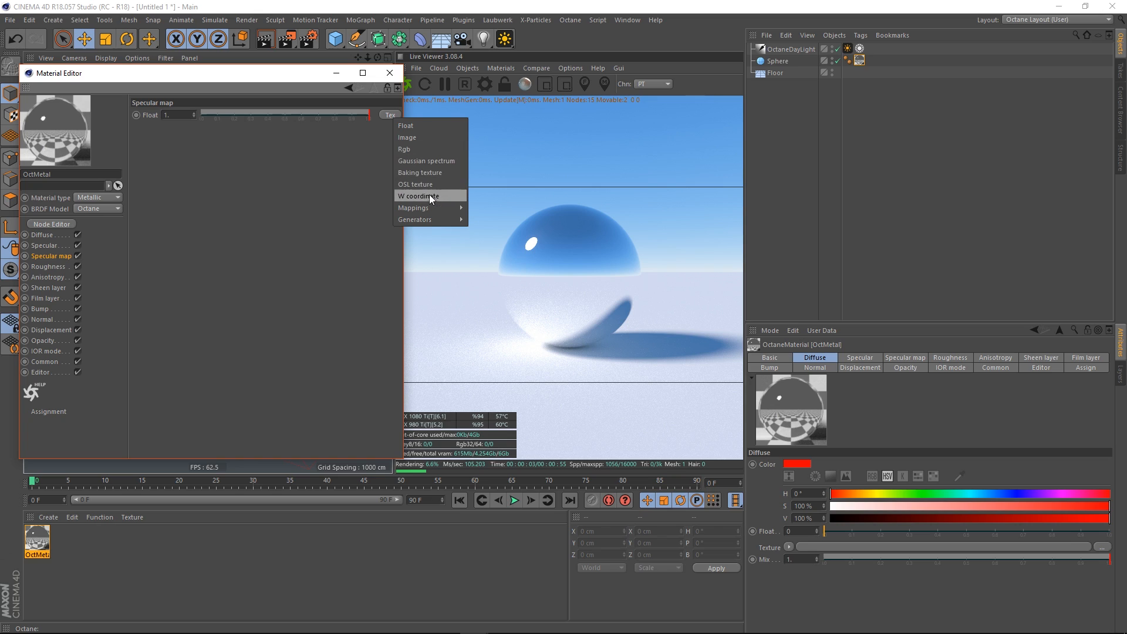
pyautogui.moveTo(445, 226)
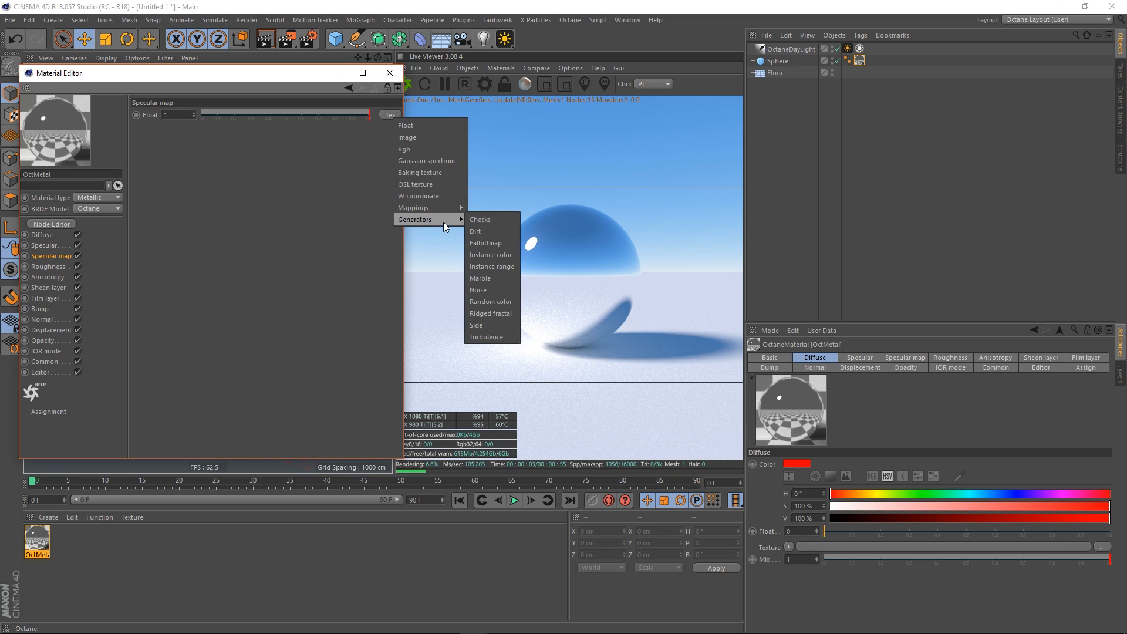
pyautogui.click(479, 289)
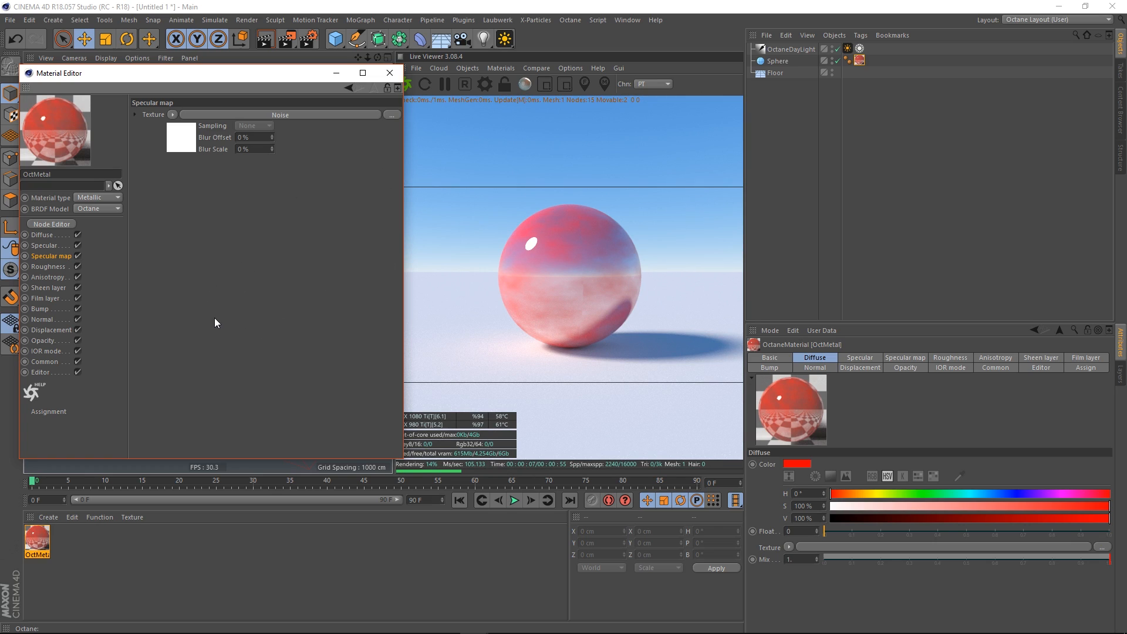
pyautogui.click(182, 143)
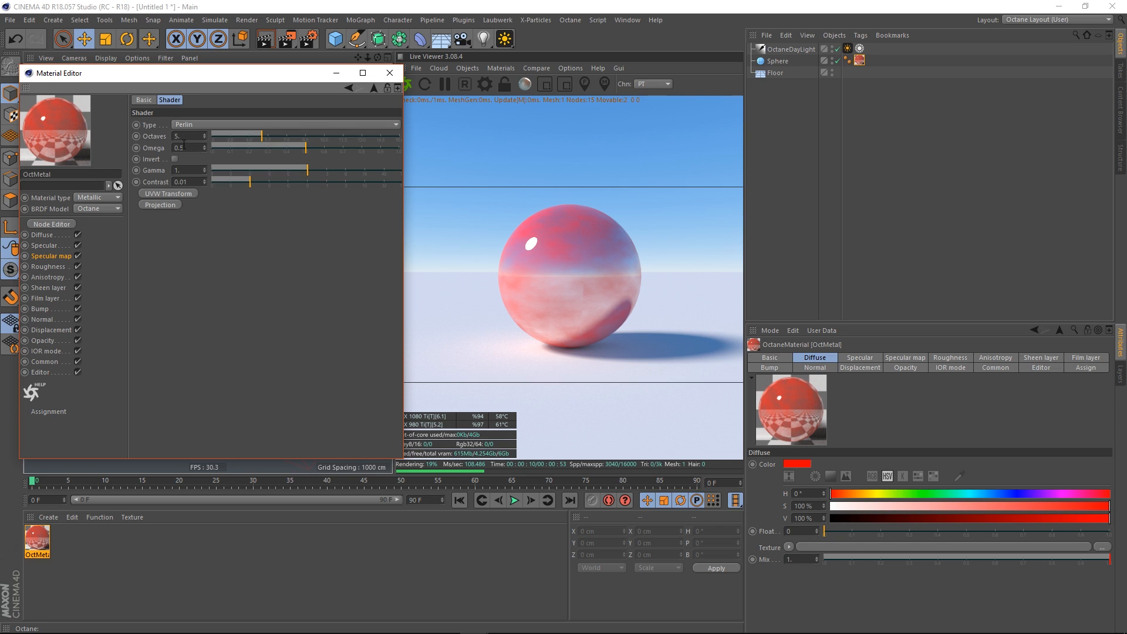
pyautogui.moveTo(250, 182); pyautogui.dragTo(376, 186)
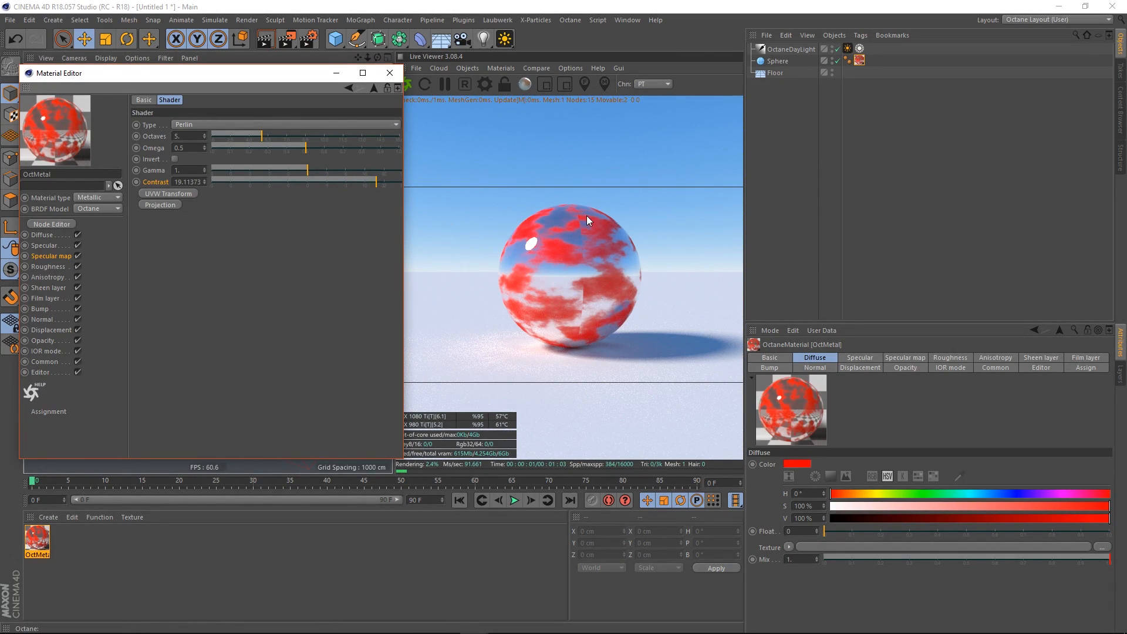
pyautogui.moveTo(571, 221); pyautogui.dragTo(570, 246)
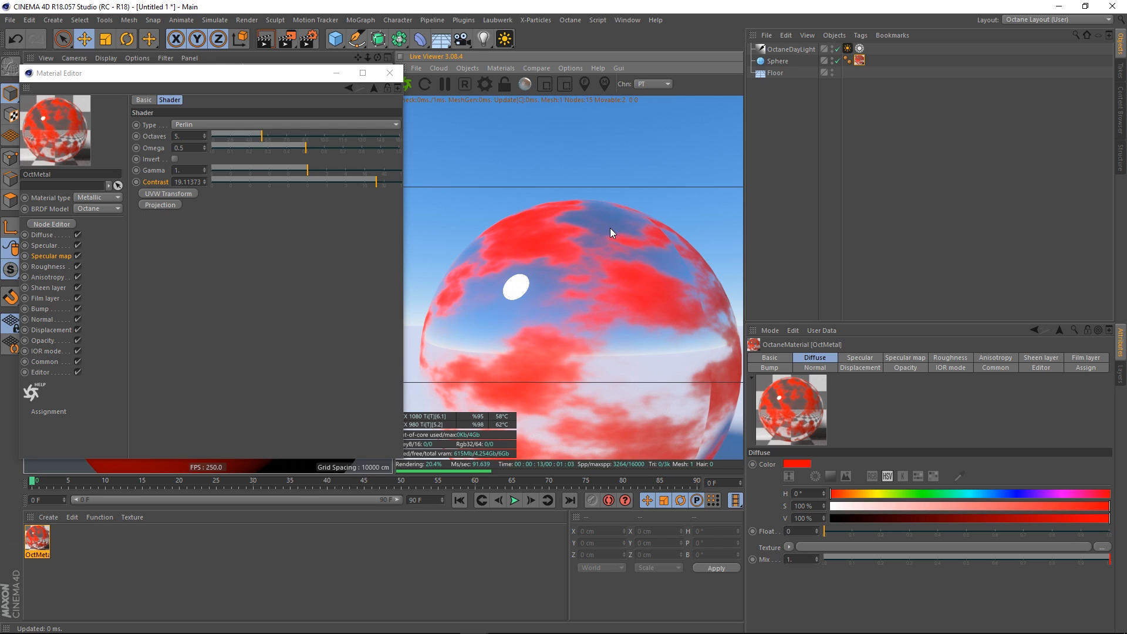
pyautogui.click(42, 235)
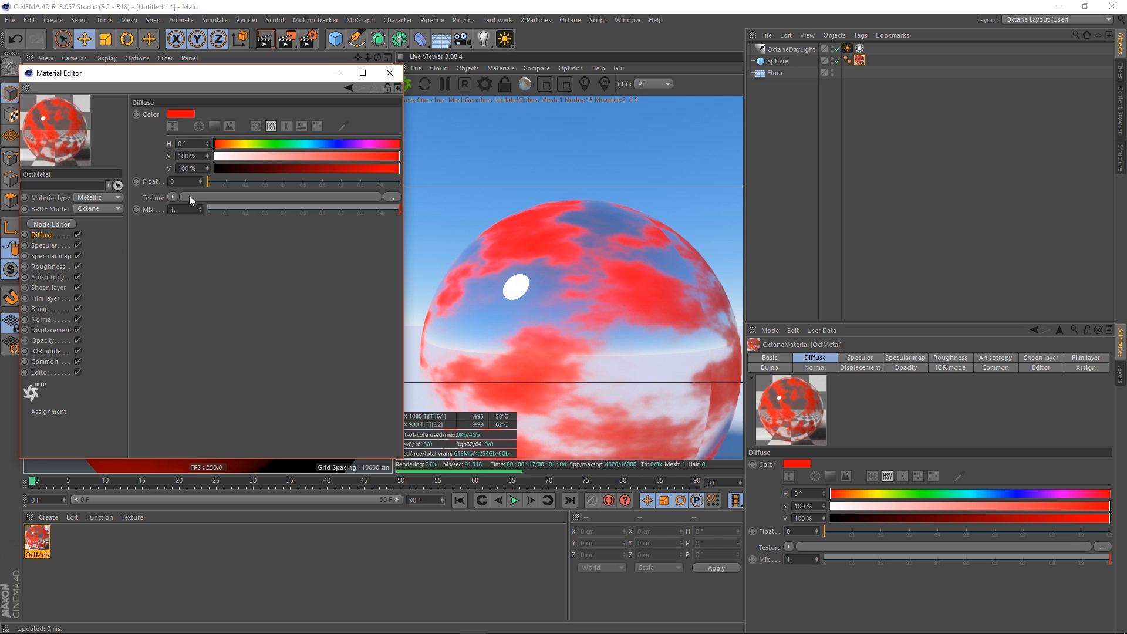
pyautogui.click(172, 199)
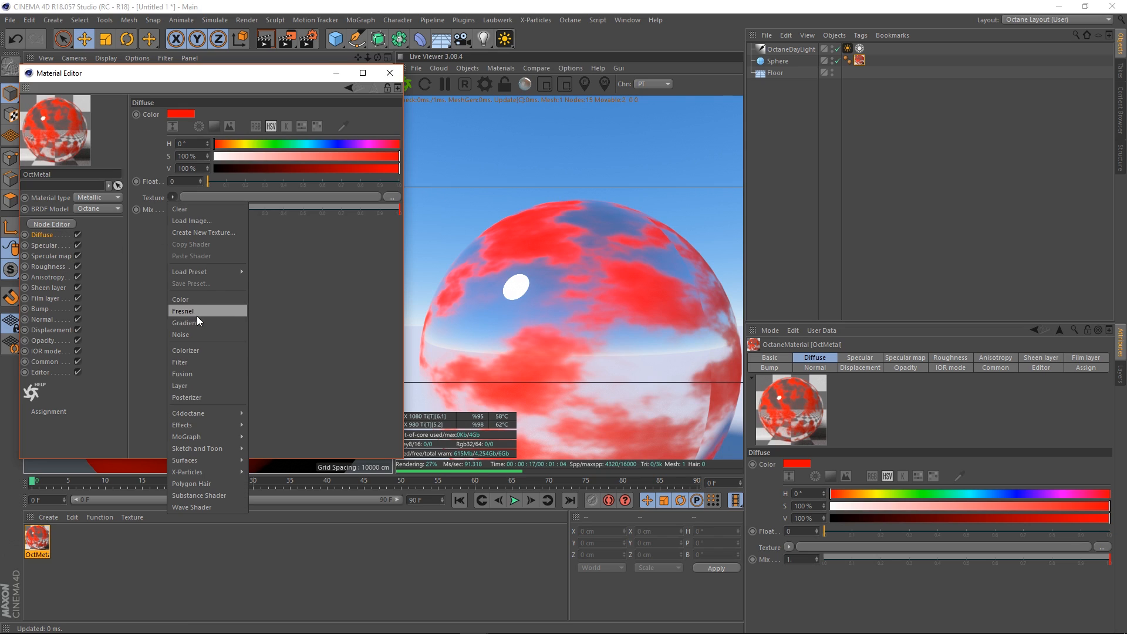
pyautogui.click(42, 256)
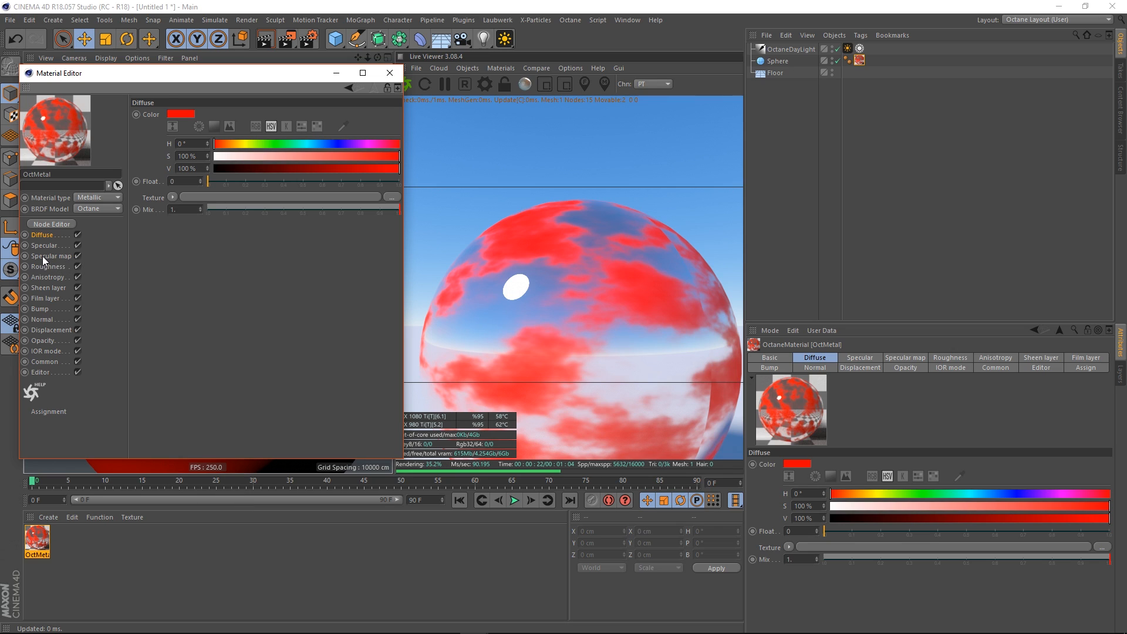
# Step: Lower the specular map noise contrast to about 7.13
pyautogui.click(42, 255)
pyautogui.click(180, 133)
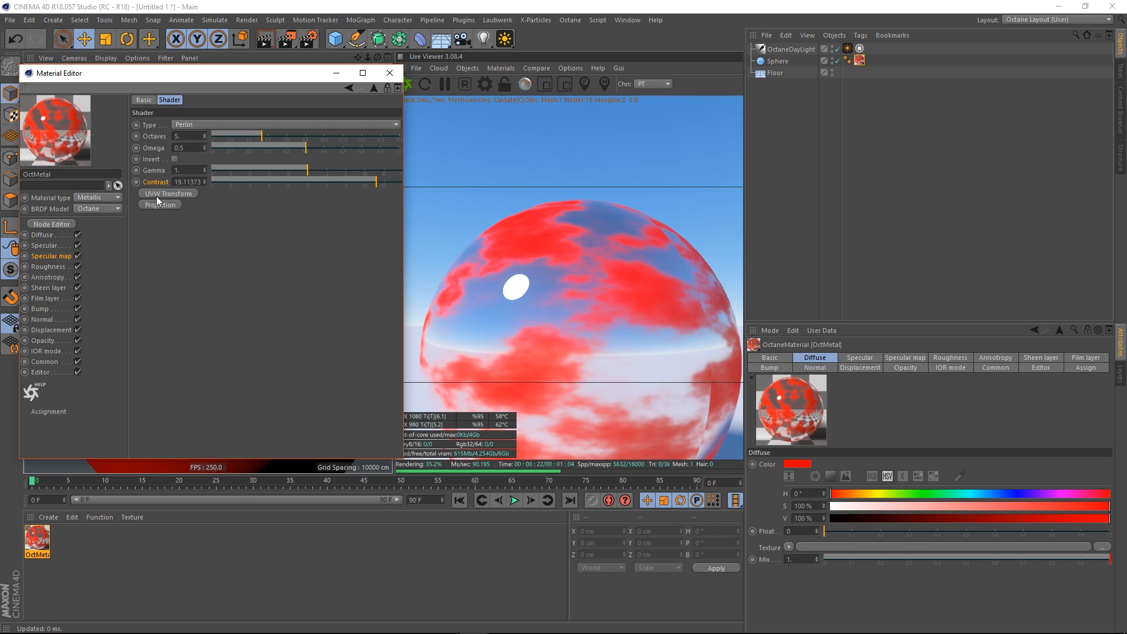
pyautogui.moveTo(376, 184)
pyautogui.mouseDown()
pyautogui.moveTo(323, 178)
pyautogui.moveTo(361, 184)
pyautogui.mouseUp()
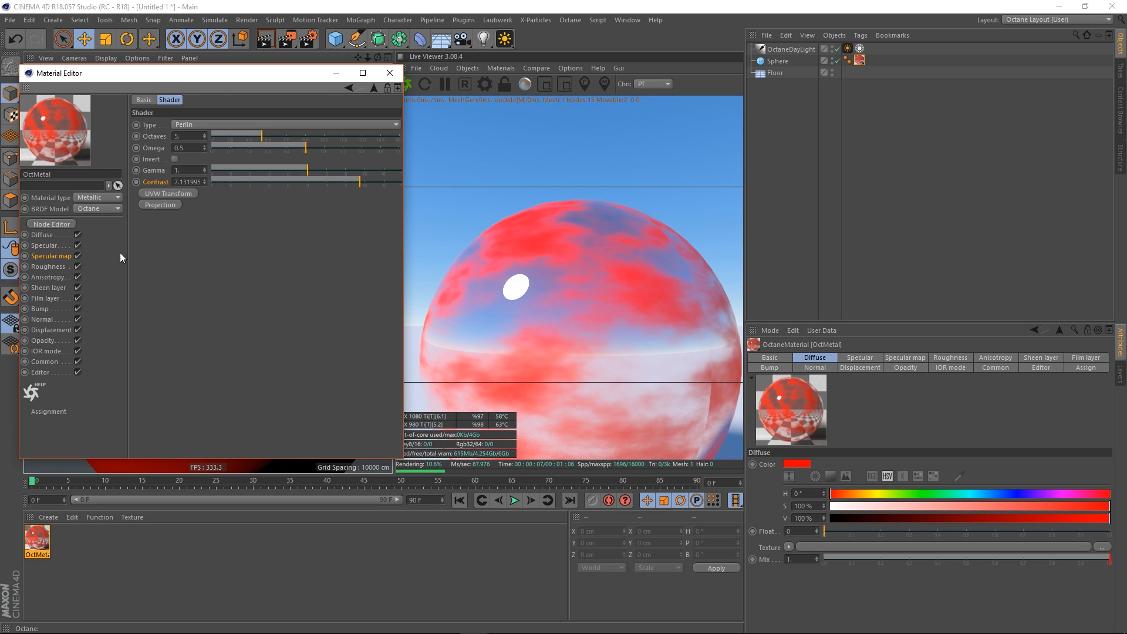
# Step: Set the diffuse colour's hue to 220° and lower its saturation to 0%
pyautogui.click(33, 234)
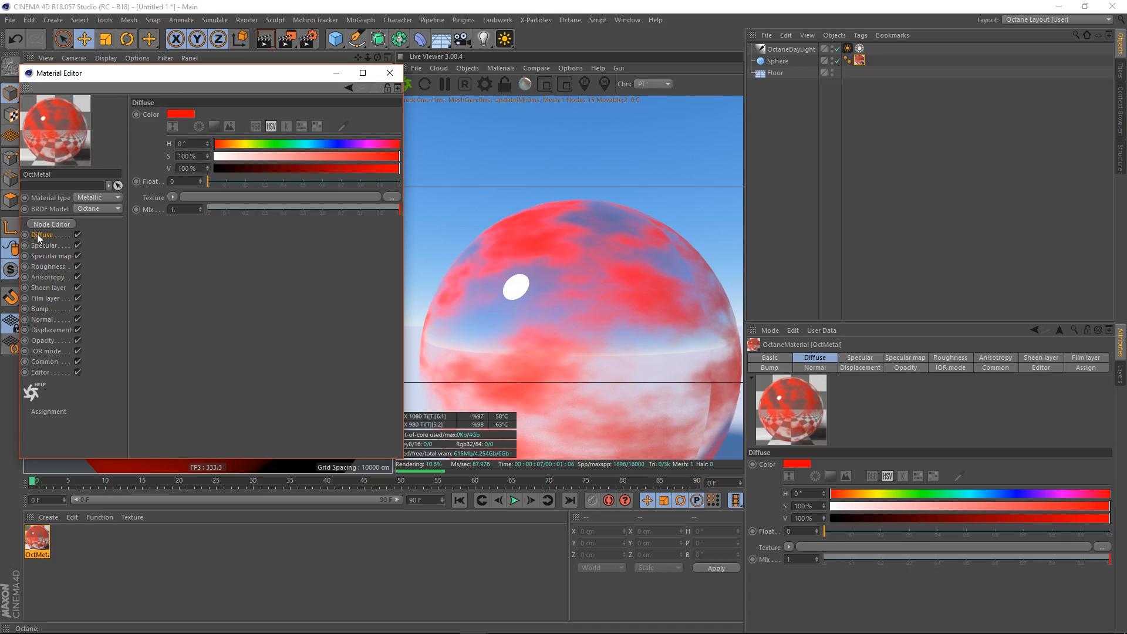
pyautogui.click(327, 143)
pyautogui.moveTo(341, 158); pyautogui.dragTo(179, 171)
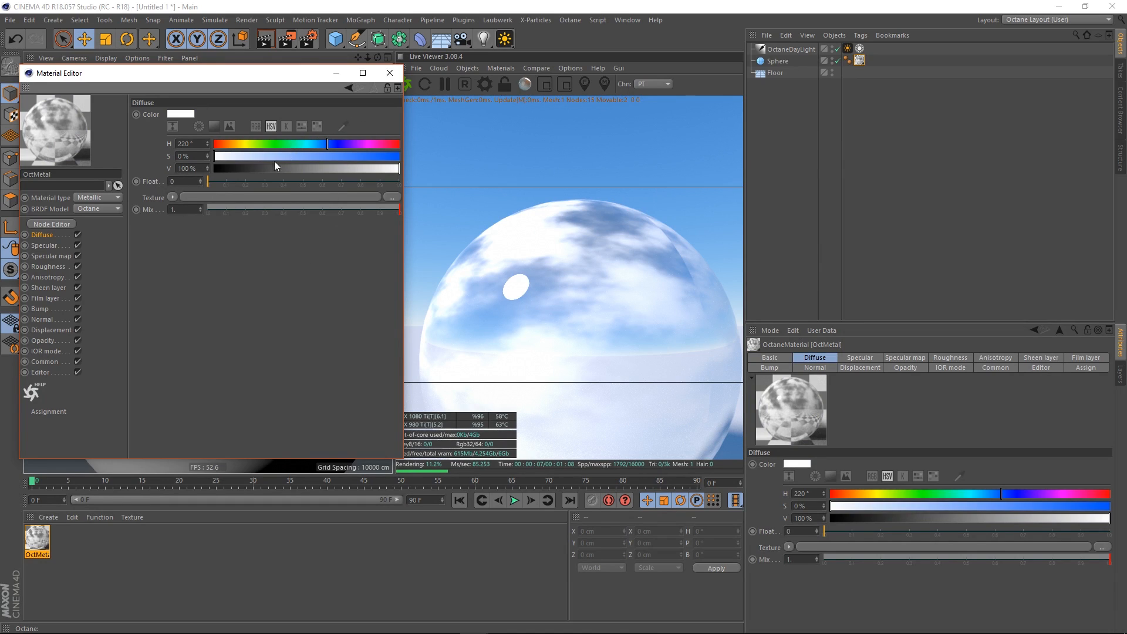
# Step: Test the diffuse colour at 0% value, then set a full blue with saturation and value at 100%
pyautogui.moveTo(214, 184); pyautogui.dragTo(197, 200)
pyautogui.moveTo(373, 169); pyautogui.dragTo(83, 155)
pyautogui.moveTo(305, 181); pyautogui.dragTo(332, 208)
pyautogui.moveTo(241, 169); pyautogui.dragTo(119, 170)
pyautogui.moveTo(323, 182); pyautogui.dragTo(124, 202)
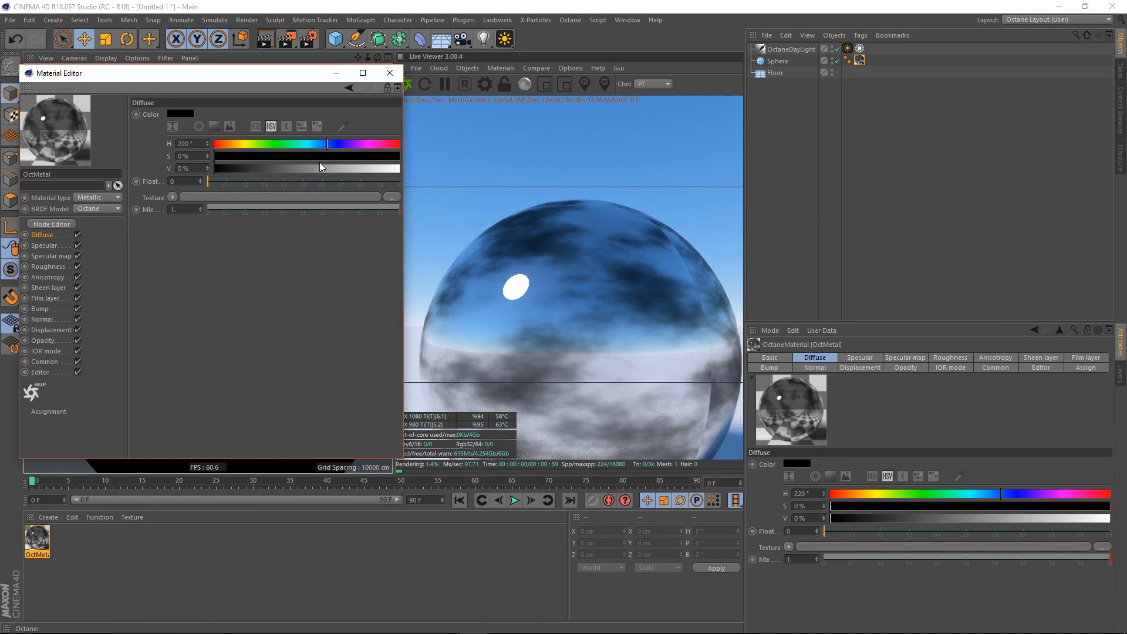
pyautogui.moveTo(314, 165); pyautogui.dragTo(457, 156)
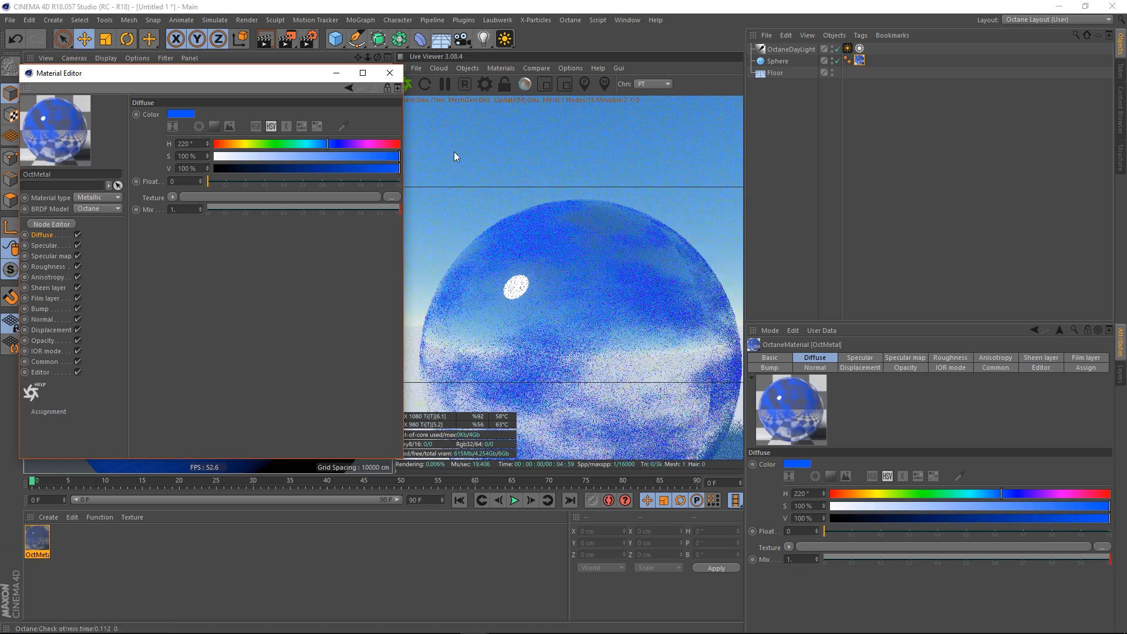
# Step: Clear the noise texture from the specular map and keep its float at 1
pyautogui.click(56, 258)
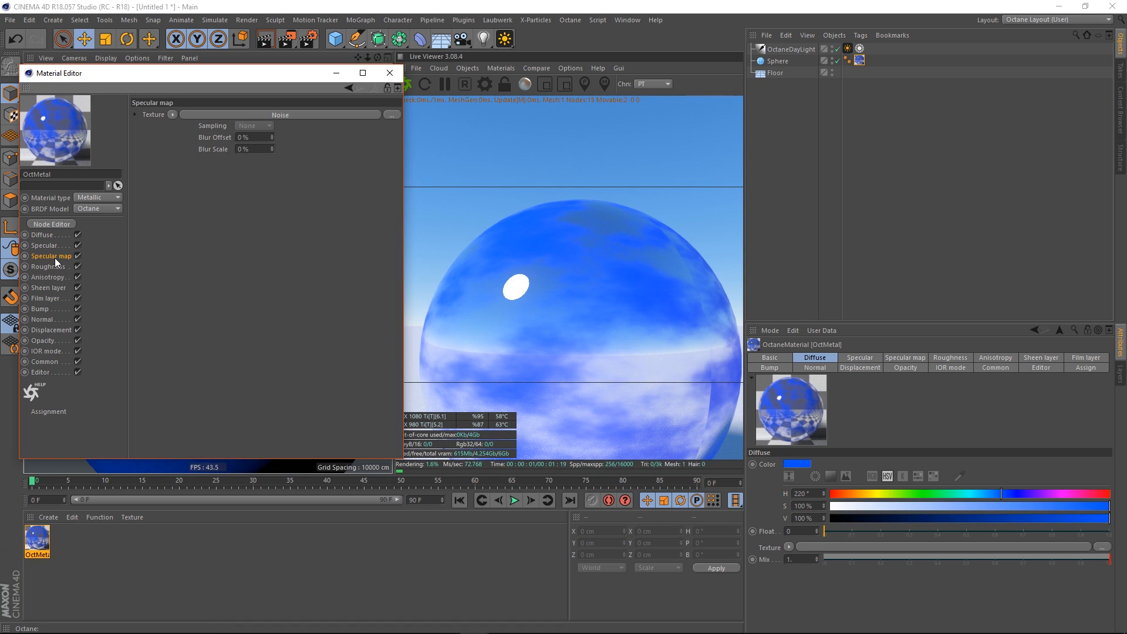
pyautogui.click(173, 115)
pyautogui.click(185, 125)
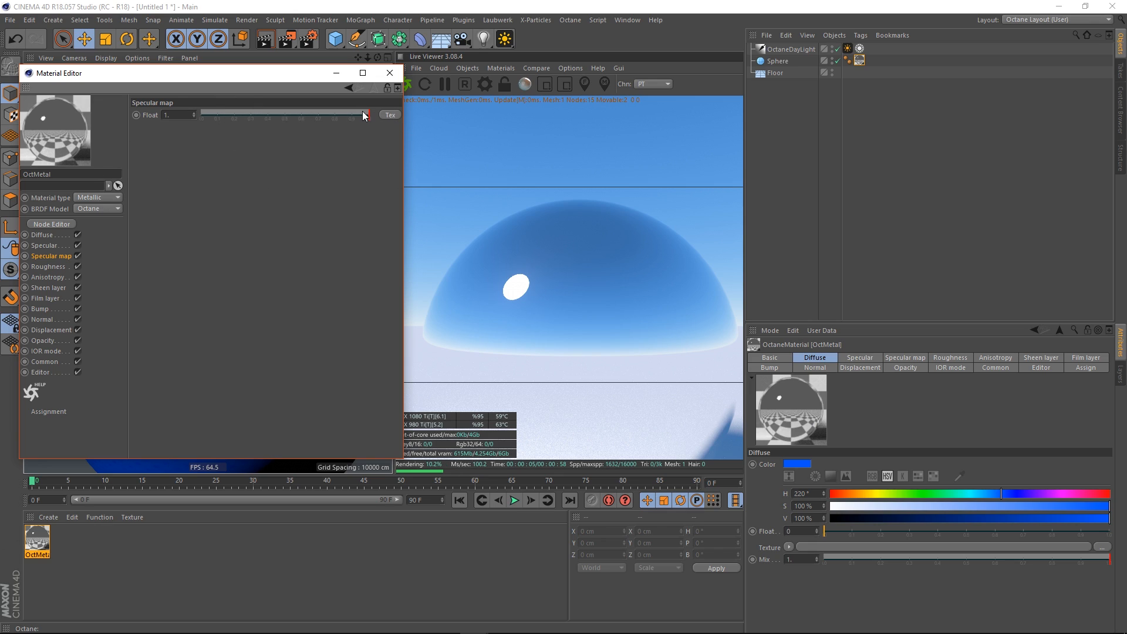
pyautogui.moveTo(368, 114); pyautogui.dragTo(614, 102)
# Step: Test the roughness colour at 100% saturation and value, and bring its value back to 0%
pyautogui.click(43, 268)
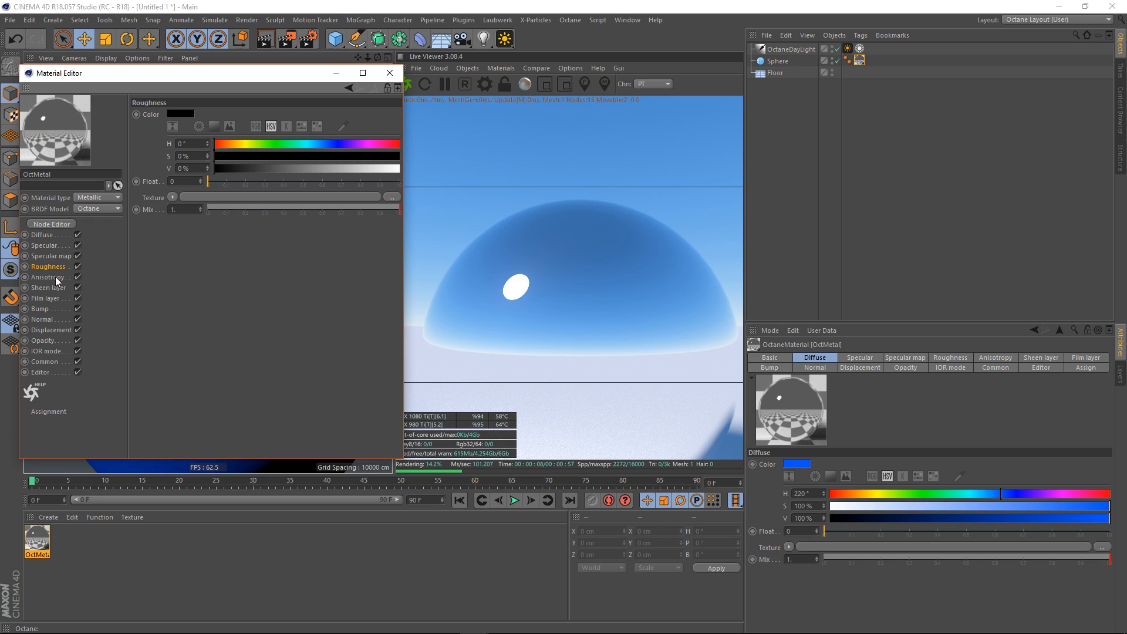
pyautogui.moveTo(222, 167); pyautogui.dragTo(467, 152)
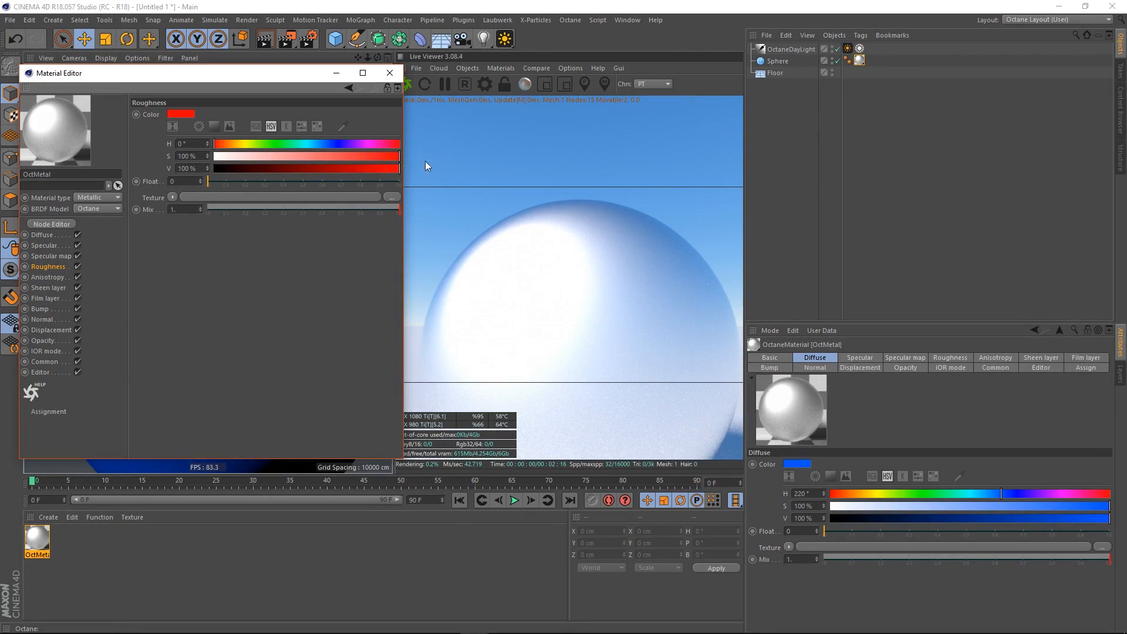
pyautogui.moveTo(274, 145); pyautogui.dragTo(422, 140)
pyautogui.moveTo(294, 169); pyautogui.dragTo(150, 167)
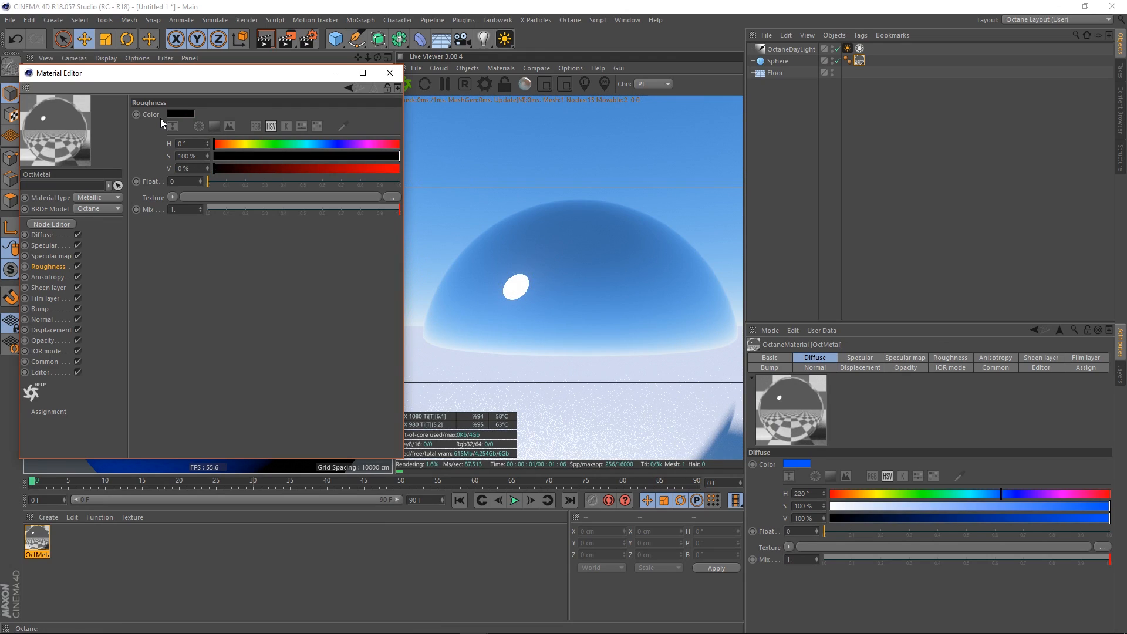
pyautogui.moveTo(212, 184); pyautogui.dragTo(175, 181)
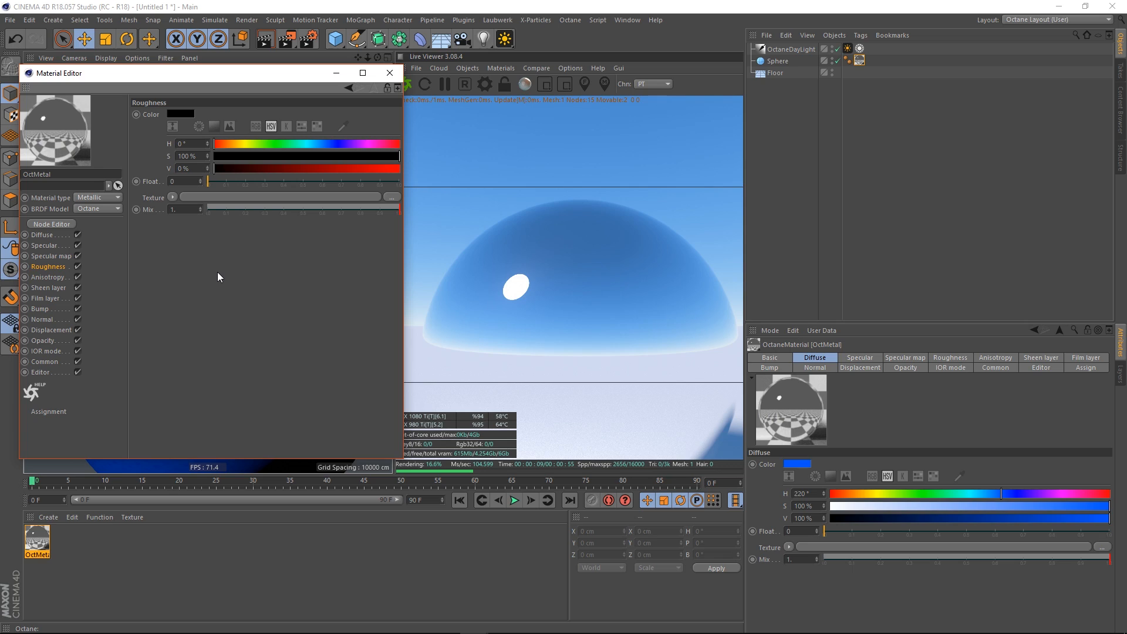
# Step: Add an Octane Noise texture to the anisotropy rotation and set its contrast to 5
pyautogui.click(55, 276)
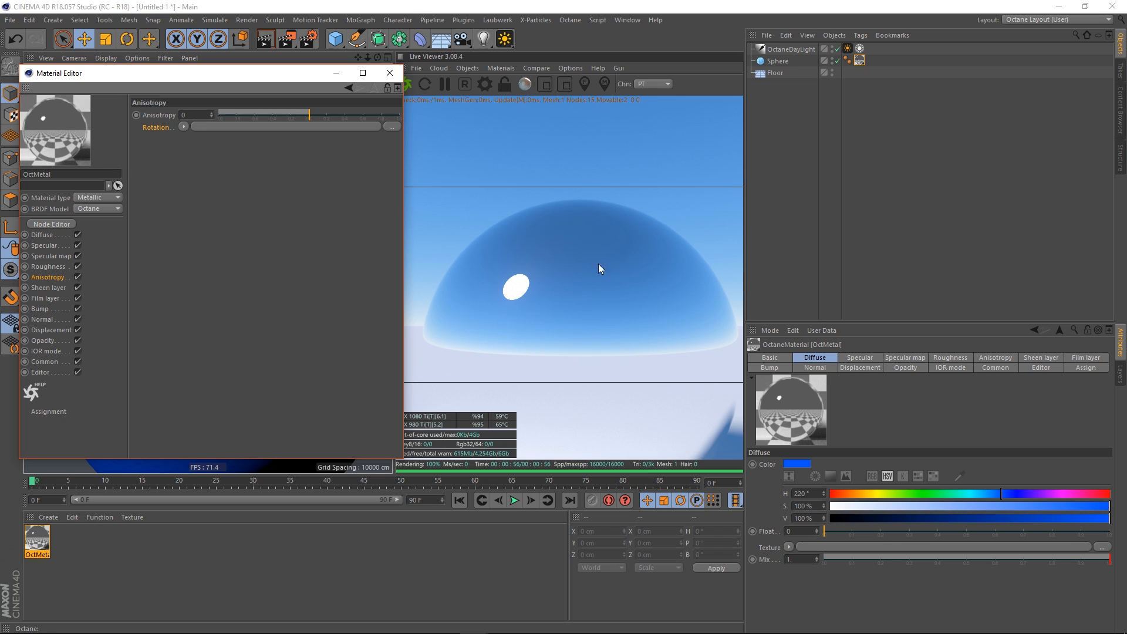
pyautogui.click(185, 126)
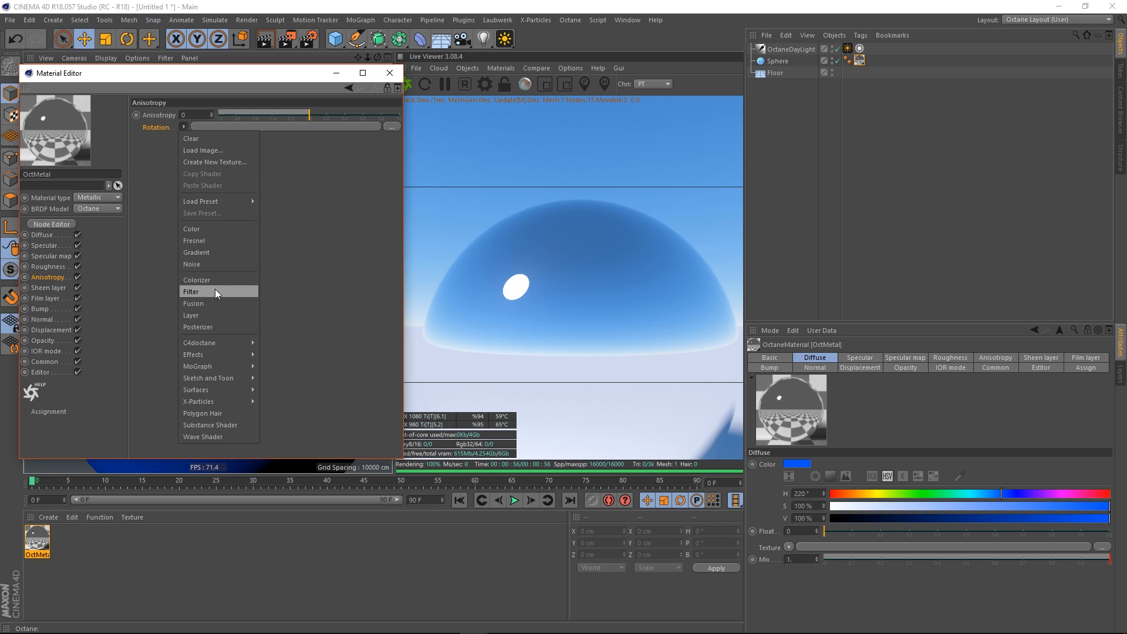
pyautogui.moveTo(223, 344)
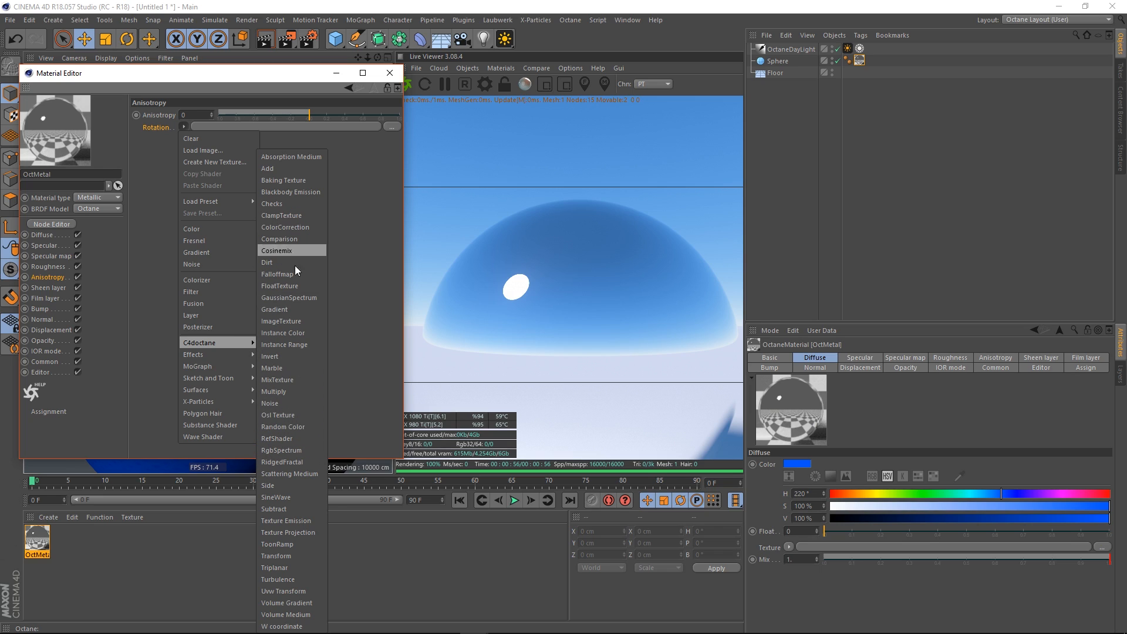
pyautogui.click(277, 403)
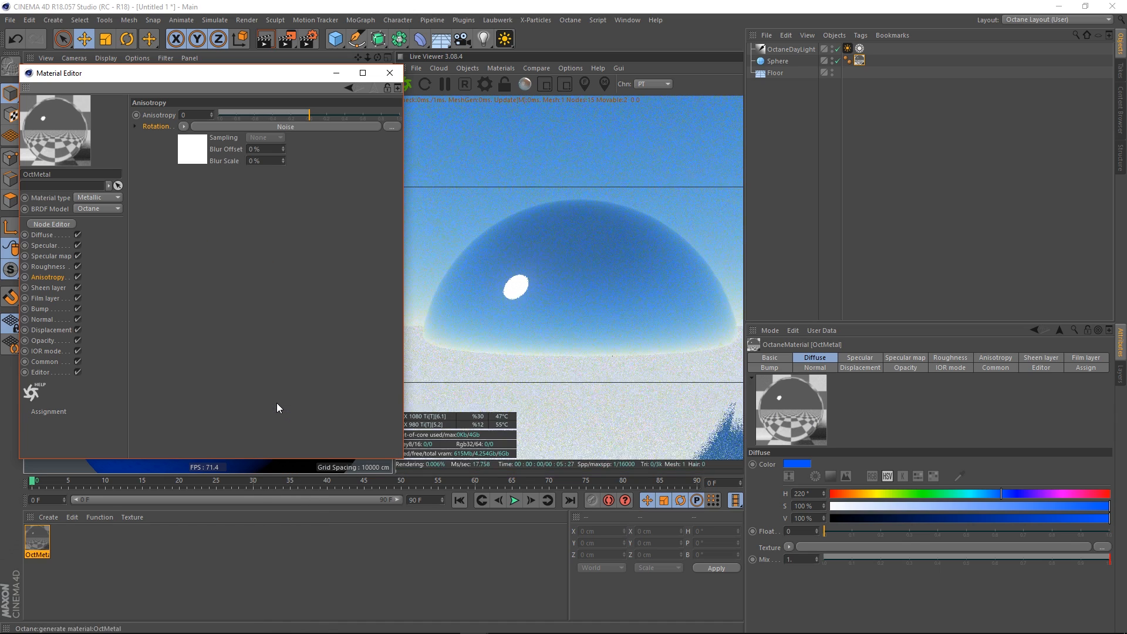
pyautogui.click(196, 152)
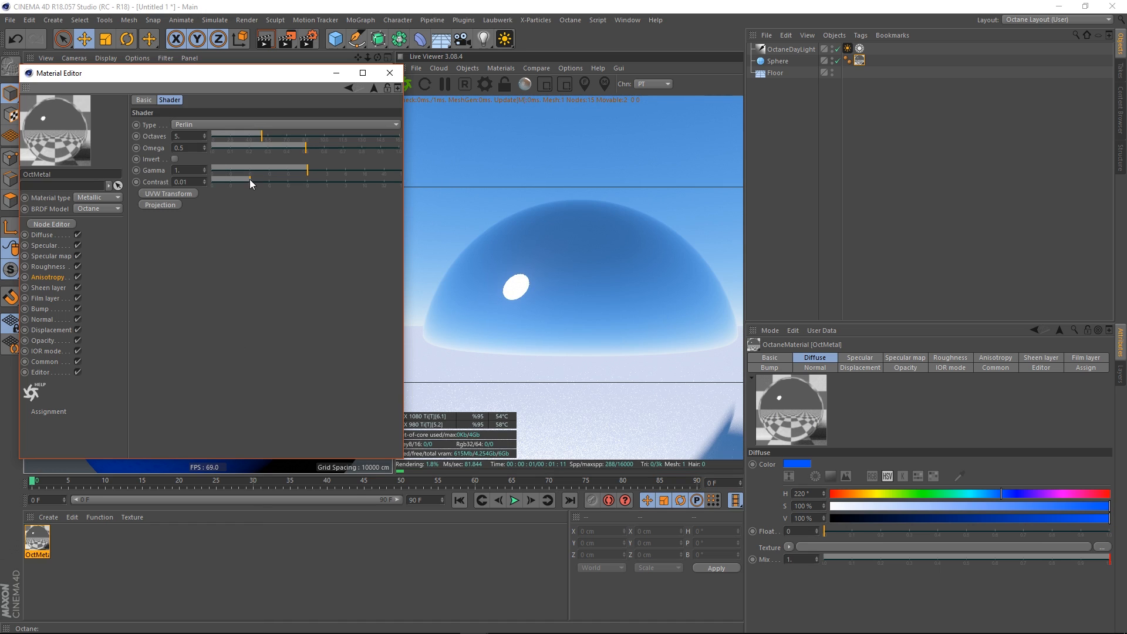
pyautogui.moveTo(356, 188); pyautogui.dragTo(352, 188)
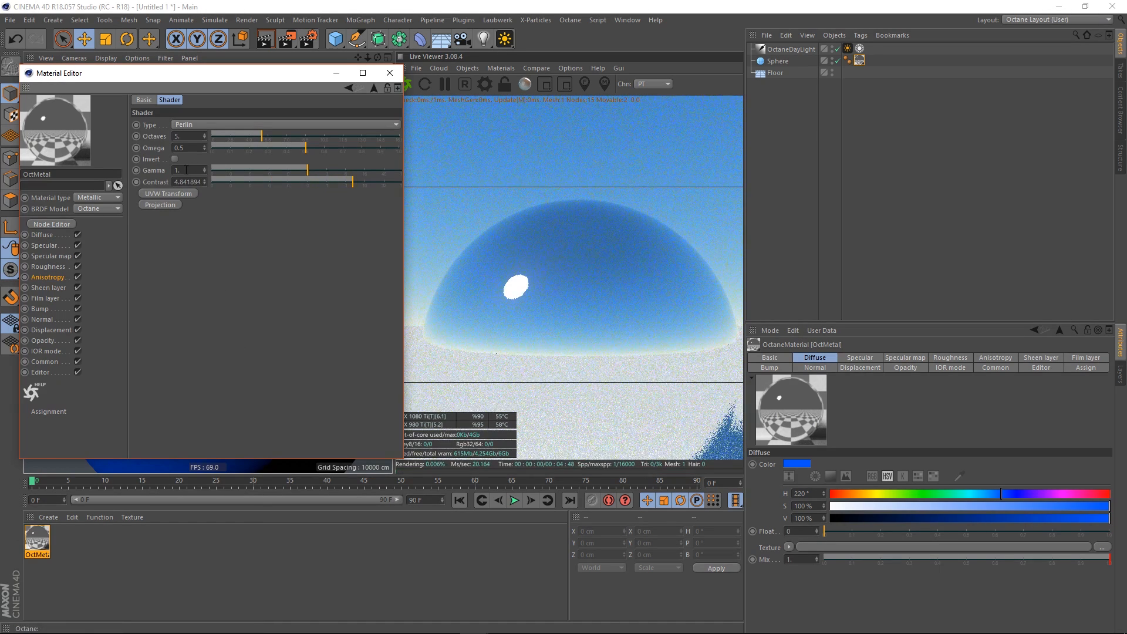
pyautogui.write('5')
pyautogui.press('Return')
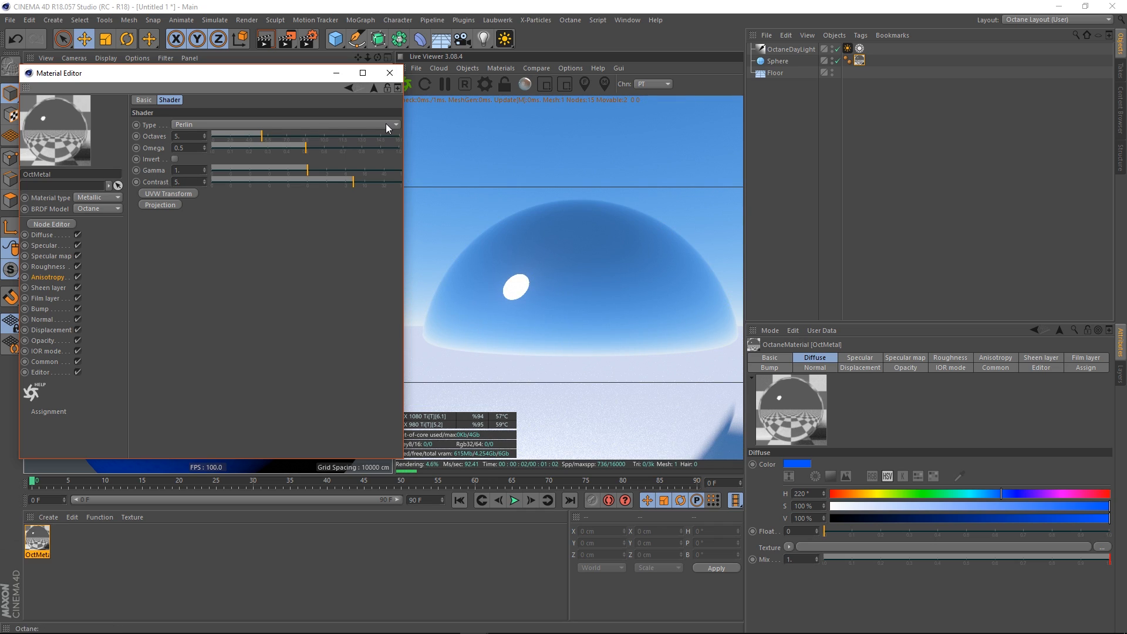
# Step: Set the material's anisotropy amount to 0.3
pyautogui.click(46, 277)
pyautogui.click(204, 115)
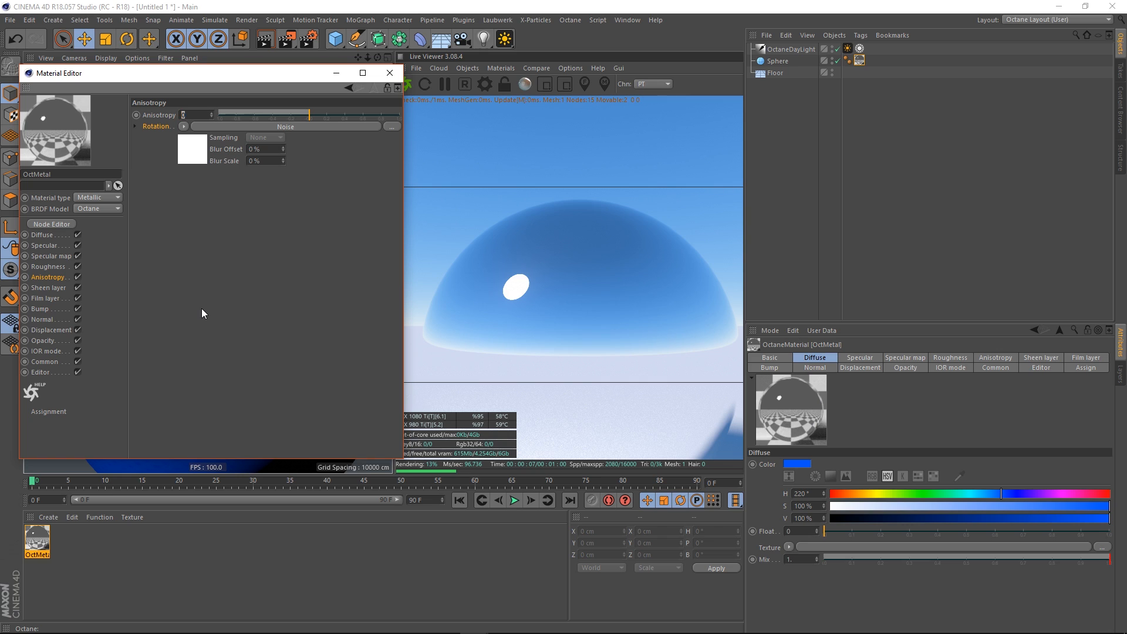
pyautogui.write('0.3')
pyautogui.press('Return')
# Step: Set the material's roughness float to 0.2
pyautogui.click(47, 266)
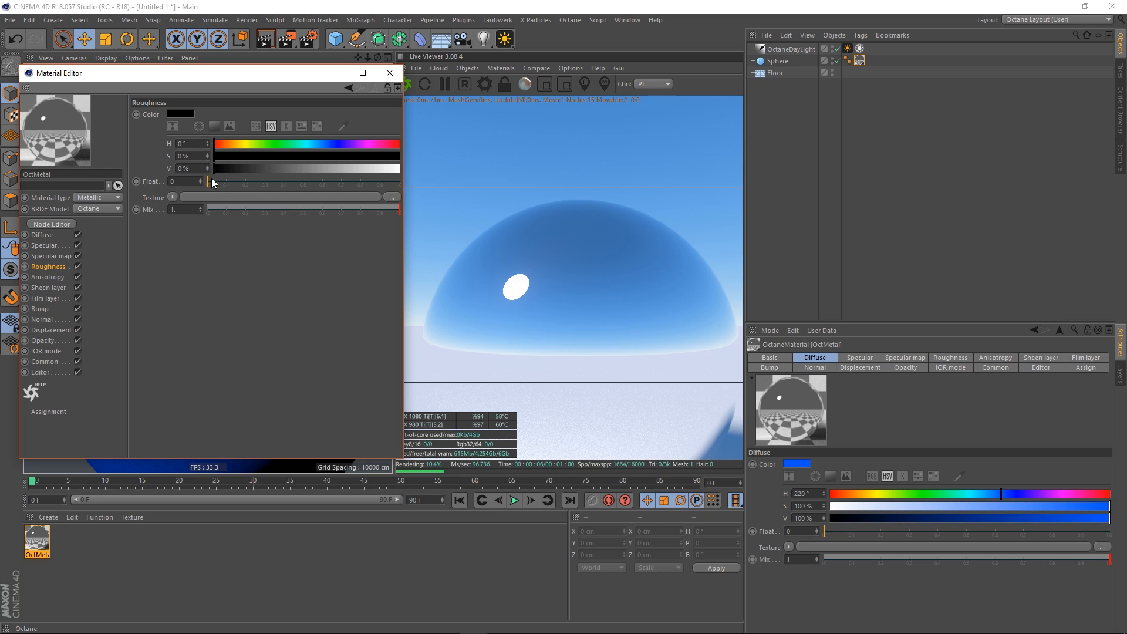
pyautogui.moveTo(215, 182); pyautogui.dragTo(234, 182)
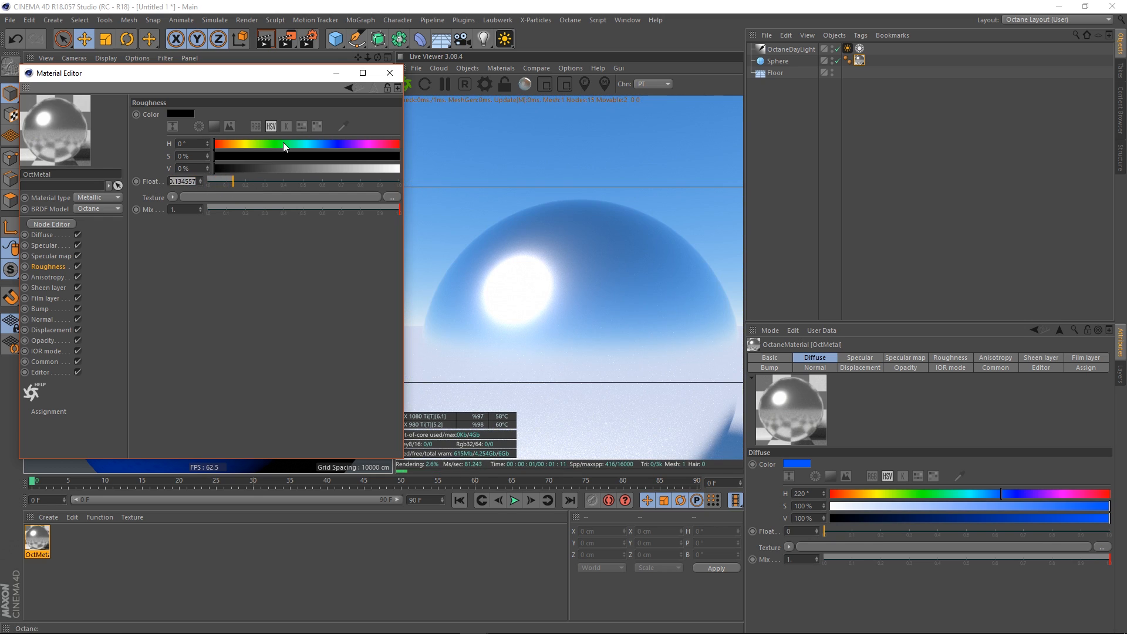
pyautogui.write('0.2')
pyautogui.press('Return')
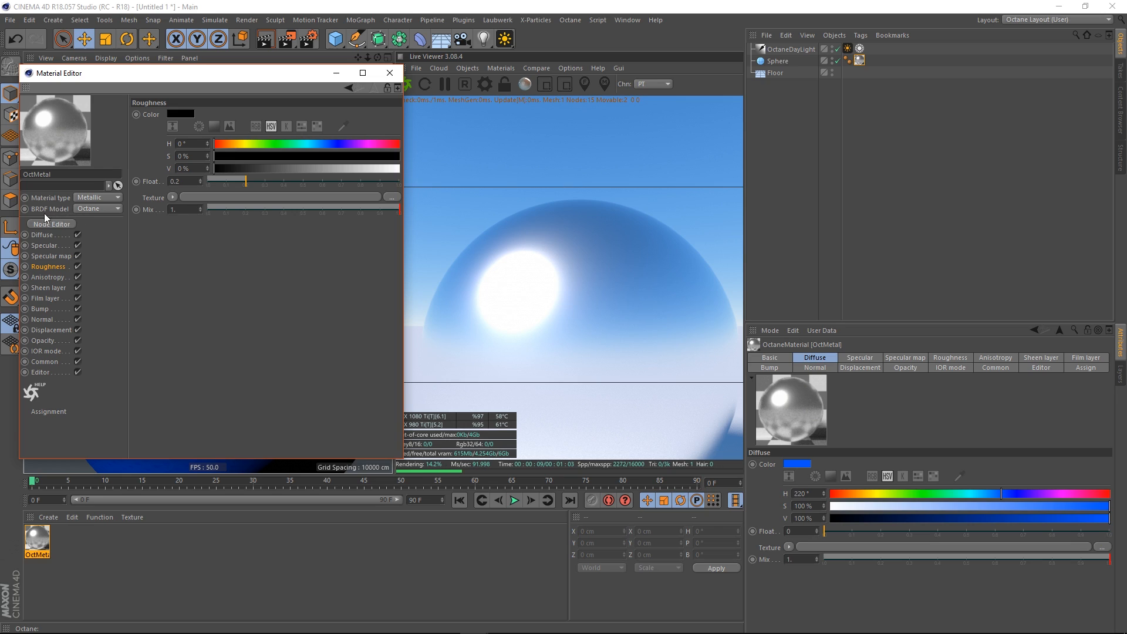
# Step: Change the material's BRDF model to GGX and view the whole sphere in the render
pyautogui.click(91, 210)
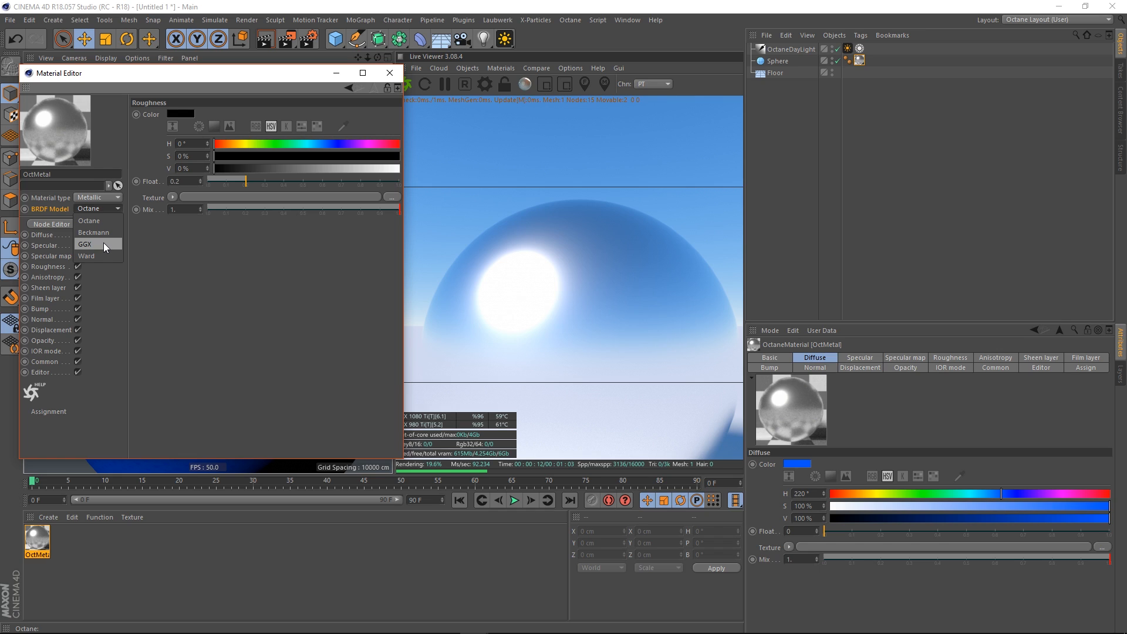
pyautogui.click(104, 244)
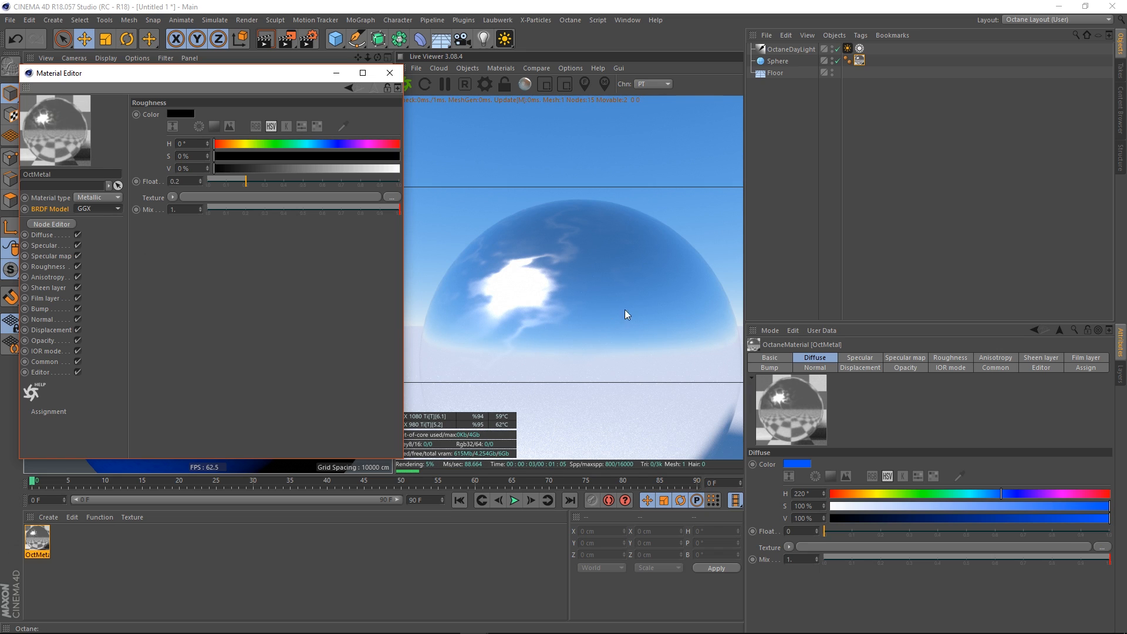
pyautogui.moveTo(530, 260)
pyautogui.mouseDown()
pyautogui.moveTo(540, 327)
pyautogui.moveTo(513, 277)
pyautogui.moveTo(561, 237)
pyautogui.moveTo(560, 290)
pyautogui.moveTo(601, 333)
pyautogui.moveTo(559, 272)
pyautogui.moveTo(581, 261)
pyautogui.moveTo(525, 303)
pyautogui.moveTo(583, 312)
pyautogui.moveTo(519, 265)
pyautogui.moveTo(558, 270)
pyautogui.moveTo(526, 264)
pyautogui.moveTo(551, 263)
pyautogui.mouseUp()
pyautogui.scroll(-5, 547, 265)
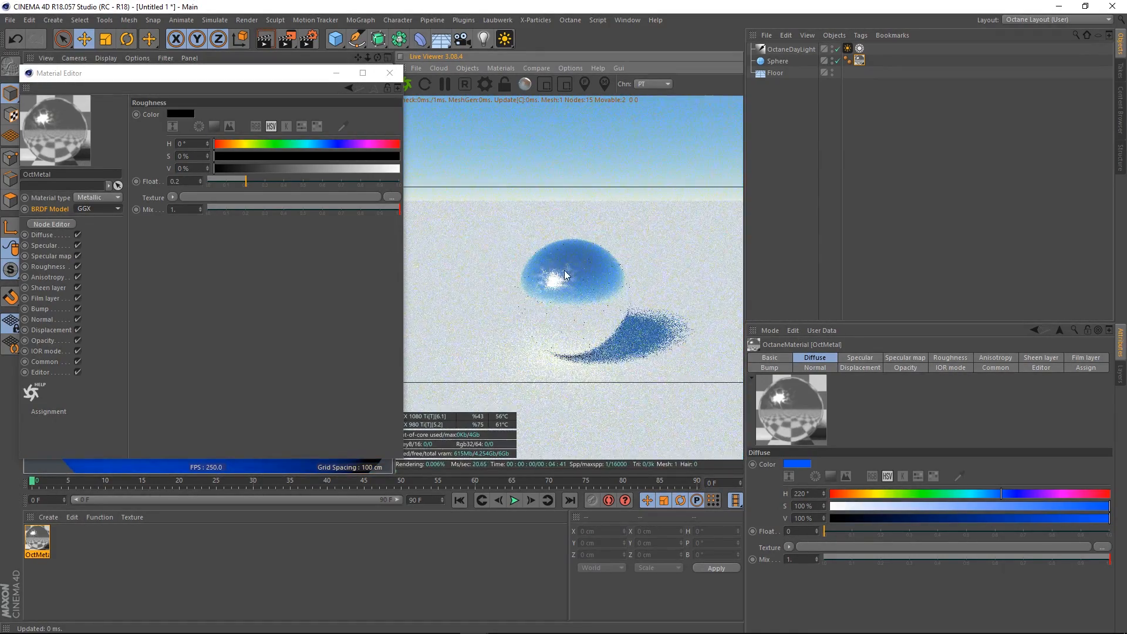
# Step: Try an anisotropy amount of -1 on the metallic material and inspect the sphere's highlight in the render
pyautogui.scroll(6, 553, 284)
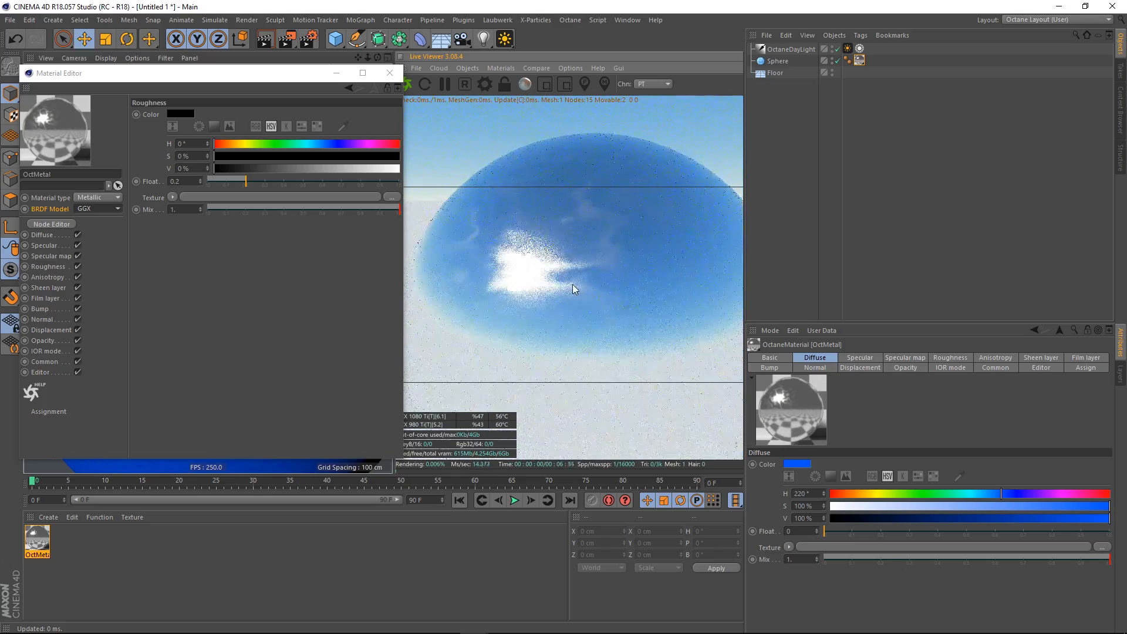
pyautogui.moveTo(574, 288); pyautogui.dragTo(586, 259)
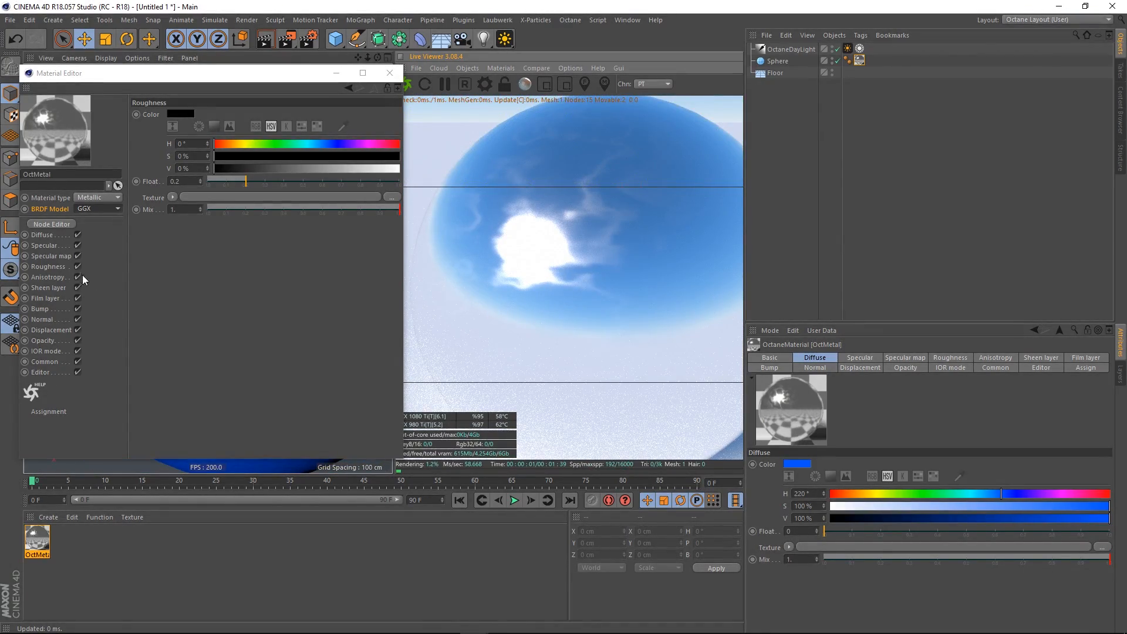
pyautogui.click(48, 276)
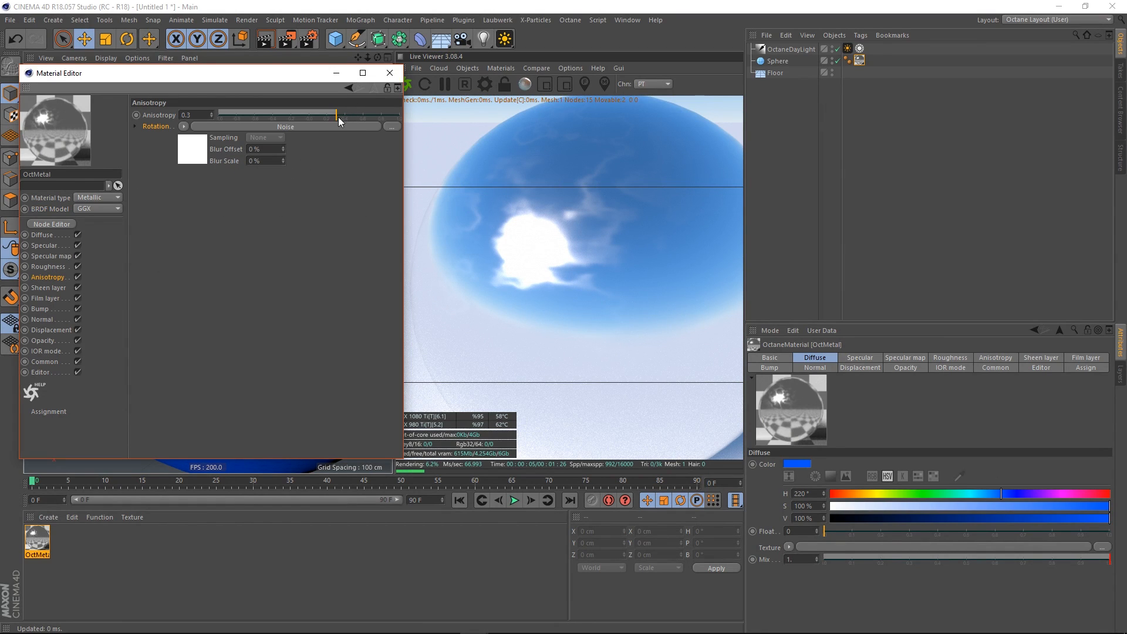
pyautogui.moveTo(338, 117); pyautogui.dragTo(196, 125)
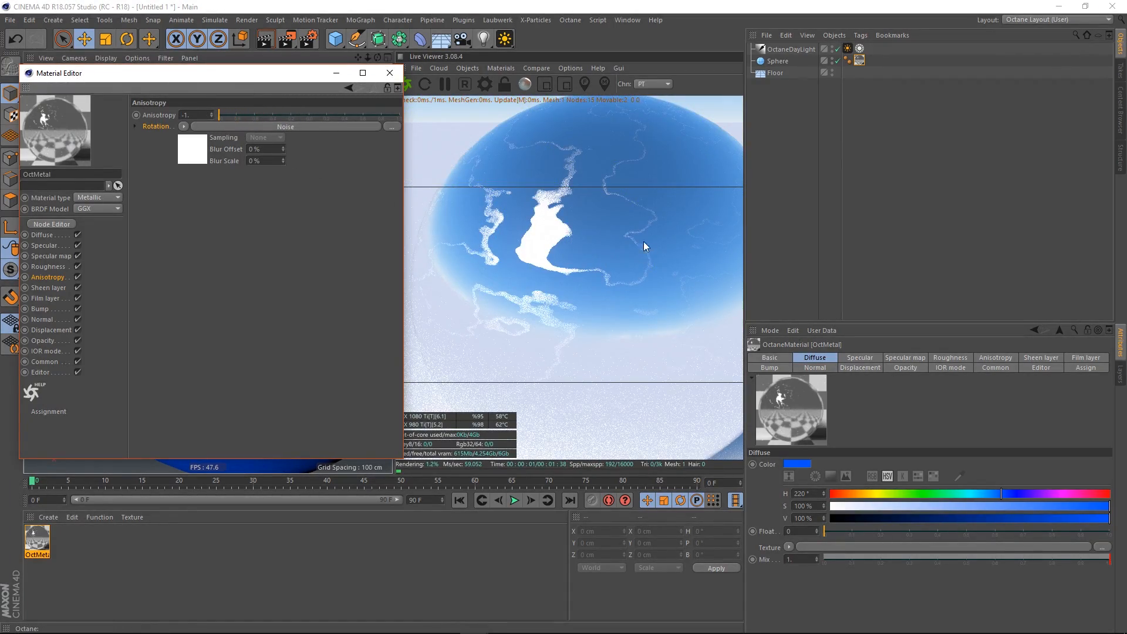
pyautogui.moveTo(644, 241); pyautogui.dragTo(527, 248)
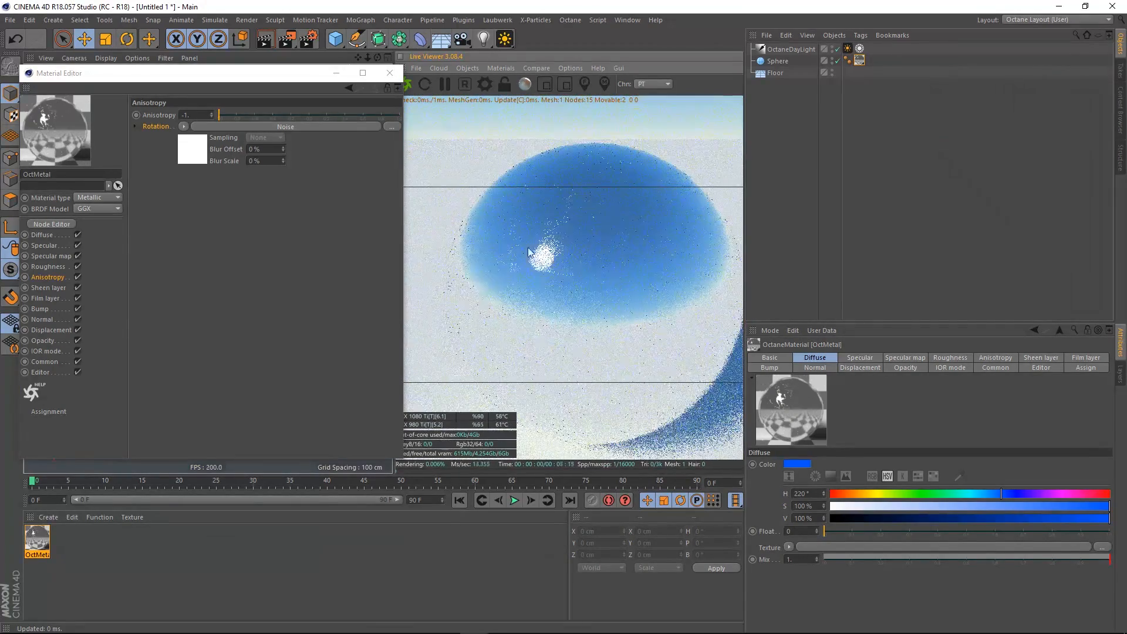
pyautogui.moveTo(527, 248); pyautogui.dragTo(593, 230, button='right')
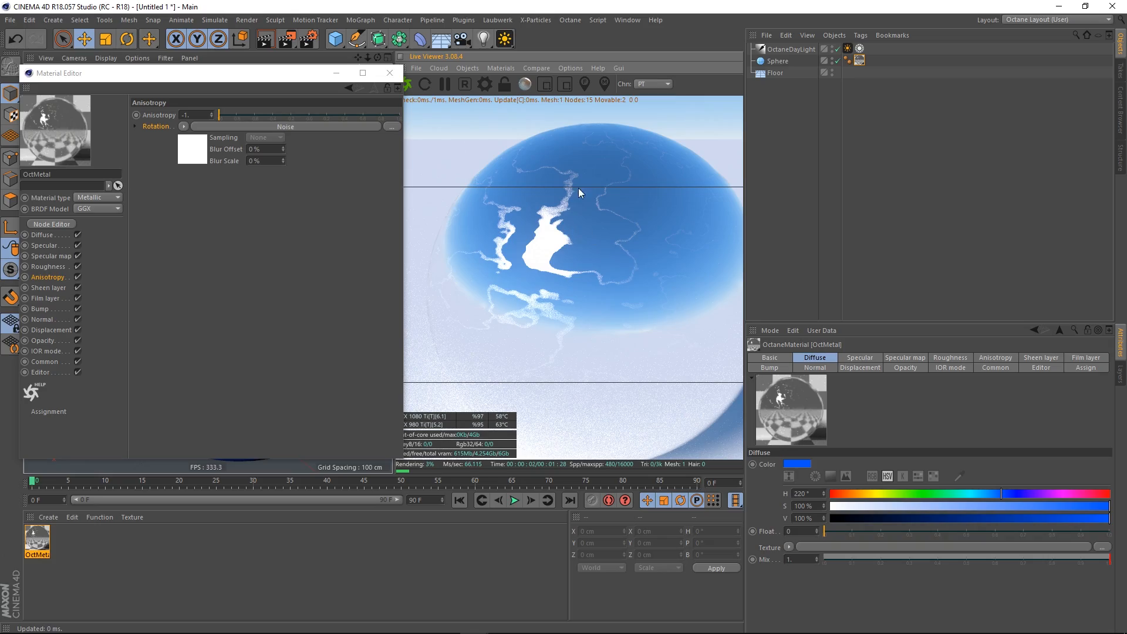
# Step: Try an anisotropy amount of 1, settle on about 0.14, and inspect the sphere's highlight
pyautogui.moveTo(231, 114); pyautogui.dragTo(417, 129)
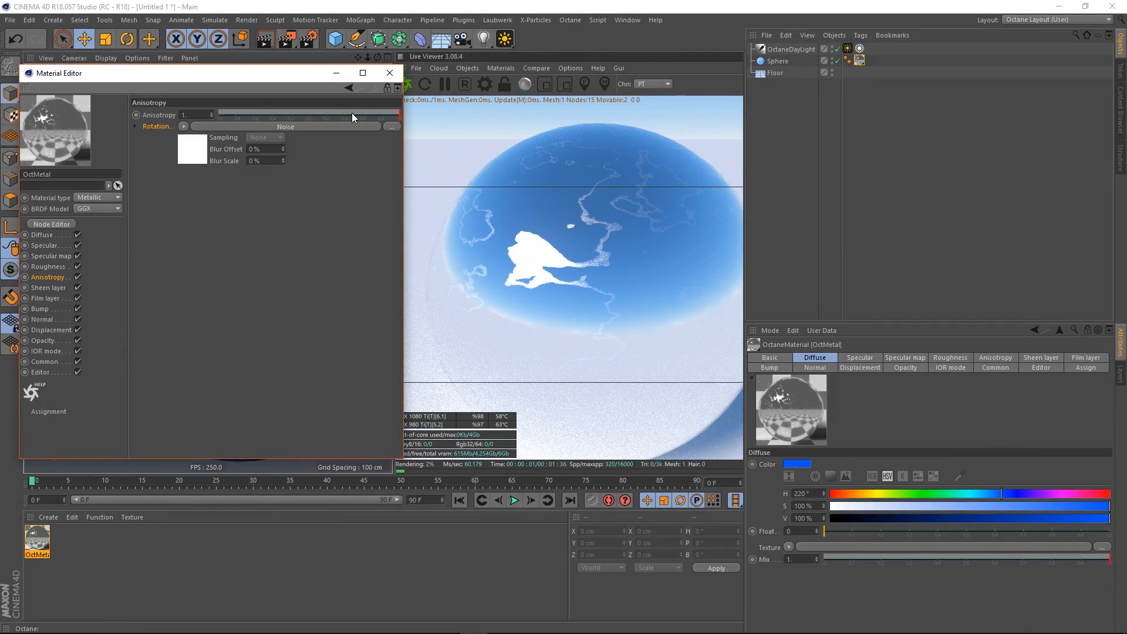
pyautogui.moveTo(352, 118); pyautogui.dragTo(322, 121)
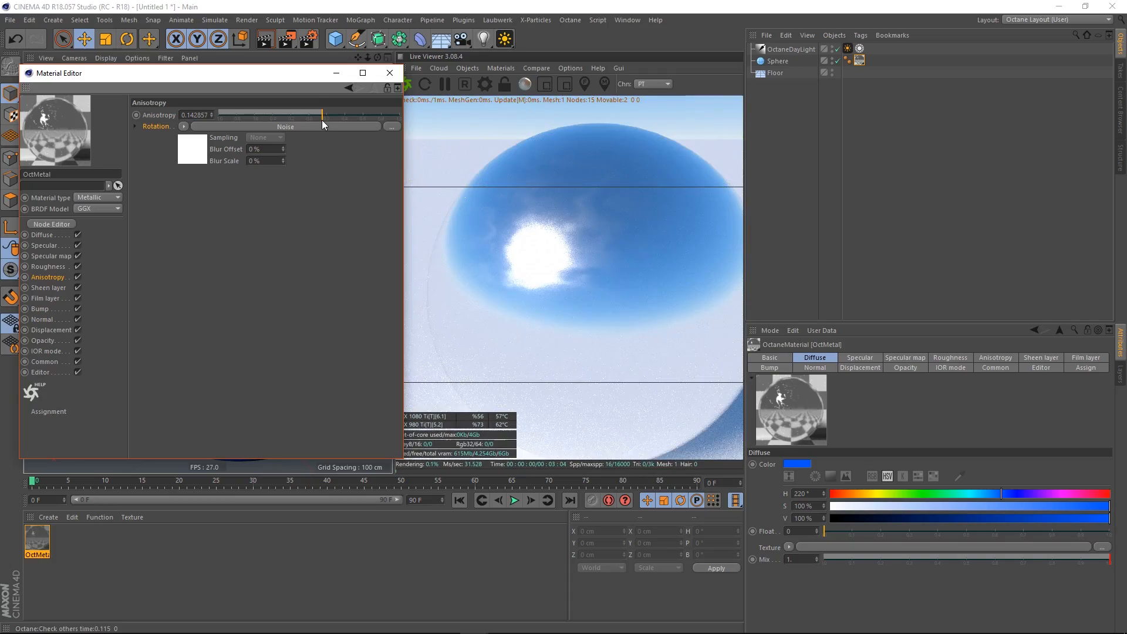
pyautogui.moveTo(608, 245); pyautogui.dragTo(531, 265)
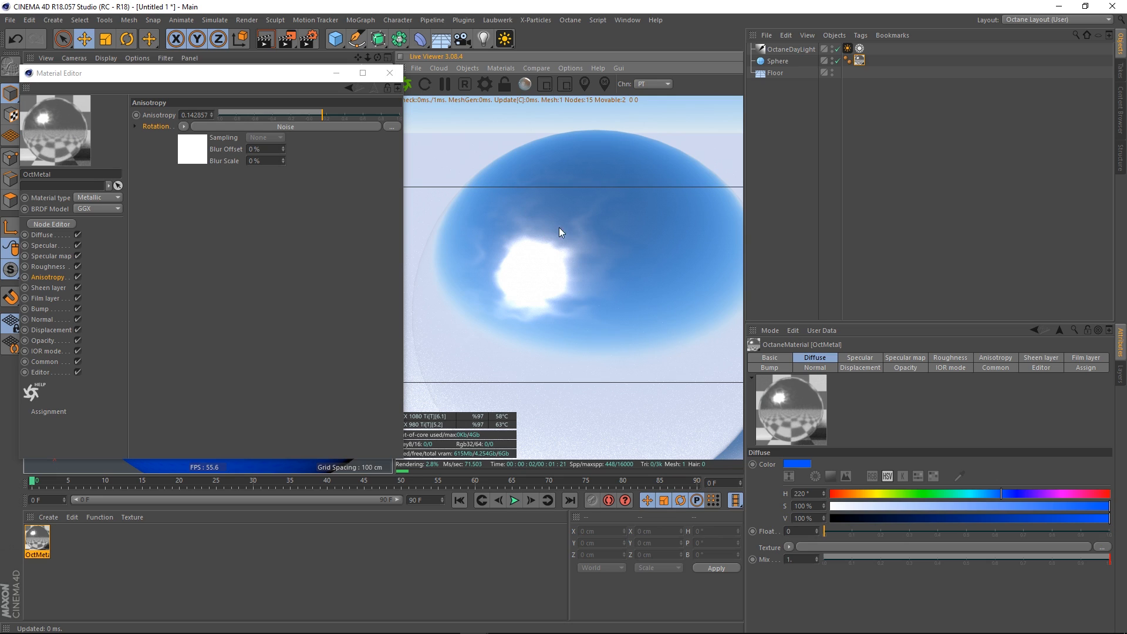
pyautogui.moveTo(571, 250)
pyautogui.mouseDown()
pyautogui.moveTo(528, 281)
pyautogui.moveTo(581, 244)
pyautogui.mouseUp()
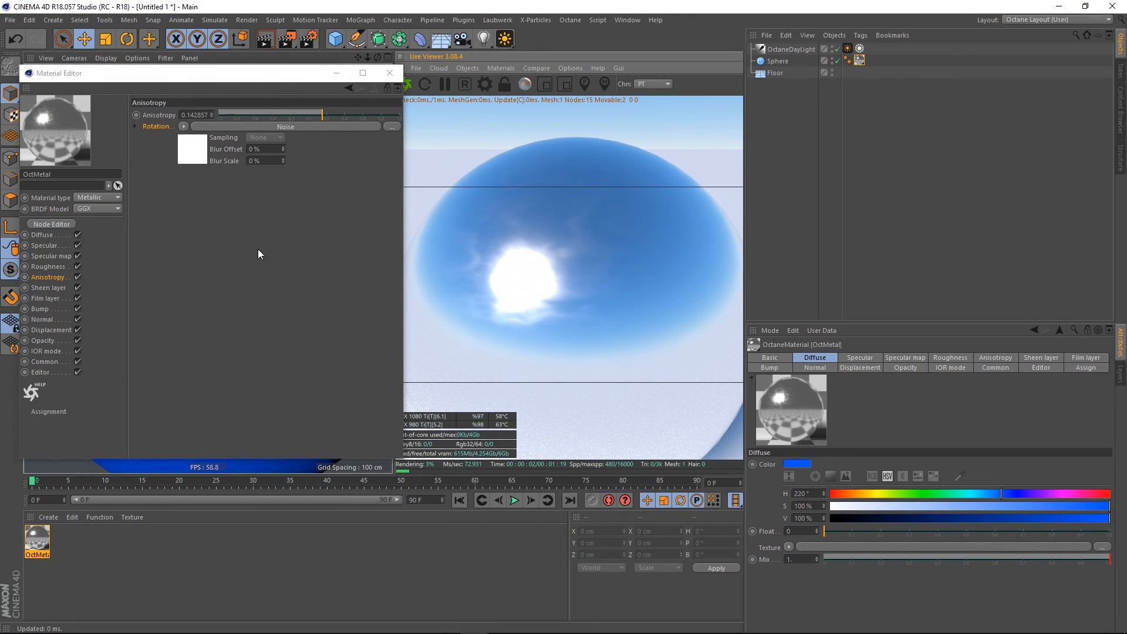
# Step: Clear the Noise texture from the material's anisotropy rotation
pyautogui.click(184, 127)
pyautogui.click(214, 190)
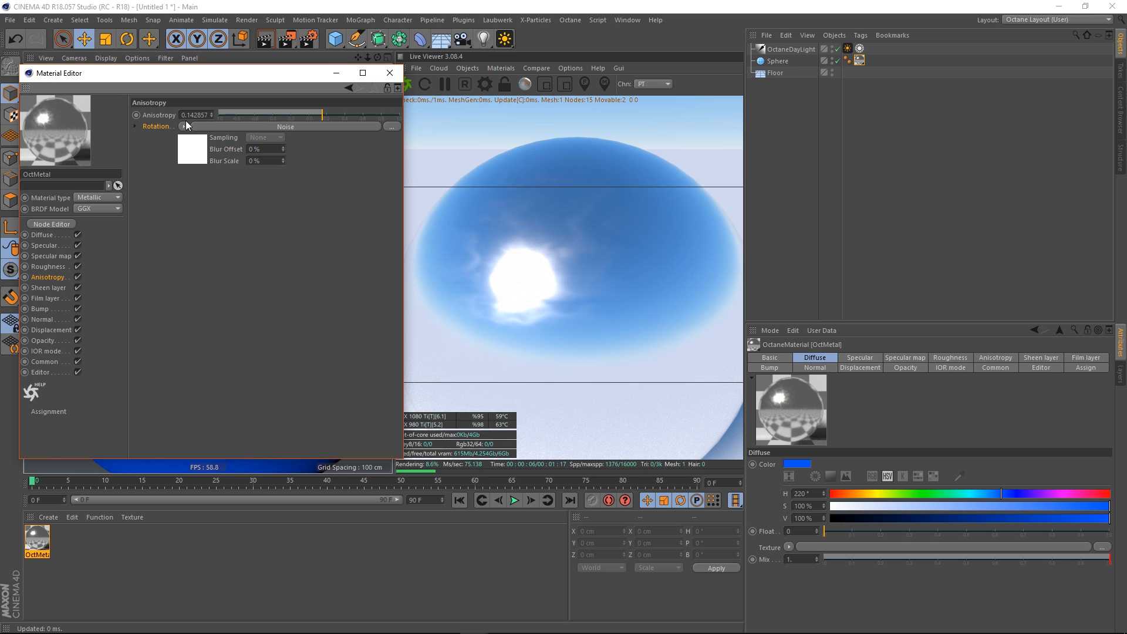
pyautogui.click(183, 126)
pyautogui.click(201, 137)
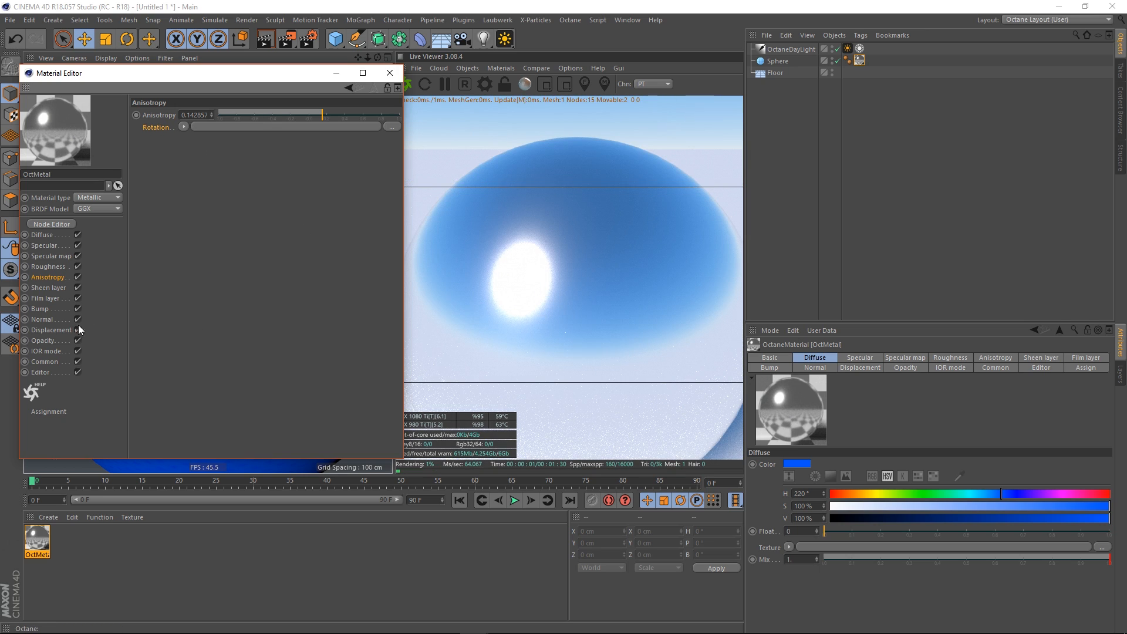
# Step: Add a standard Noise shader to the material's bump channel and inspect the sphere's surface in the render
pyautogui.click(41, 308)
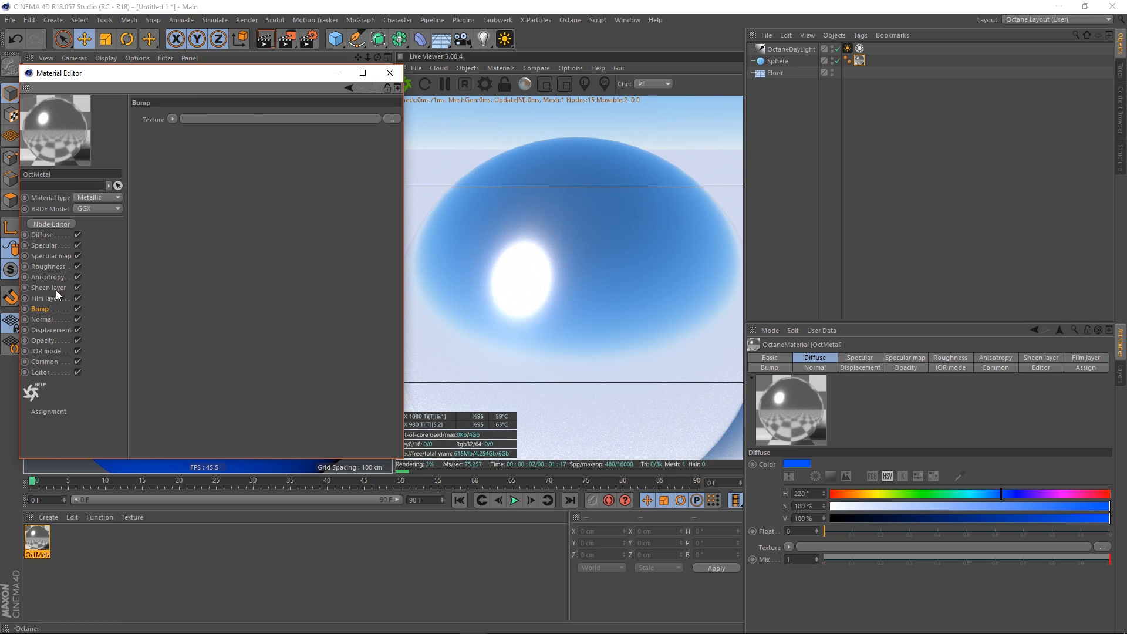
pyautogui.click(171, 119)
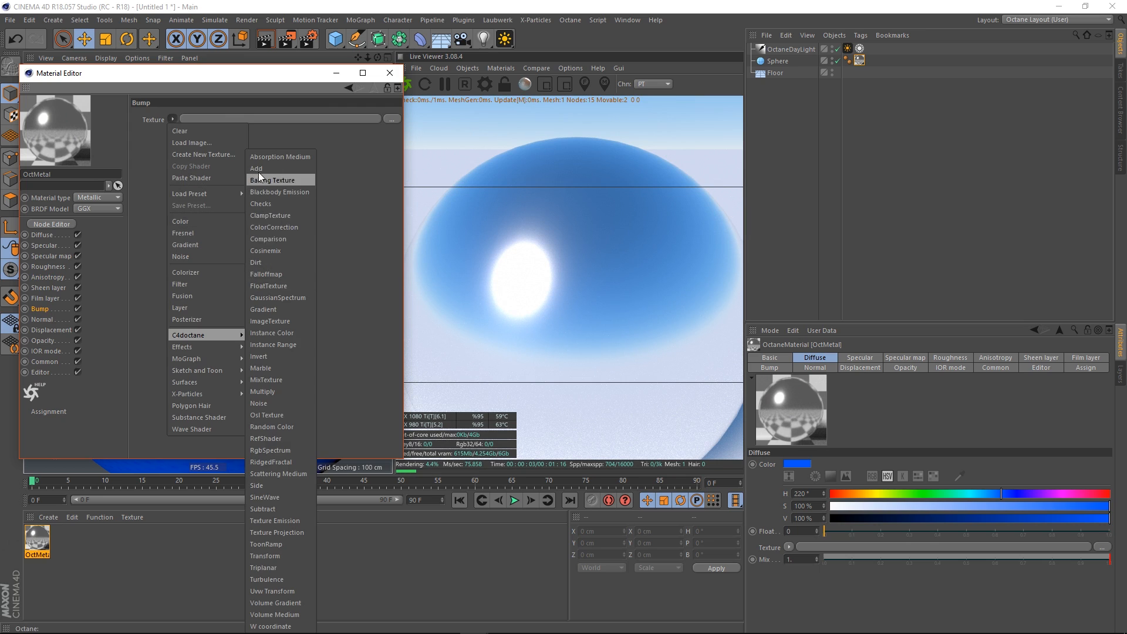
pyautogui.click(182, 256)
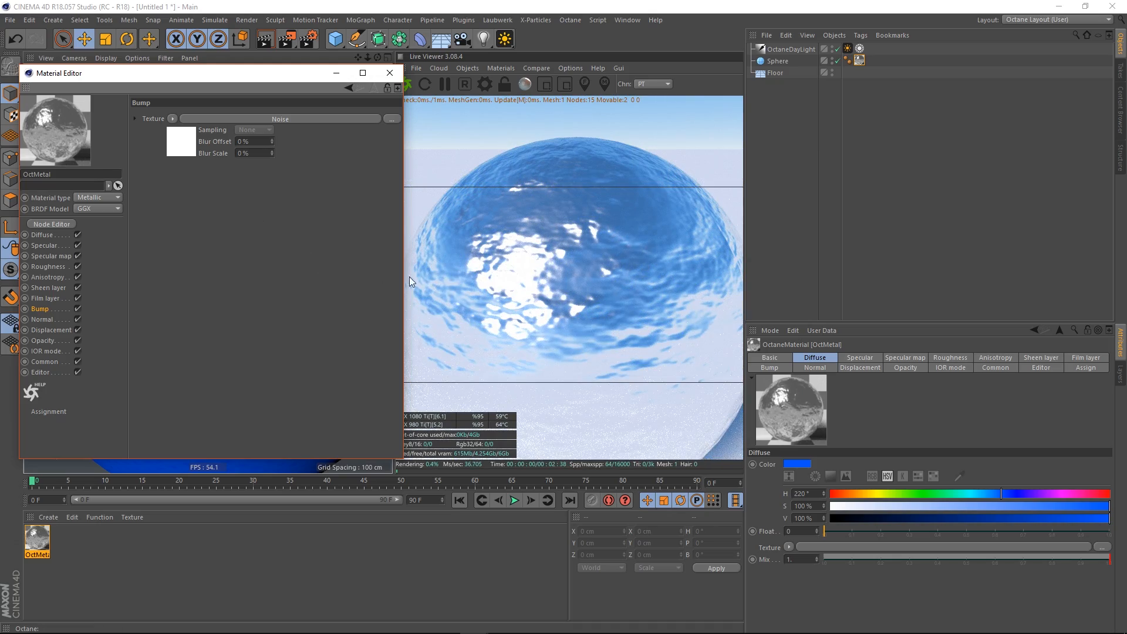
pyautogui.click(521, 298)
pyautogui.moveTo(522, 296); pyautogui.dragTo(690, 279)
pyautogui.scroll(3, 554, 279)
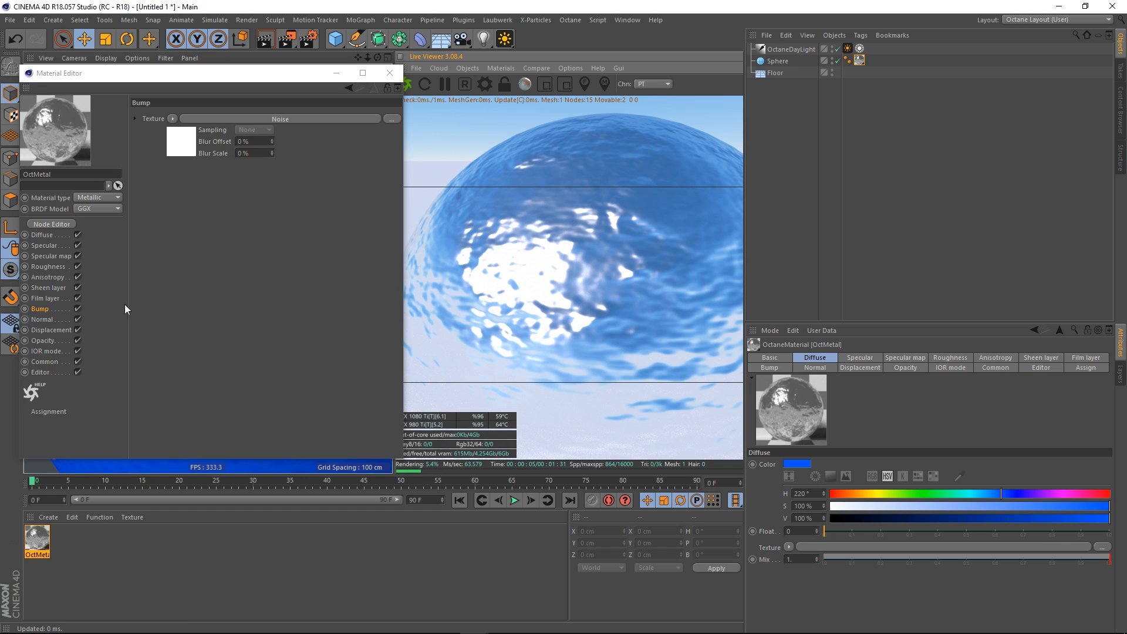
pyautogui.moveTo(598, 299); pyautogui.dragTo(562, 310)
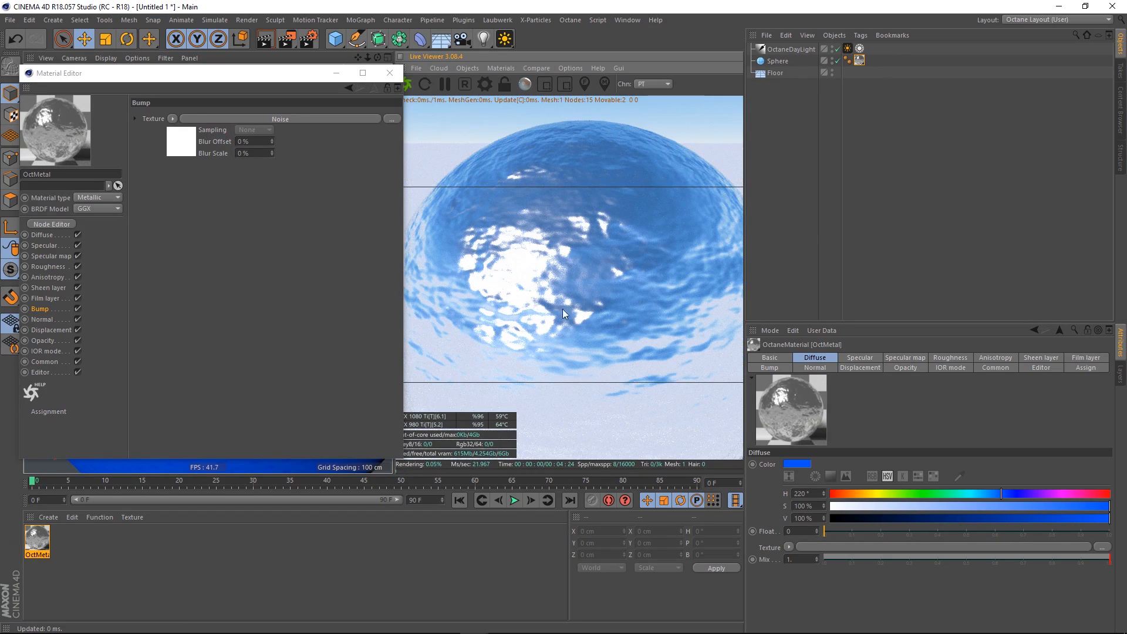
# Step: Clear the Noise shader from the material's bump channel
pyautogui.click(46, 310)
pyautogui.click(49, 276)
pyautogui.click(46, 307)
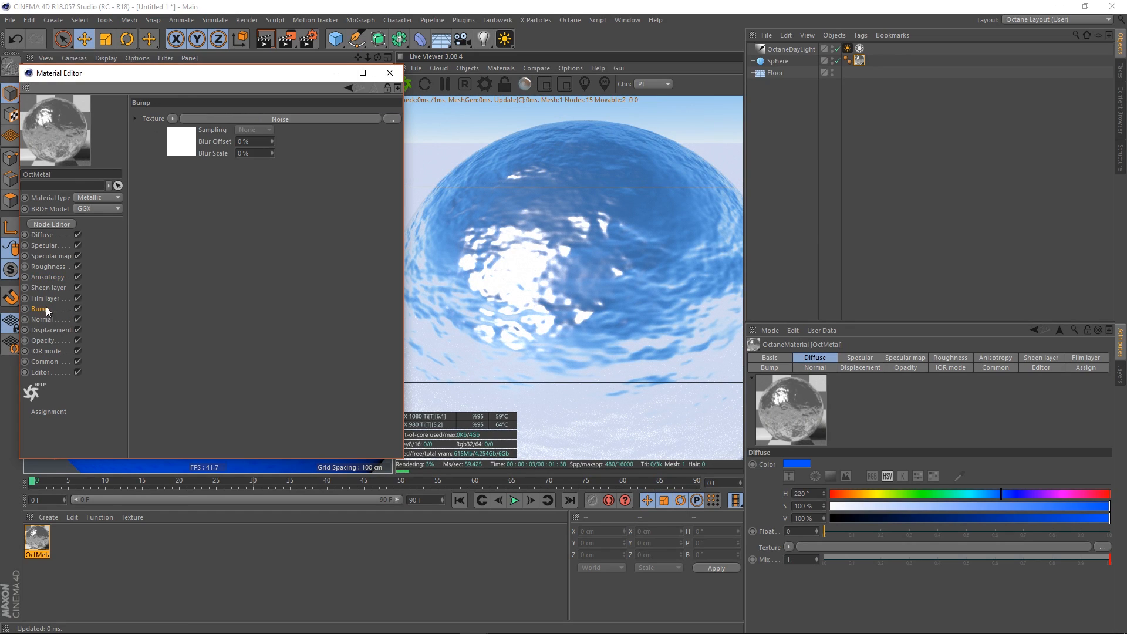
pyautogui.click(172, 119)
pyautogui.click(190, 129)
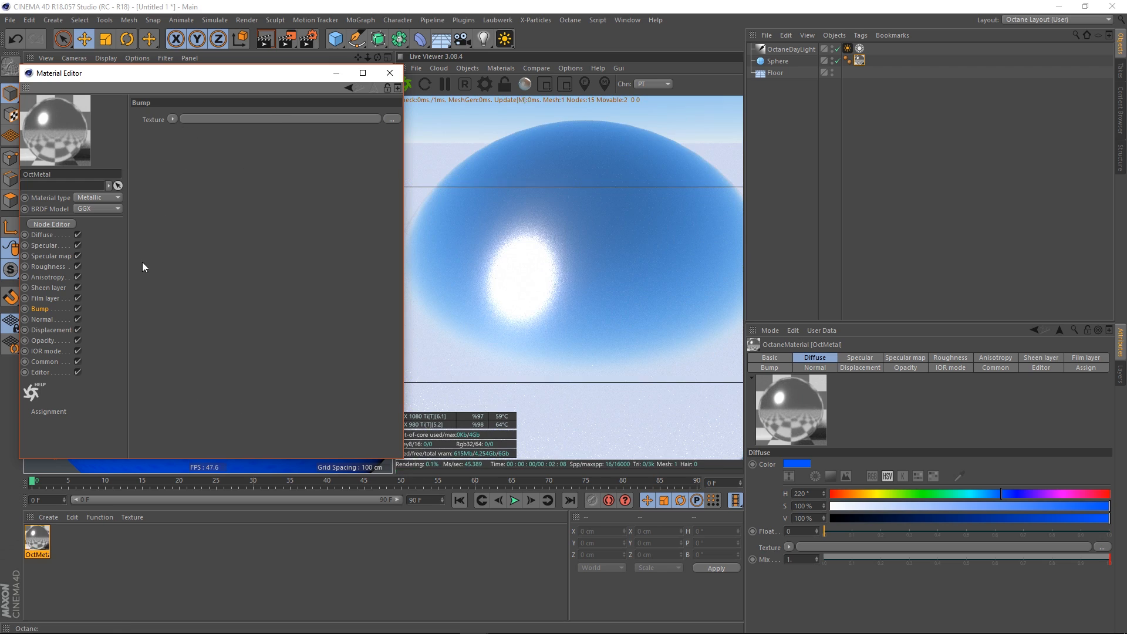
# Step: Set the material's specular map float to 0
pyautogui.click(55, 289)
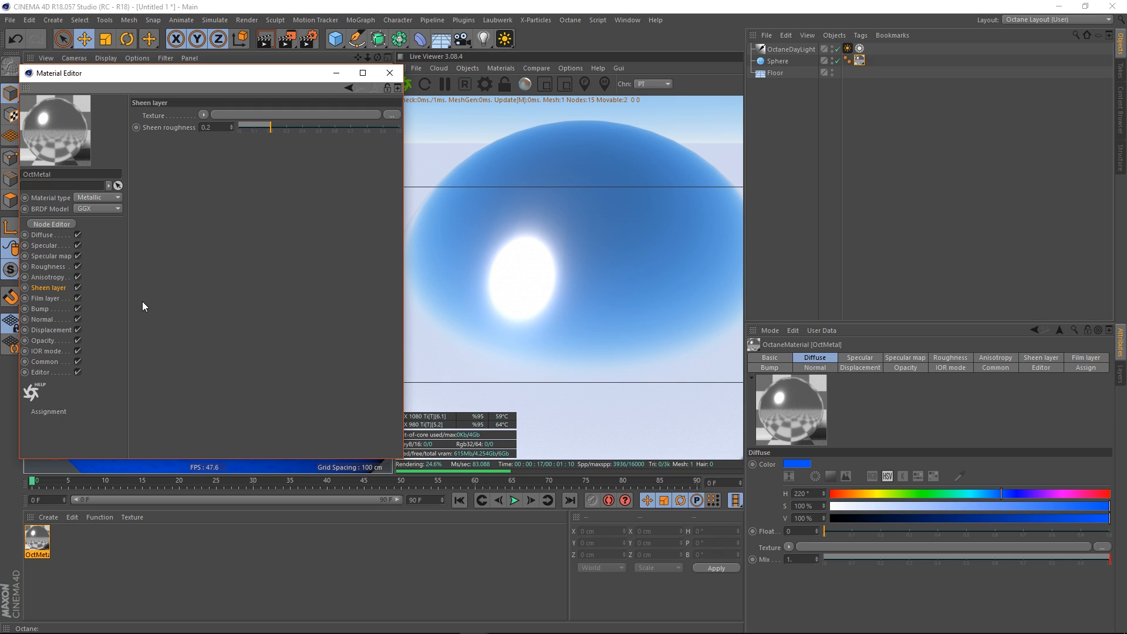
pyautogui.click(57, 256)
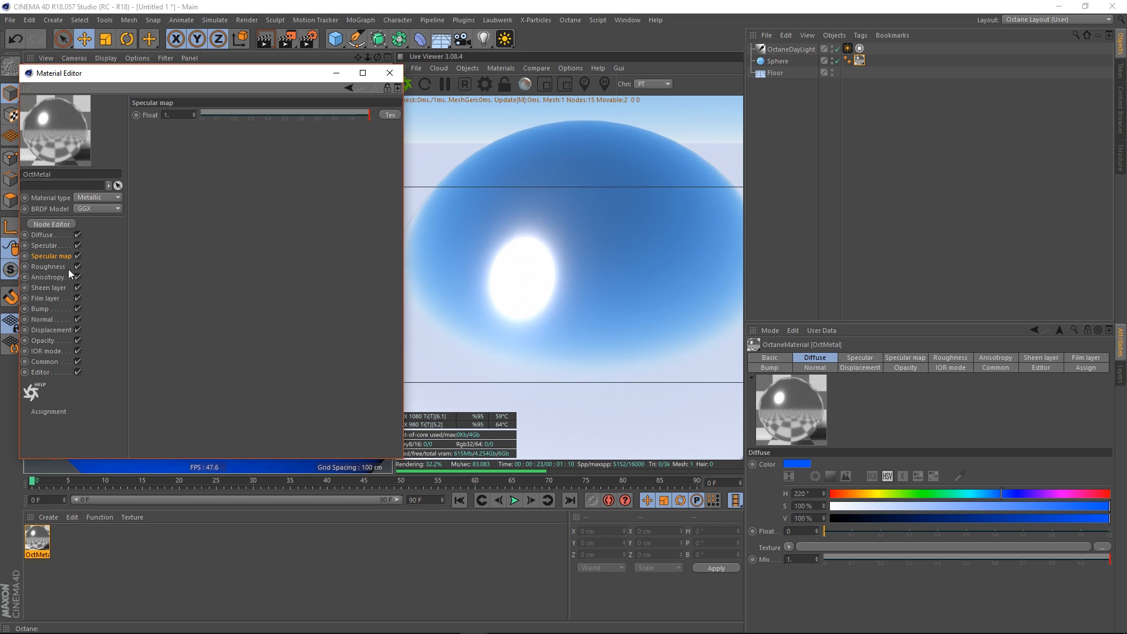
pyautogui.moveTo(342, 110); pyautogui.dragTo(188, 116)
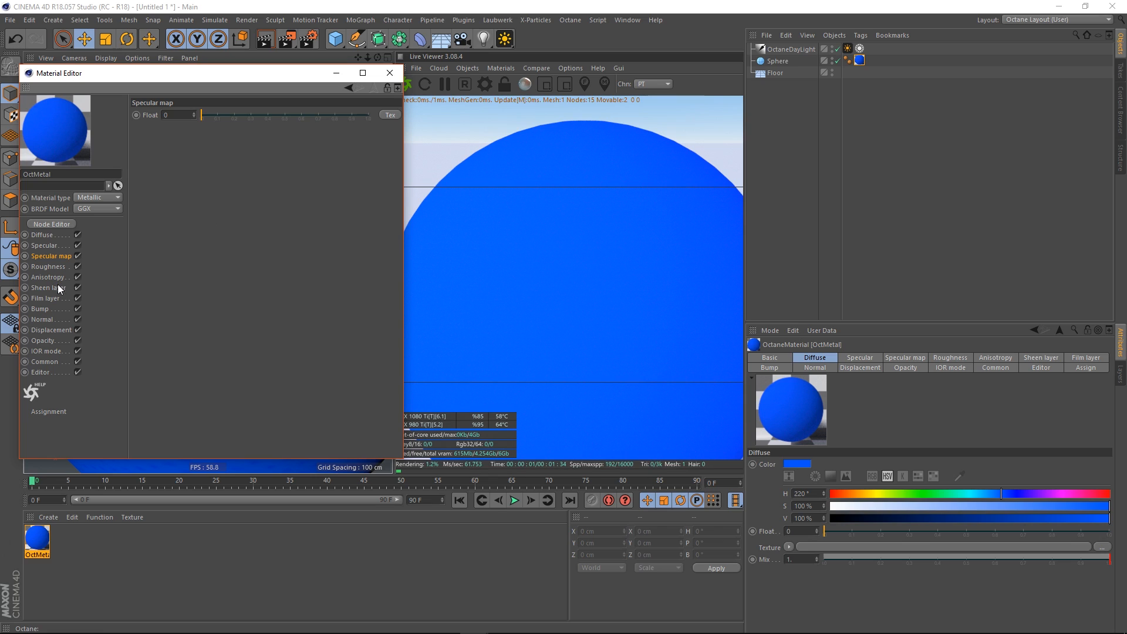
# Step: Add an Octane RgbSpectrum texture to the sheen layer and set its color value to 100% for pure white
pyautogui.click(57, 286)
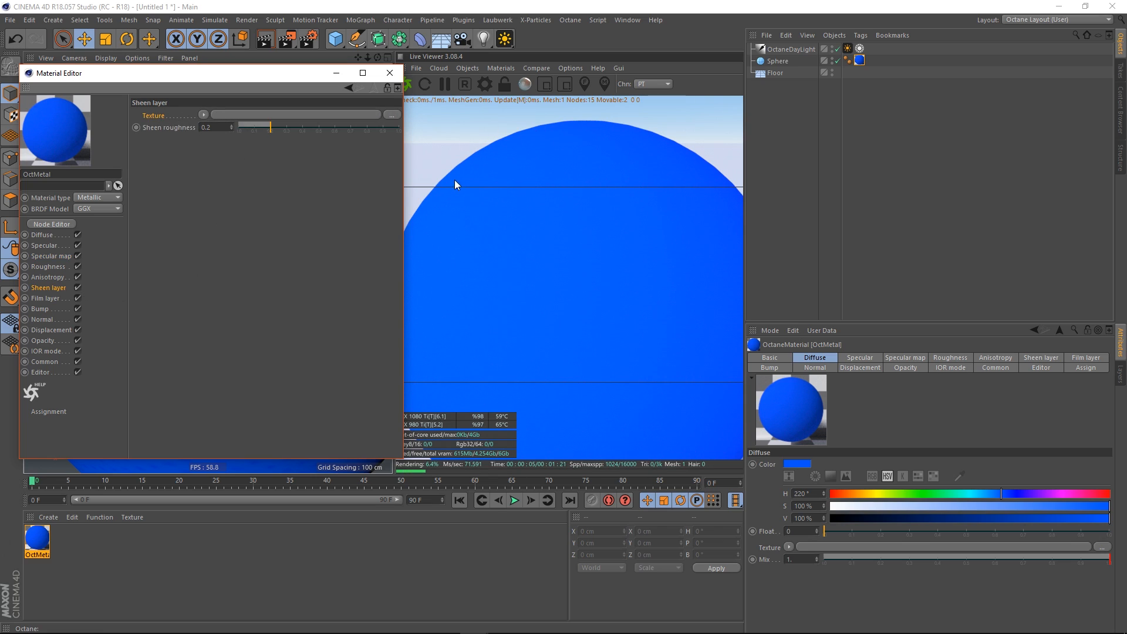
pyautogui.click(204, 115)
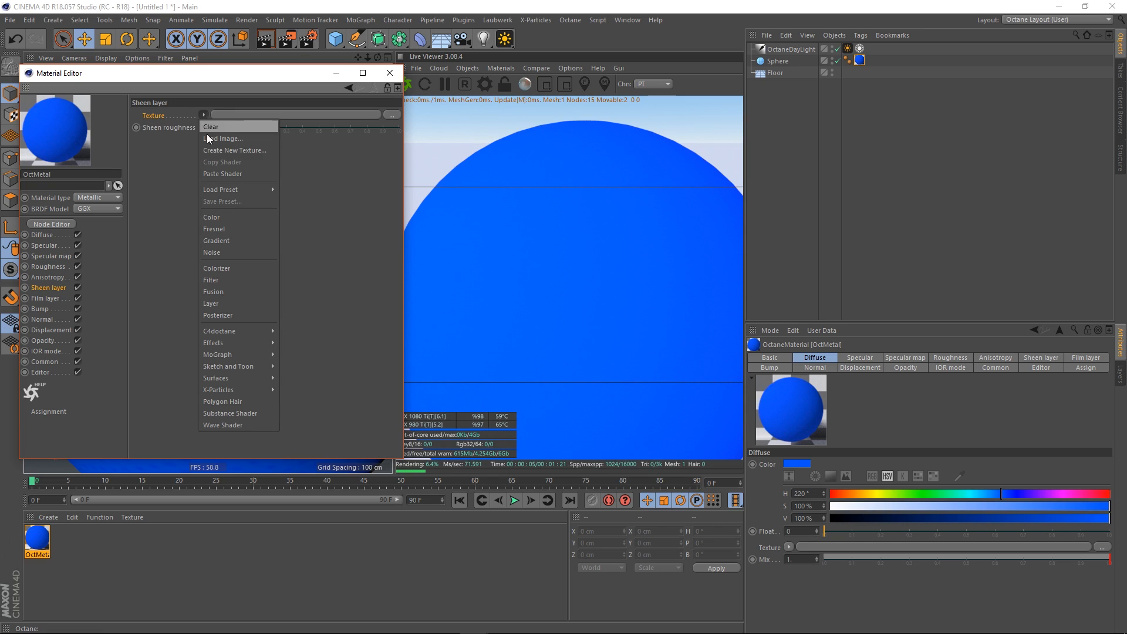
pyautogui.moveTo(255, 329)
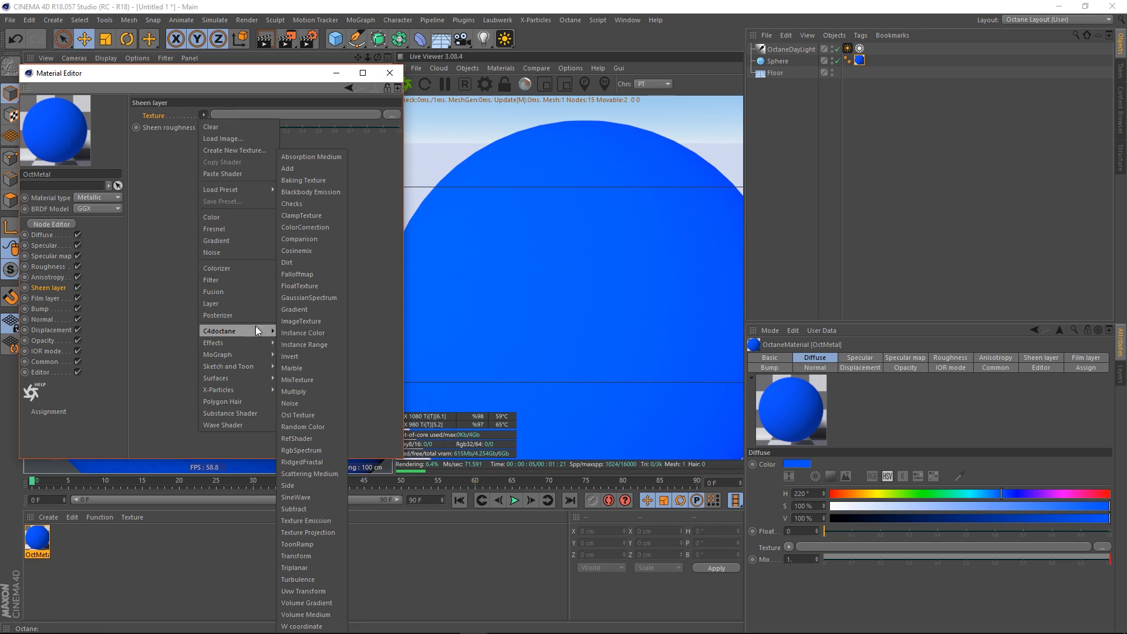
pyautogui.click(314, 450)
pyautogui.click(210, 143)
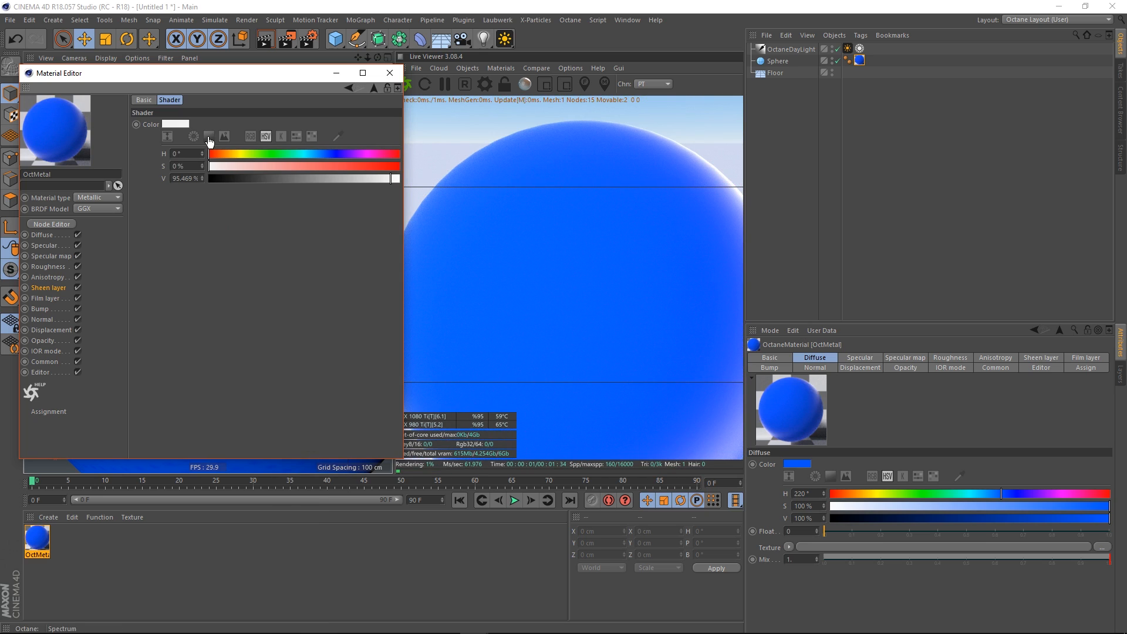
pyautogui.click(392, 178)
pyautogui.moveTo(379, 179); pyautogui.dragTo(401, 179)
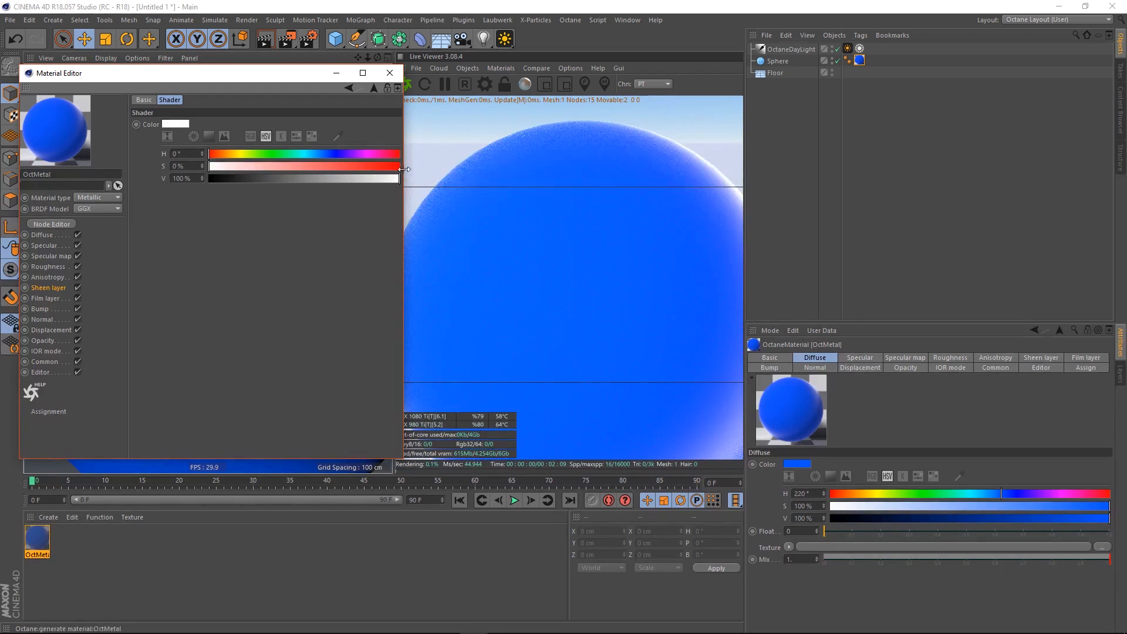
pyautogui.click(375, 89)
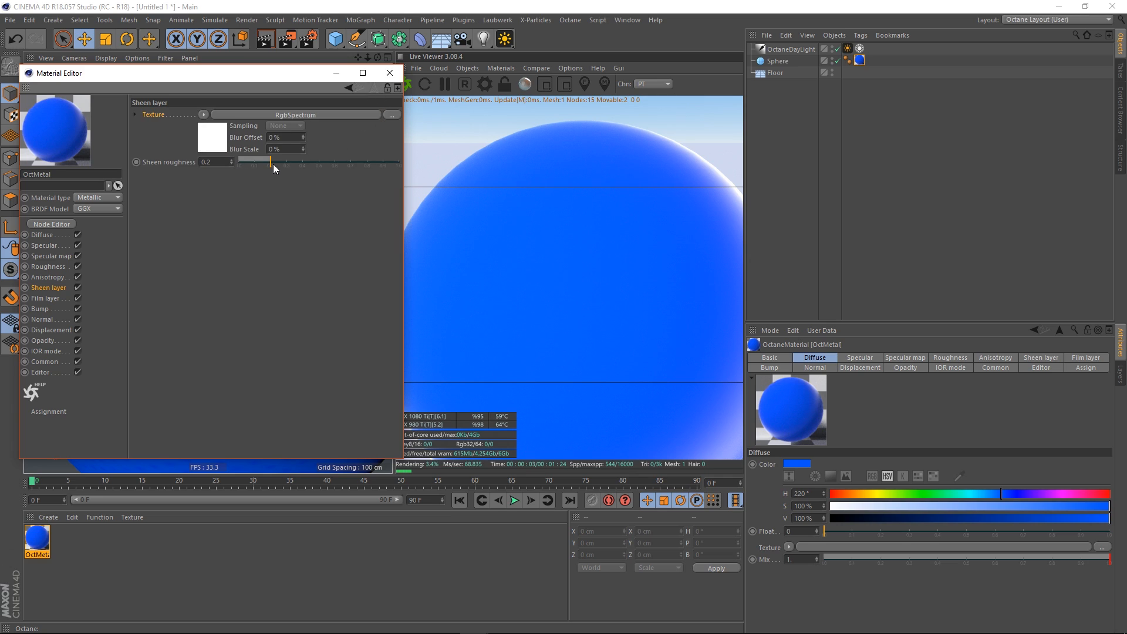
# Step: Try different sheen roughness values while viewing the whole sphere, settling on about 0.41
pyautogui.moveTo(273, 165); pyautogui.dragTo(298, 161)
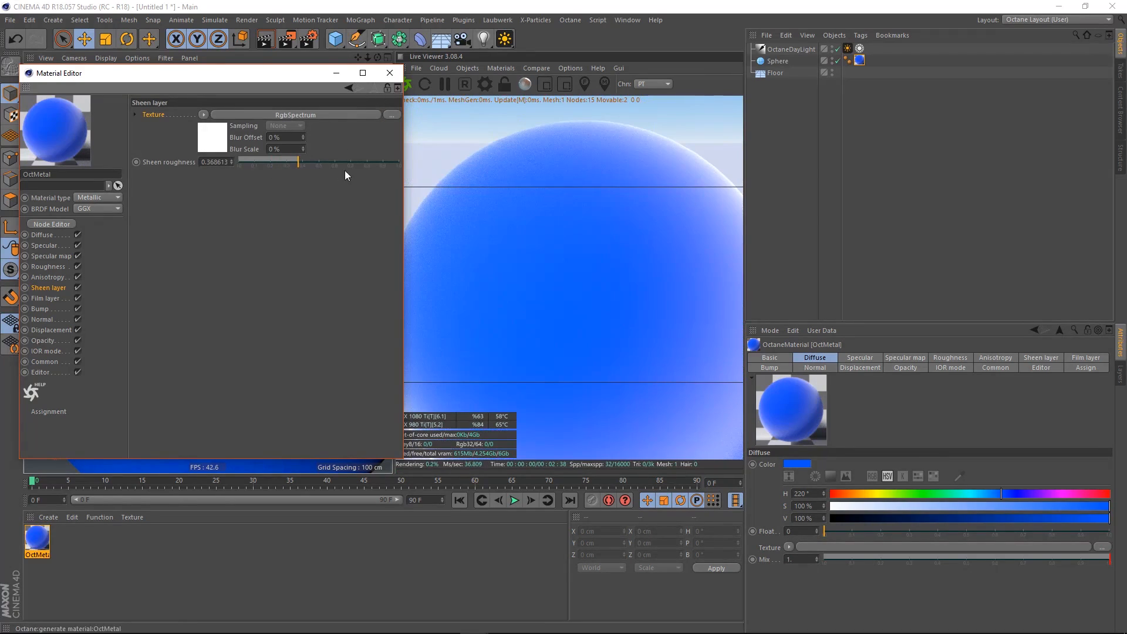
pyautogui.moveTo(652, 203); pyautogui.dragTo(548, 277, button='right')
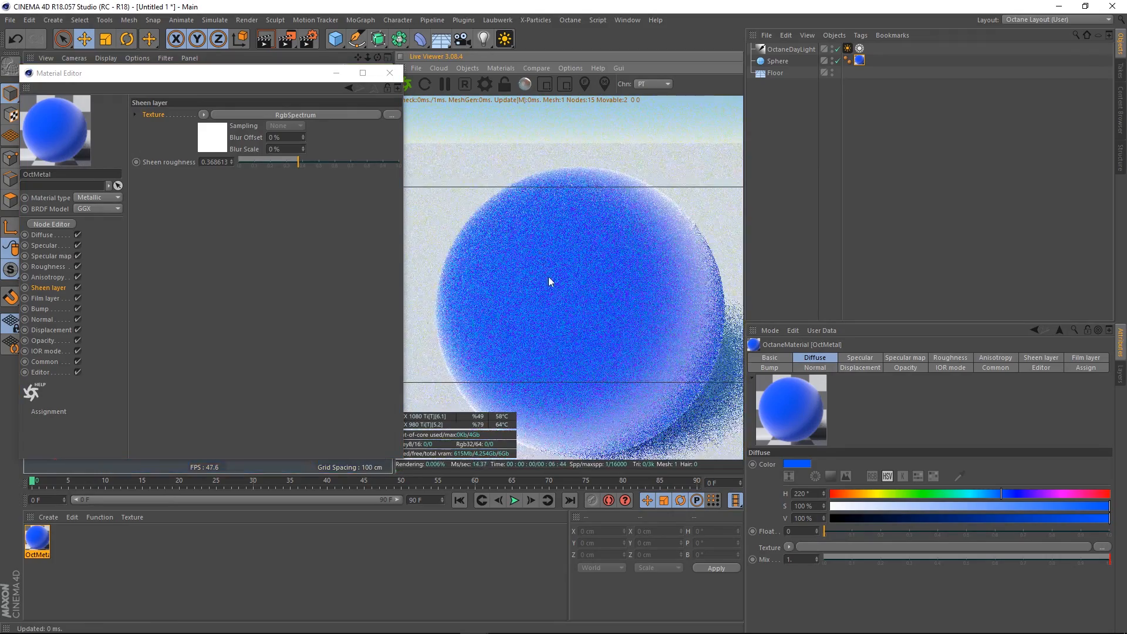
pyautogui.moveTo(548, 277)
pyautogui.mouseDown()
pyautogui.moveTo(594, 242)
pyautogui.moveTo(551, 269)
pyautogui.mouseUp()
pyautogui.moveTo(550, 269); pyautogui.dragTo(582, 261, button='middle')
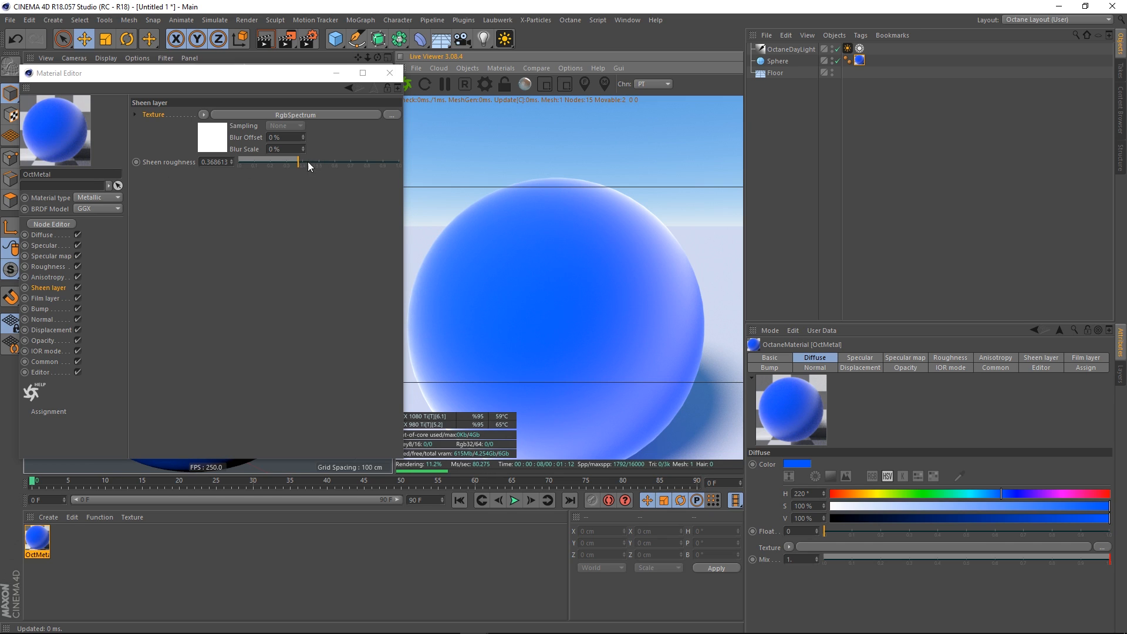
pyautogui.moveTo(300, 163); pyautogui.dragTo(159, 171)
pyautogui.moveTo(241, 161); pyautogui.dragTo(304, 170)
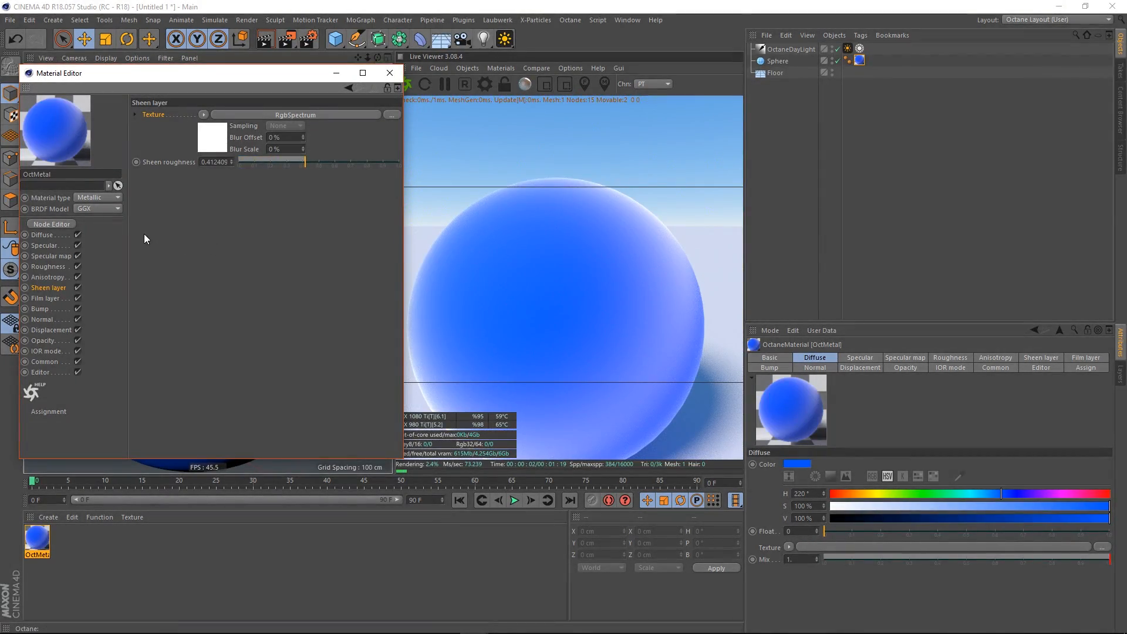
# Step: Set the material's specular map float to 1 and open the diffuse channel settings
pyautogui.click(54, 255)
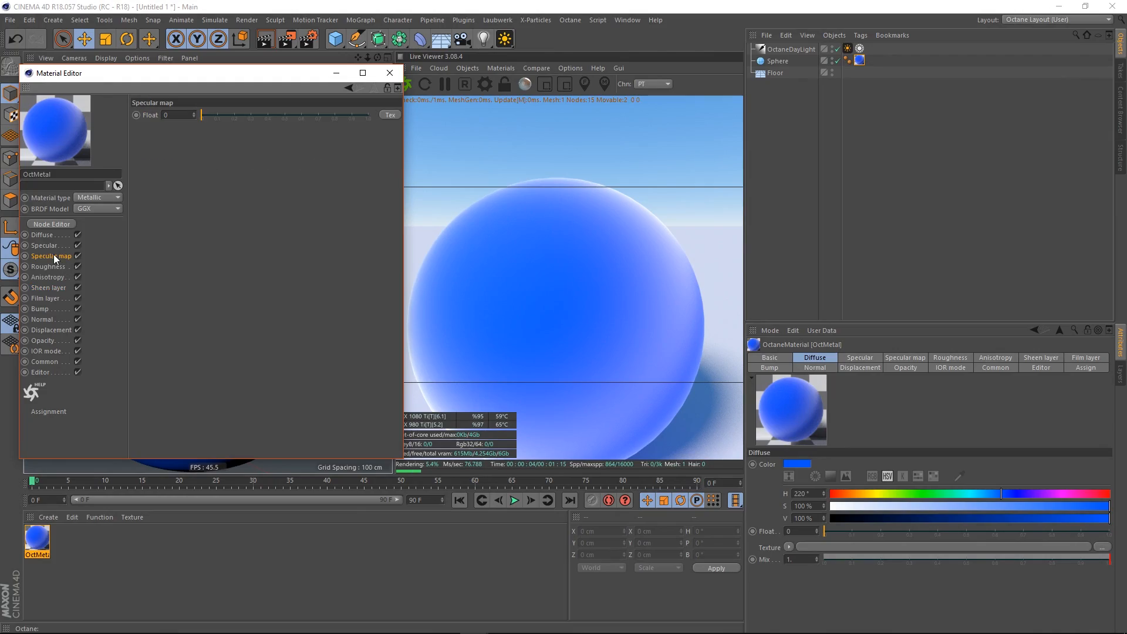
pyautogui.moveTo(209, 116); pyautogui.dragTo(376, 131)
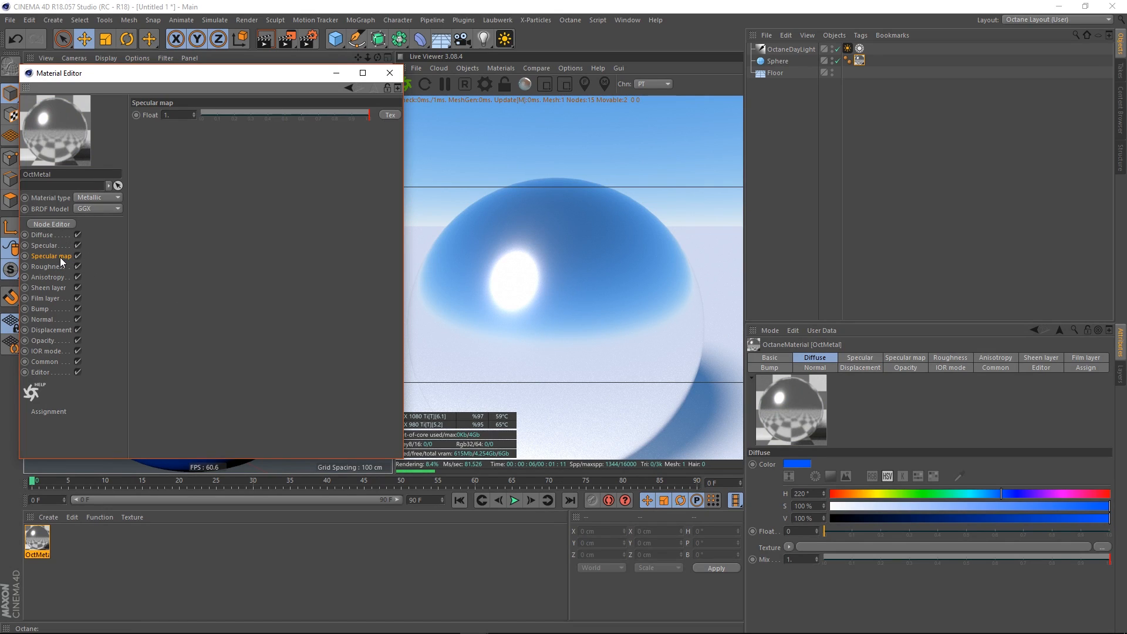
pyautogui.click(40, 235)
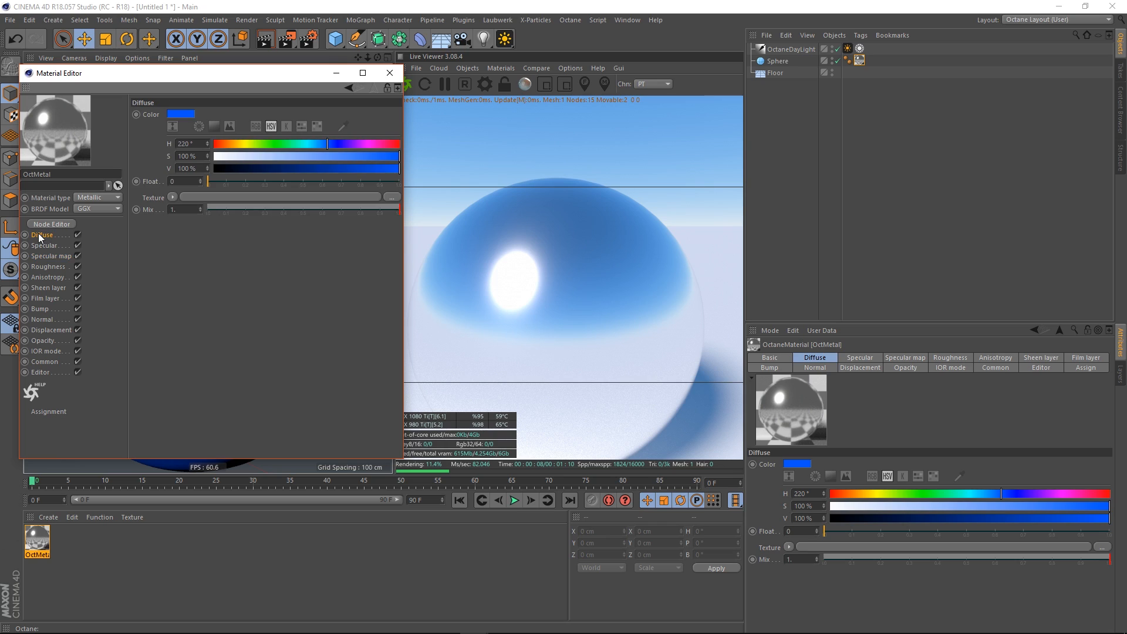
# Step: Try the specular map float at 0 to compare the sheen, and return it to 1
pyautogui.click(43, 288)
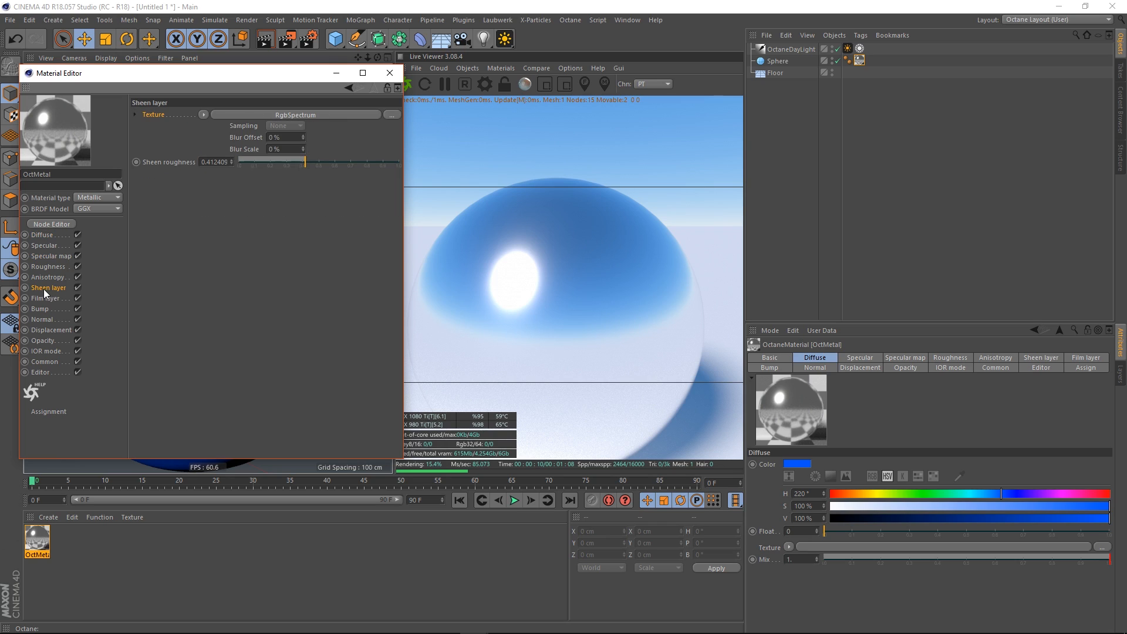
pyautogui.click(44, 258)
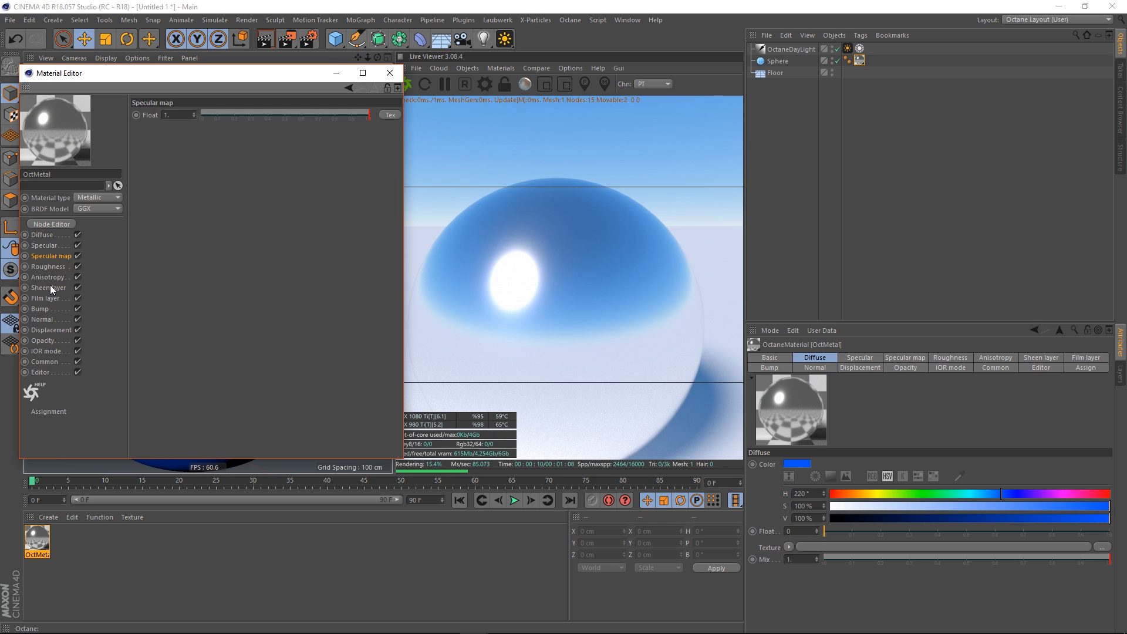
pyautogui.moveTo(331, 112); pyautogui.dragTo(161, 119)
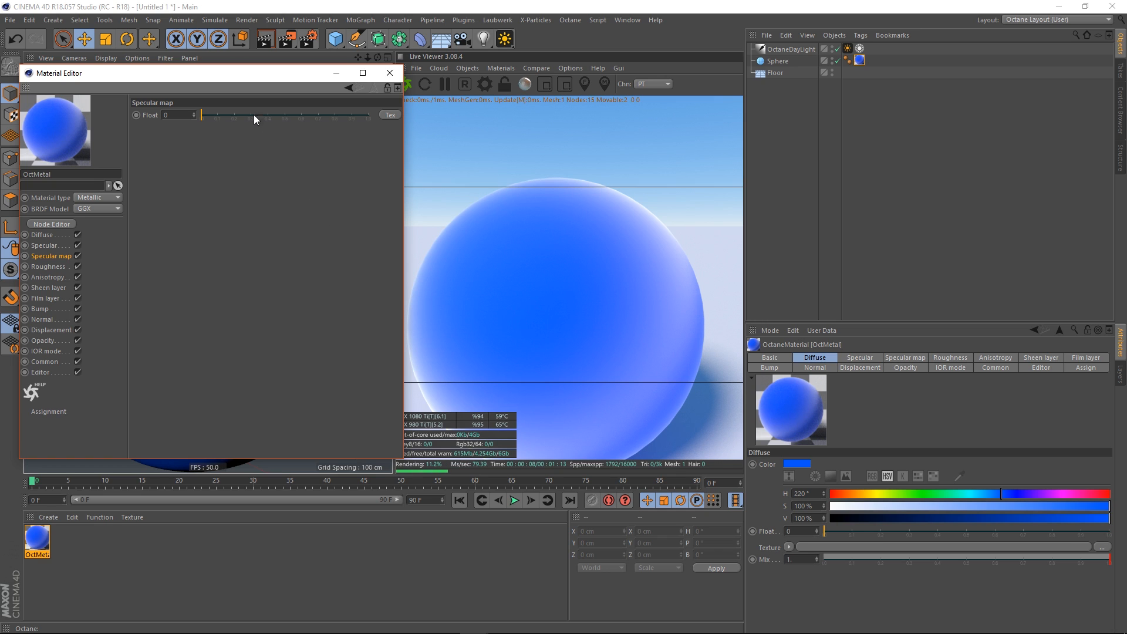
pyautogui.moveTo(254, 114); pyautogui.dragTo(401, 118)
# Step: Add an Octane Noise generator to the specular map and set its contrast to 1000
pyautogui.click(393, 114)
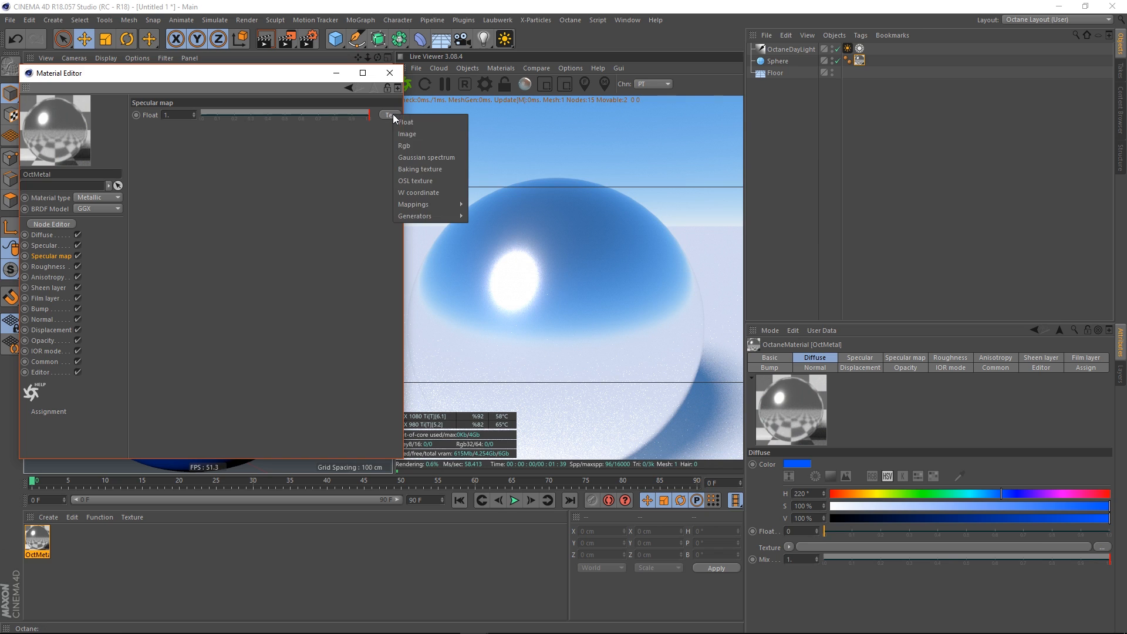
pyautogui.moveTo(460, 217)
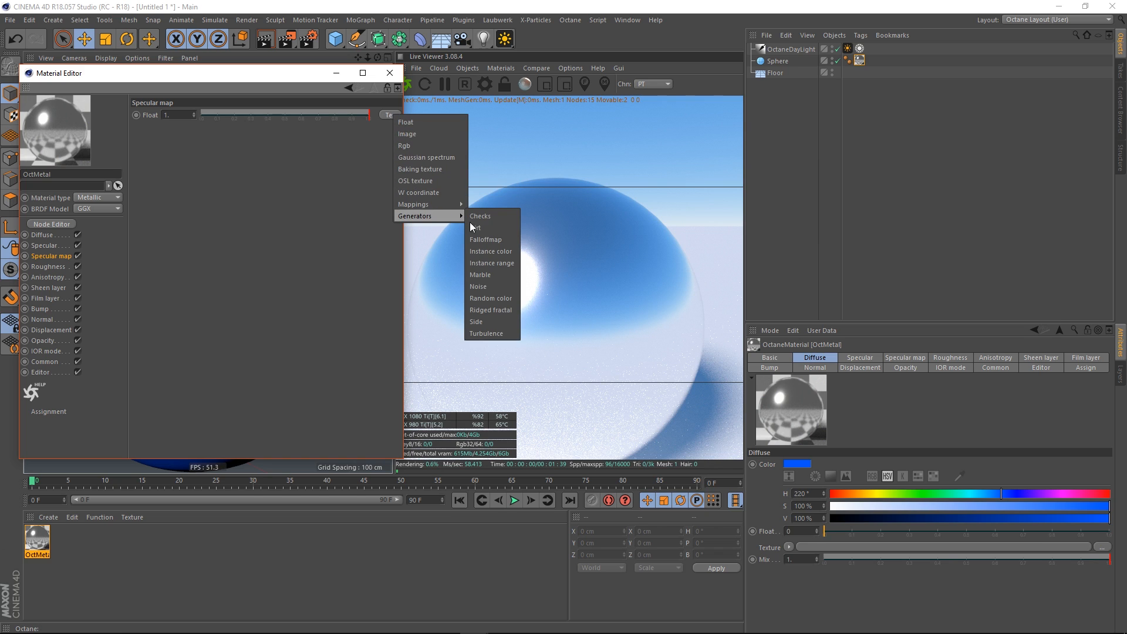
pyautogui.click(493, 287)
pyautogui.click(181, 134)
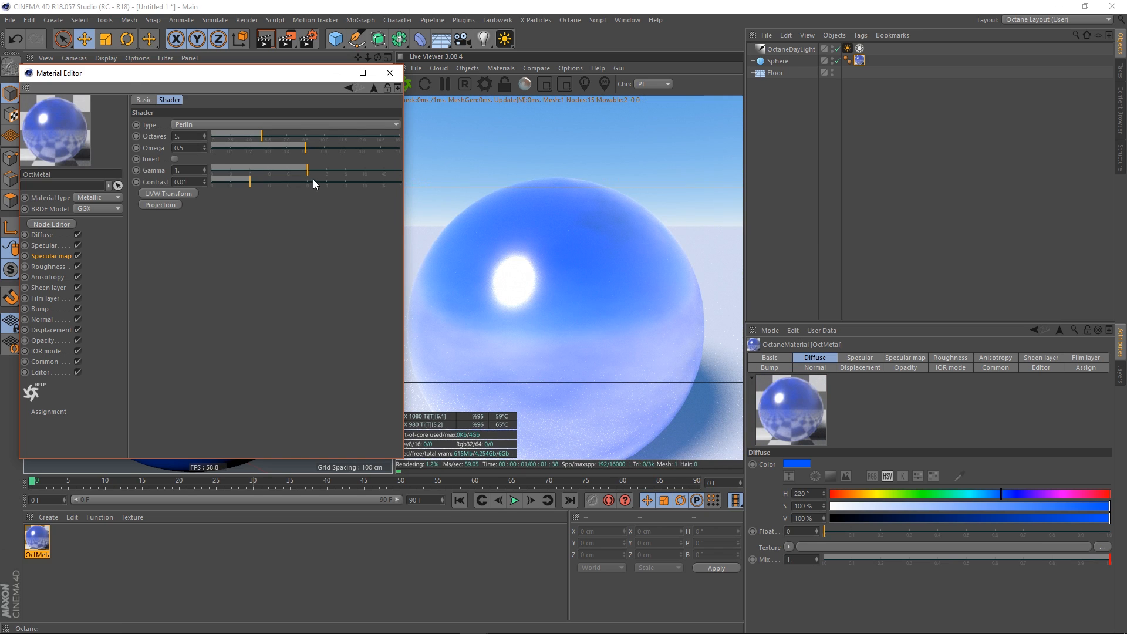
pyautogui.moveTo(313, 181); pyautogui.dragTo(542, 188)
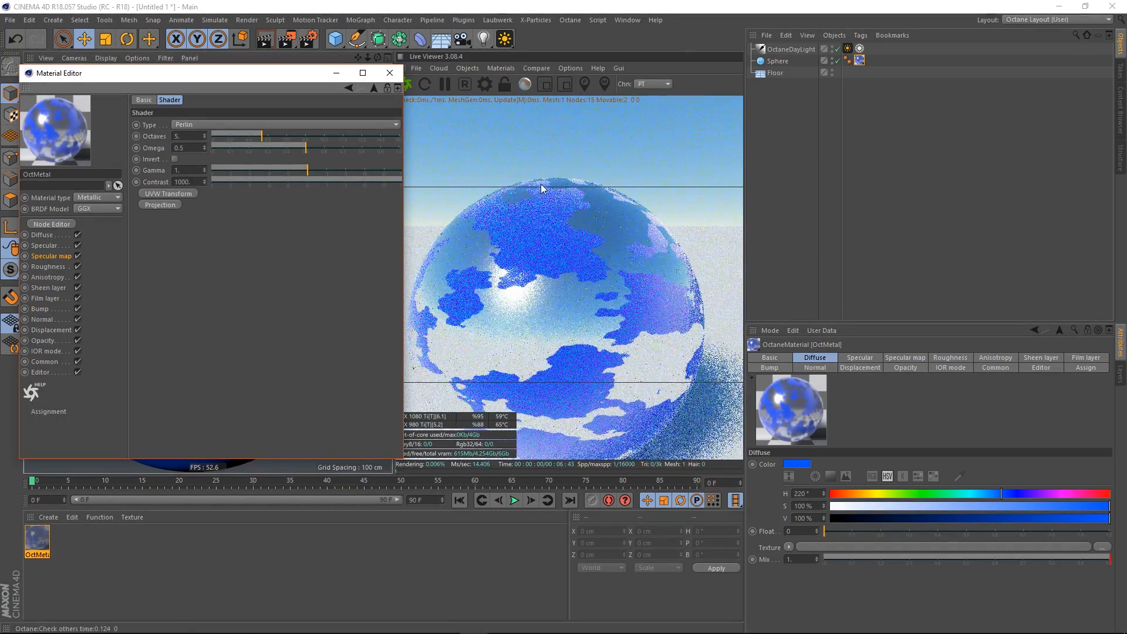
pyautogui.moveTo(627, 298); pyautogui.dragTo(562, 223)
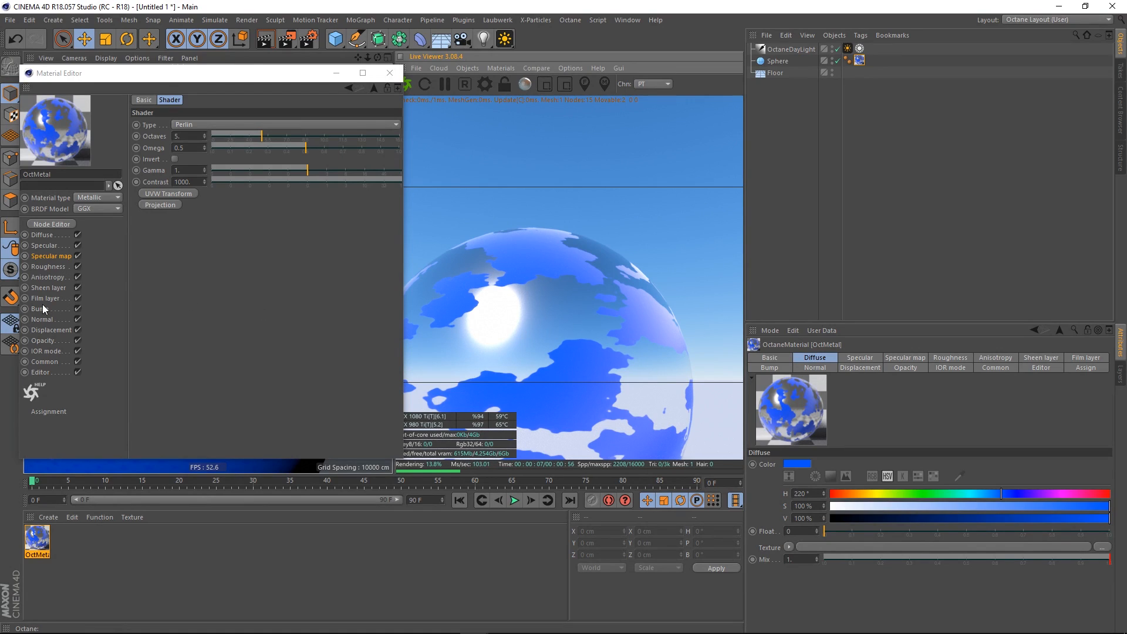
# Step: Add an Octane Noise texture to the anisotropy rotation and set its contrast to about 1.41
pyautogui.click(48, 276)
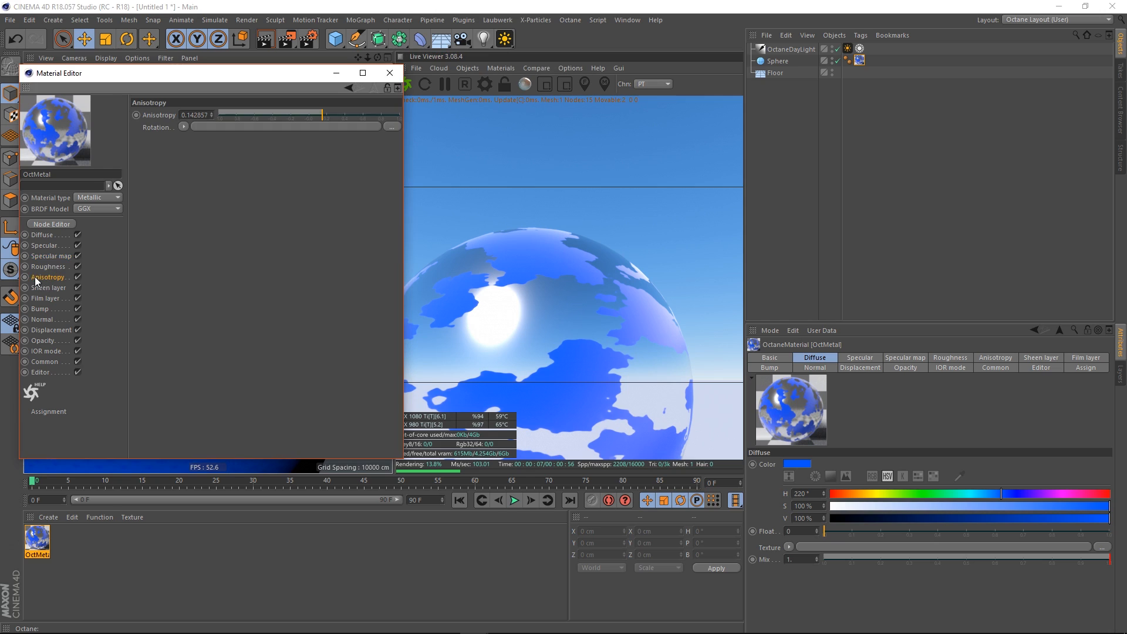
pyautogui.click(181, 127)
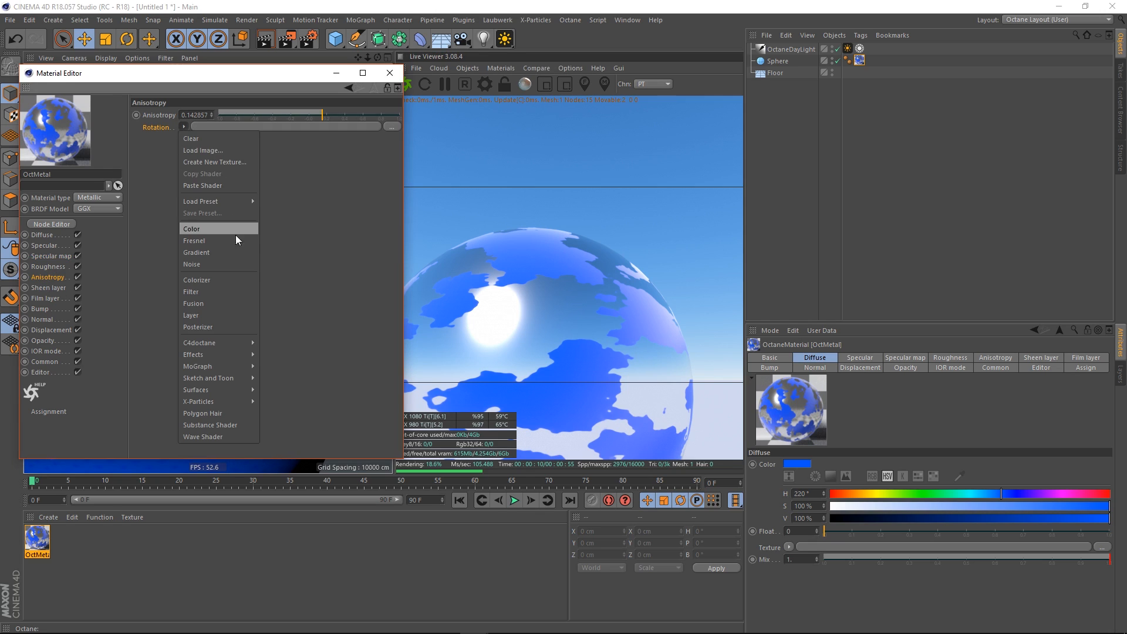
pyautogui.moveTo(249, 347)
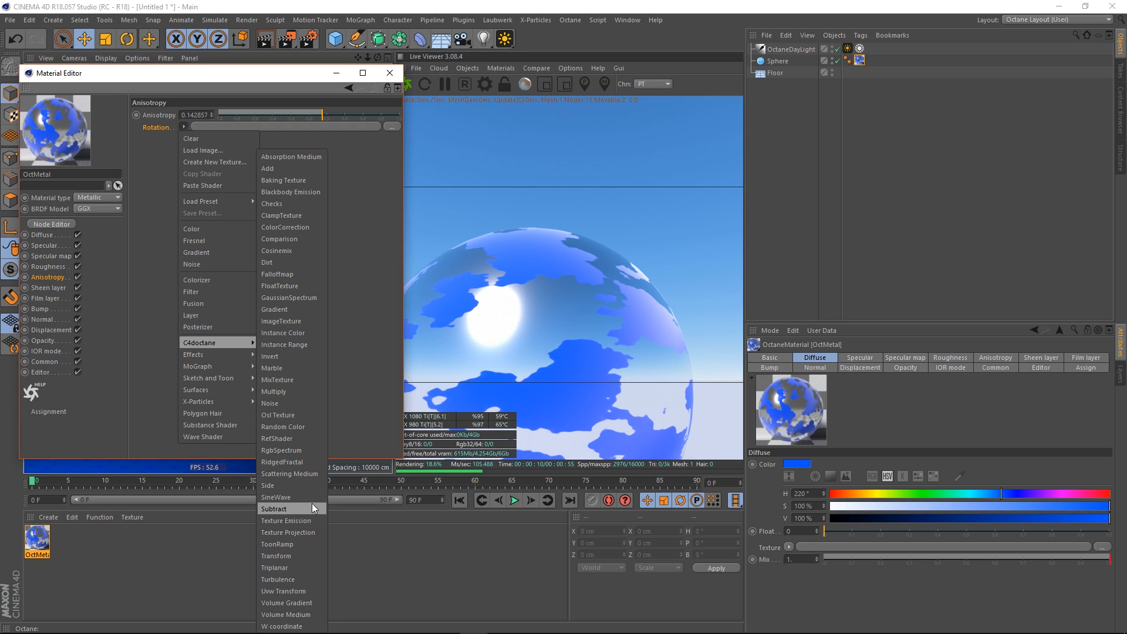
pyautogui.click(293, 405)
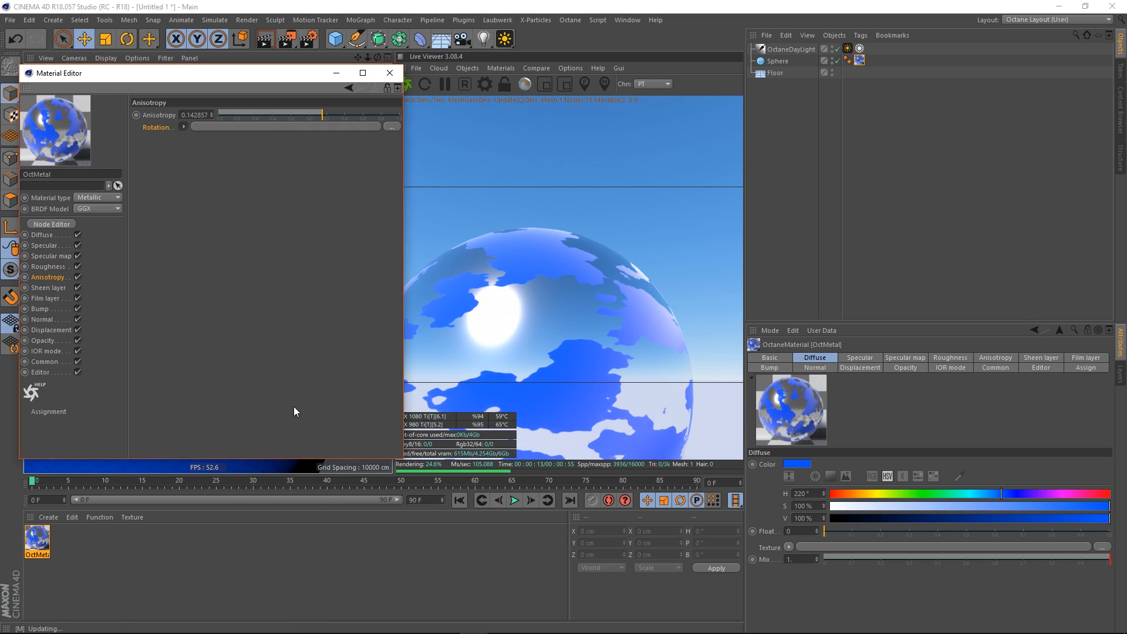
pyautogui.click(188, 143)
pyautogui.moveTo(252, 181); pyautogui.dragTo(332, 186)
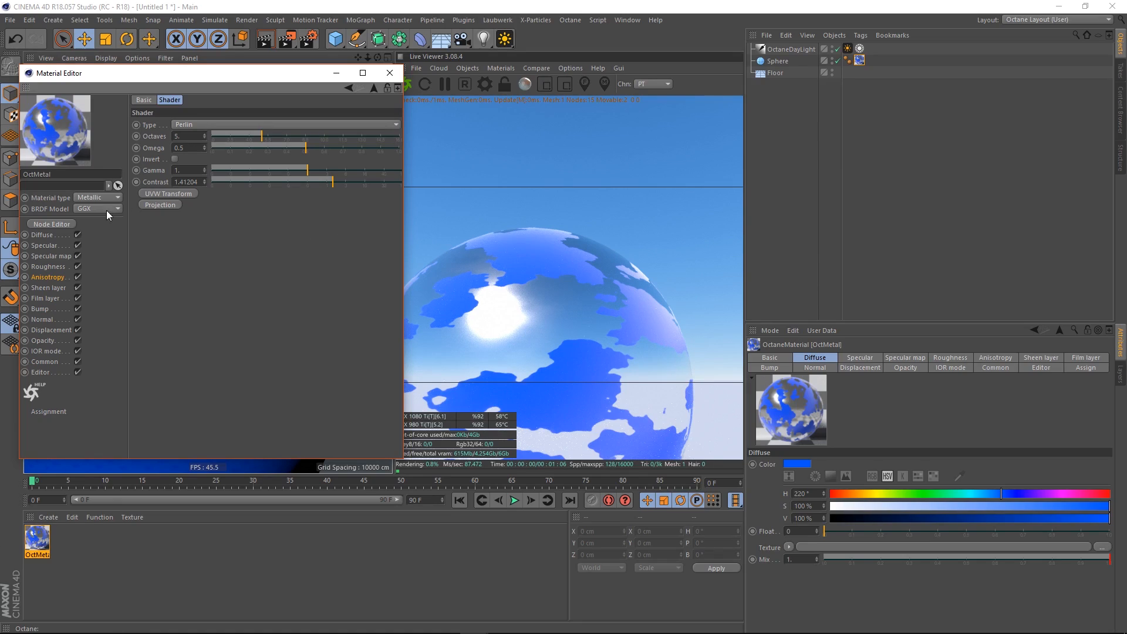
# Step: Set the anisotropy to about 0.29 and examine the sphere's highlight from different angles
pyautogui.click(53, 276)
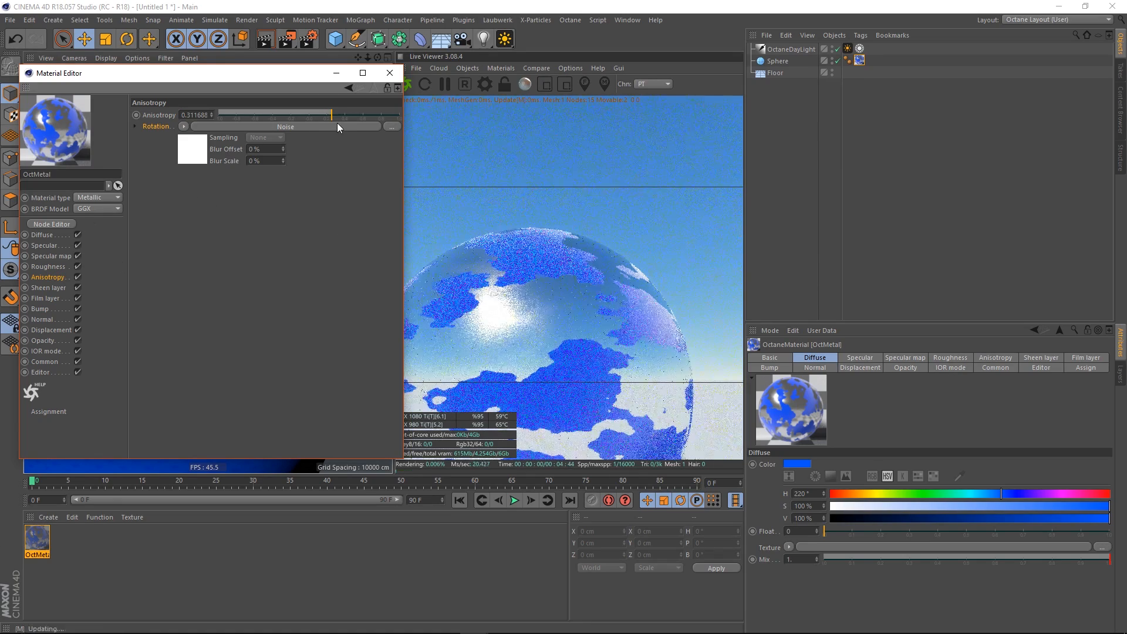
pyautogui.moveTo(354, 116); pyautogui.dragTo(337, 116)
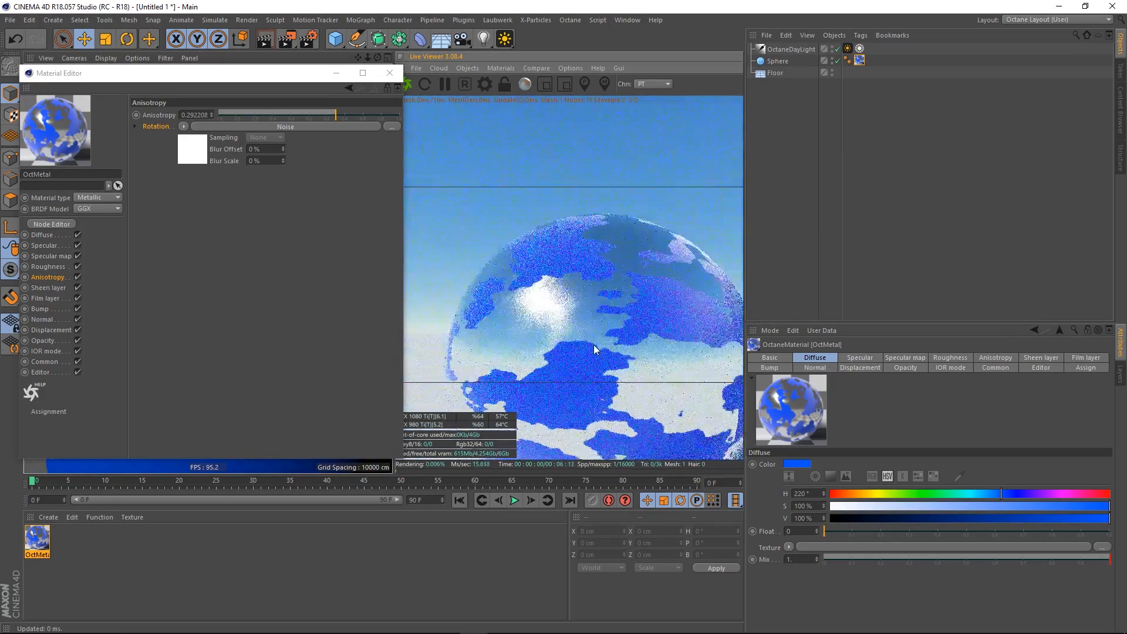
pyautogui.moveTo(587, 308); pyautogui.dragTo(561, 266)
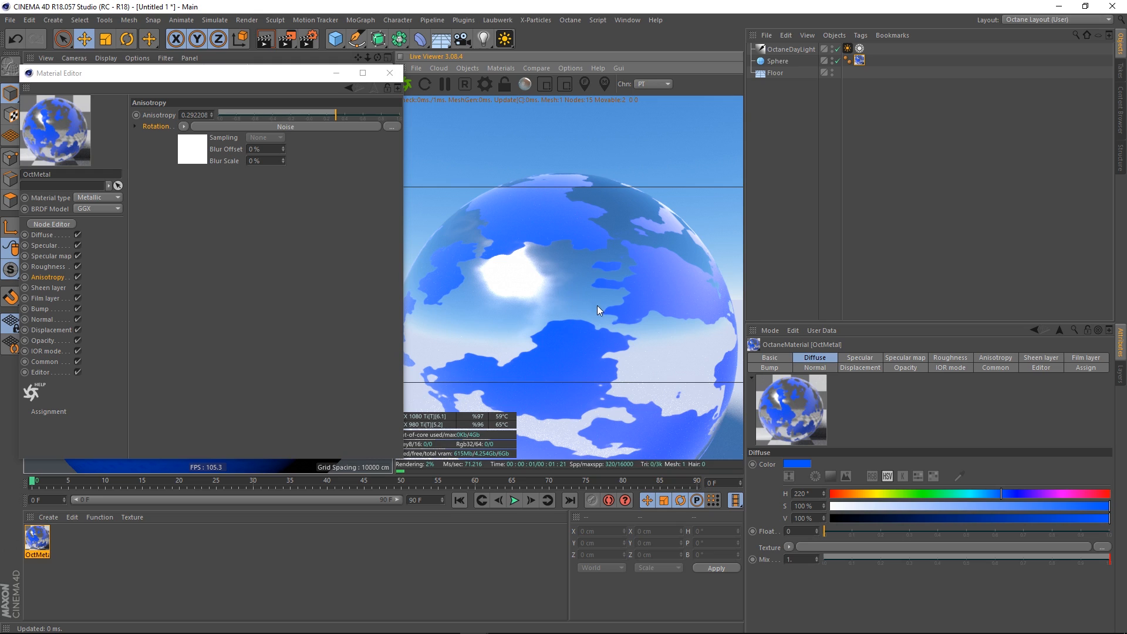
pyautogui.click(57, 255)
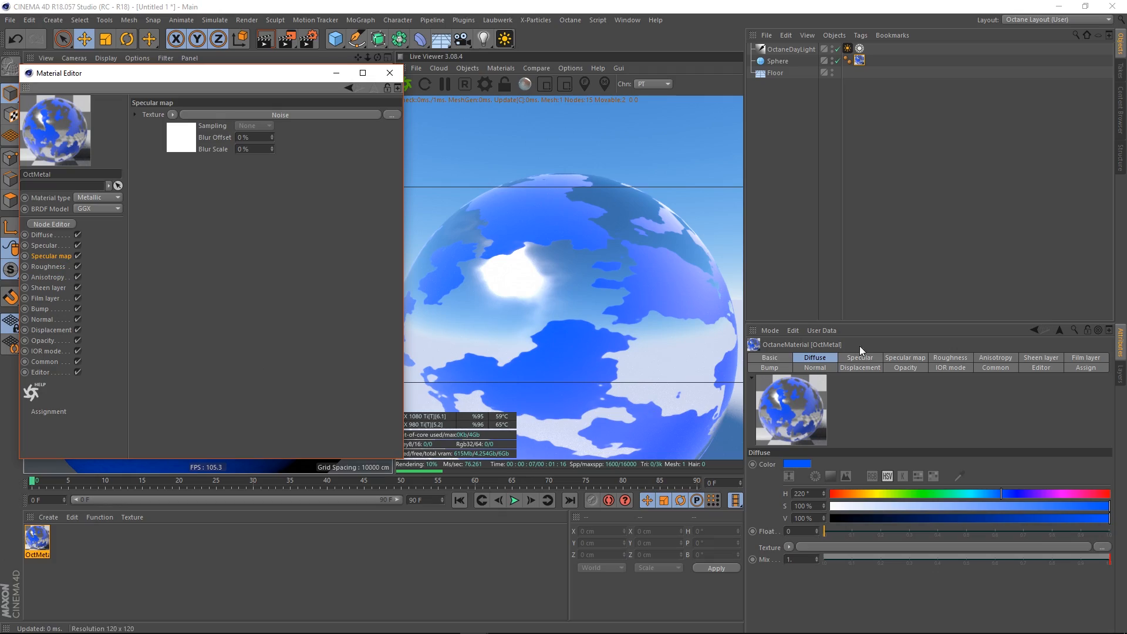
pyautogui.moveTo(602, 231)
pyautogui.mouseDown()
pyautogui.moveTo(551, 287)
pyautogui.moveTo(630, 256)
pyautogui.moveTo(568, 215)
pyautogui.moveTo(615, 236)
pyautogui.moveTo(584, 230)
pyautogui.mouseUp()
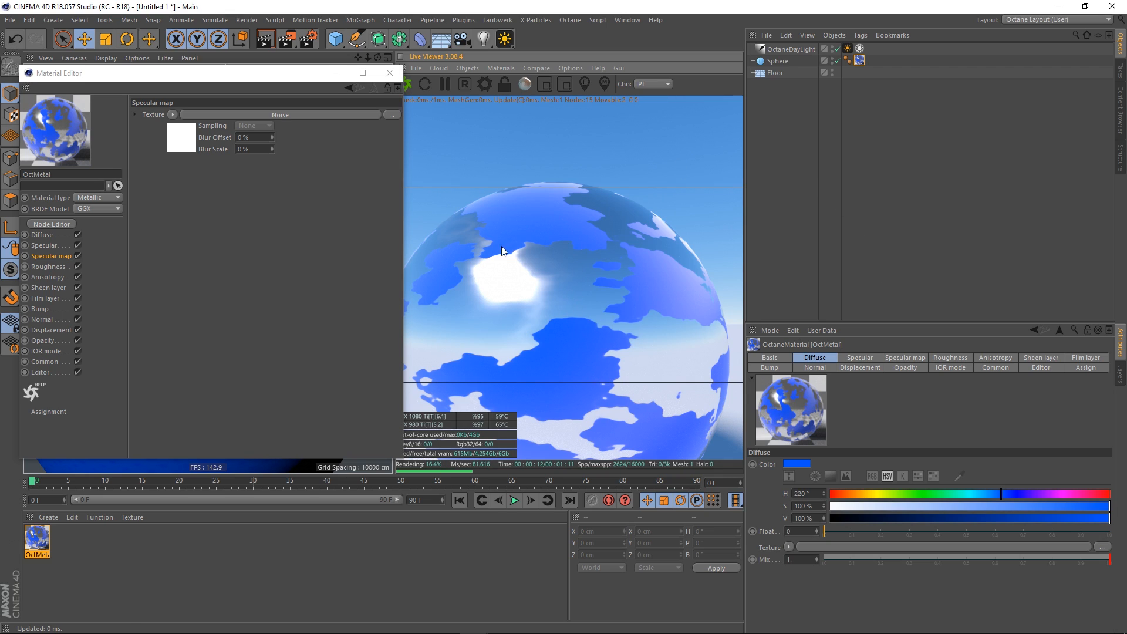
pyautogui.moveTo(536, 280); pyautogui.dragTo(572, 276, button='middle')
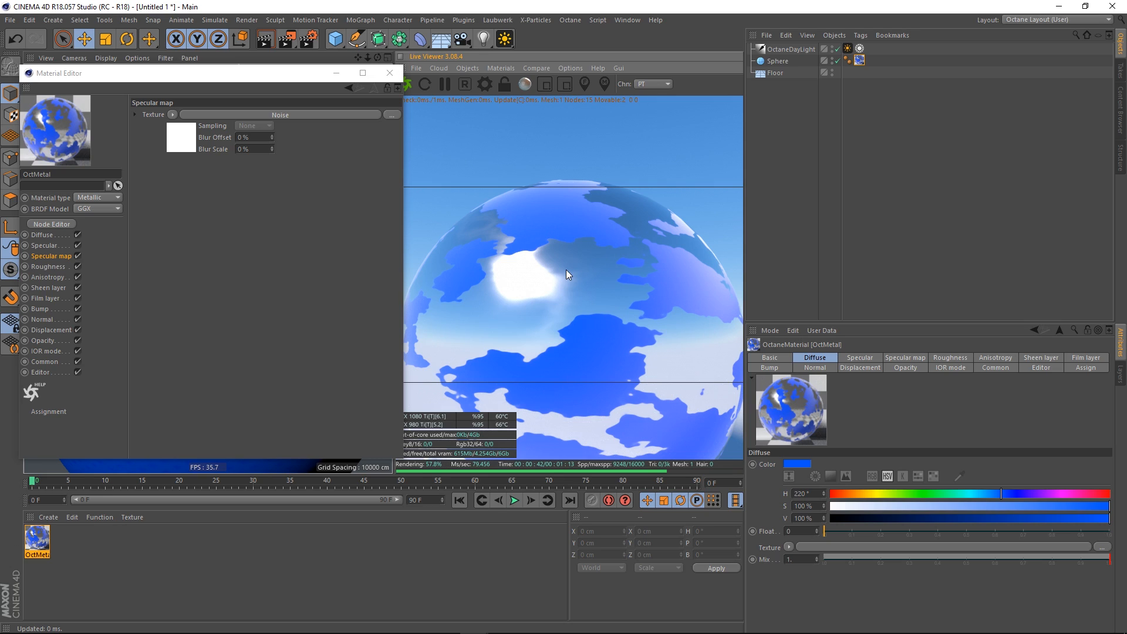
# Step: Clear the Noise texture from the specular map
pyautogui.click(48, 300)
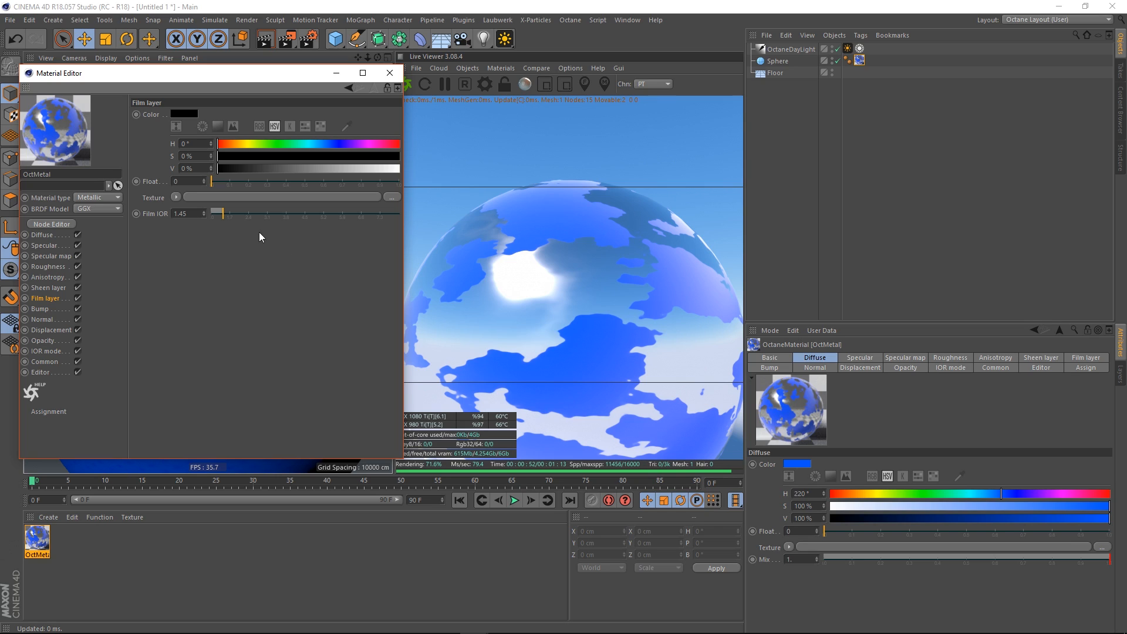
pyautogui.click(59, 258)
pyautogui.click(172, 115)
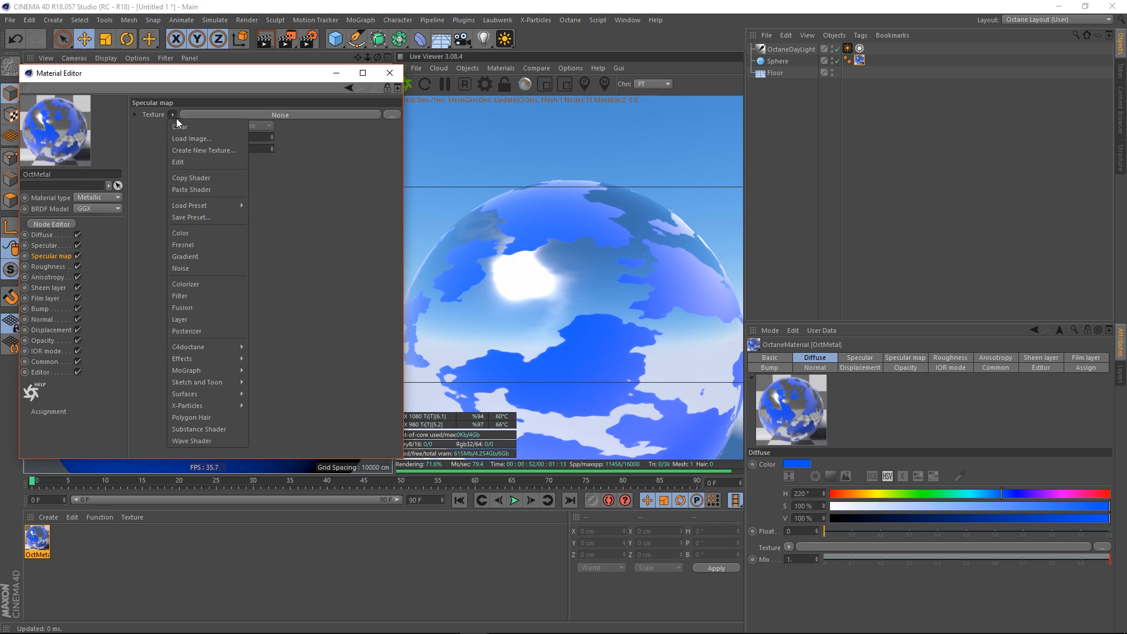
pyautogui.click(189, 127)
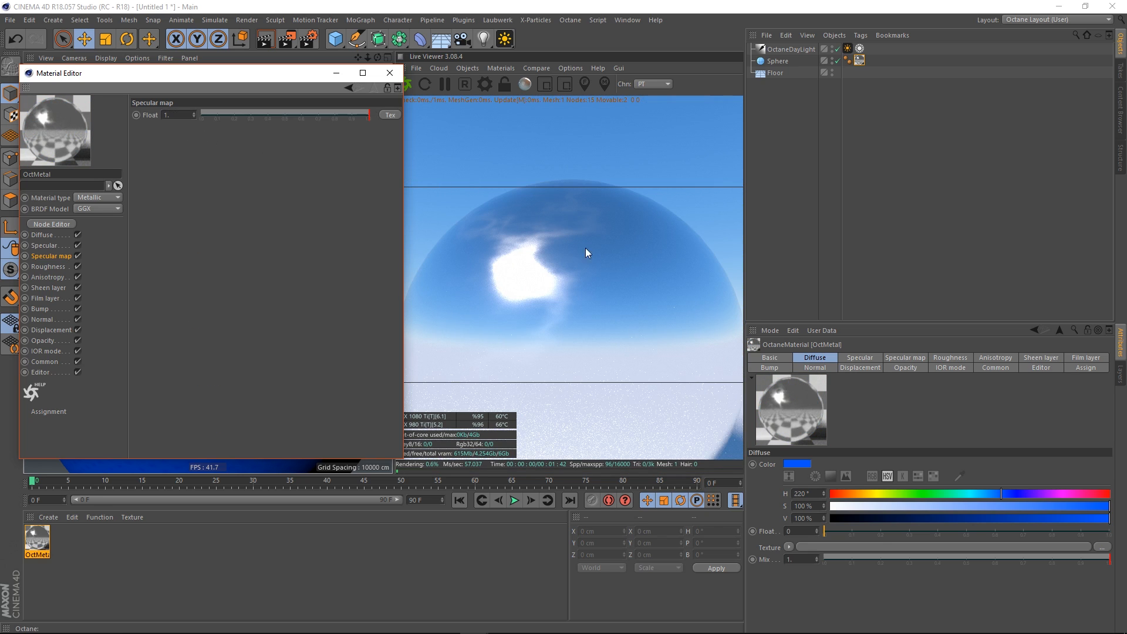
# Step: Set the anisotropy to 0 and clear the Noise texture from its rotation
pyautogui.click(56, 277)
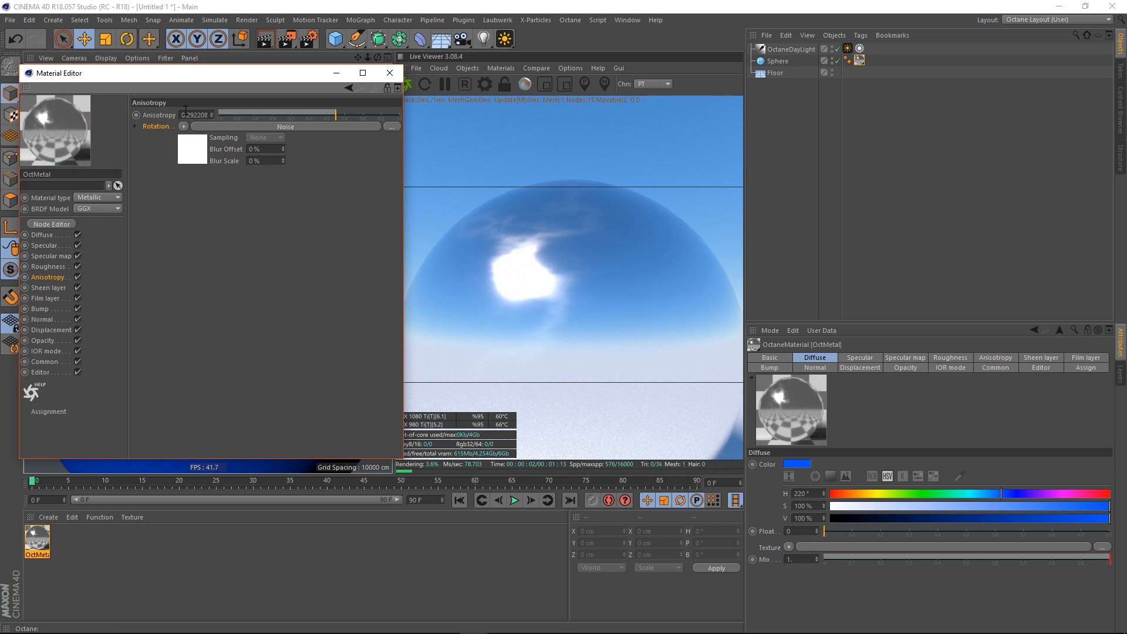
pyautogui.moveTo(180, 115); pyautogui.dragTo(284, 94)
pyautogui.write('0')
pyautogui.press('Return')
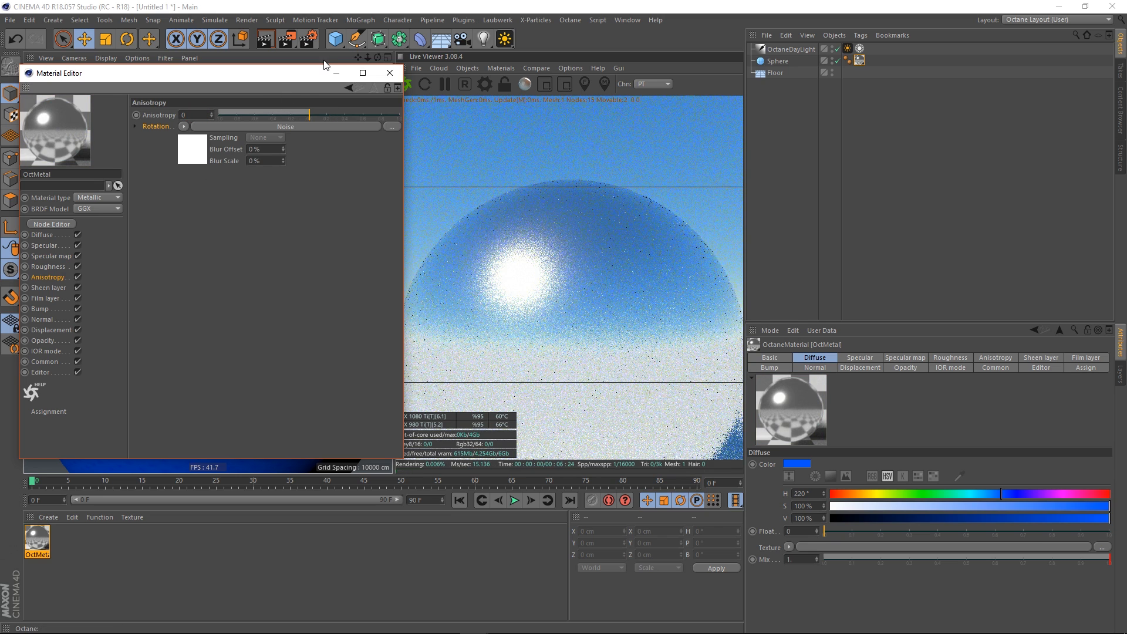
pyautogui.click(184, 126)
pyautogui.click(197, 140)
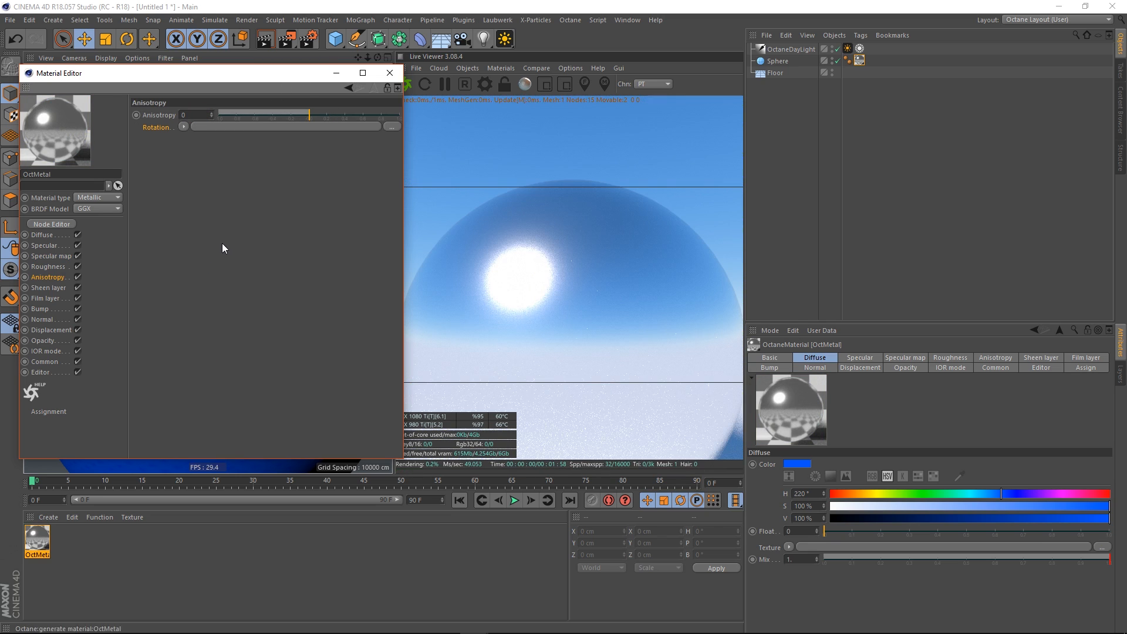
# Step: Frame the whole sphere in the viewer and raise the film layer float to about 0.23
pyautogui.click(62, 299)
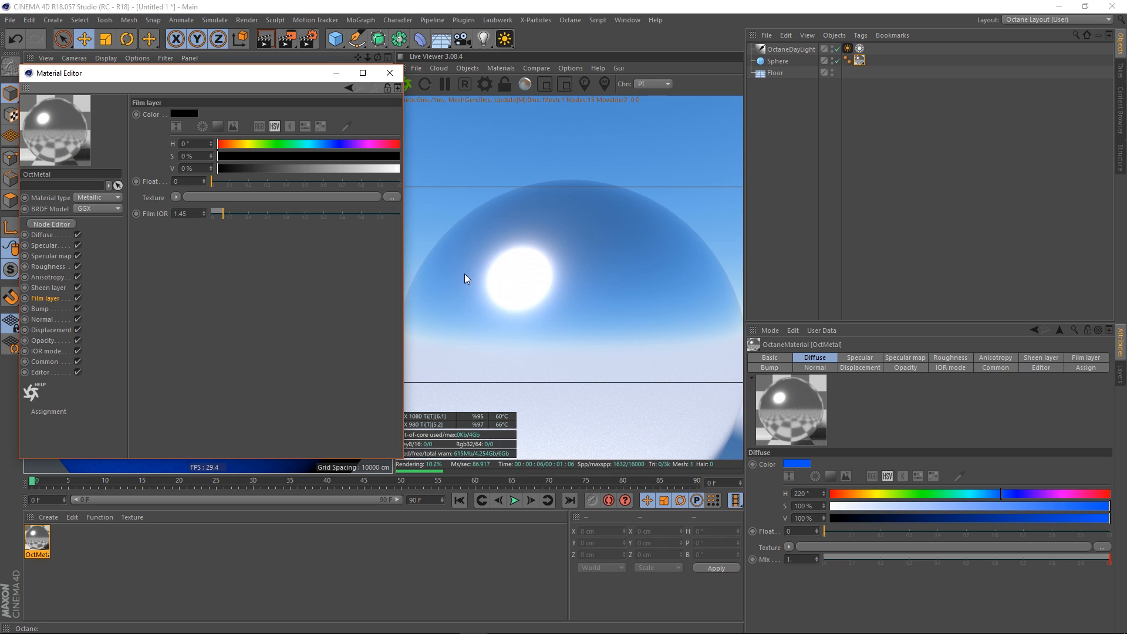
pyautogui.click(541, 292)
pyautogui.scroll(-4, 539, 295)
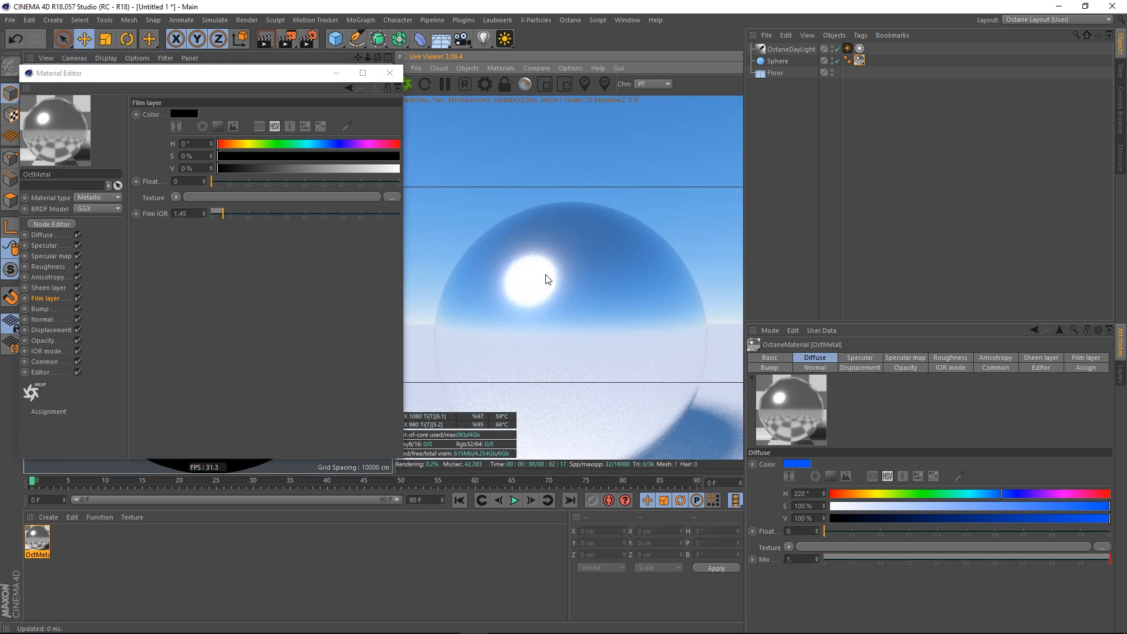
pyautogui.moveTo(545, 274); pyautogui.dragTo(546, 275)
pyautogui.moveTo(545, 274)
pyautogui.mouseDown(button='right')
pyautogui.moveTo(583, 280)
pyautogui.moveTo(563, 280)
pyautogui.moveTo(557, 267)
pyautogui.mouseUp(button='right')
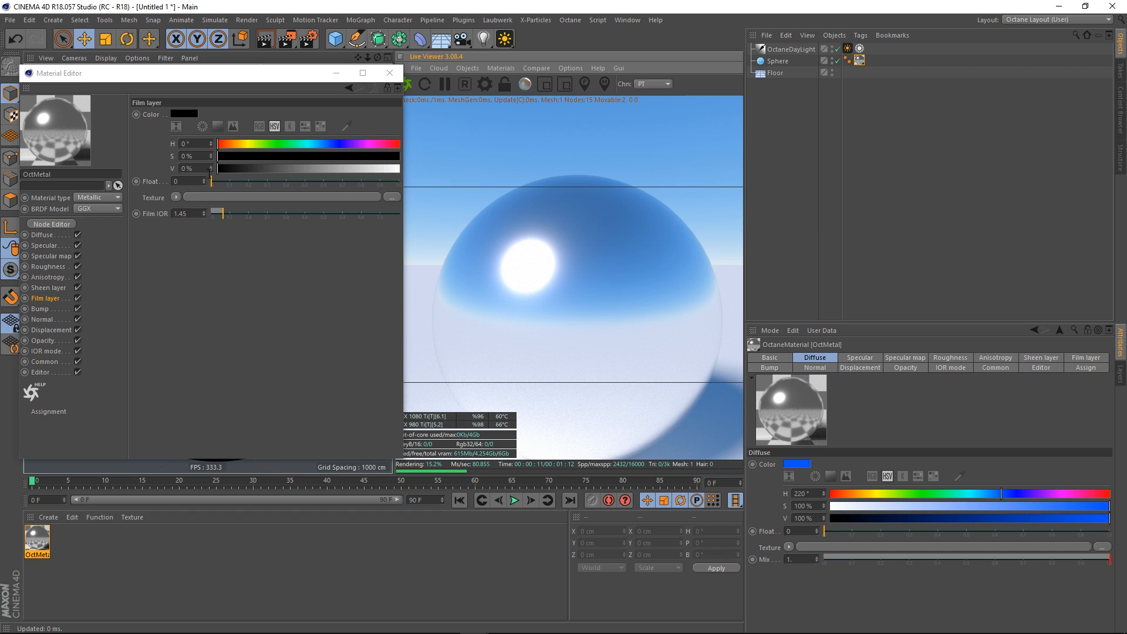
pyautogui.click(193, 180)
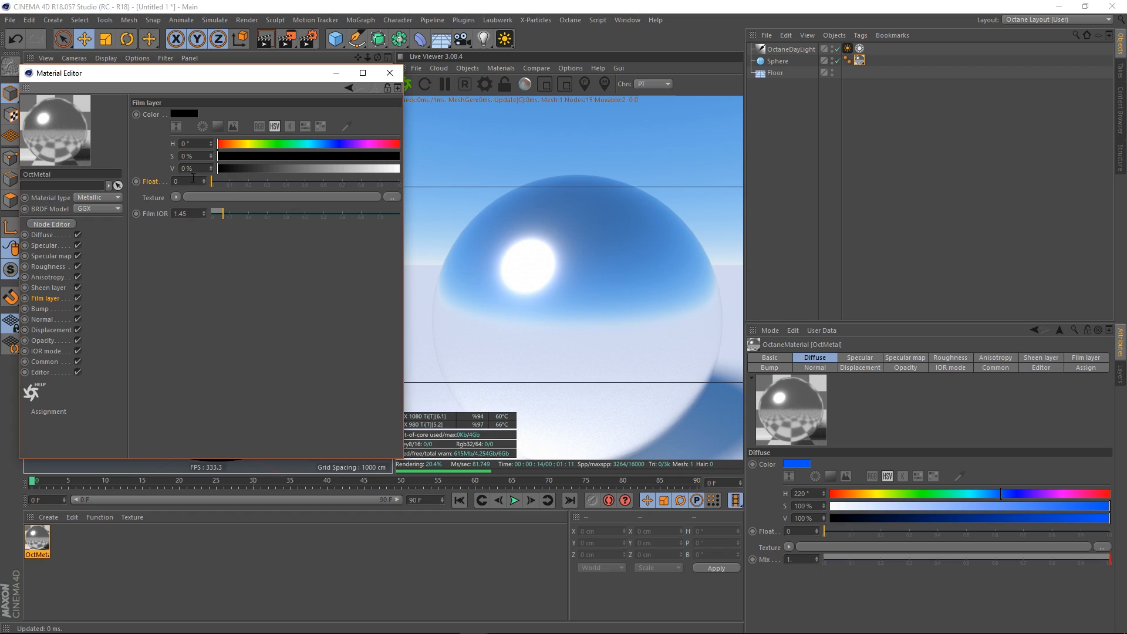
pyautogui.moveTo(214, 181); pyautogui.dragTo(254, 167)
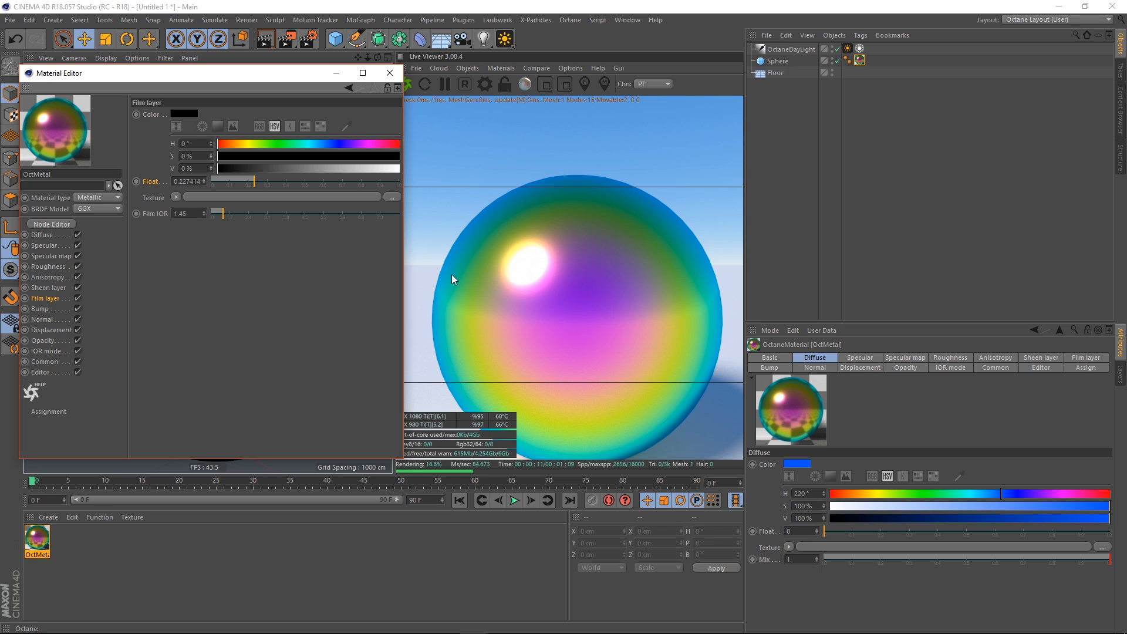
# Step: Try film layer float values of about 0.15 and 0.25, settling on 0.2
pyautogui.moveTo(251, 183)
pyautogui.mouseDown()
pyautogui.moveTo(275, 182)
pyautogui.moveTo(224, 185)
pyautogui.moveTo(240, 189)
pyautogui.mouseUp()
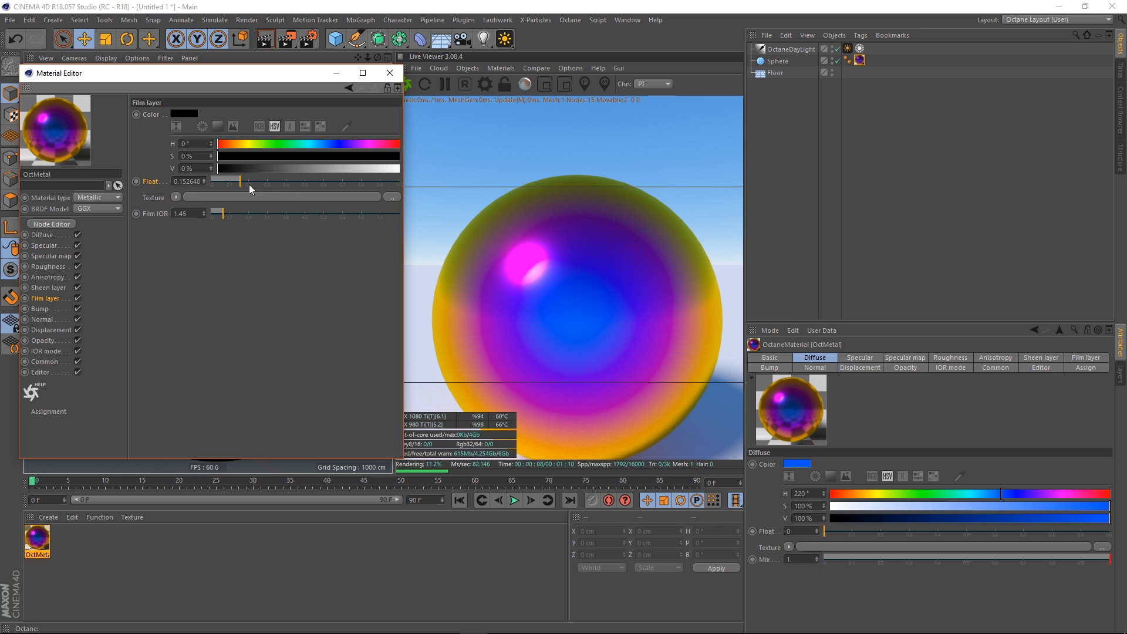
pyautogui.moveTo(242, 185); pyautogui.dragTo(258, 183)
pyautogui.click(186, 181)
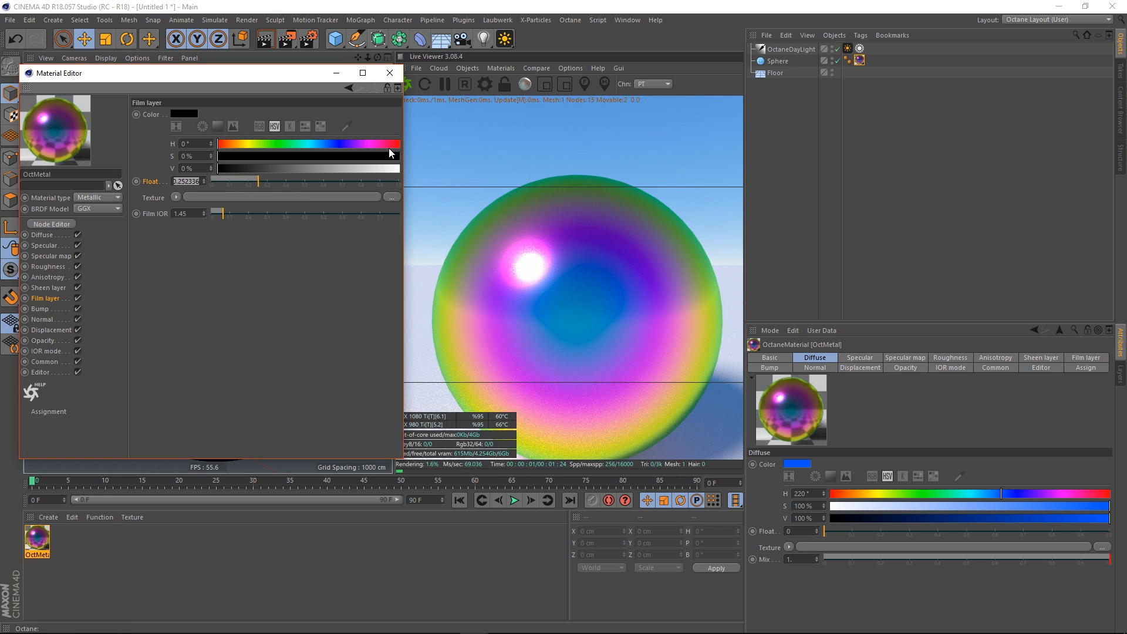
pyautogui.write('0.2')
pyautogui.press('Return')
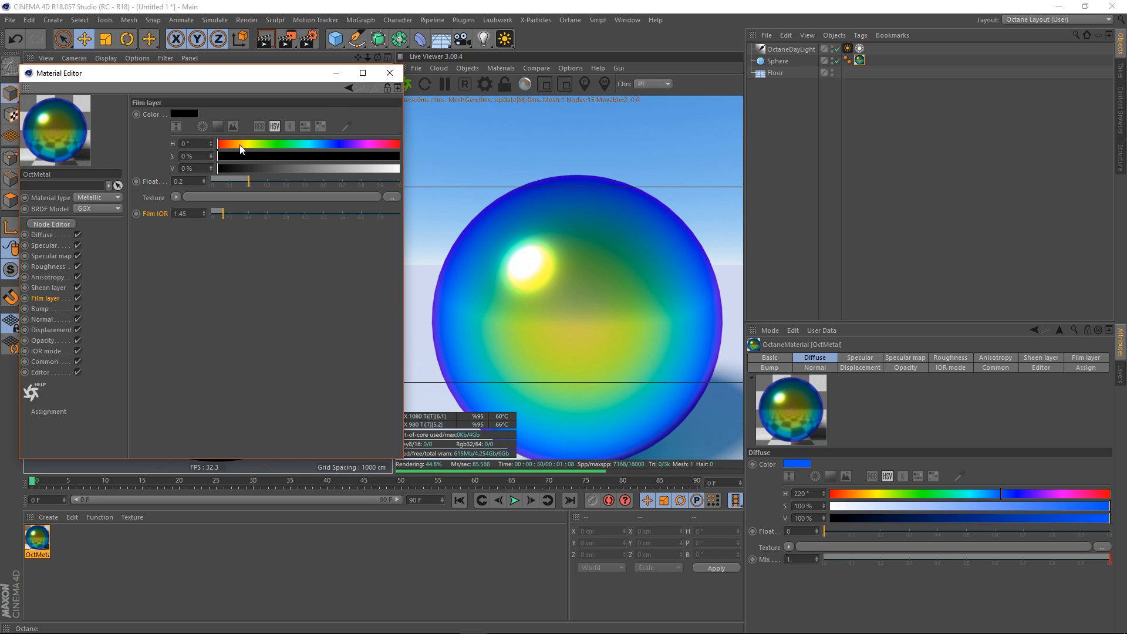
# Step: Lower the Film IOR to 1 and raise the film layer float to about 0.47
pyautogui.moveTo(222, 213); pyautogui.dragTo(212, 213)
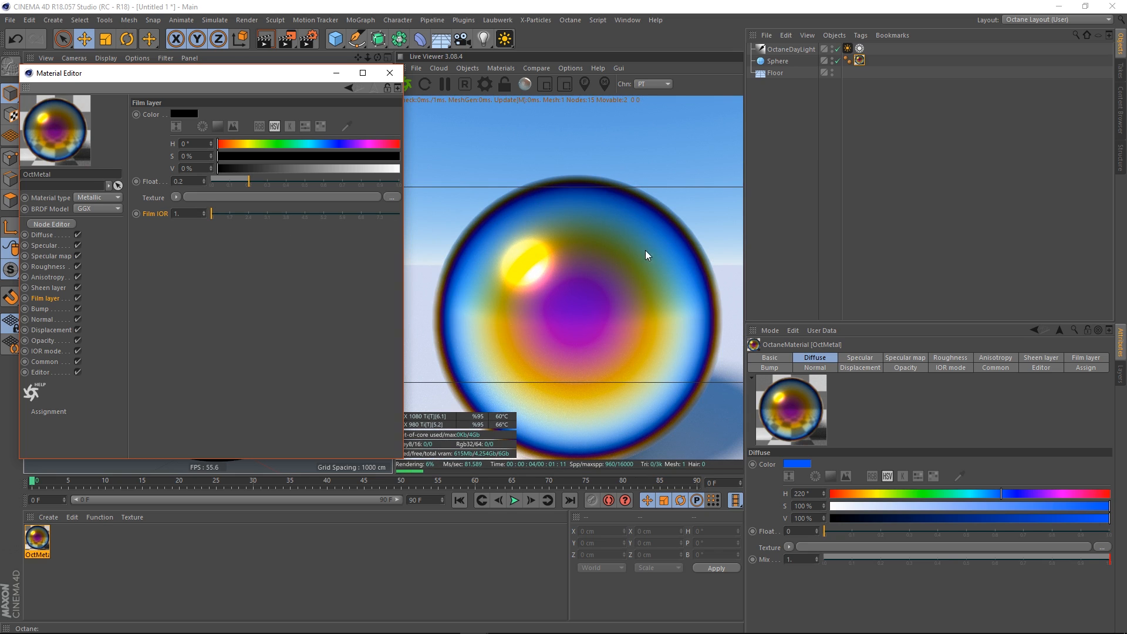
pyautogui.moveTo(250, 187); pyautogui.dragTo(301, 182)
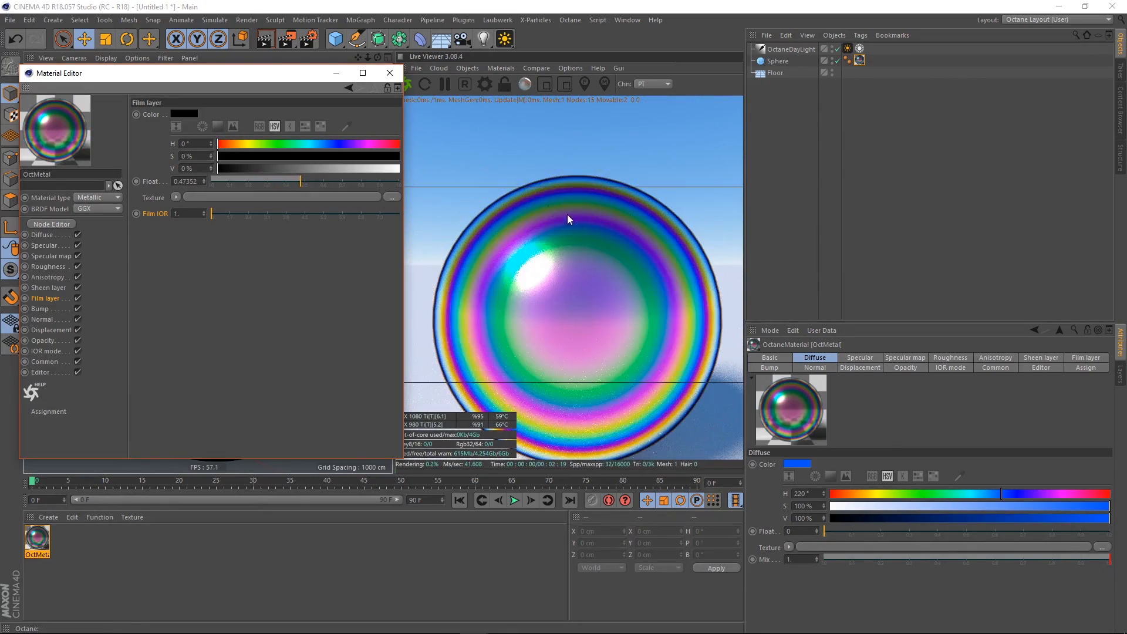
# Step: Load an Octane Noise texture into the specular map and raise its contrast to 1000
pyautogui.moveTo(652, 256); pyautogui.dragTo(522, 286, button='right')
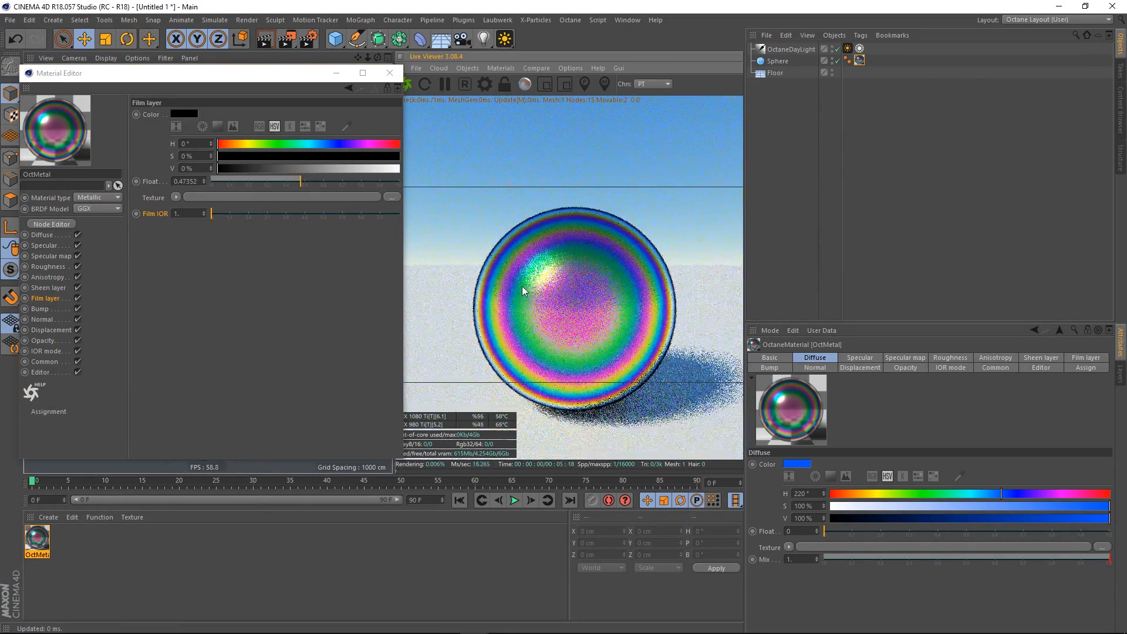
pyautogui.moveTo(522, 287); pyautogui.dragTo(593, 308)
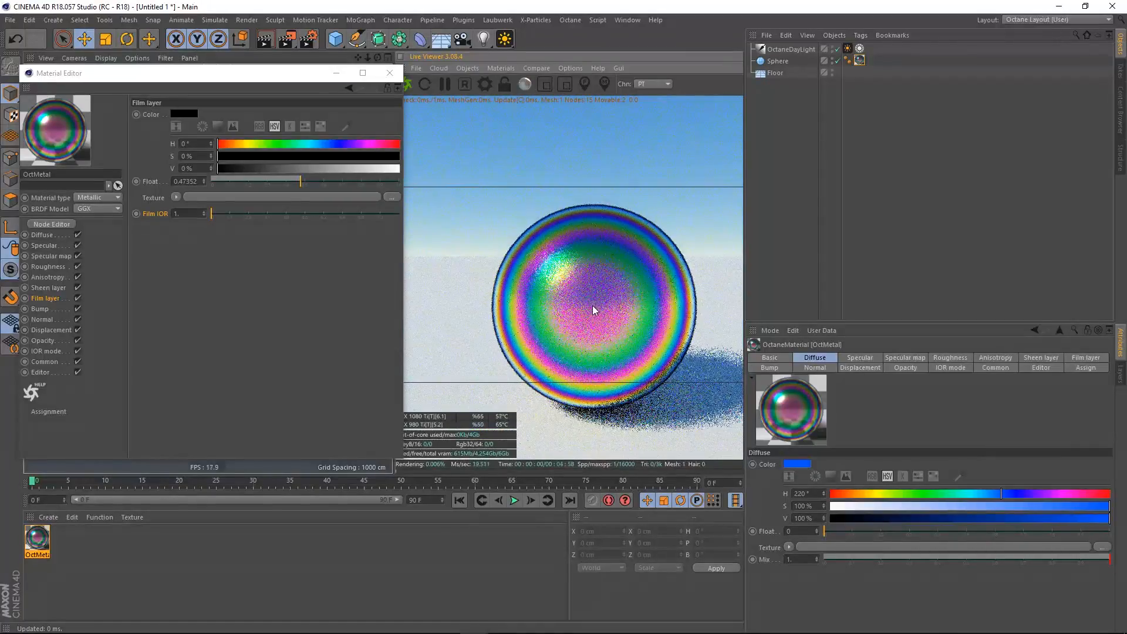
pyautogui.moveTo(593, 308); pyautogui.dragTo(651, 287, button='right')
pyautogui.moveTo(651, 288); pyautogui.dragTo(545, 281)
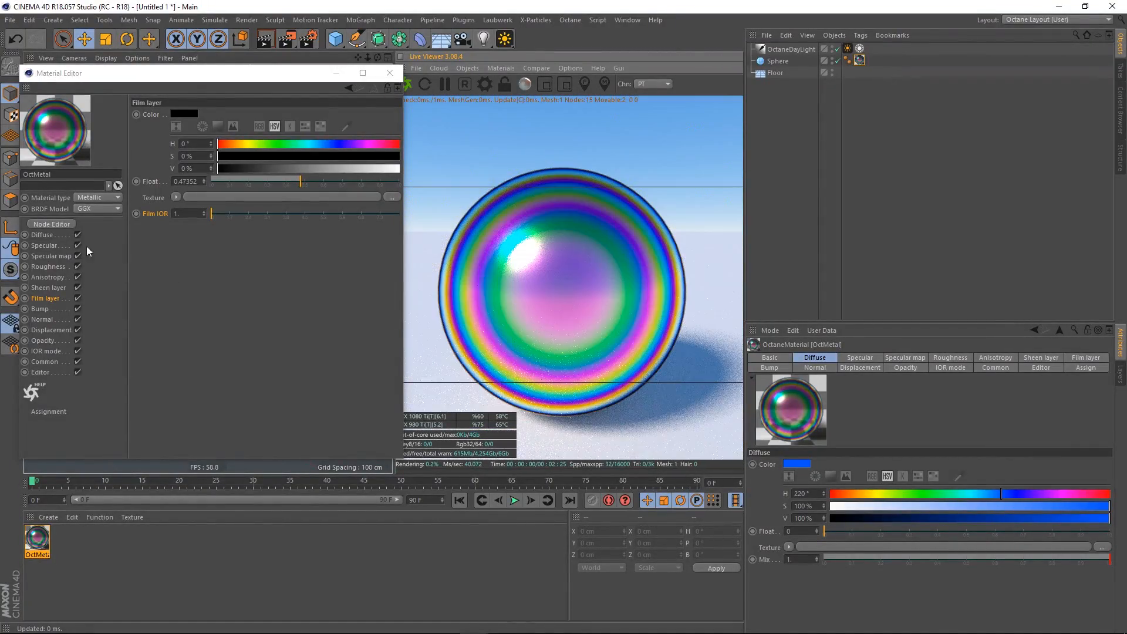
pyautogui.click(71, 257)
pyautogui.moveTo(336, 114); pyautogui.dragTo(382, 113)
pyautogui.click(390, 115)
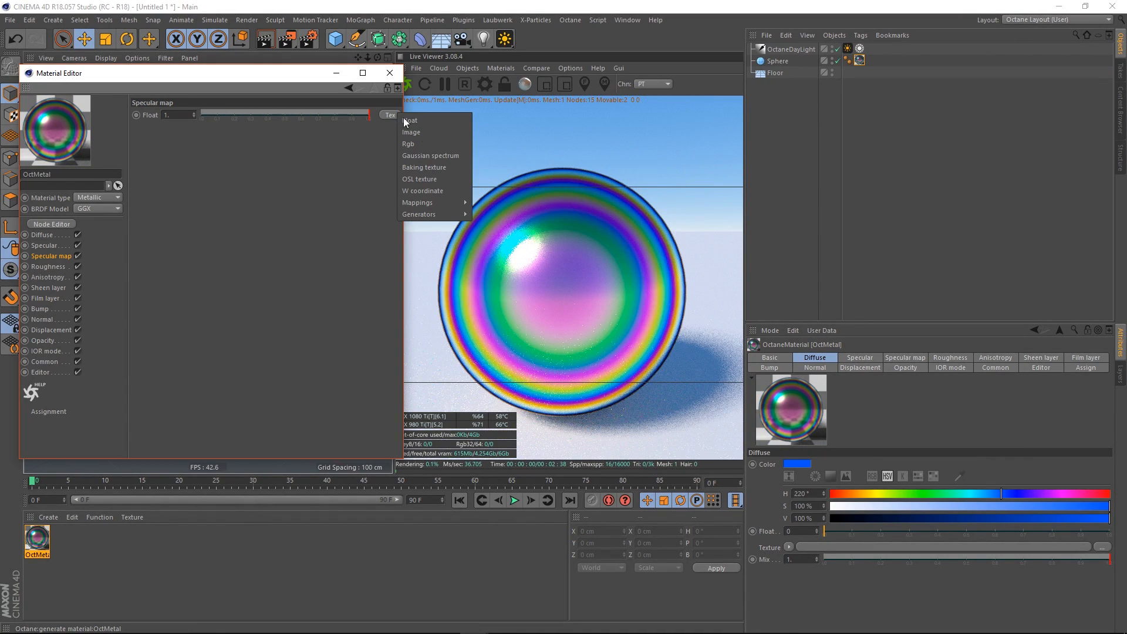
pyautogui.moveTo(453, 215)
pyautogui.click(503, 284)
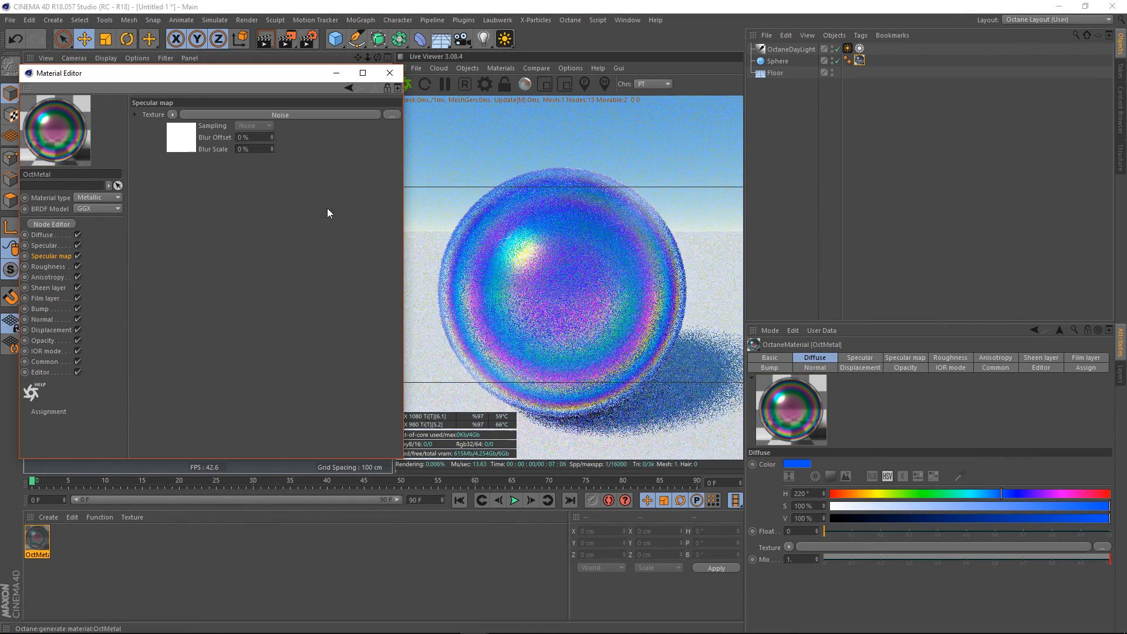
pyautogui.moveTo(318, 188); pyautogui.dragTo(651, 189)
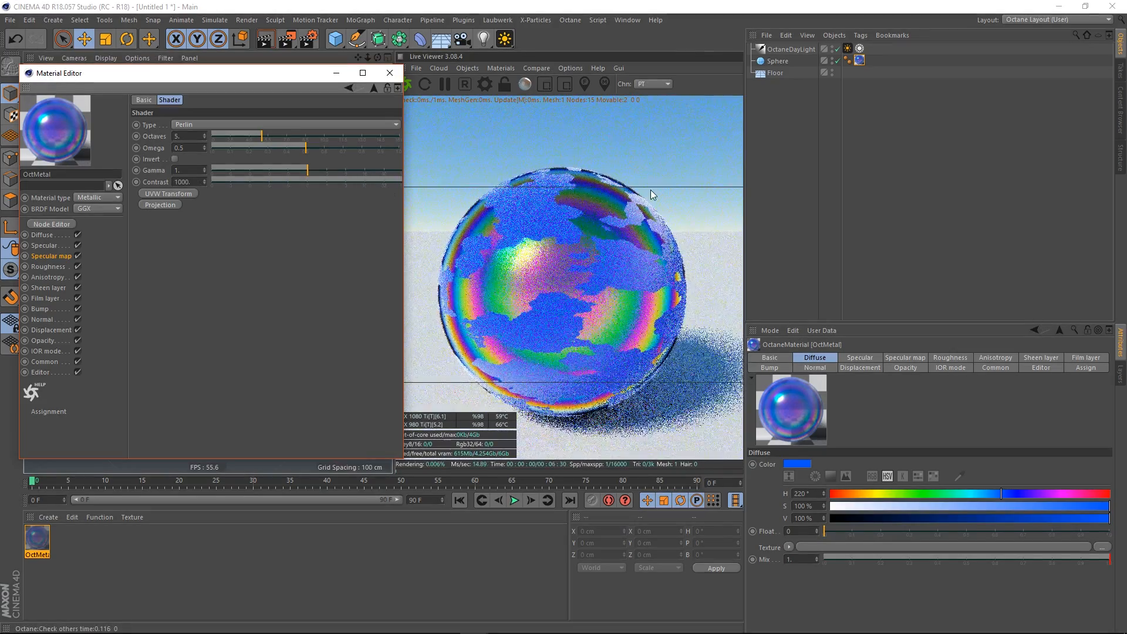
pyautogui.moveTo(529, 266); pyautogui.dragTo(560, 243)
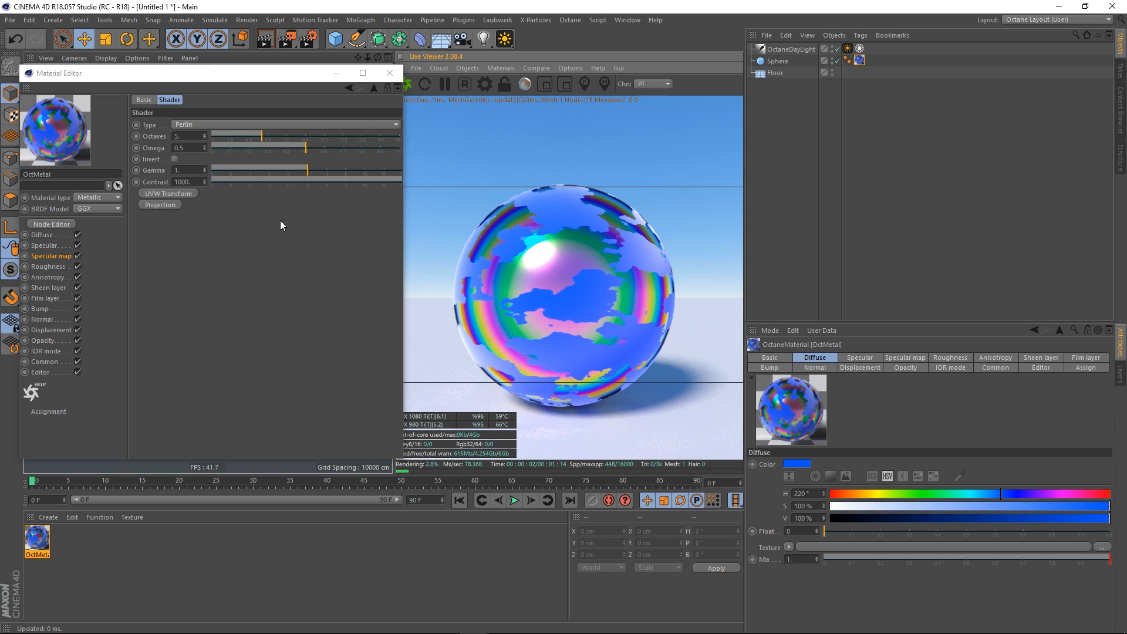
# Step: Clear the Noise texture from the specular map
pyautogui.click(55, 256)
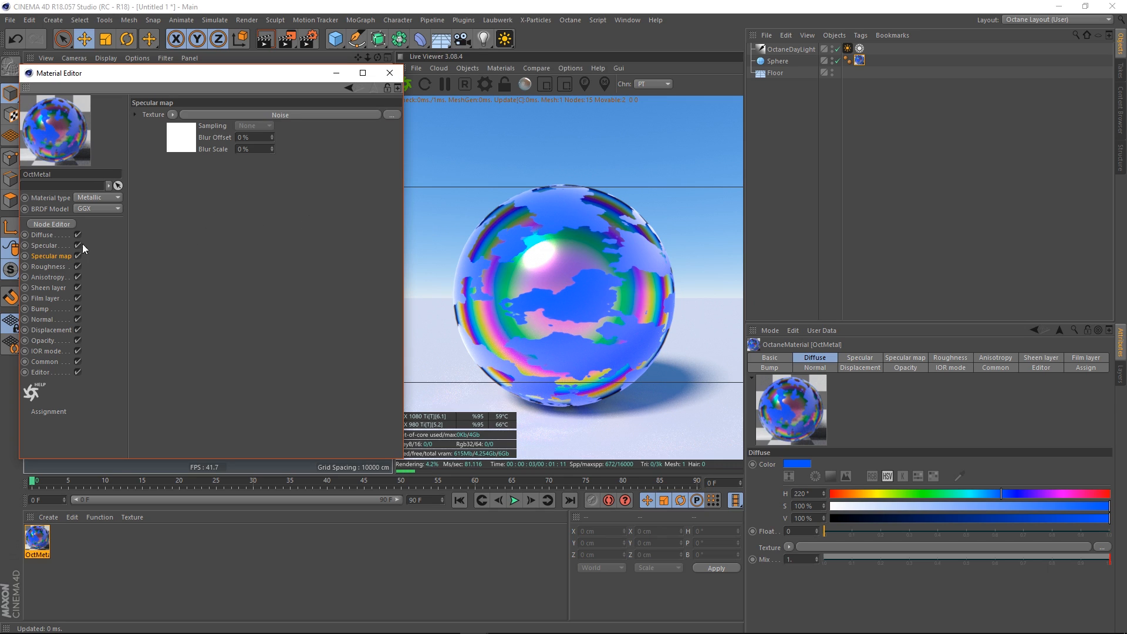
pyautogui.click(172, 115)
pyautogui.click(182, 125)
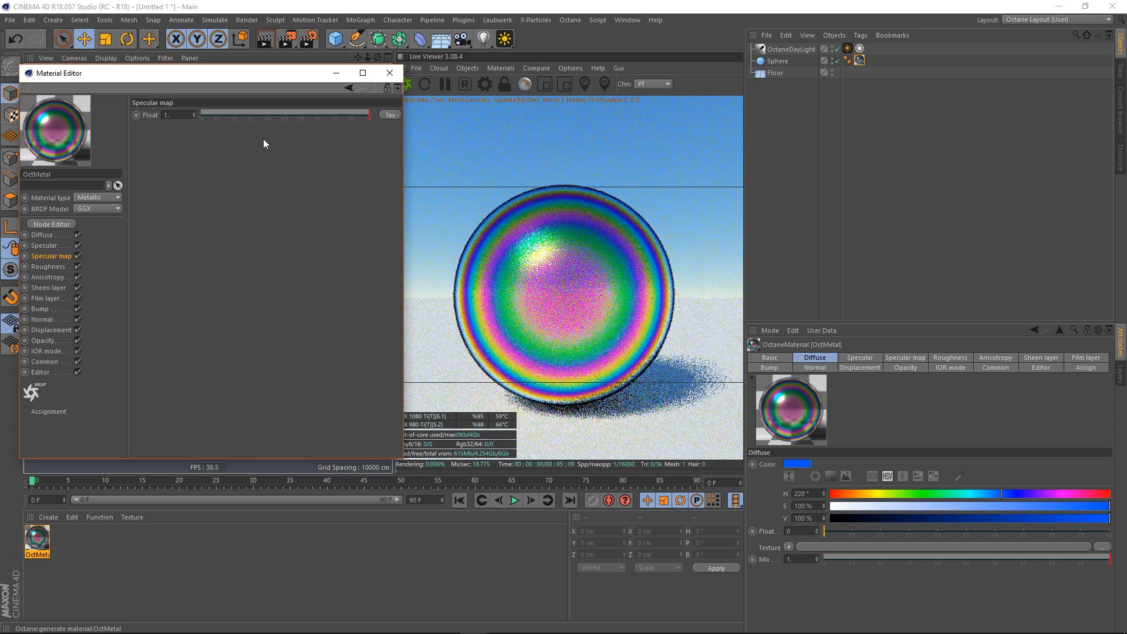
# Step: Try Film IOR values of about 2.94 and 8 on the film layer, settling on 1.45
pyautogui.click(47, 298)
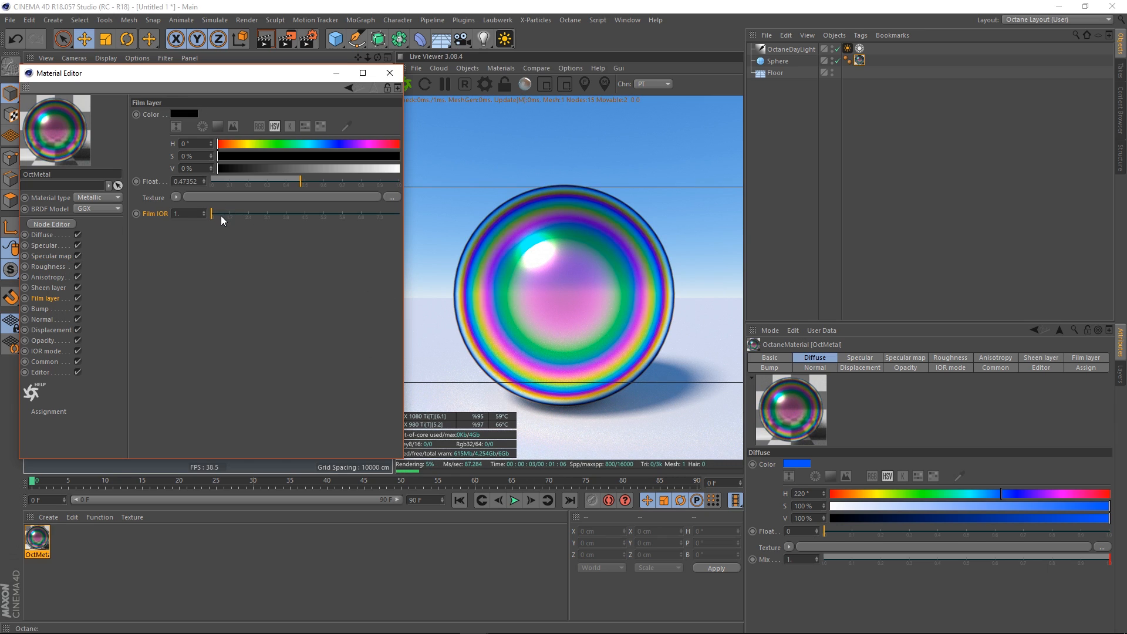
pyautogui.moveTo(222, 213); pyautogui.dragTo(263, 223)
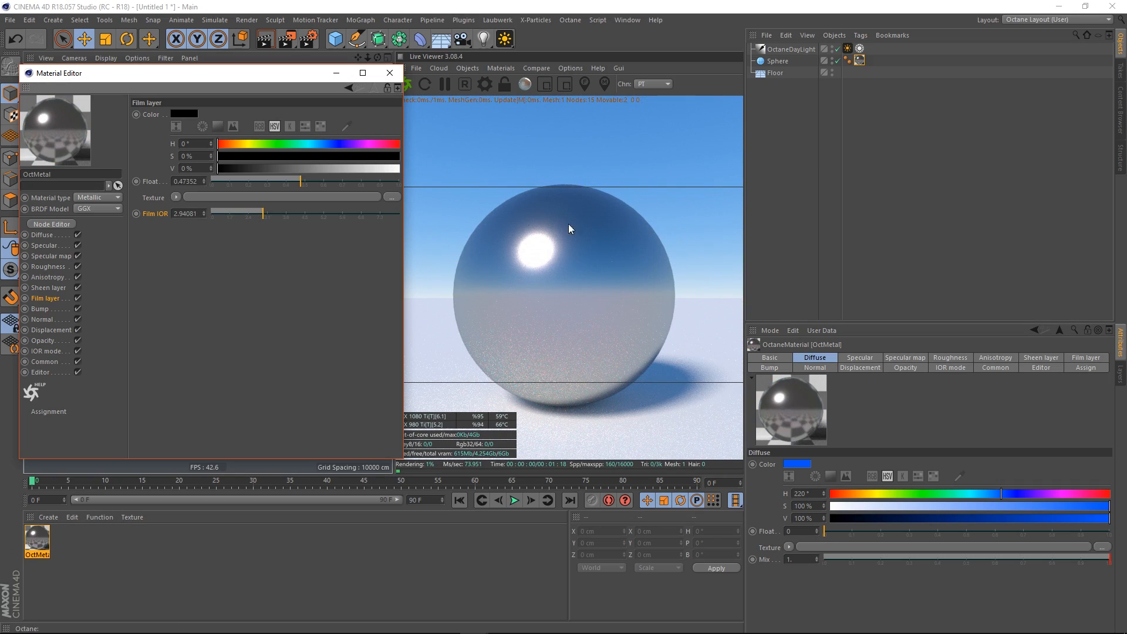
pyautogui.moveTo(269, 217); pyautogui.dragTo(465, 227)
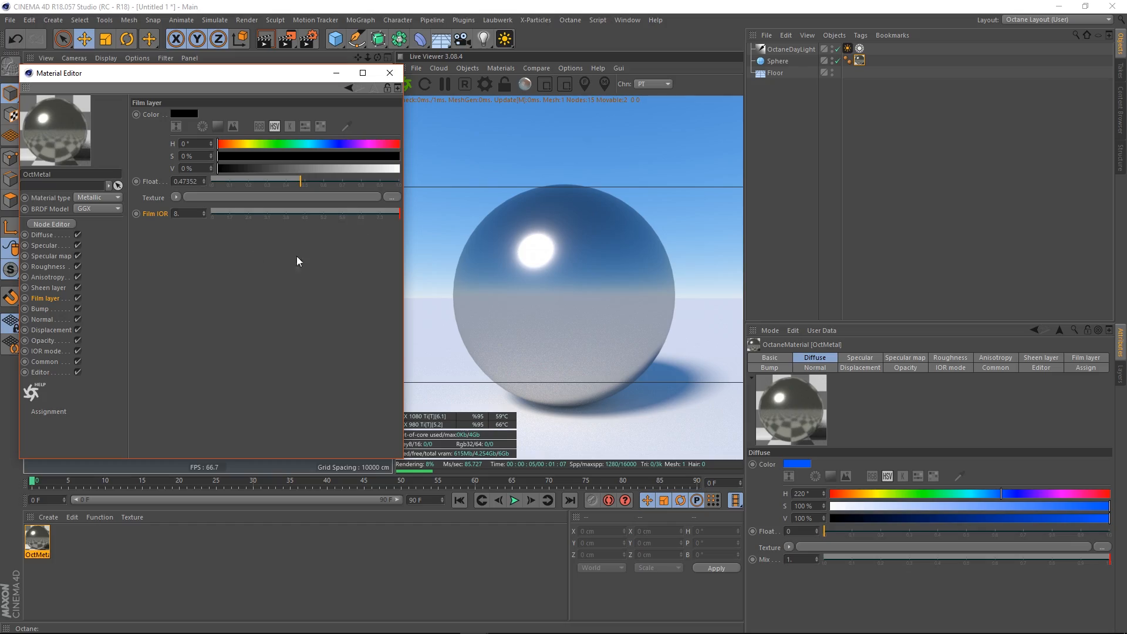
pyautogui.moveTo(385, 214); pyautogui.dragTo(223, 216)
pyautogui.doubleClick(188, 214)
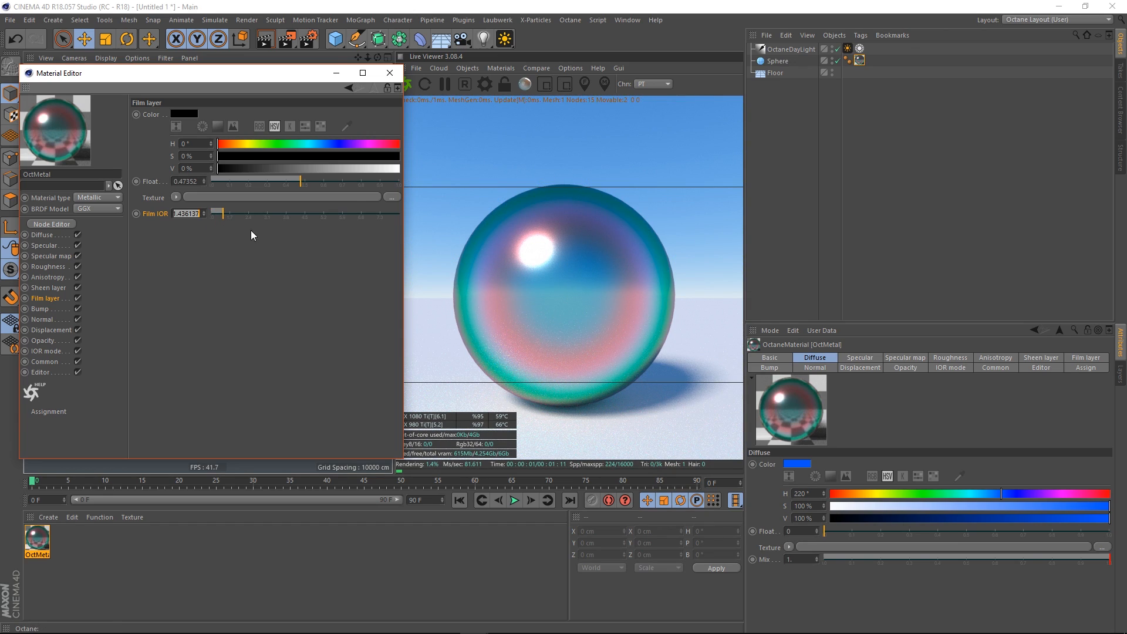
pyautogui.write('1.45')
pyautogui.press('Return')
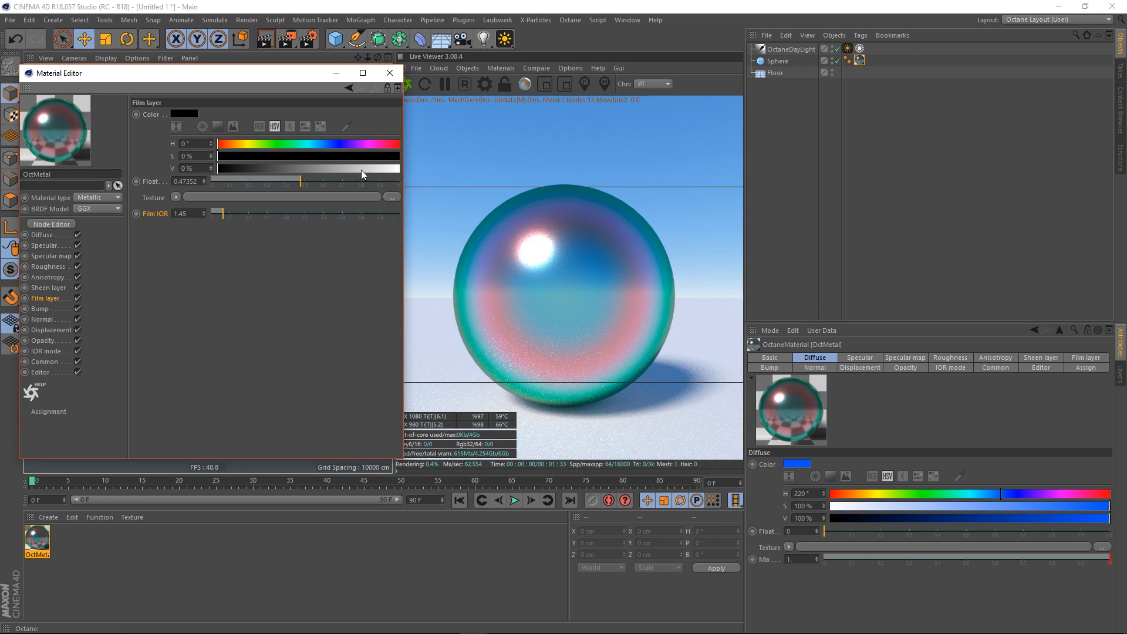
# Step: Lower the film layer float to 0 and restart the live render
pyautogui.moveTo(315, 176); pyautogui.dragTo(181, 172)
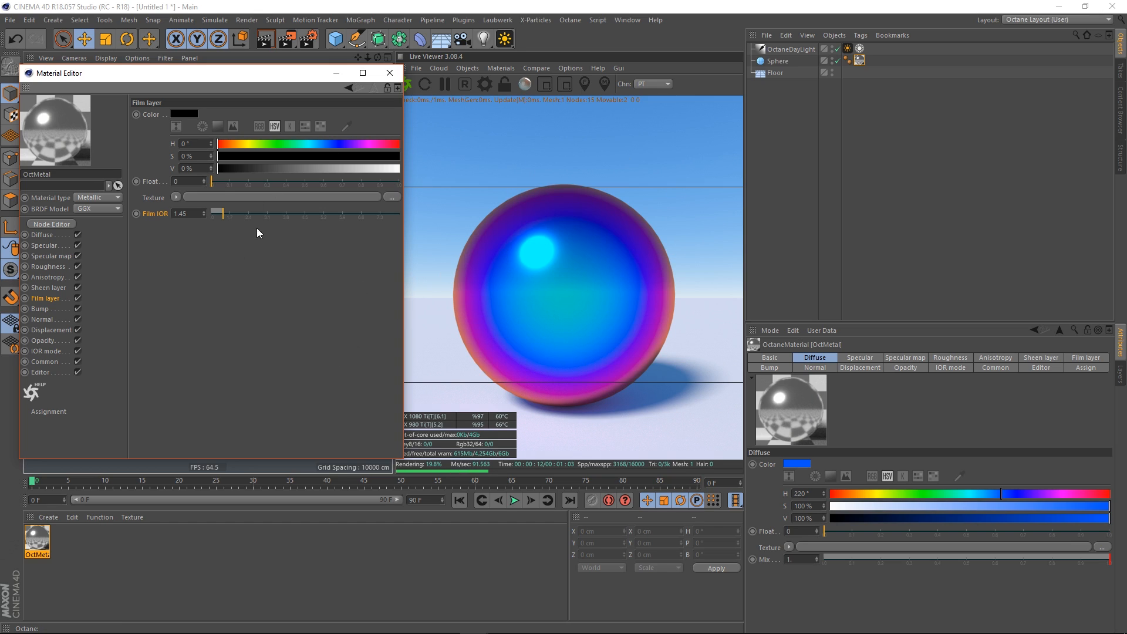
pyautogui.moveTo(216, 185); pyautogui.dragTo(62, 182)
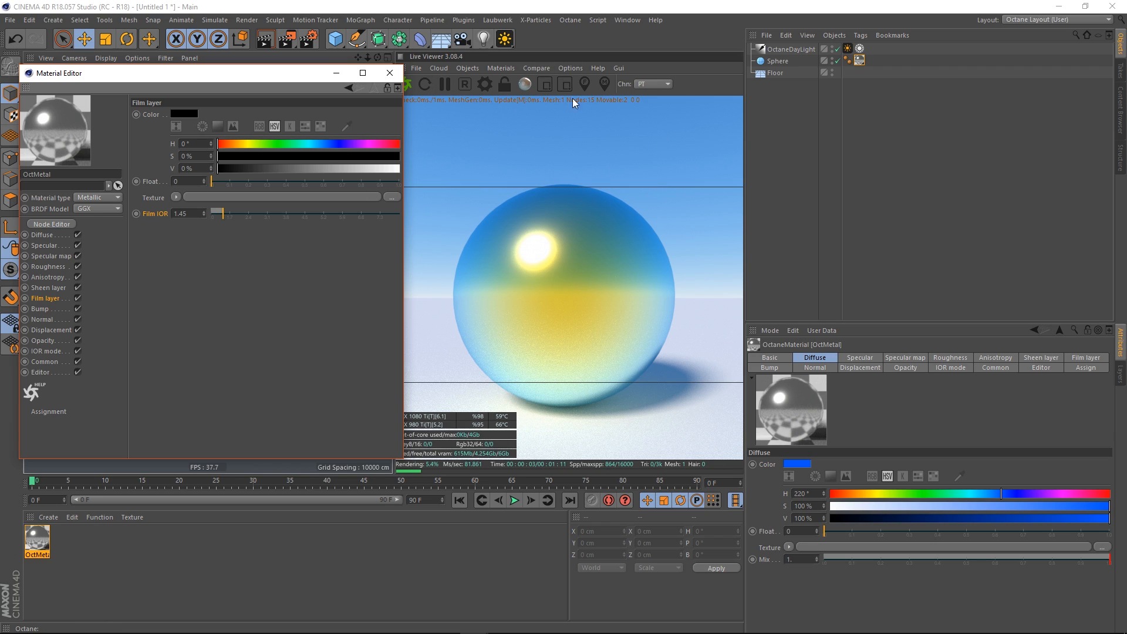
pyautogui.moveTo(272, 76); pyautogui.dragTo(260, 76)
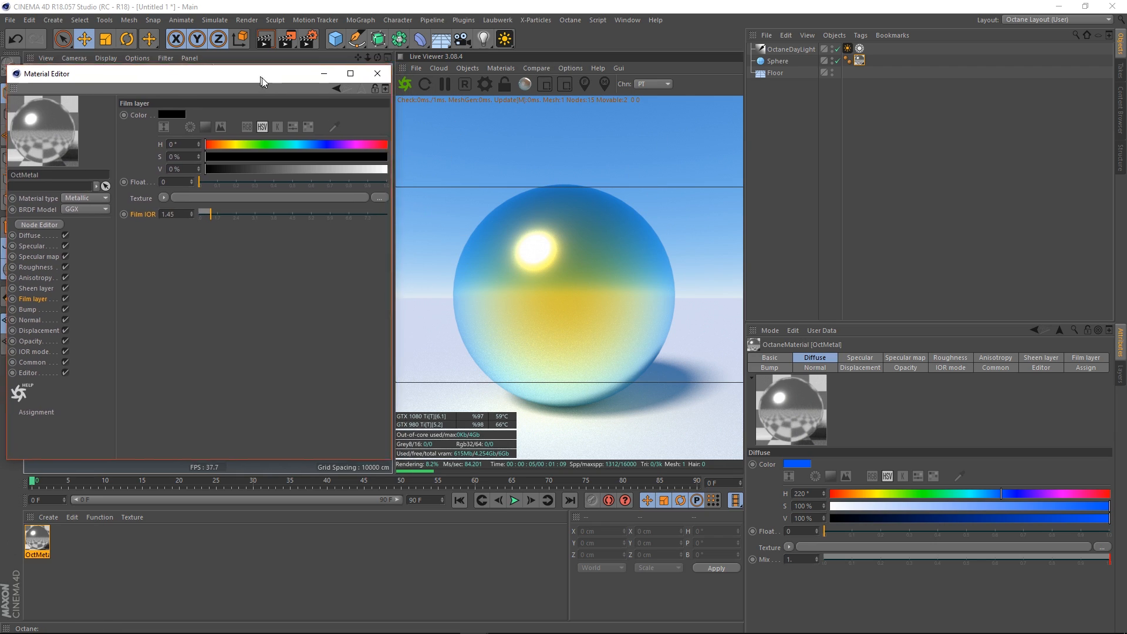
pyautogui.click(405, 85)
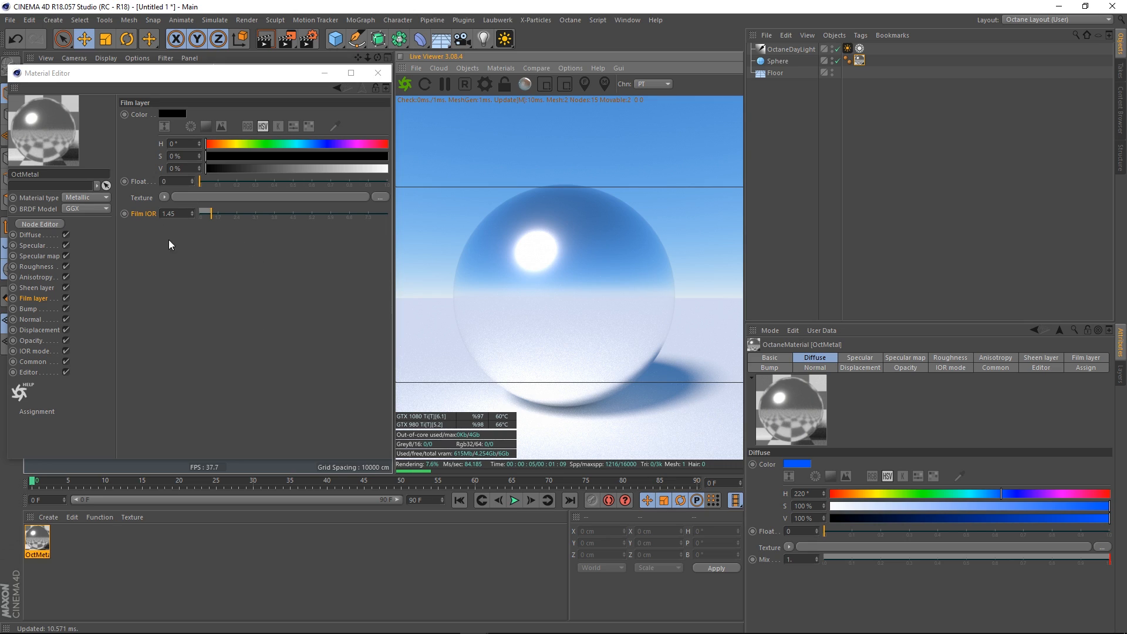
pyautogui.click(143, 199)
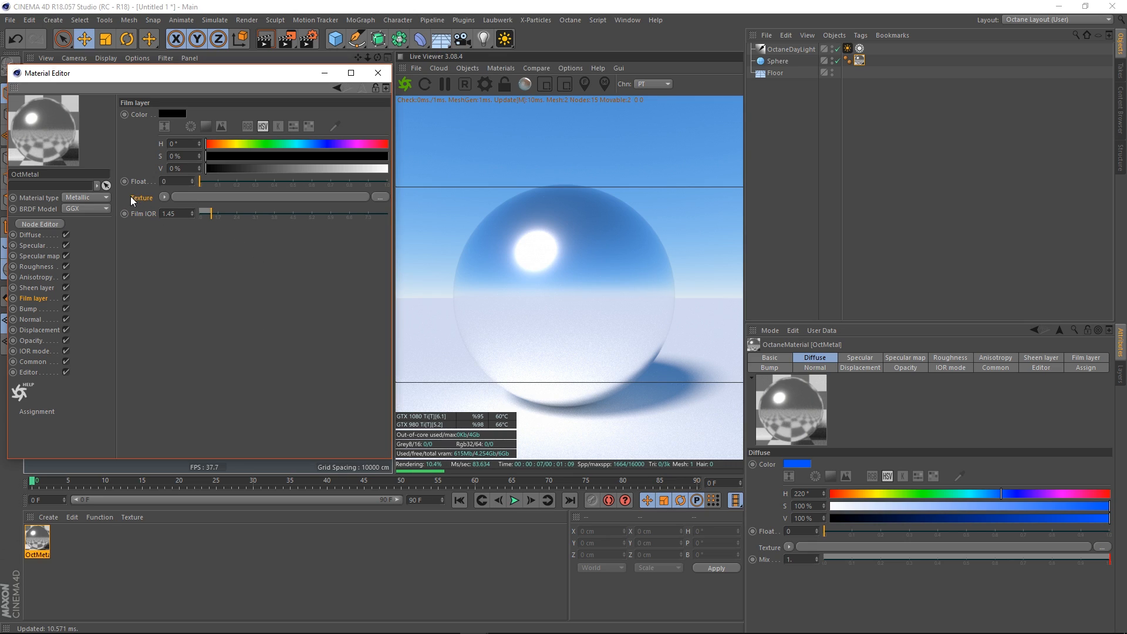
pyautogui.click(142, 182)
pyautogui.moveTo(220, 185); pyautogui.dragTo(172, 189)
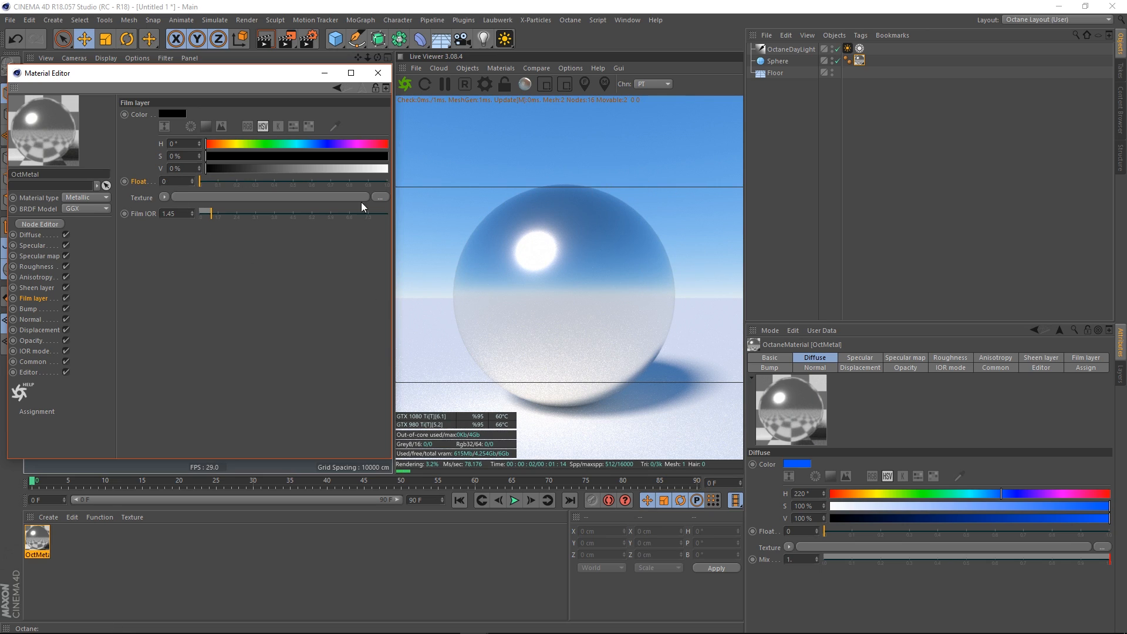
# Step: Load an Octane Noise texture into the film layer and try a contrast of 1000, settling on about 3.17
pyautogui.click(164, 197)
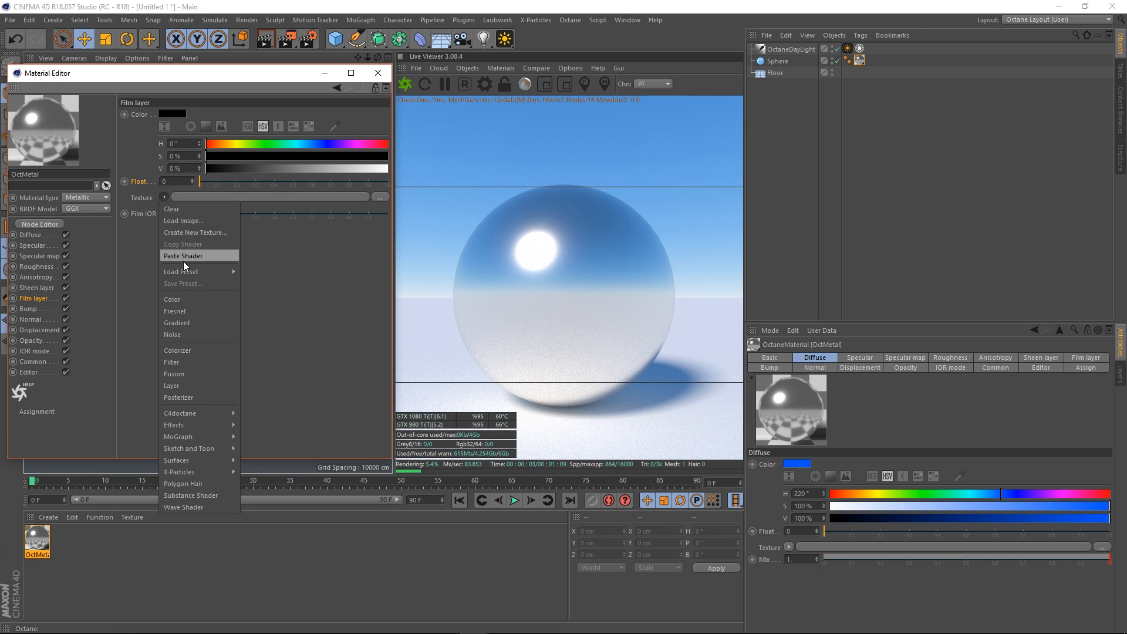
pyautogui.moveTo(206, 414)
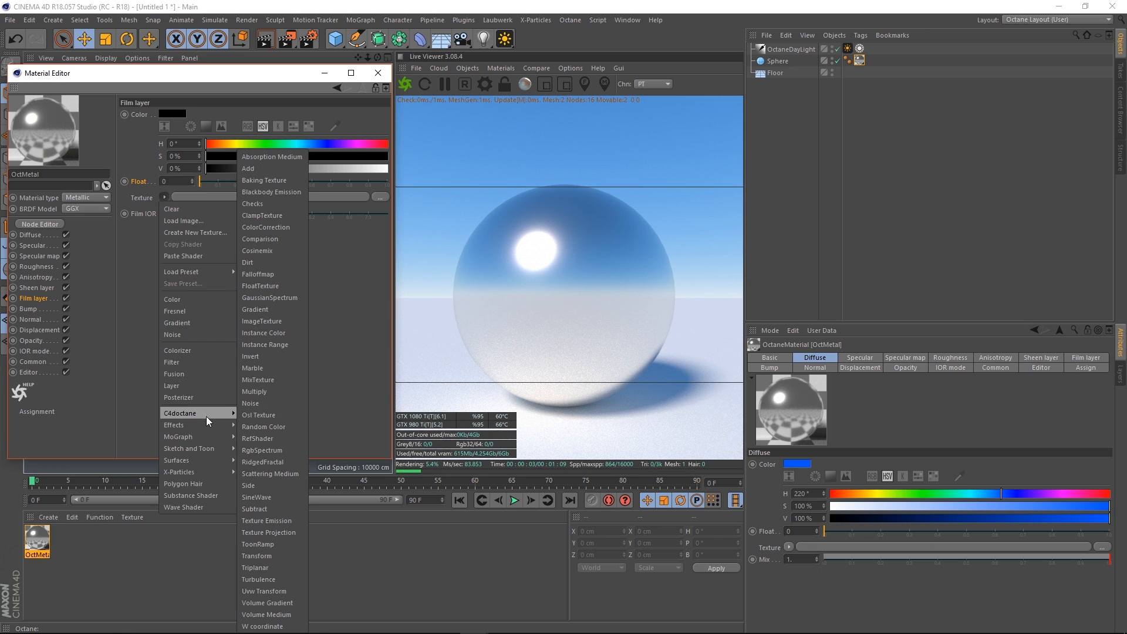
pyautogui.click(271, 403)
pyautogui.click(270, 197)
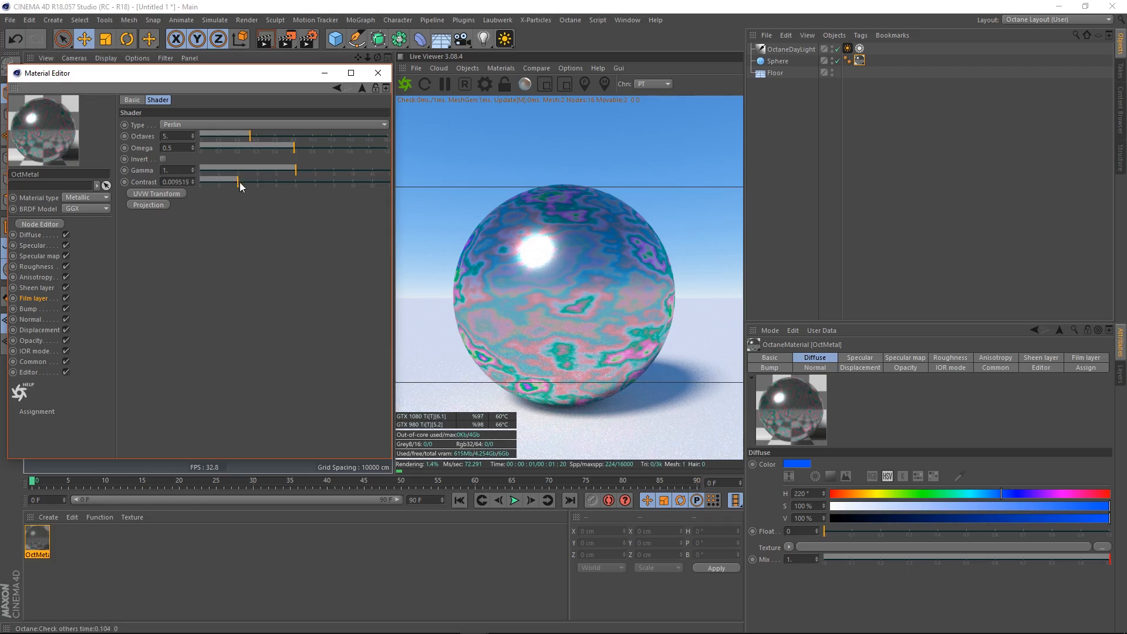
pyautogui.moveTo(335, 203); pyautogui.dragTo(660, 283)
pyautogui.moveTo(574, 289); pyautogui.dragTo(545, 292)
pyautogui.moveTo(571, 244); pyautogui.dragTo(640, 227, button='right')
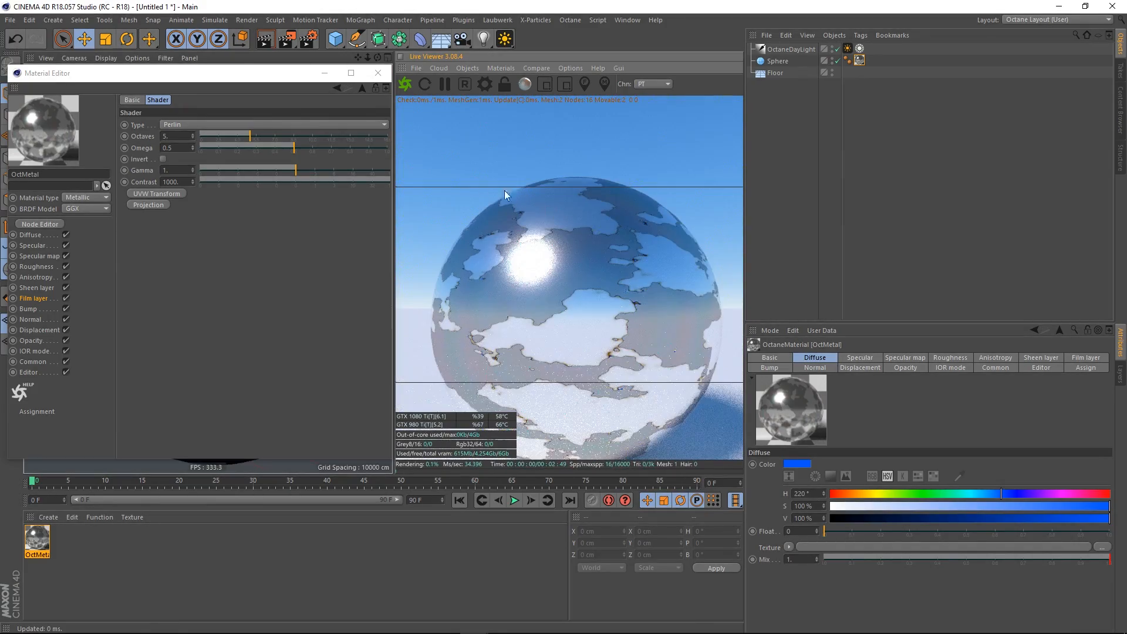
pyautogui.click(387, 178)
pyautogui.moveTo(386, 178); pyautogui.dragTo(334, 197)
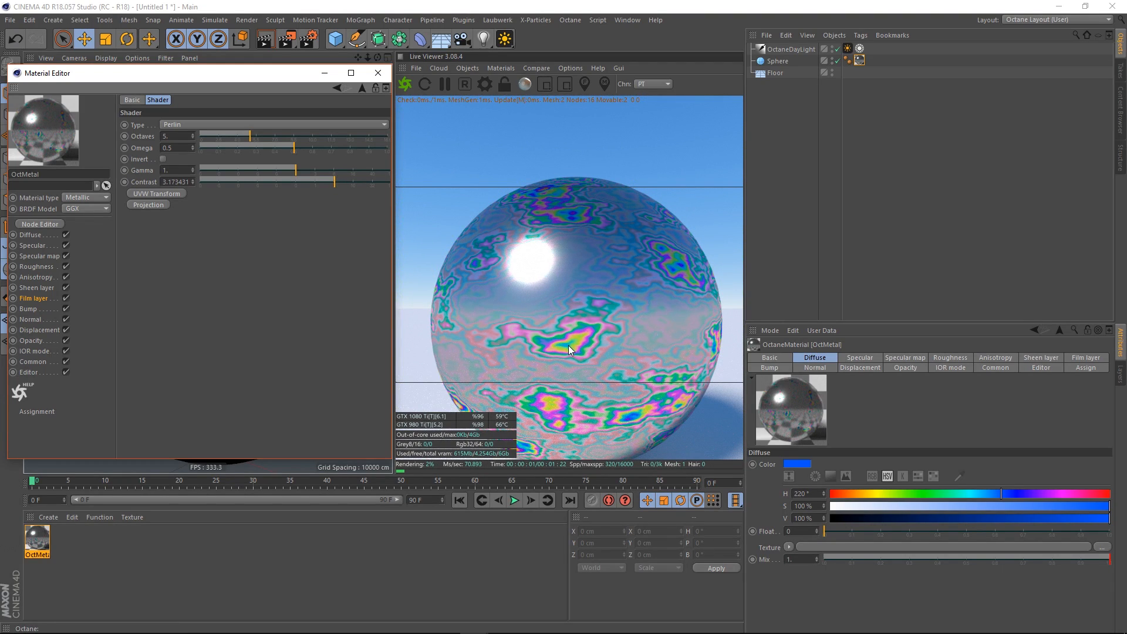
# Step: Lower the Film IOR to 1 and frame the whole sphere in the render view
pyautogui.click(361, 87)
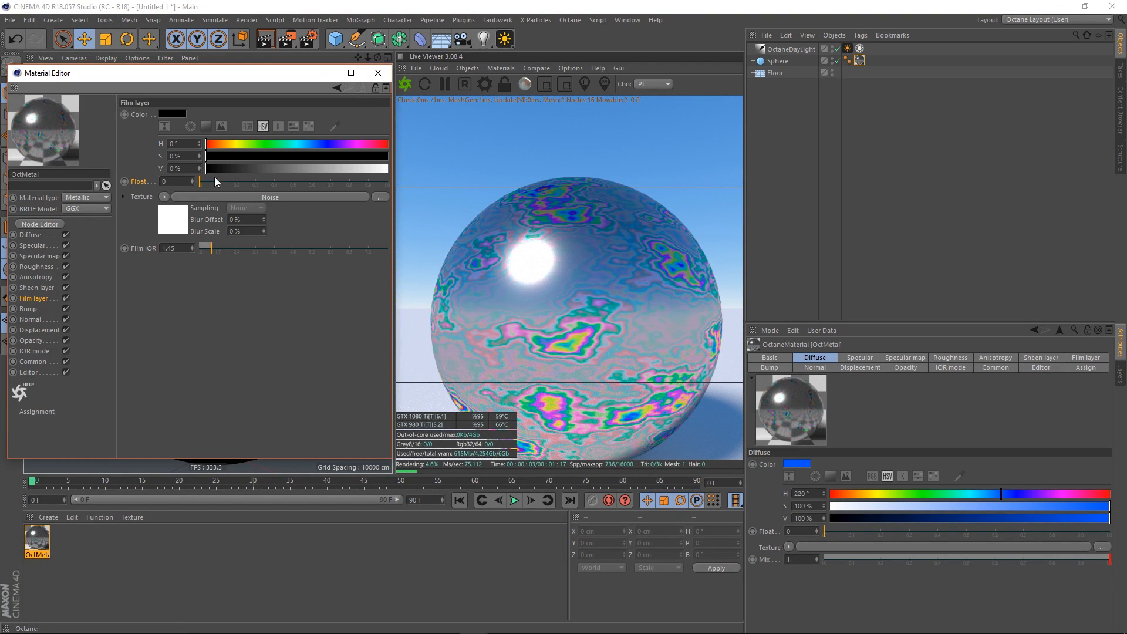
pyautogui.moveTo(218, 249); pyautogui.dragTo(139, 243)
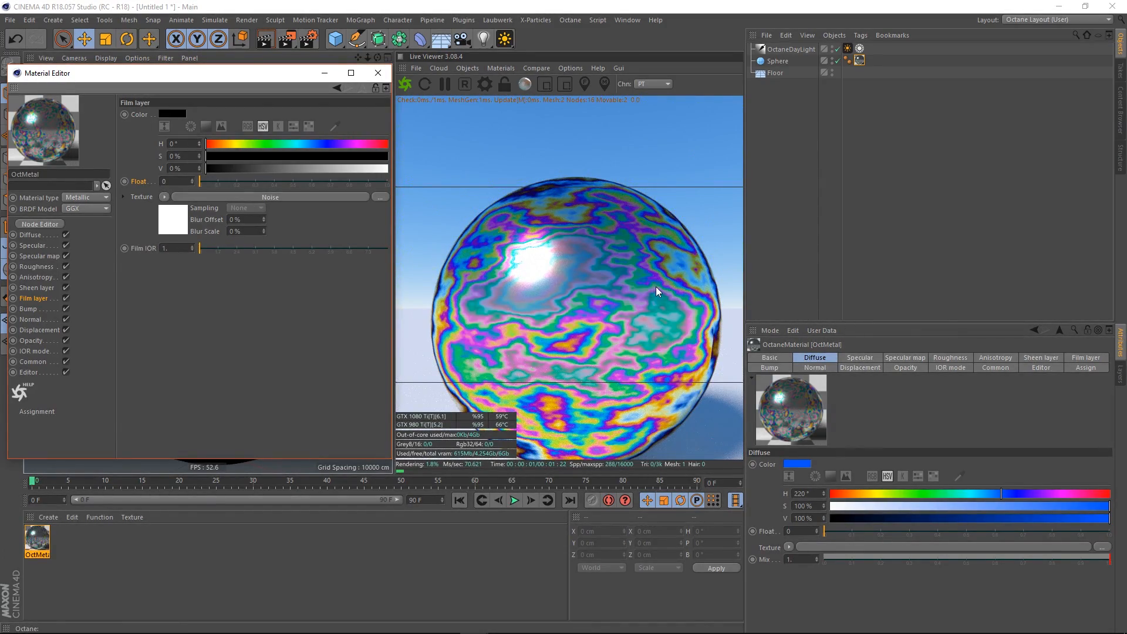
pyautogui.moveTo(656, 287); pyautogui.dragTo(523, 271)
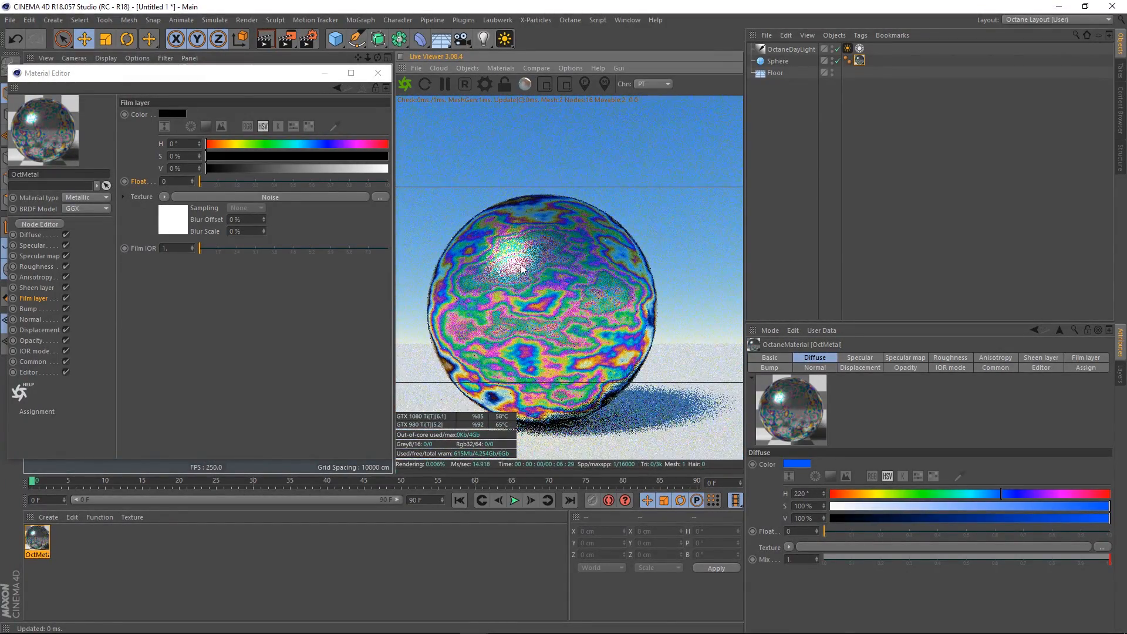
# Step: Create an Octane Glossy material to inspect its film layer settings, and delete it again
pyautogui.click(502, 67)
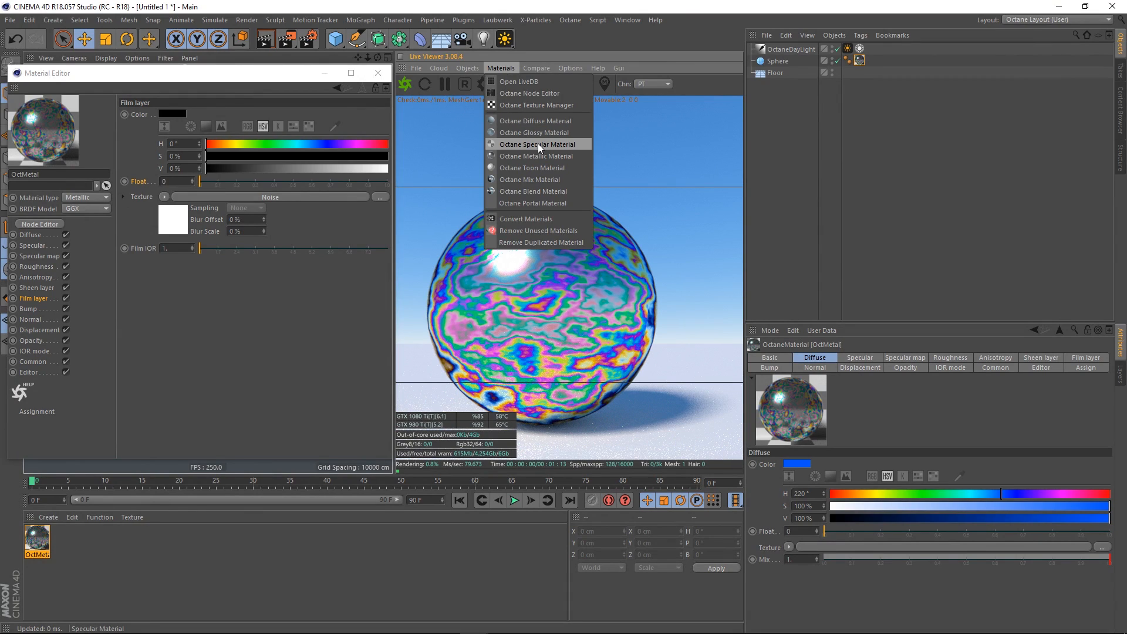
pyautogui.click(237, 357)
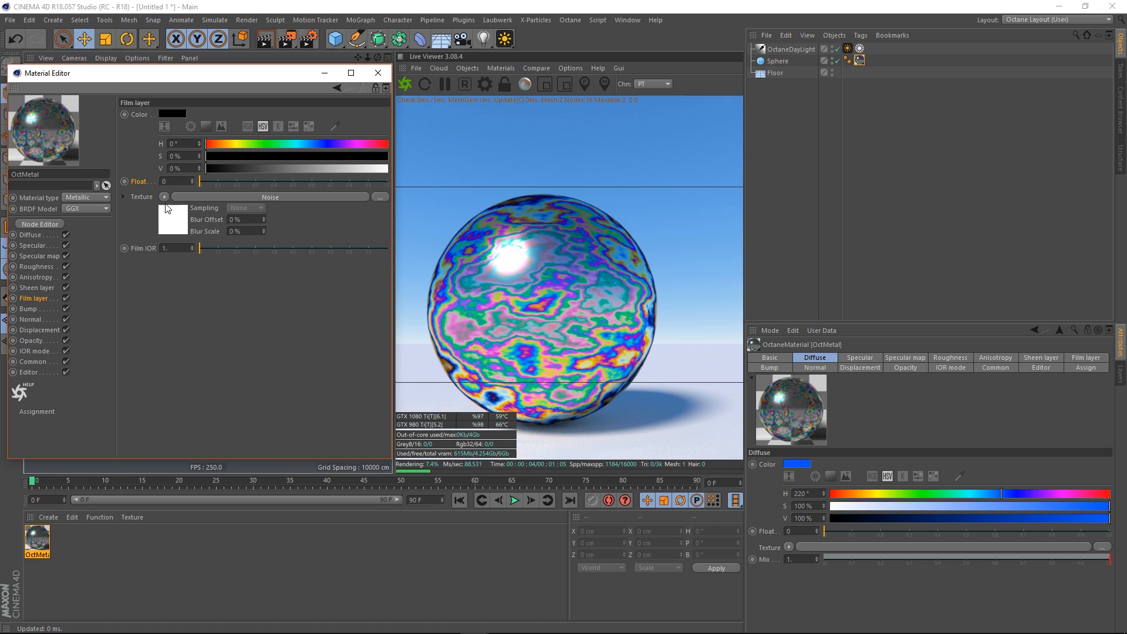
pyautogui.click(500, 66)
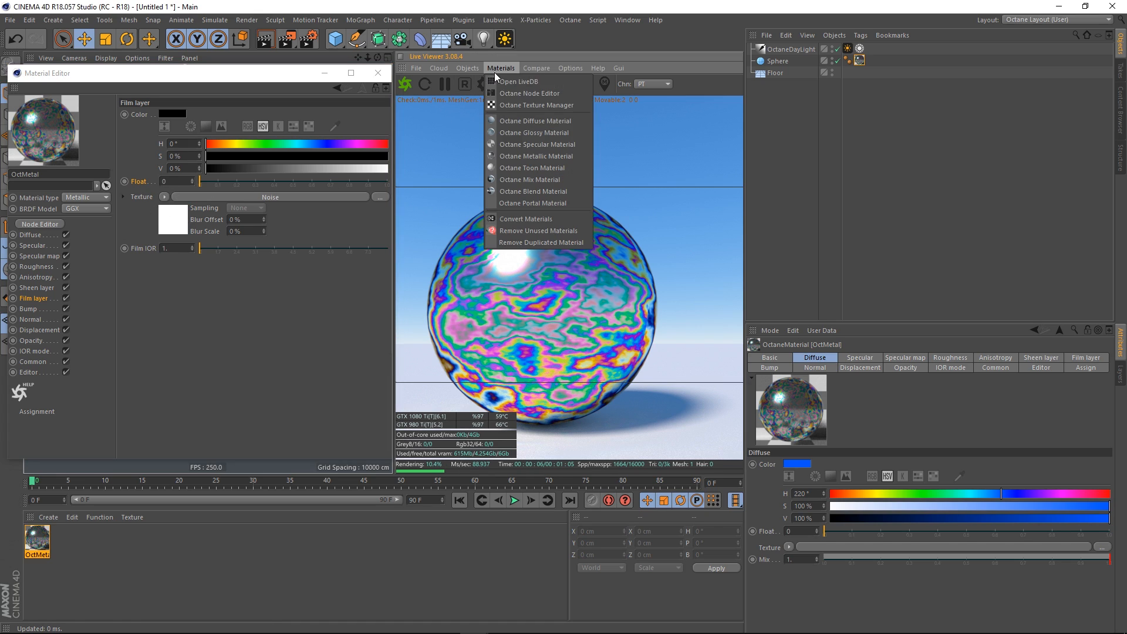
pyautogui.click(547, 134)
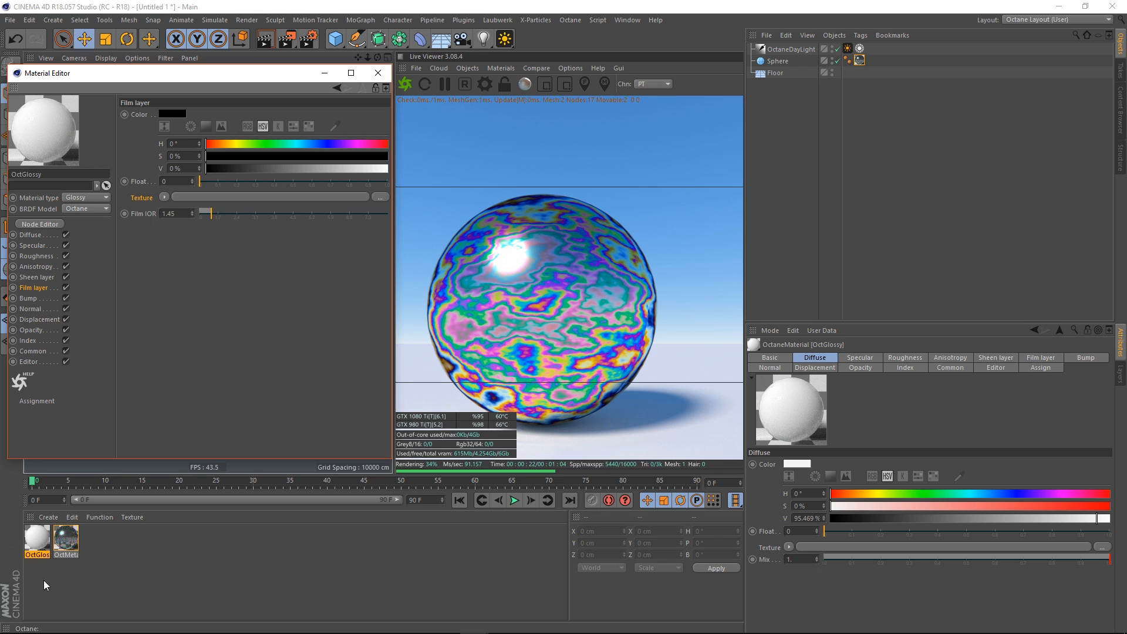
pyautogui.click(34, 543)
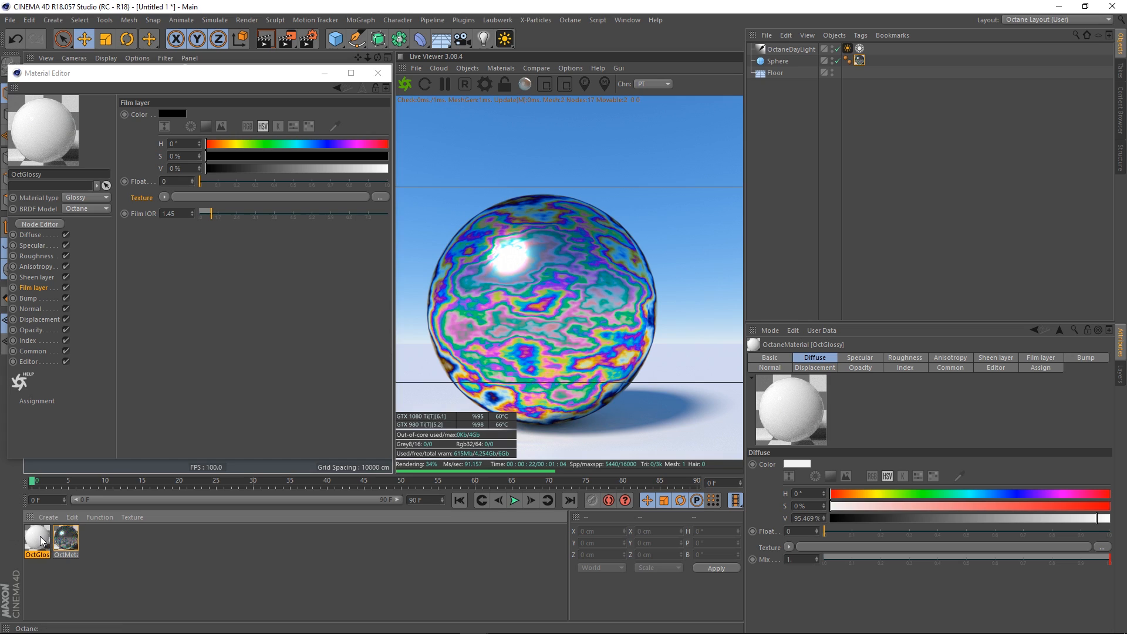
pyautogui.press('Delete')
# Step: Select the metallic material and clear the Noise texture from its film layer
pyautogui.click(41, 540)
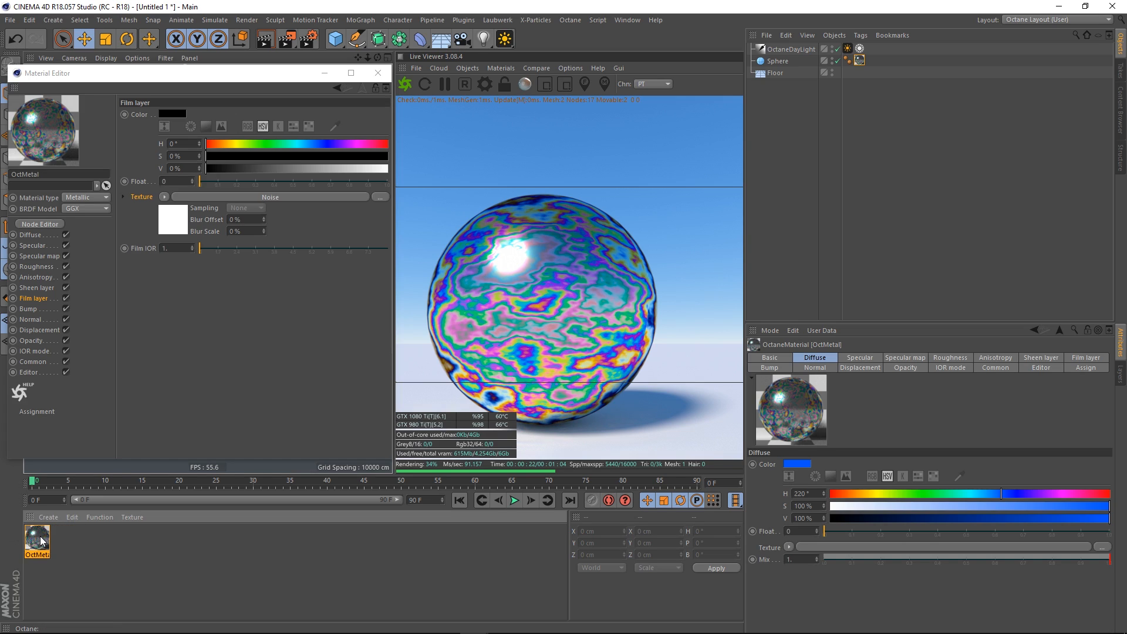
pyautogui.click(165, 197)
pyautogui.click(177, 210)
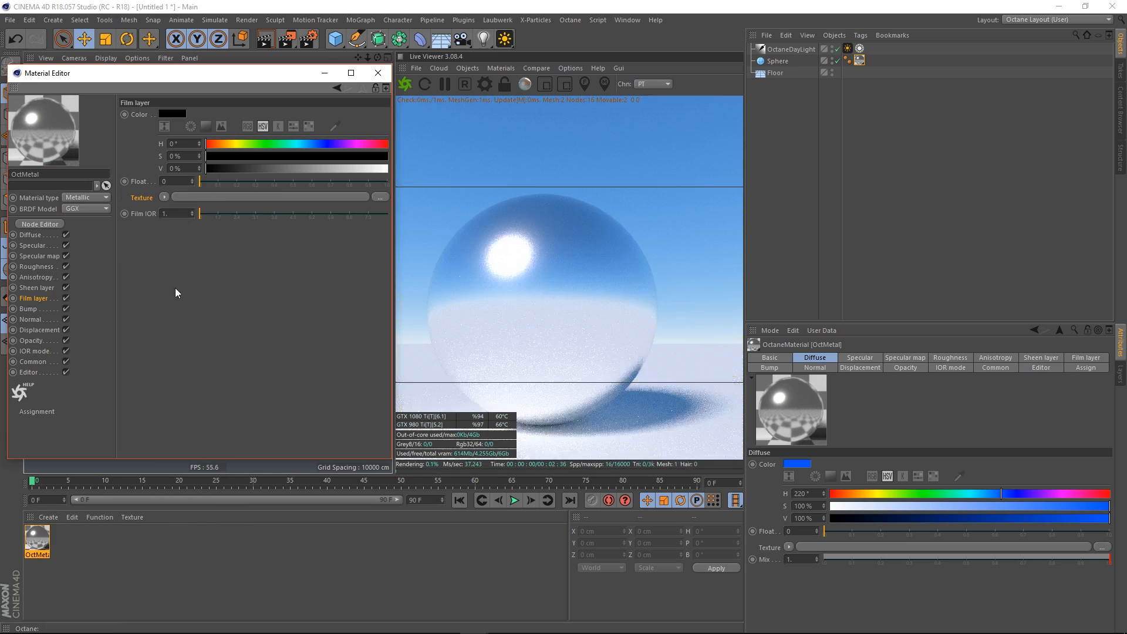
# Step: Look through the metallic material's Normal and Displacement settings
pyautogui.click(37, 319)
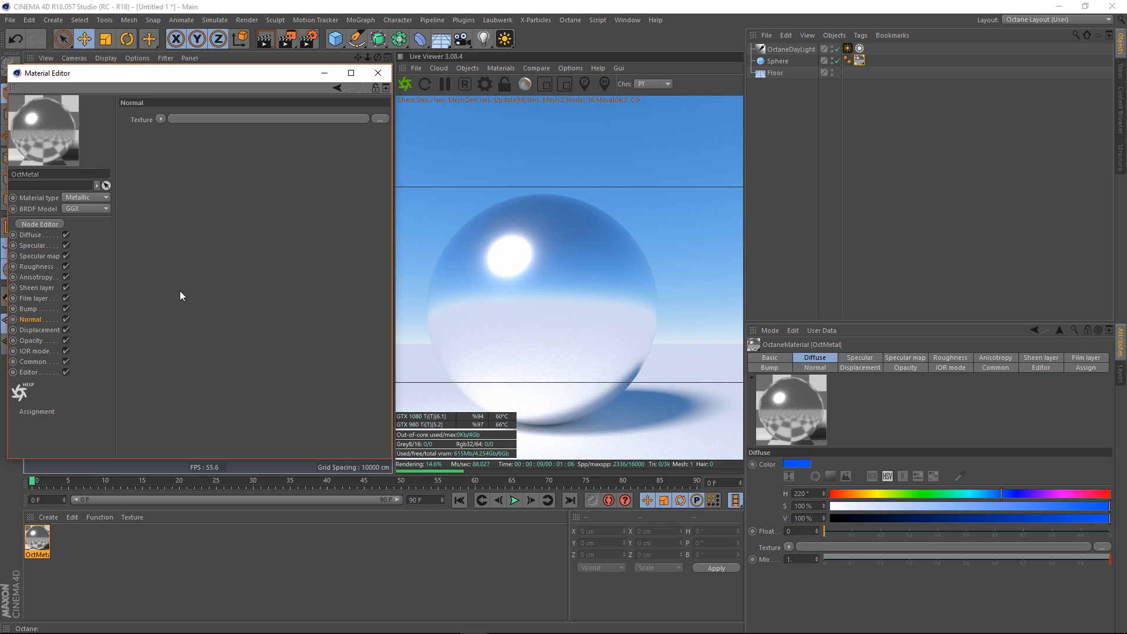
pyautogui.click(52, 331)
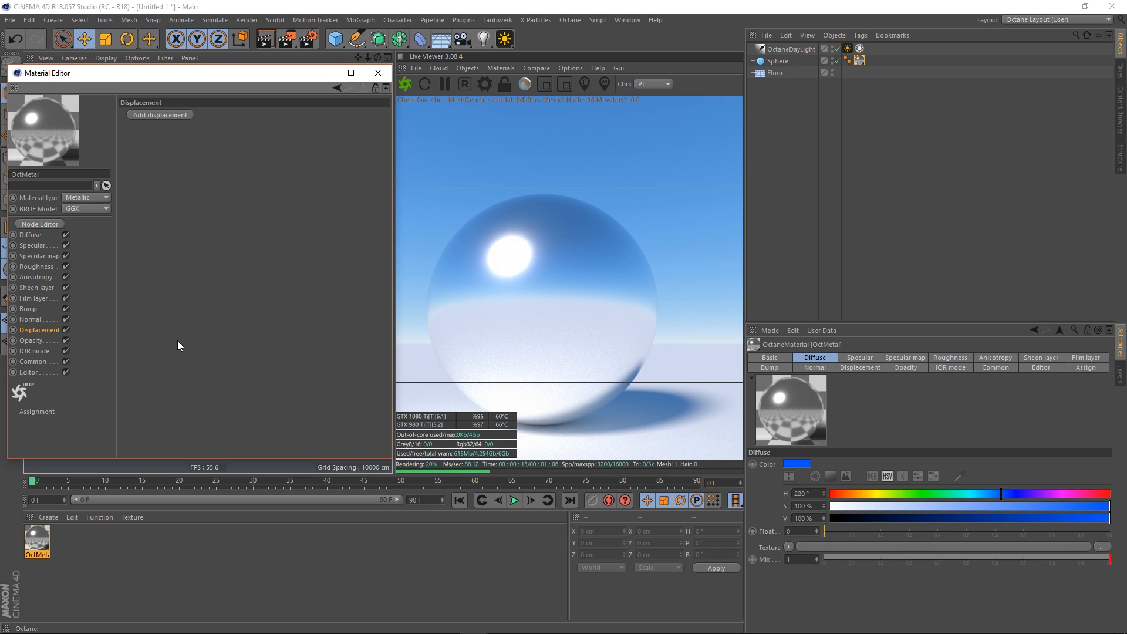
pyautogui.click(491, 68)
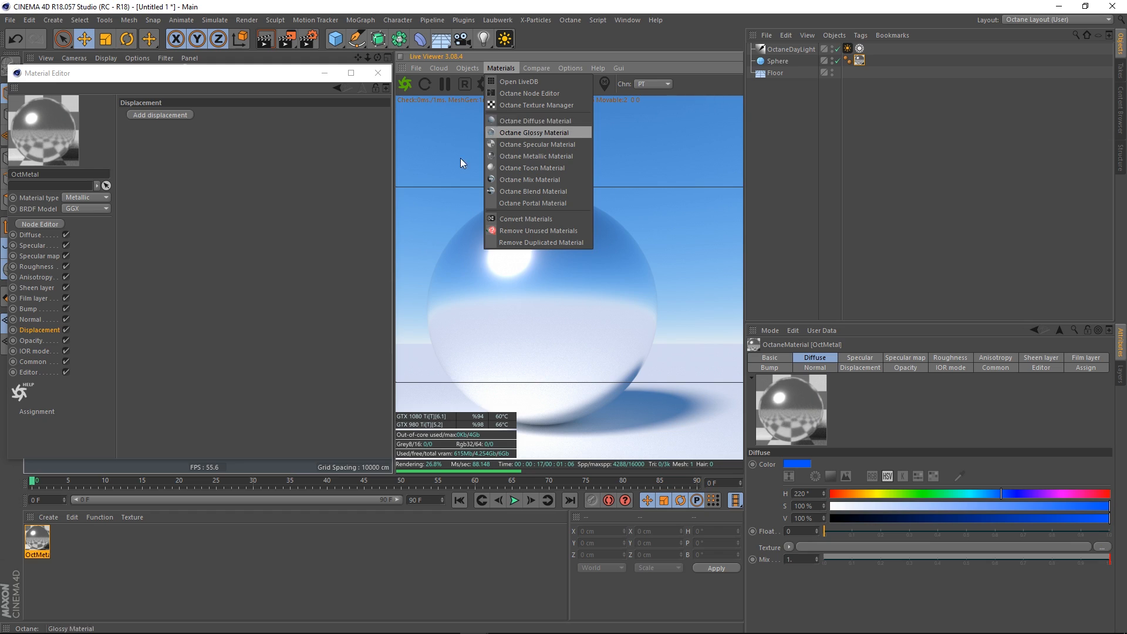
pyautogui.click(189, 312)
# Step: Try an opacity Float of 0 on the metallic material and return it to 1
pyautogui.click(28, 340)
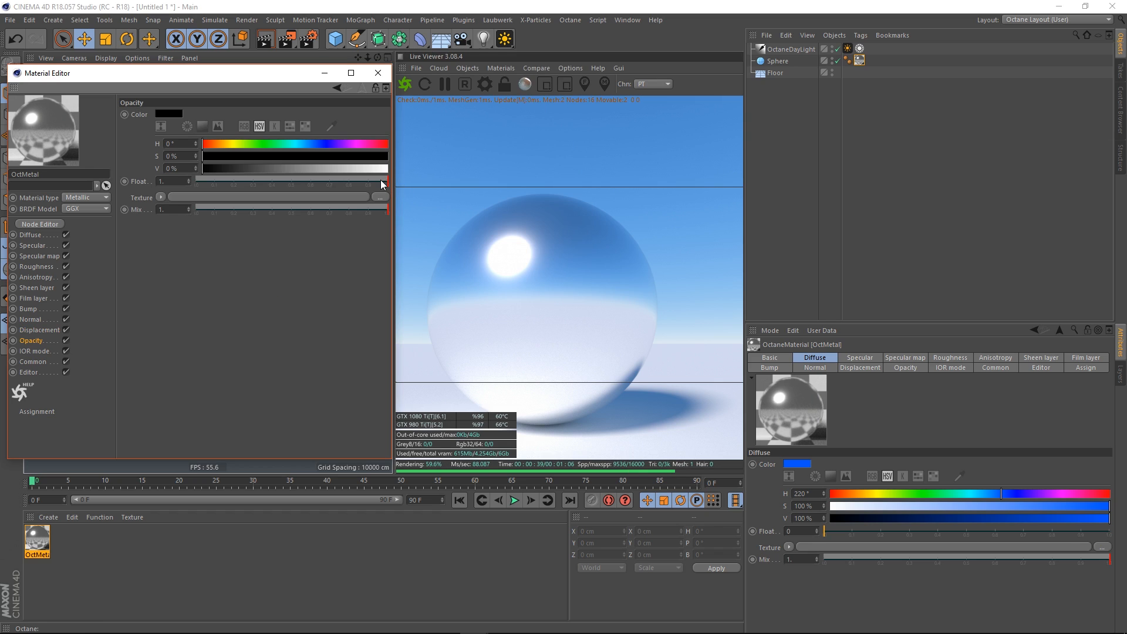
pyautogui.moveTo(383, 184); pyautogui.dragTo(197, 197)
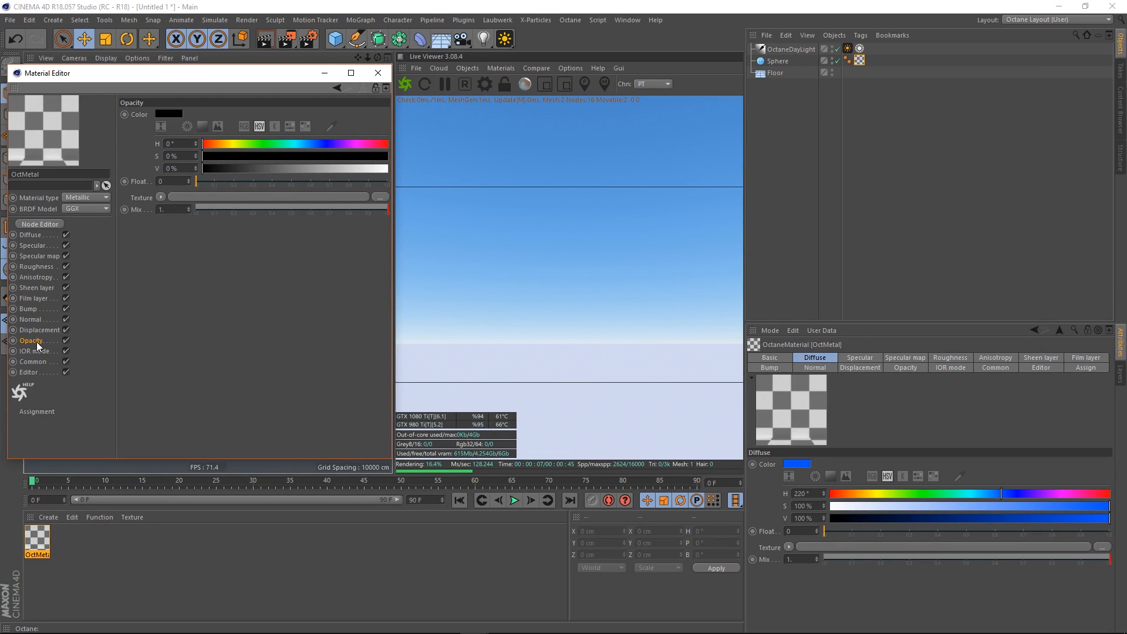
pyautogui.moveTo(203, 181); pyautogui.dragTo(422, 199)
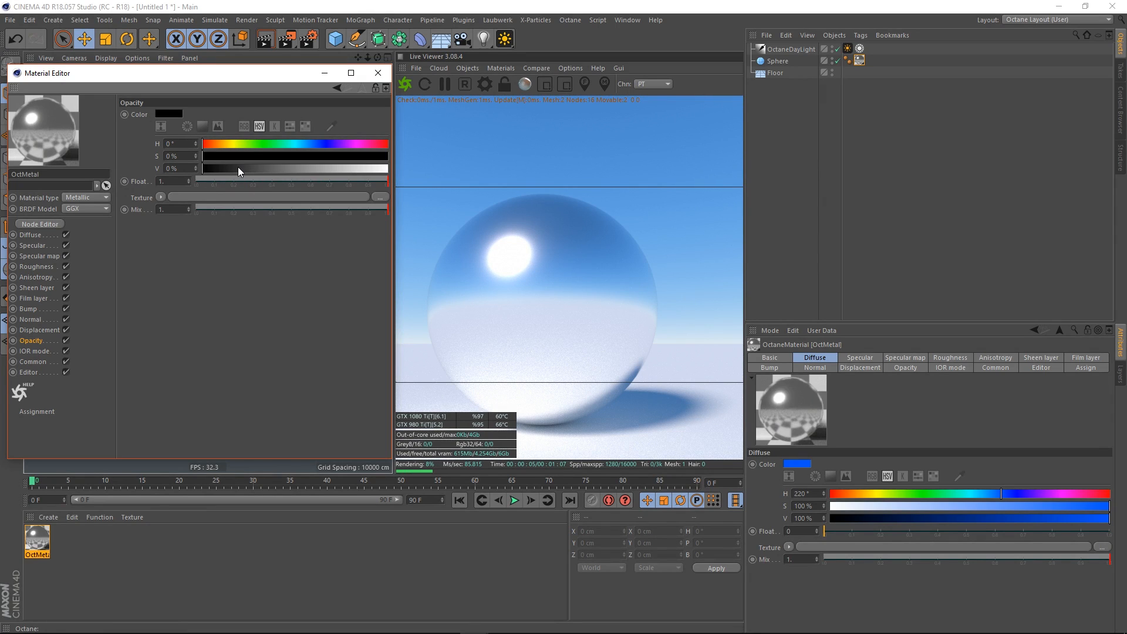
# Step: Try the opacity color's value at 1%, reset it to 0%, and raise it to 100%
pyautogui.moveTo(239, 169); pyautogui.dragTo(203, 168)
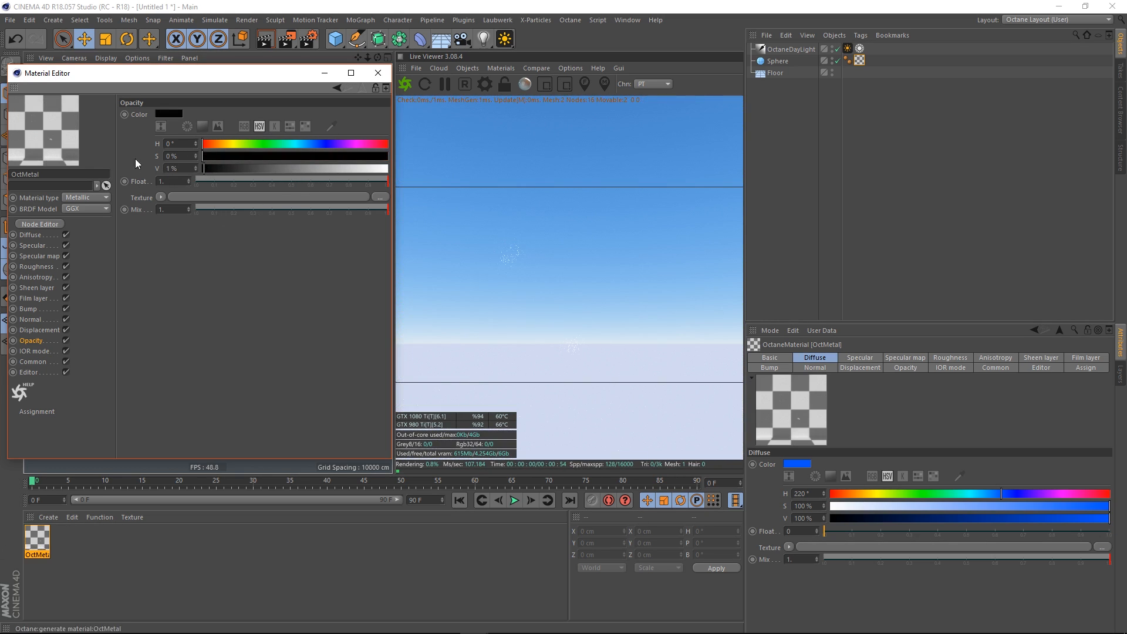
pyautogui.click(195, 171)
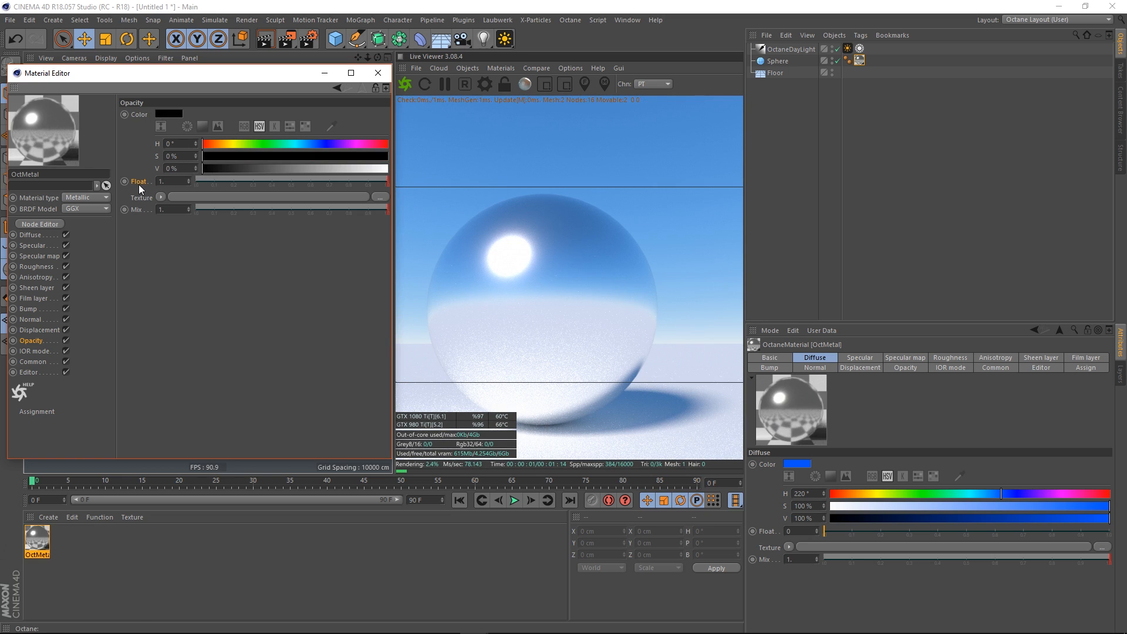
pyautogui.moveTo(252, 168); pyautogui.dragTo(592, 188)
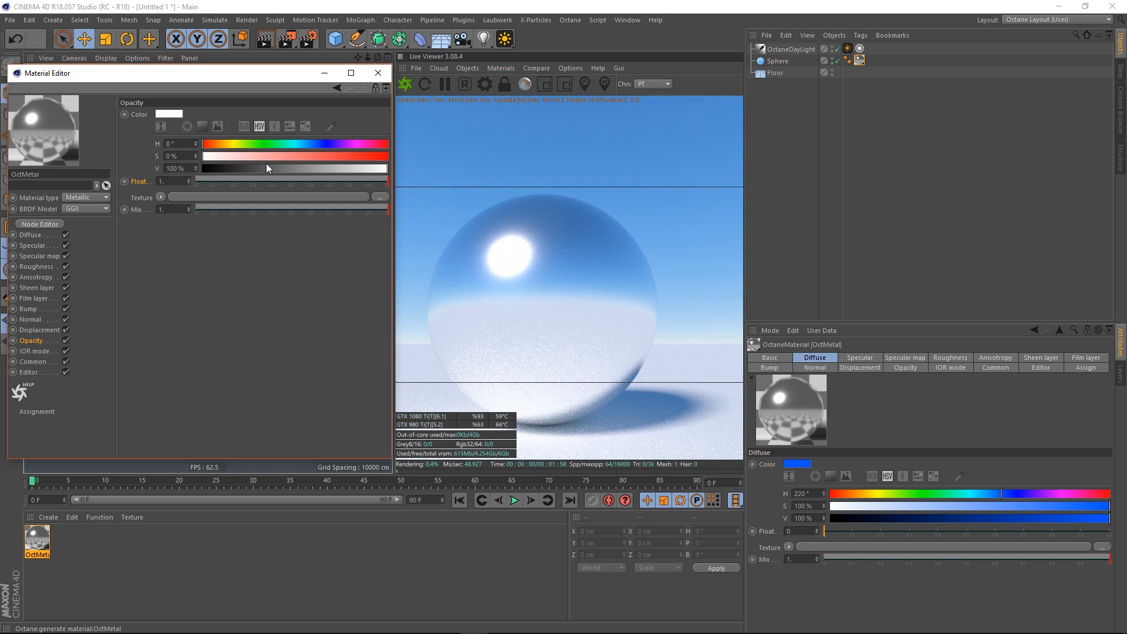
# Step: Try the opacity color at 100% saturation and 0% value, and test the opacity Float, ending at 1
pyautogui.moveTo(265, 158); pyautogui.dragTo(469, 167)
pyautogui.moveTo(259, 141); pyautogui.dragTo(111, 153)
pyautogui.moveTo(365, 171); pyautogui.dragTo(194, 175)
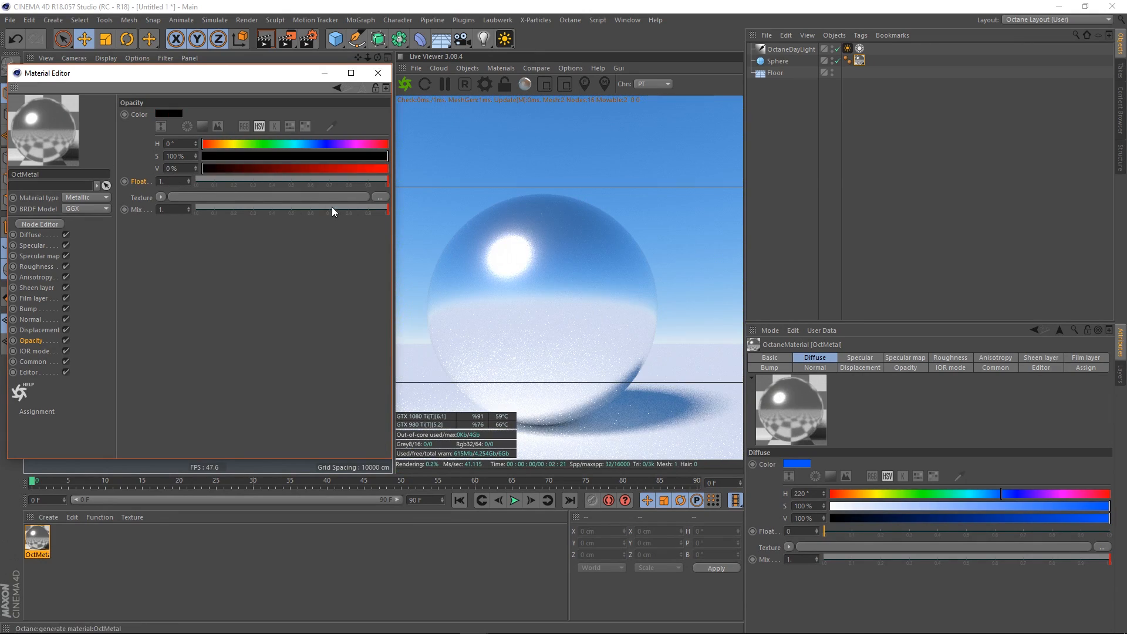
pyautogui.moveTo(373, 181); pyautogui.dragTo(185, 171)
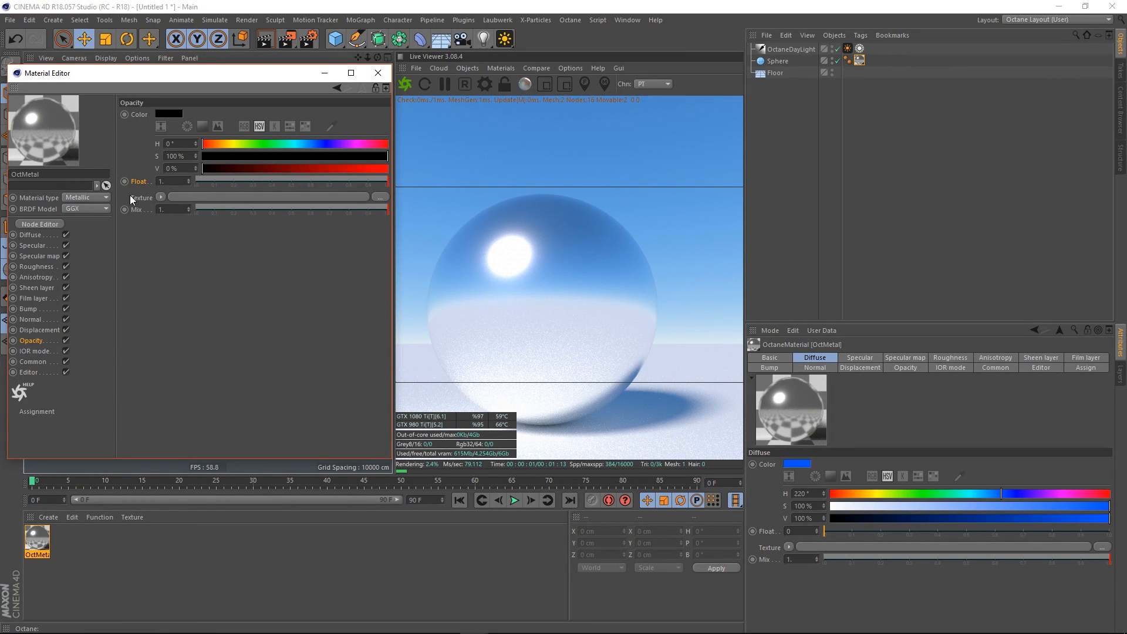
pyautogui.moveTo(386, 181); pyautogui.dragTo(482, 168)
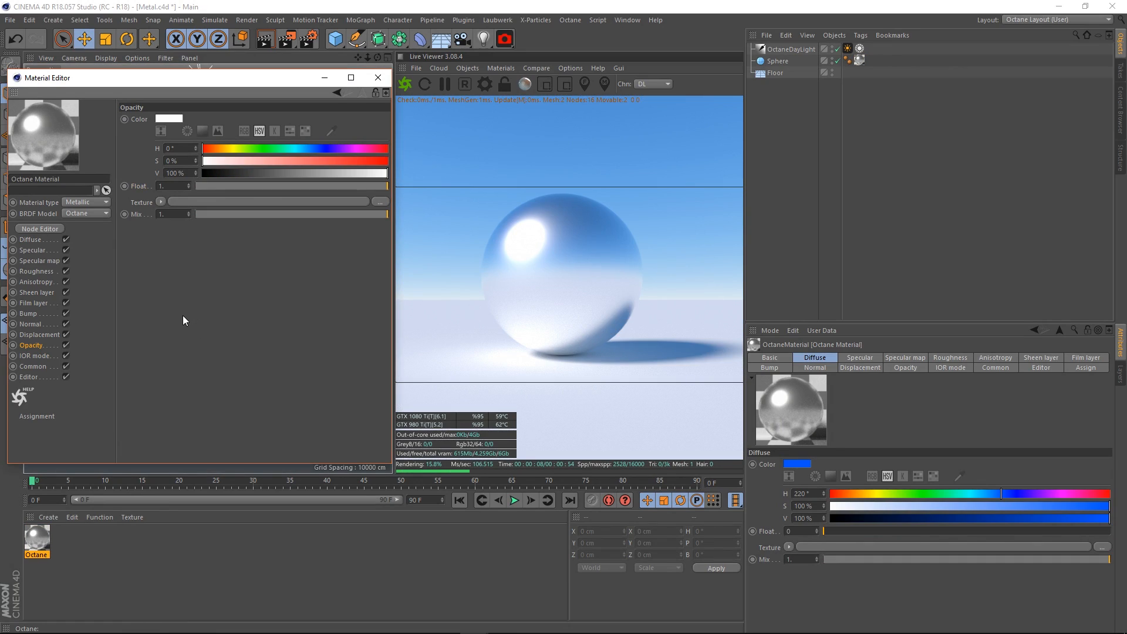
# Step: Create an Octane Glossy material and reduce its Index to about 1.21 and finally 1
pyautogui.click(40, 355)
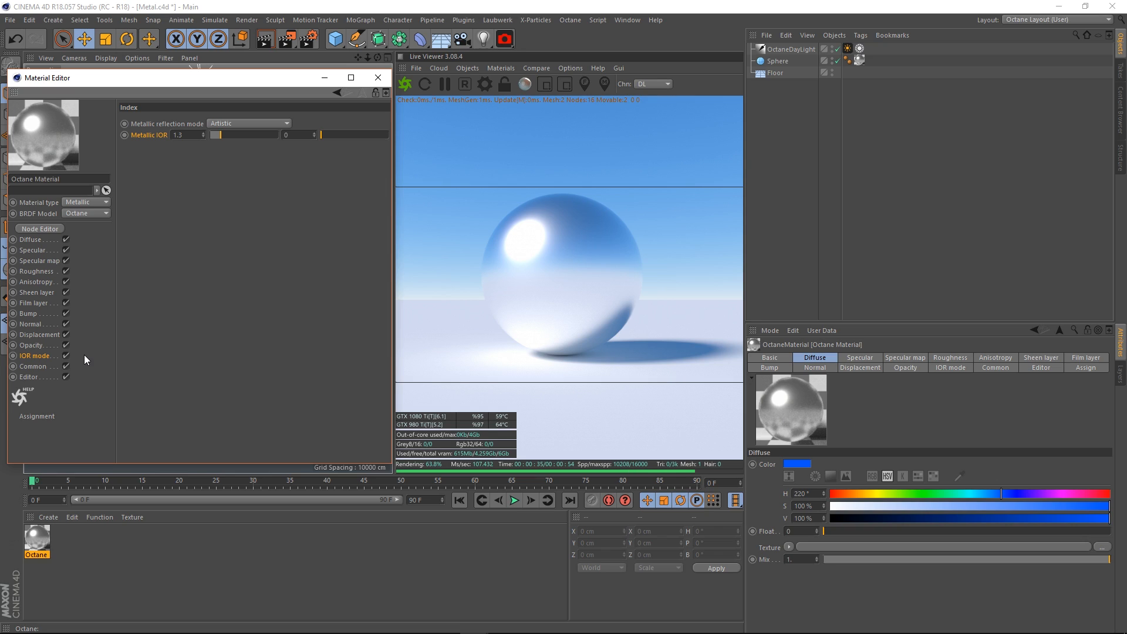
pyautogui.click(501, 68)
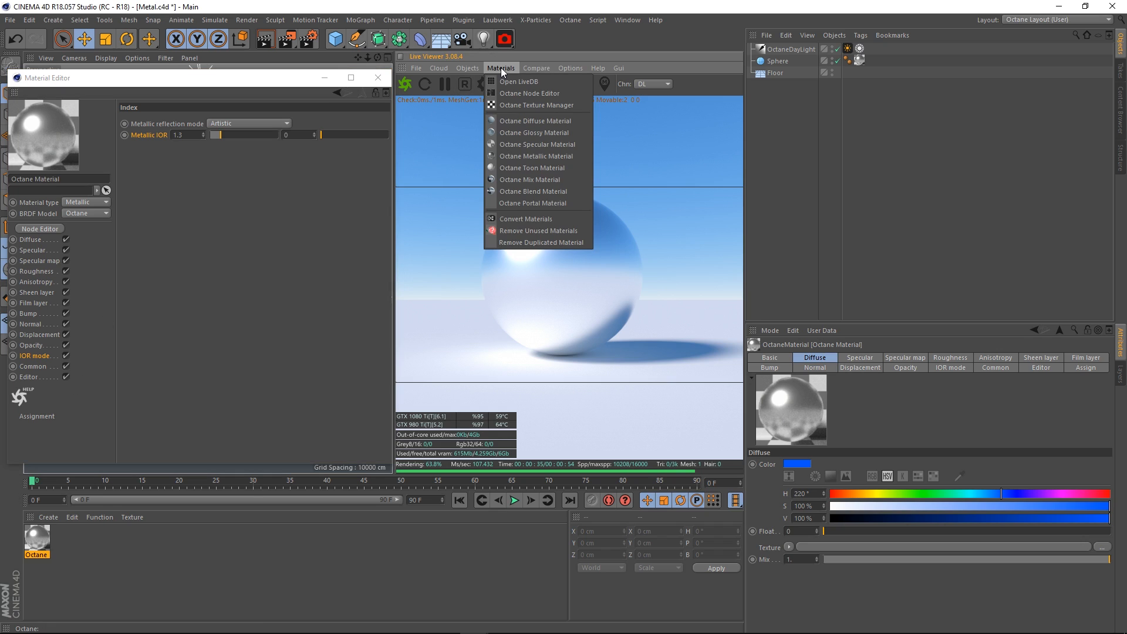
pyautogui.click(518, 132)
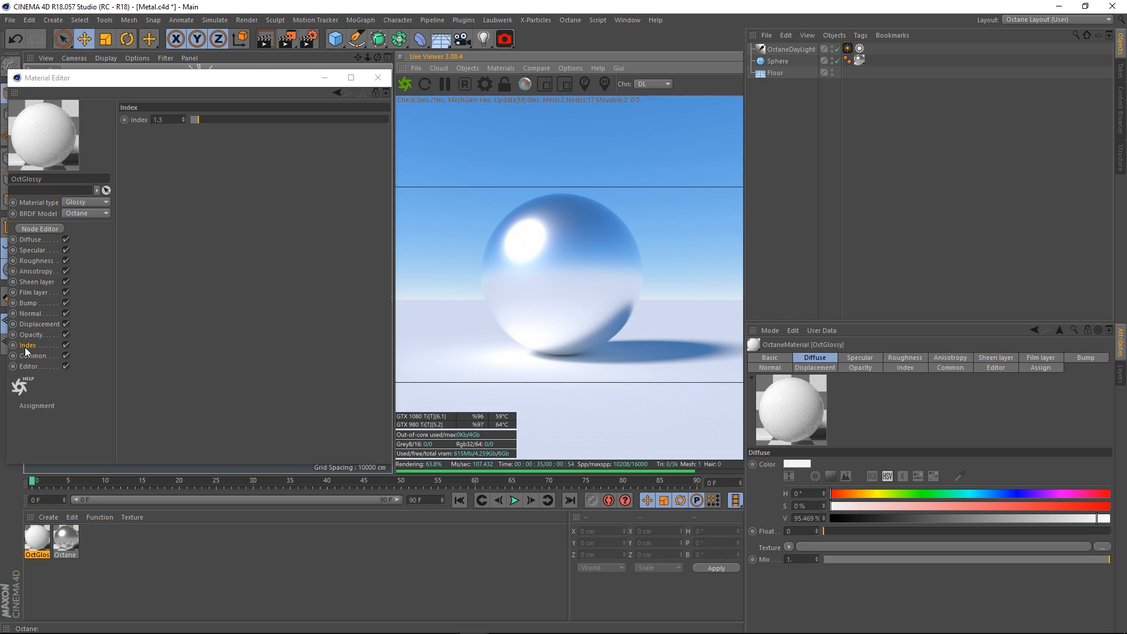
pyautogui.moveTo(204, 121)
pyautogui.mouseDown()
pyautogui.moveTo(346, 142)
pyautogui.moveTo(313, 125)
pyautogui.moveTo(196, 137)
pyautogui.mouseUp()
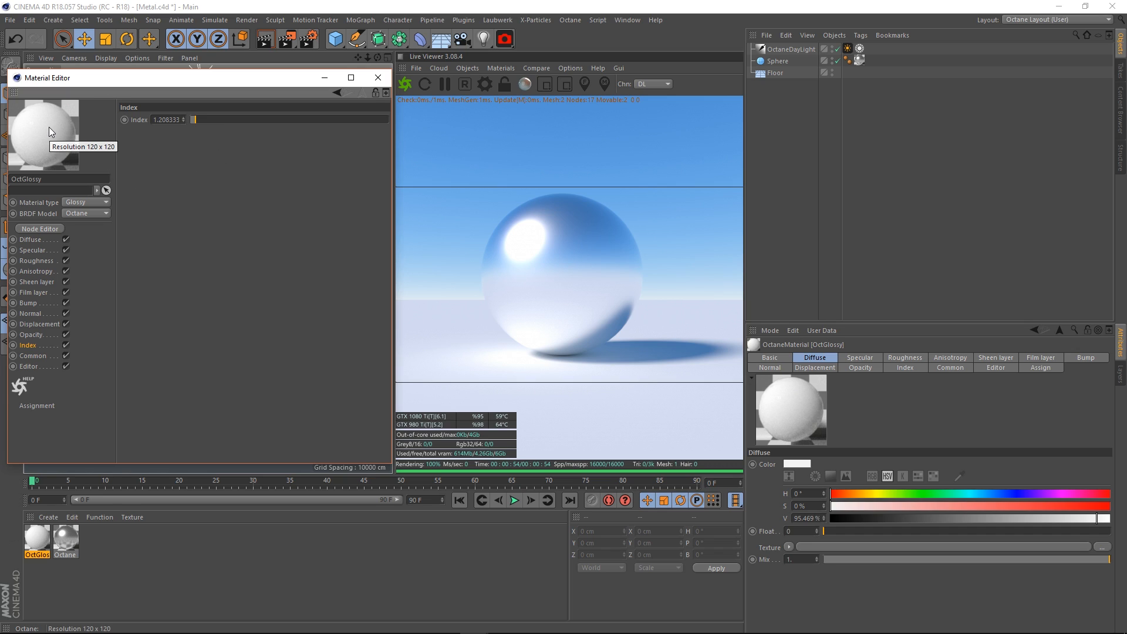
pyautogui.moveTo(196, 118); pyautogui.dragTo(164, 188)
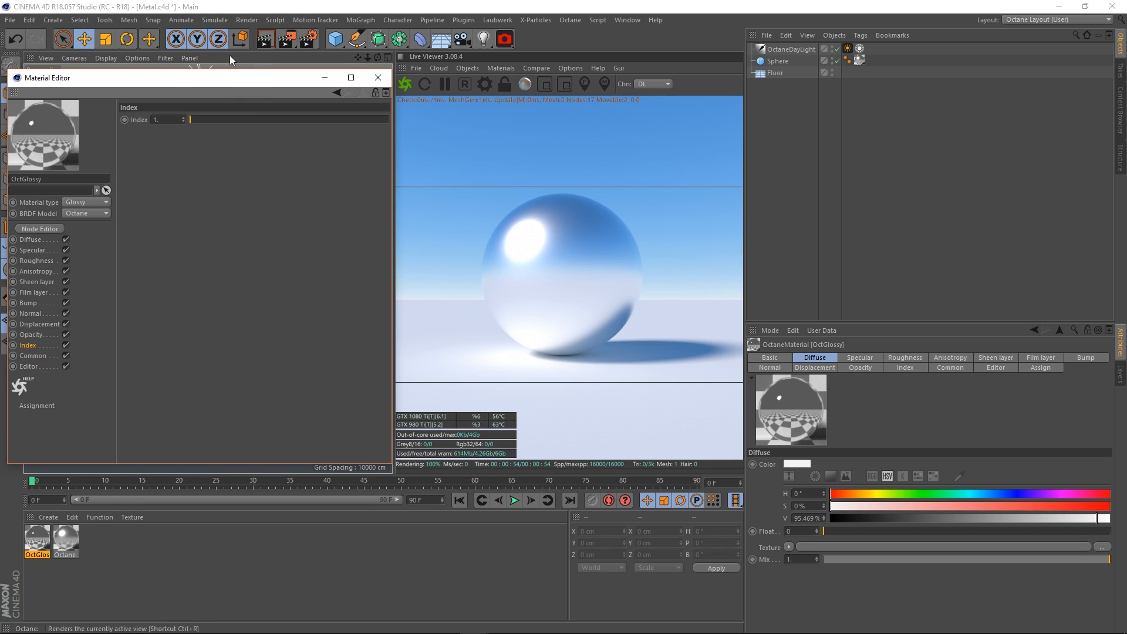
# Step: Try the glossy material's Index at about 1.21 and at 8, and set it back to 1
pyautogui.click(195, 119)
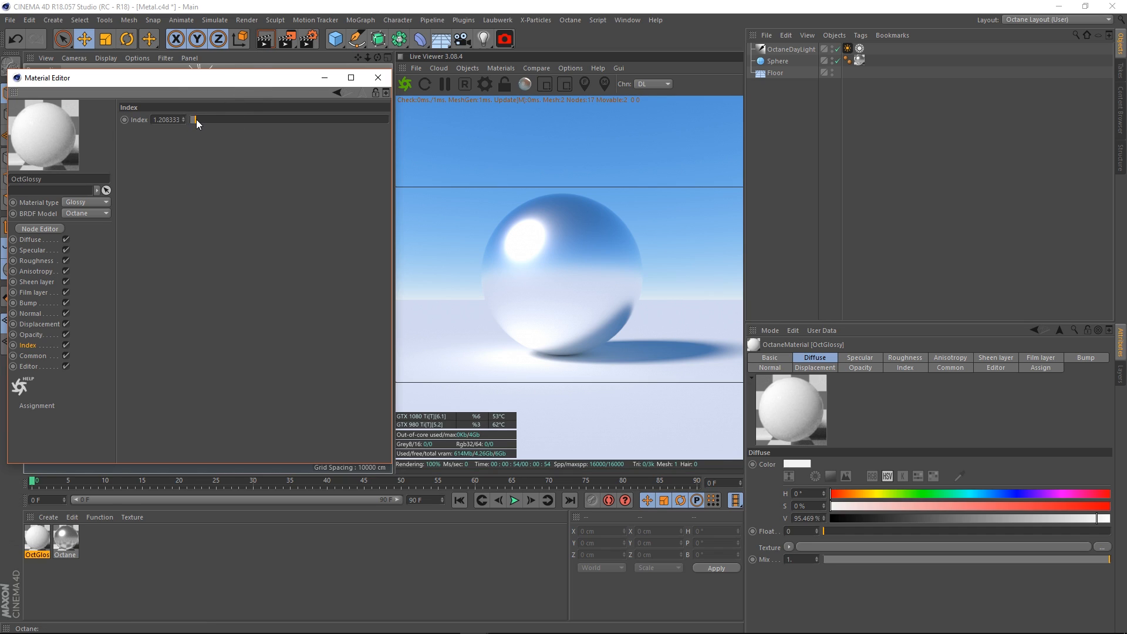
pyautogui.moveTo(196, 121); pyautogui.dragTo(187, 120)
pyautogui.moveTo(250, 121); pyautogui.dragTo(375, 122)
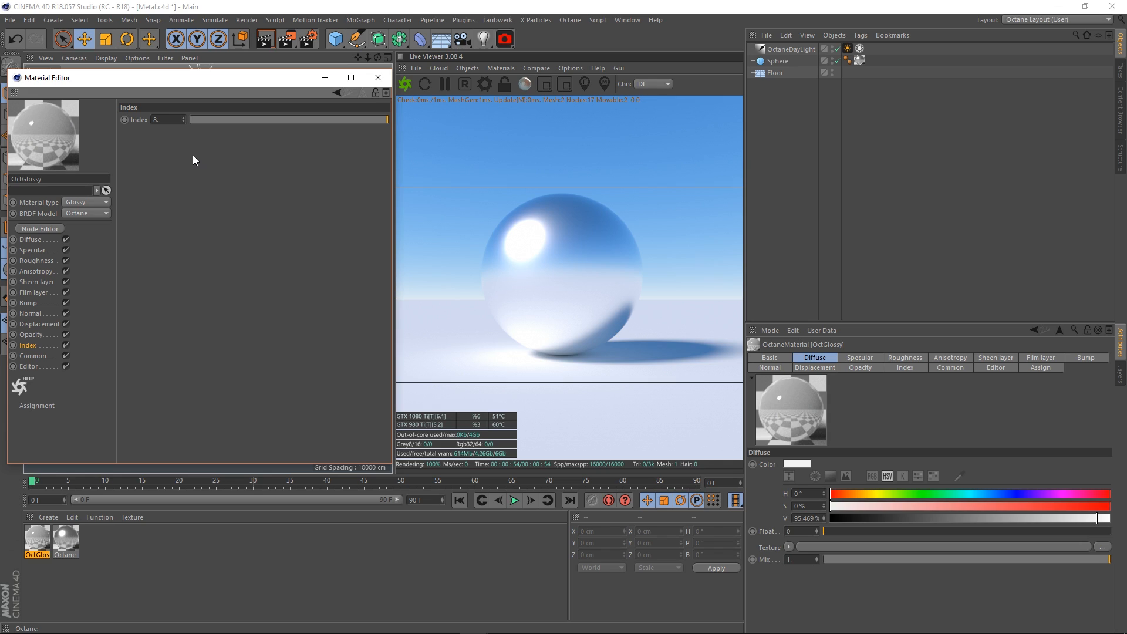
pyautogui.doubleClick(160, 118)
pyautogui.write('1')
pyautogui.press('Return')
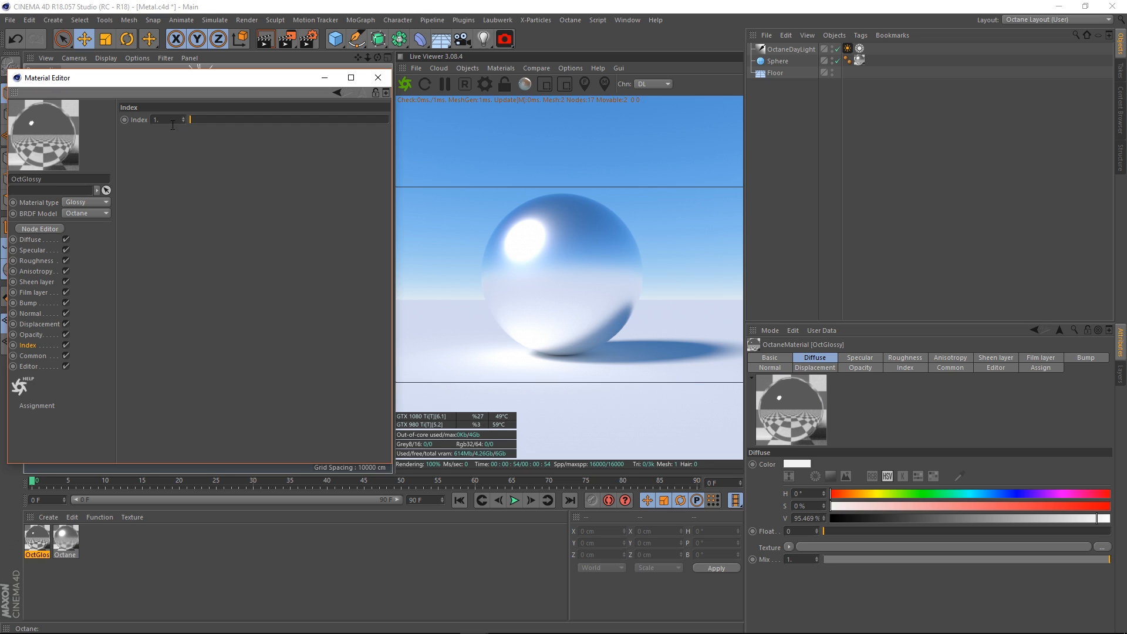
# Step: Compare the glossy material's Index at 1.1875, 1, 1.869 and 4.982, and delete the material
pyautogui.scroll(11, 172, 121)
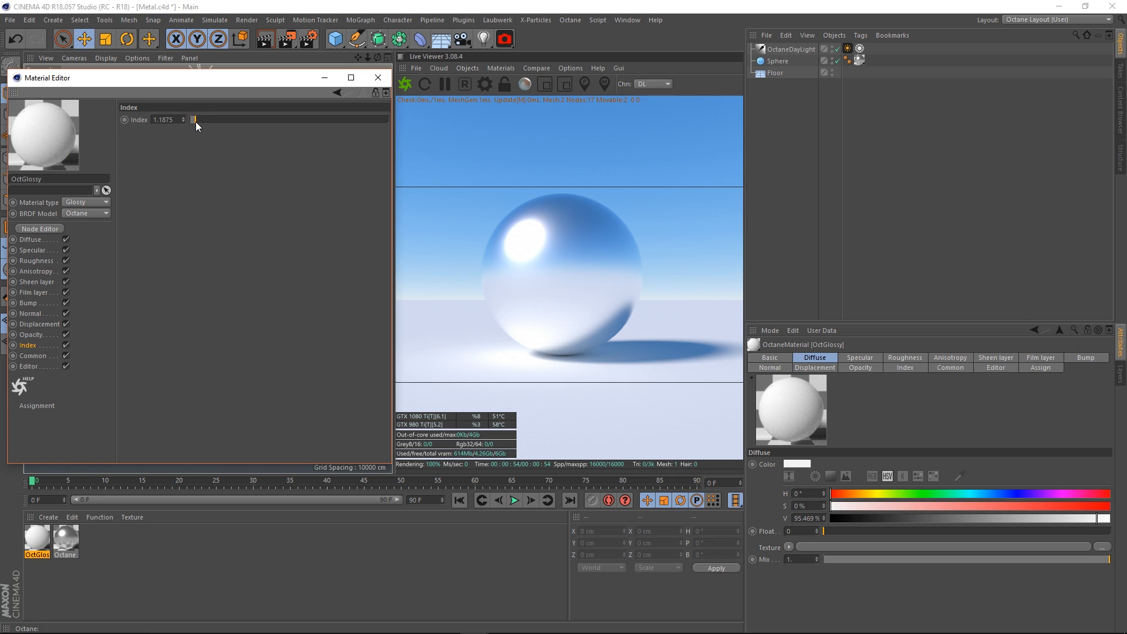
pyautogui.moveTo(196, 122); pyautogui.dragTo(171, 302)
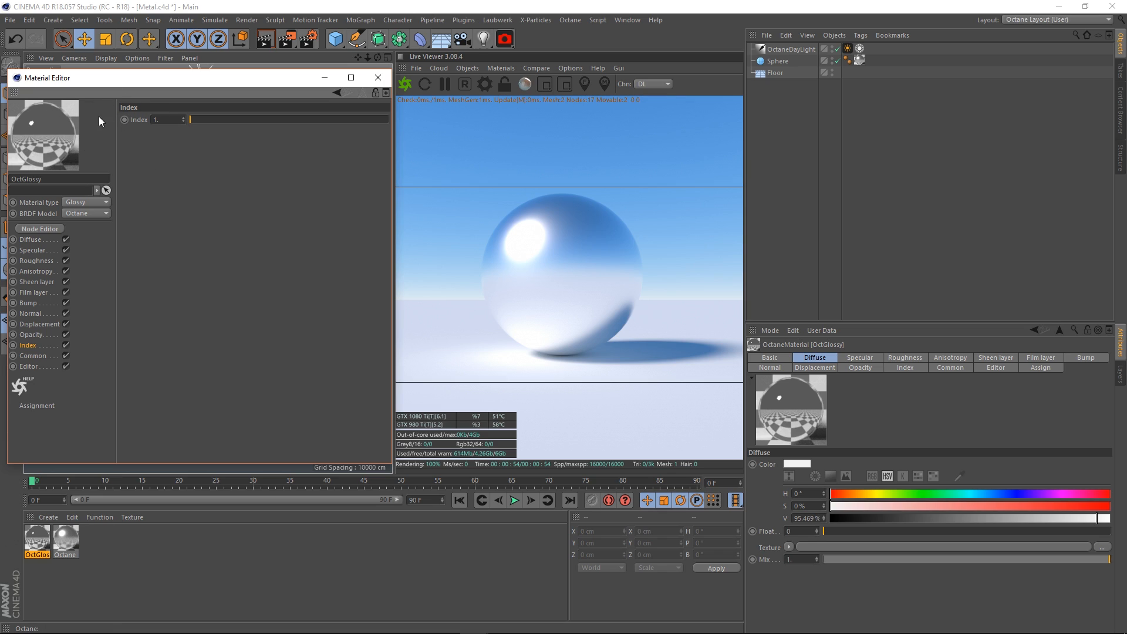
pyautogui.moveTo(183, 121); pyautogui.dragTo(184, 113)
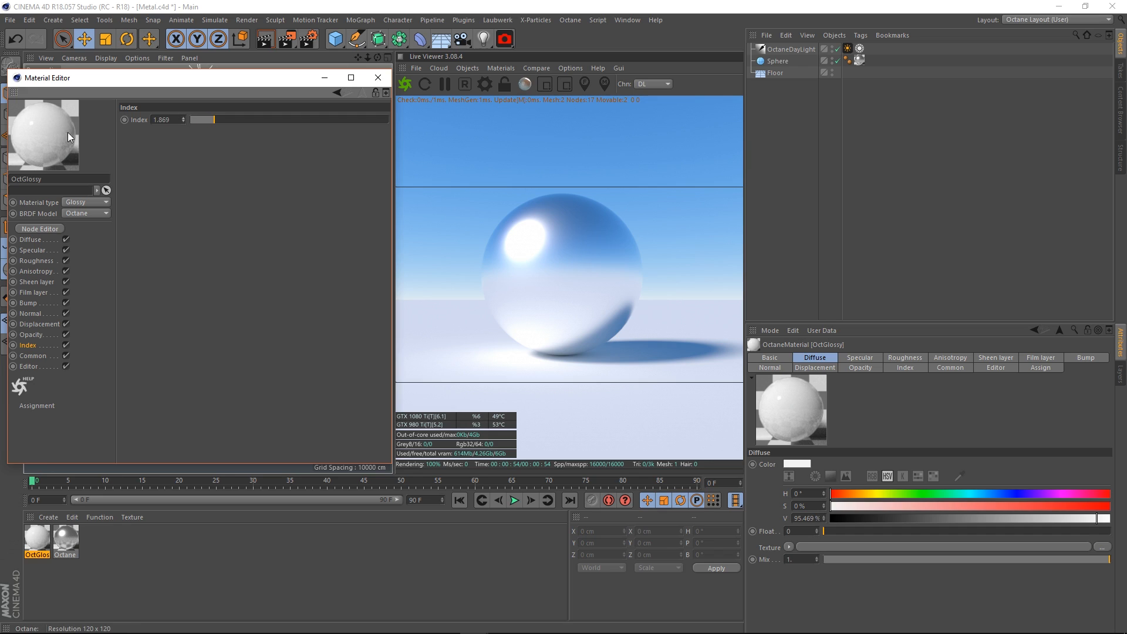
pyautogui.moveTo(183, 118)
pyautogui.mouseDown()
pyautogui.moveTo(184, 106)
pyautogui.moveTo(182, 118)
pyautogui.mouseUp()
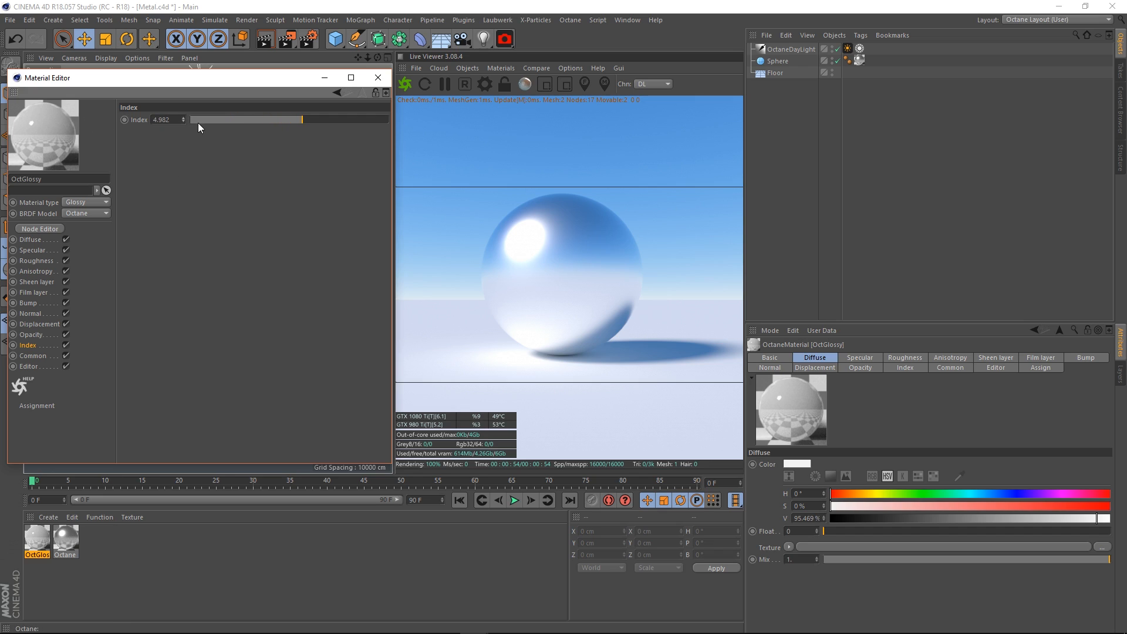
pyautogui.click(35, 540)
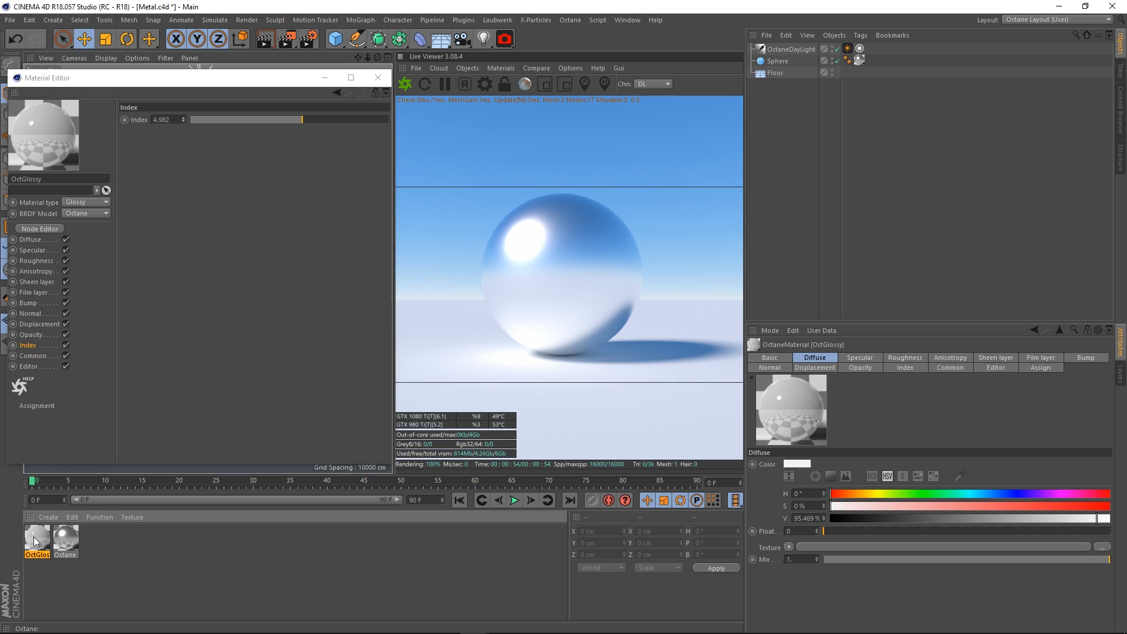
pyautogui.press('Delete')
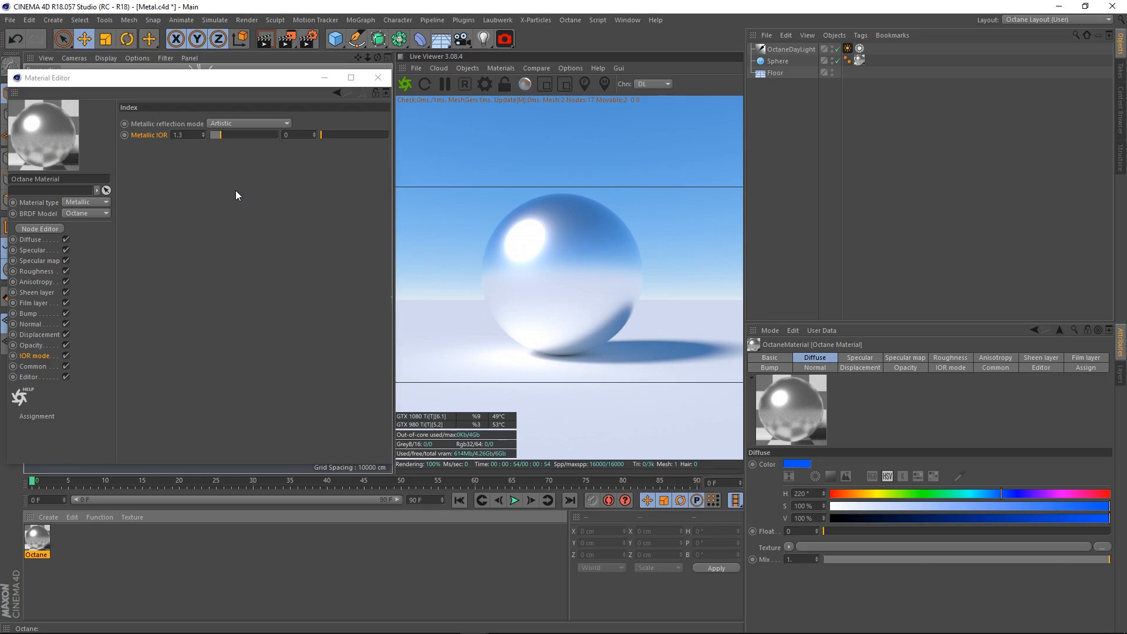
# Step: Set the metallic material's Metallic IOR to 0, keeping the Artistic reflection mode
pyautogui.moveTo(215, 132); pyautogui.dragTo(185, 128)
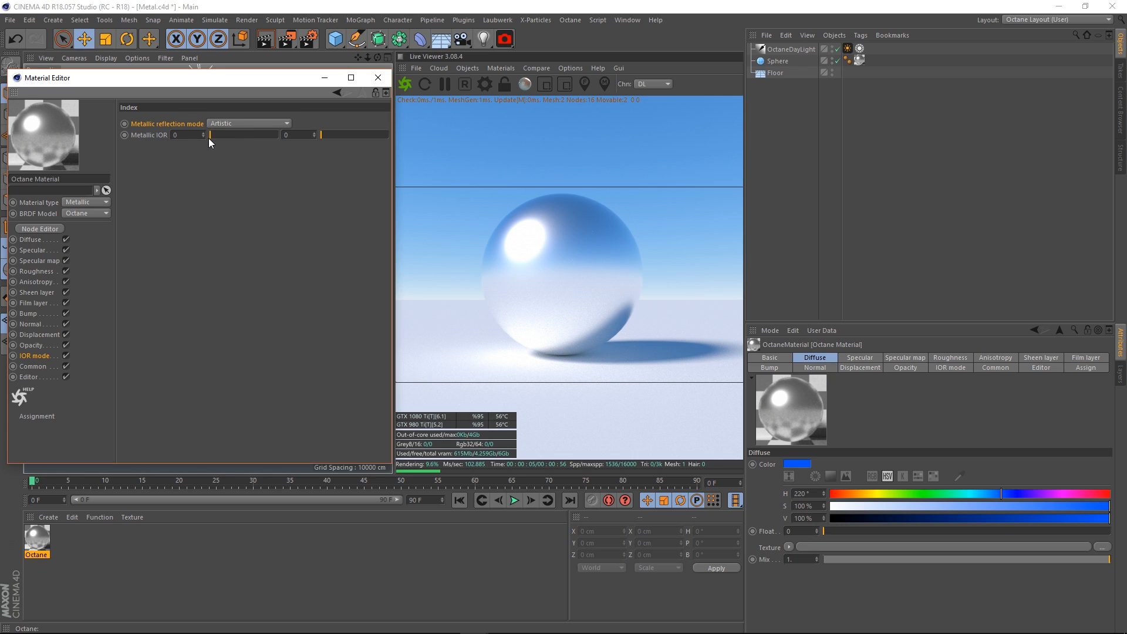
pyautogui.moveTo(209, 138)
pyautogui.mouseDown()
pyautogui.moveTo(272, 139)
pyautogui.moveTo(208, 140)
pyautogui.mouseUp()
pyautogui.click(240, 124)
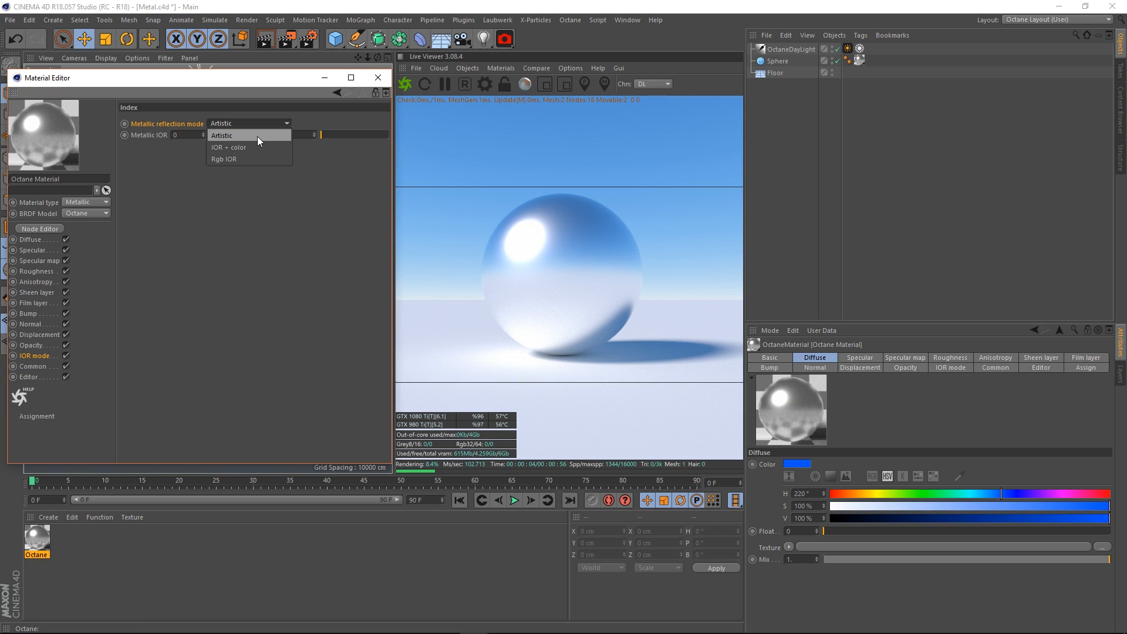
pyautogui.click(257, 136)
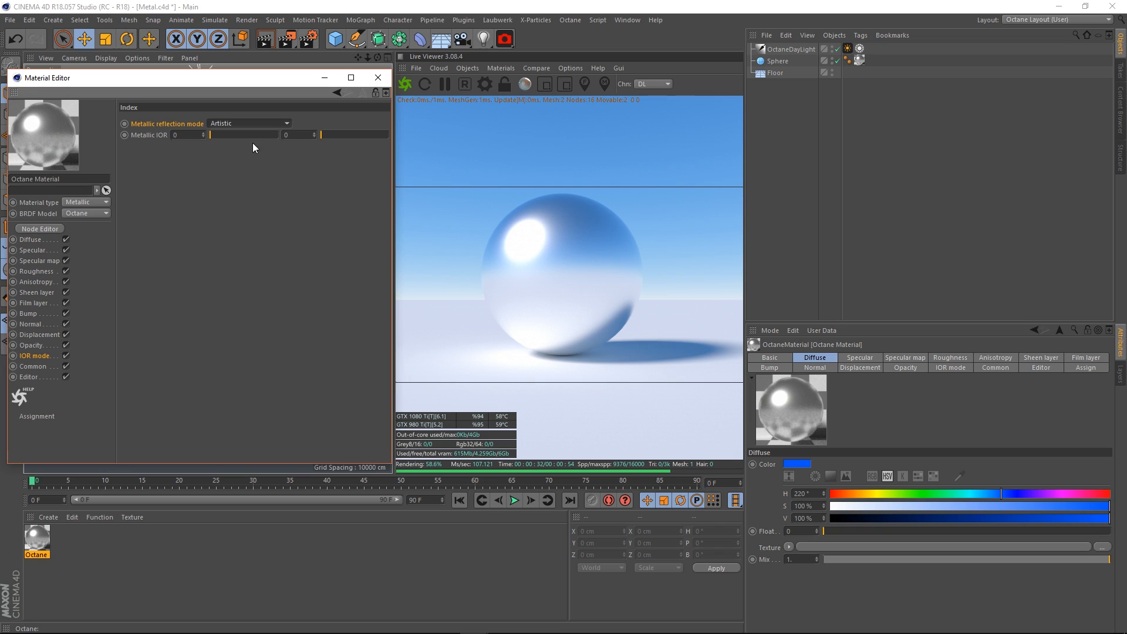
# Step: Try a red specular color at 100% saturation on the metallic material and return it to white
pyautogui.click(33, 250)
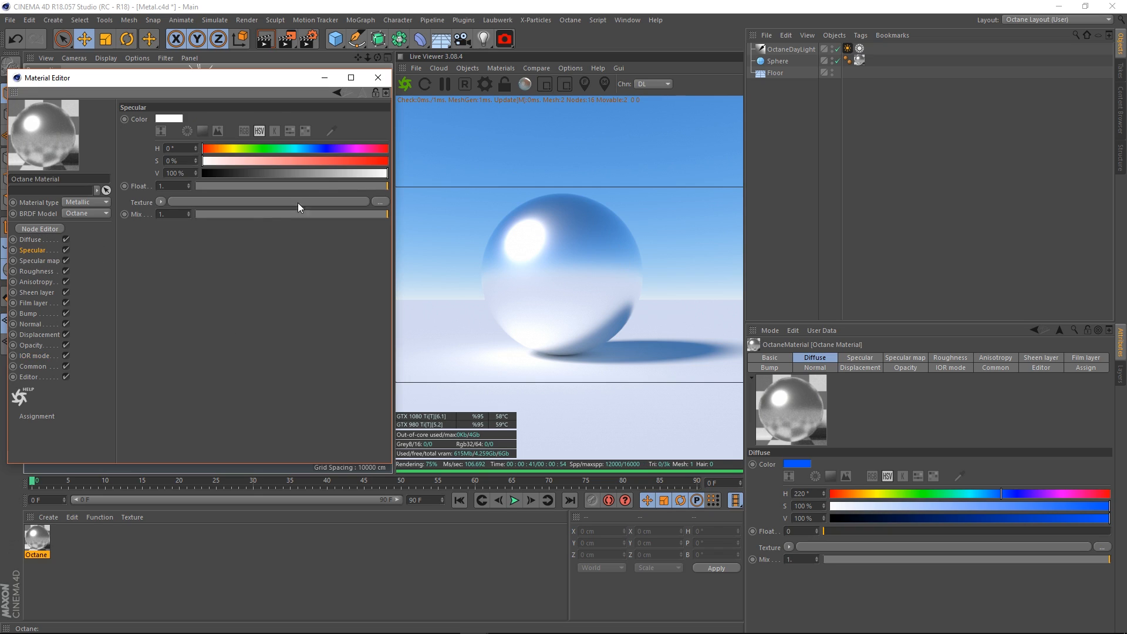
pyautogui.moveTo(297, 160); pyautogui.dragTo(388, 161)
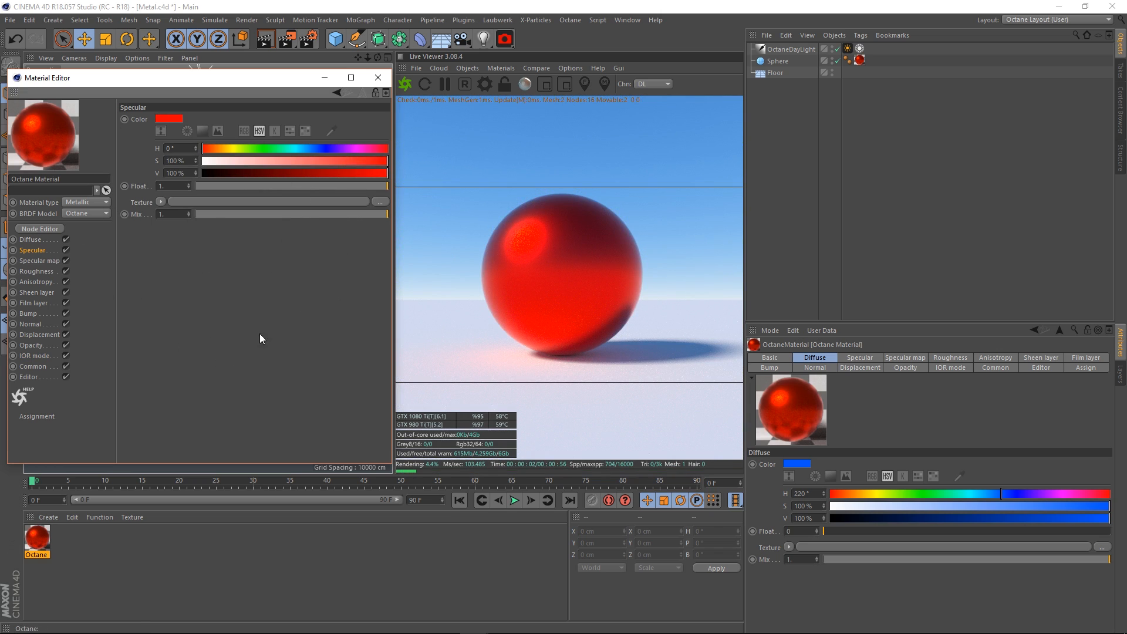
pyautogui.moveTo(227, 162); pyautogui.dragTo(198, 165)
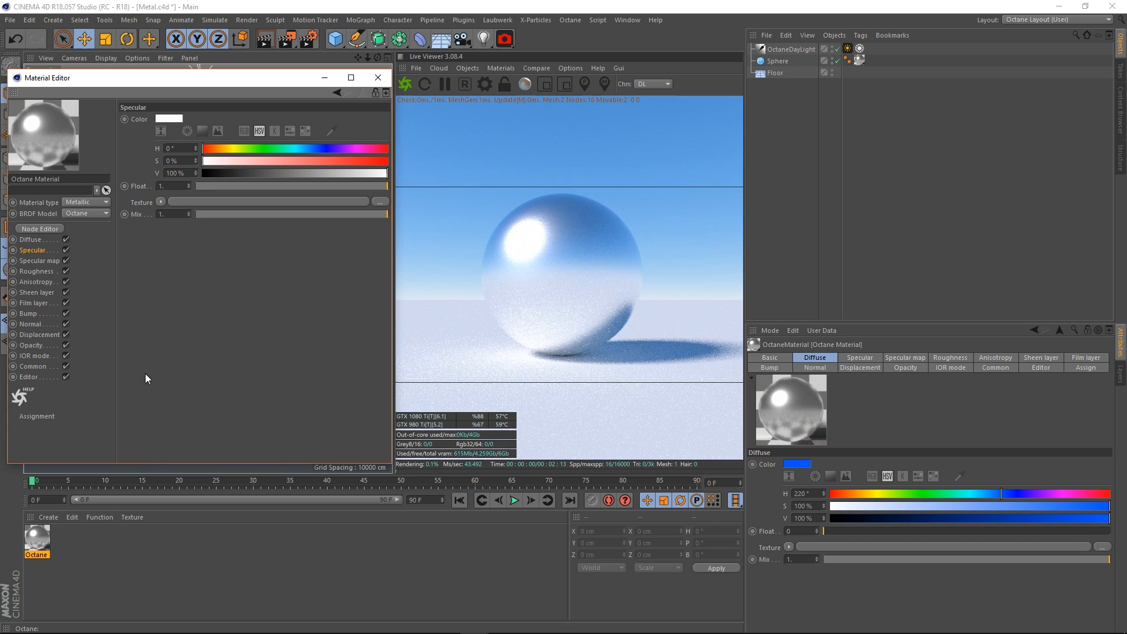
# Step: Switch the material's metallic reflection mode to IOR + color
pyautogui.click(45, 356)
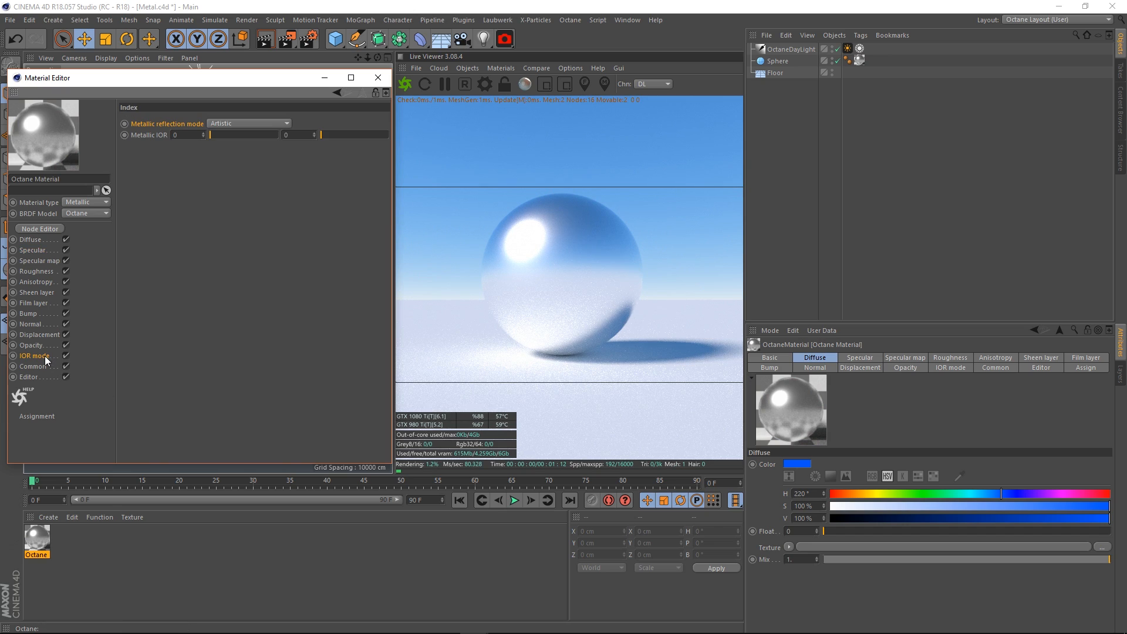
pyautogui.click(235, 123)
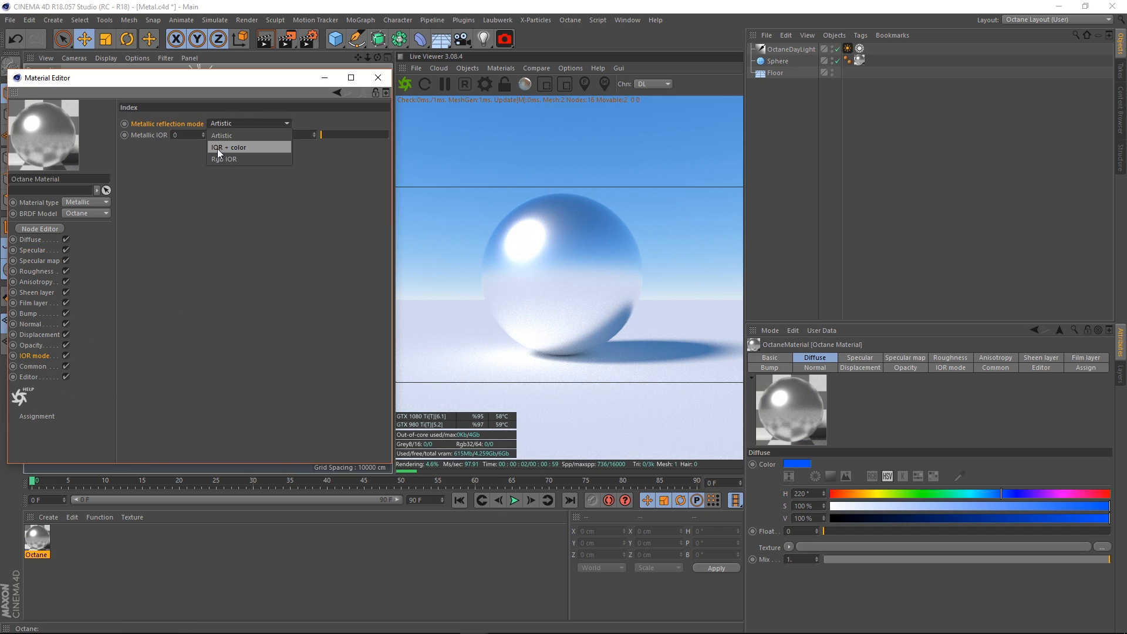
pyautogui.click(246, 147)
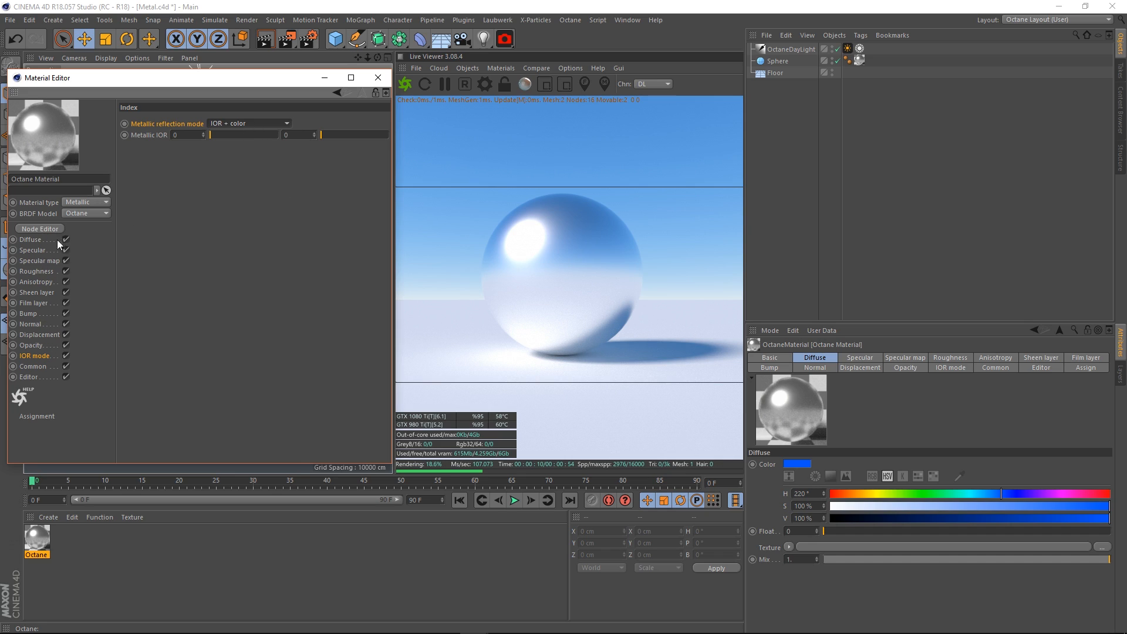
# Step: Set the metallic material's specular color to a golden yellow with hue 50° and saturation 100%
pyautogui.click(31, 251)
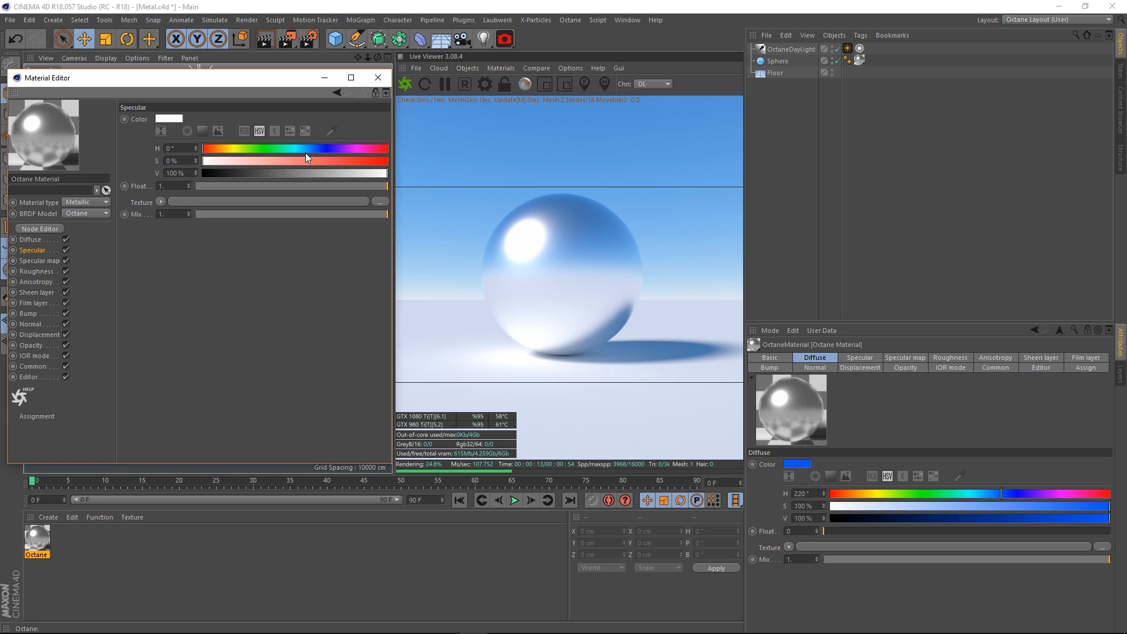
pyautogui.moveTo(311, 161); pyautogui.dragTo(437, 156)
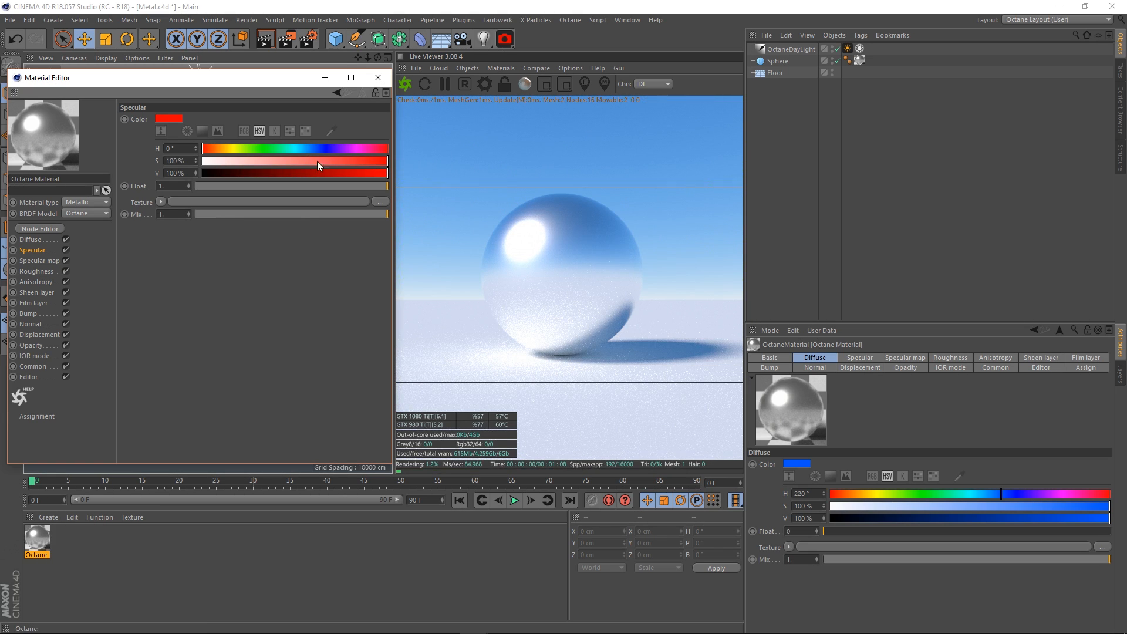
pyautogui.moveTo(228, 147); pyautogui.dragTo(222, 148)
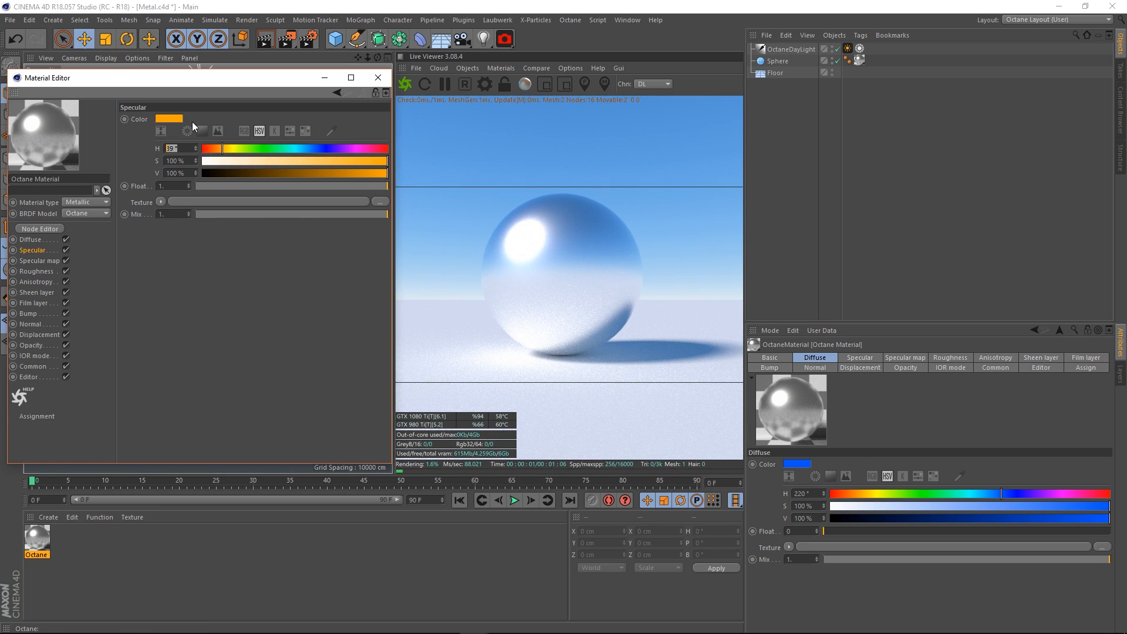
pyautogui.press('Return')
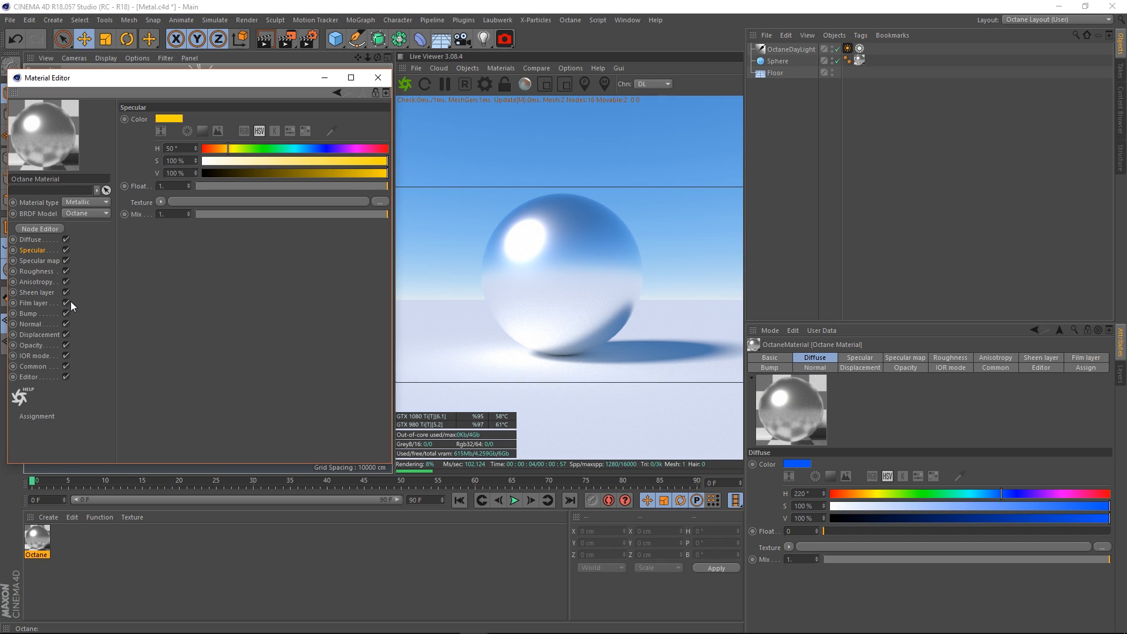
# Step: Compare the Artistic and IOR + color reflection modes, and set Metallic IOR to 0.177 in IOR + color
pyautogui.click(34, 356)
pyautogui.click(238, 124)
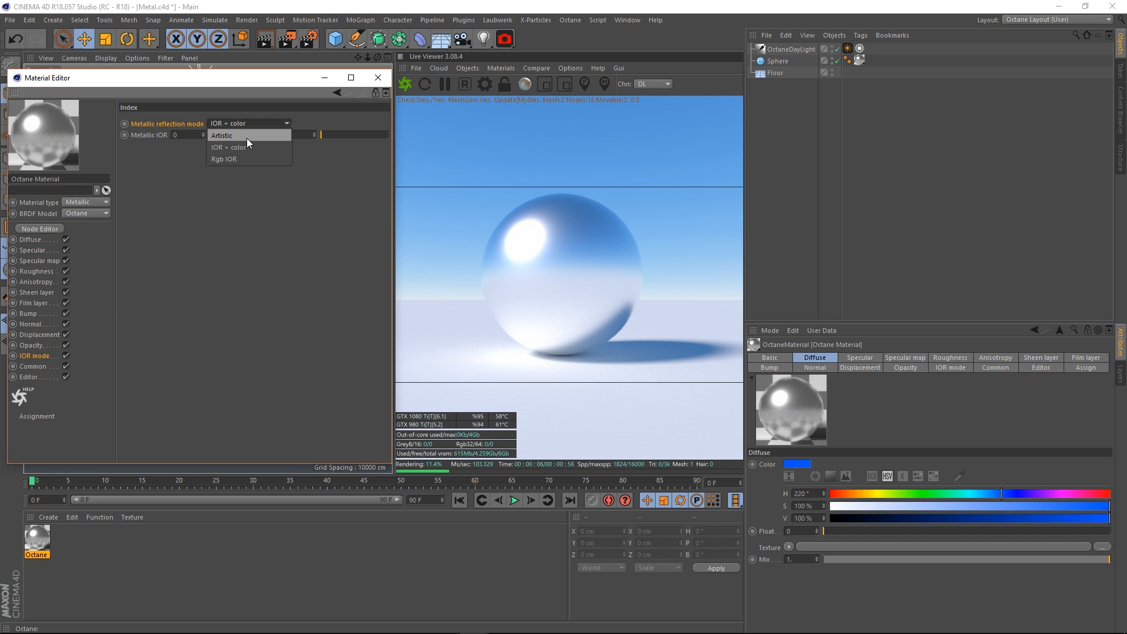
pyautogui.click(246, 138)
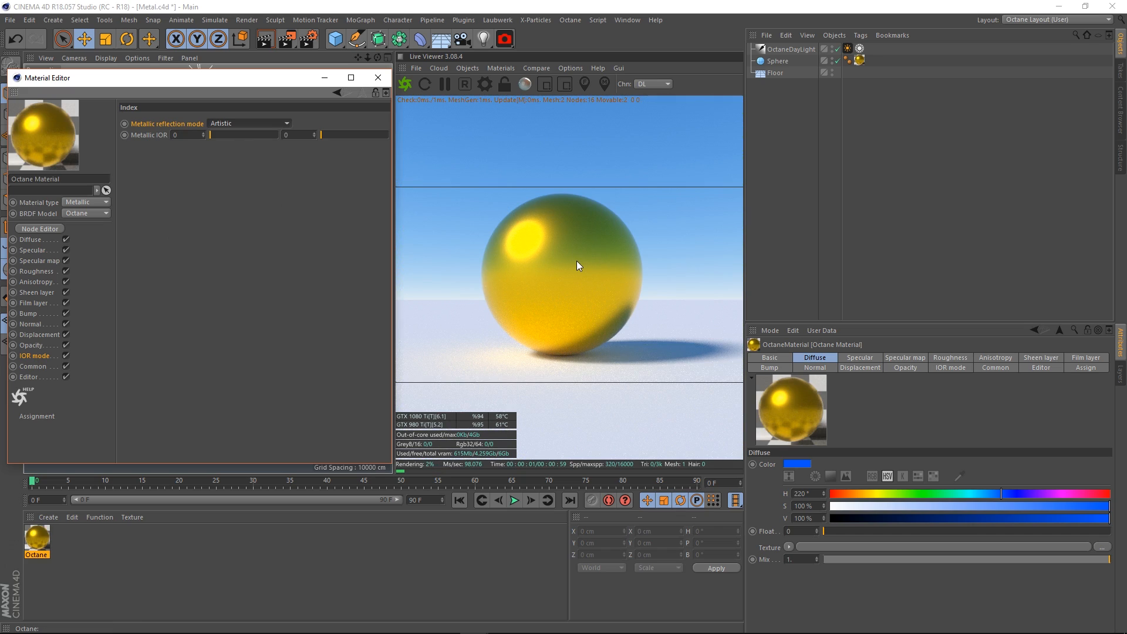
pyautogui.click(259, 123)
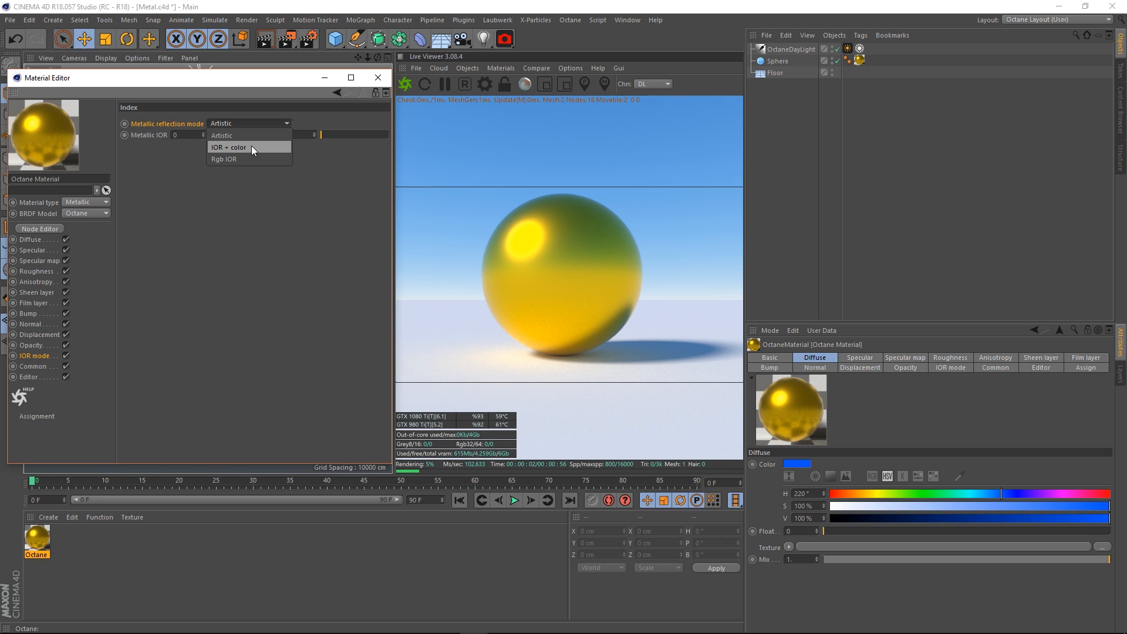
pyautogui.click(252, 147)
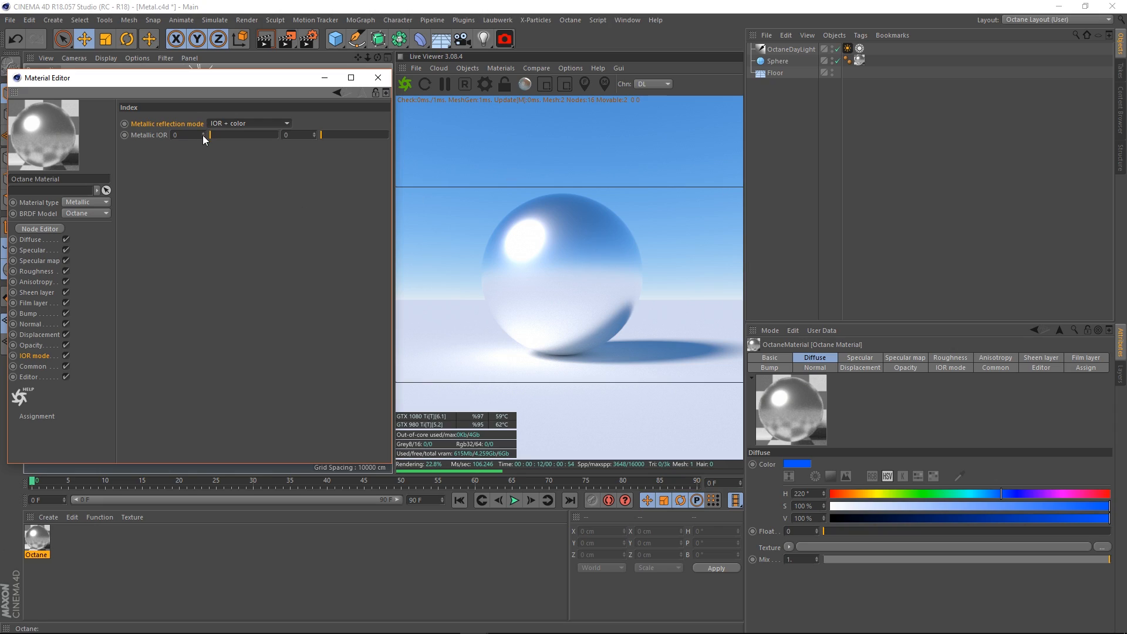
pyautogui.moveTo(202, 135); pyautogui.dragTo(203, 137)
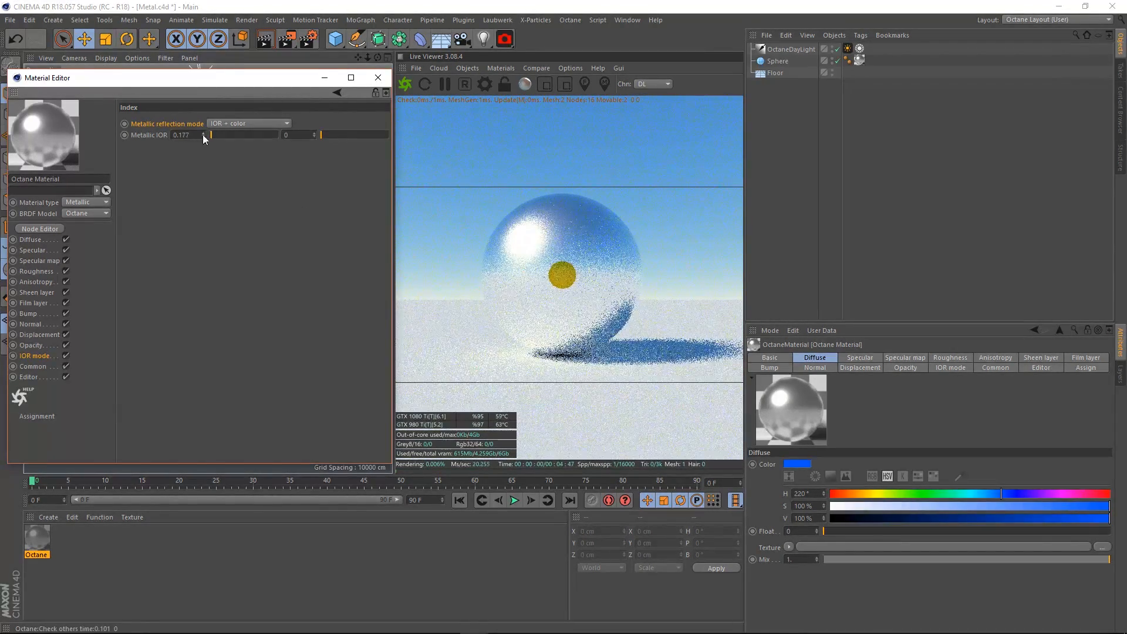
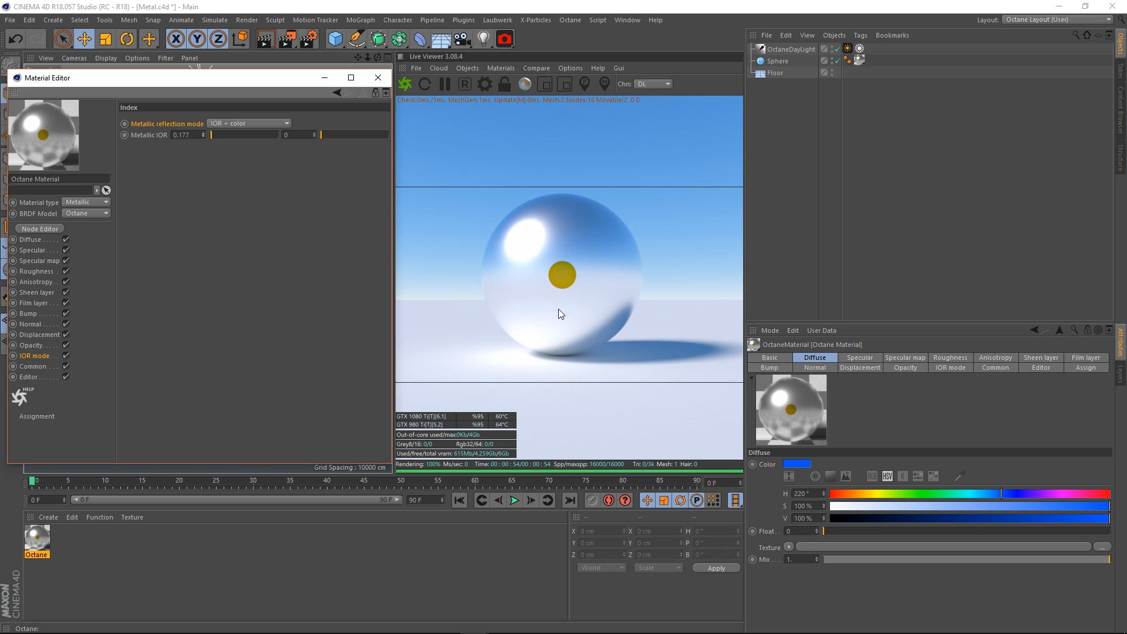
# Step: Switch the metallic reflection mode to Artistic and make the diffuse color red with hue 0°
pyautogui.click(213, 125)
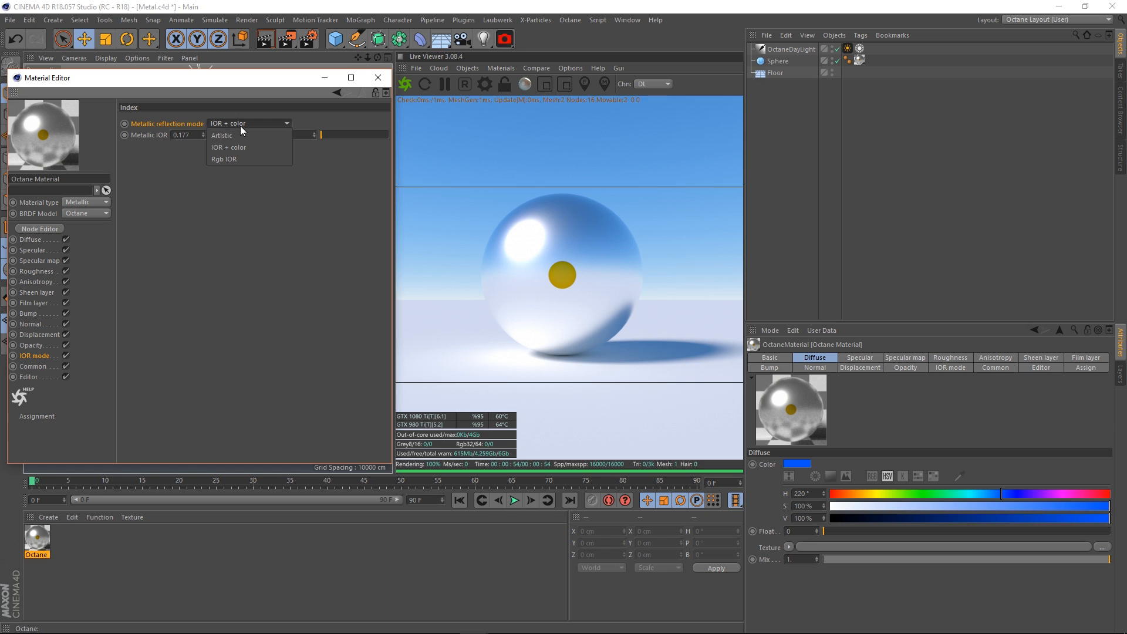
pyautogui.click(245, 129)
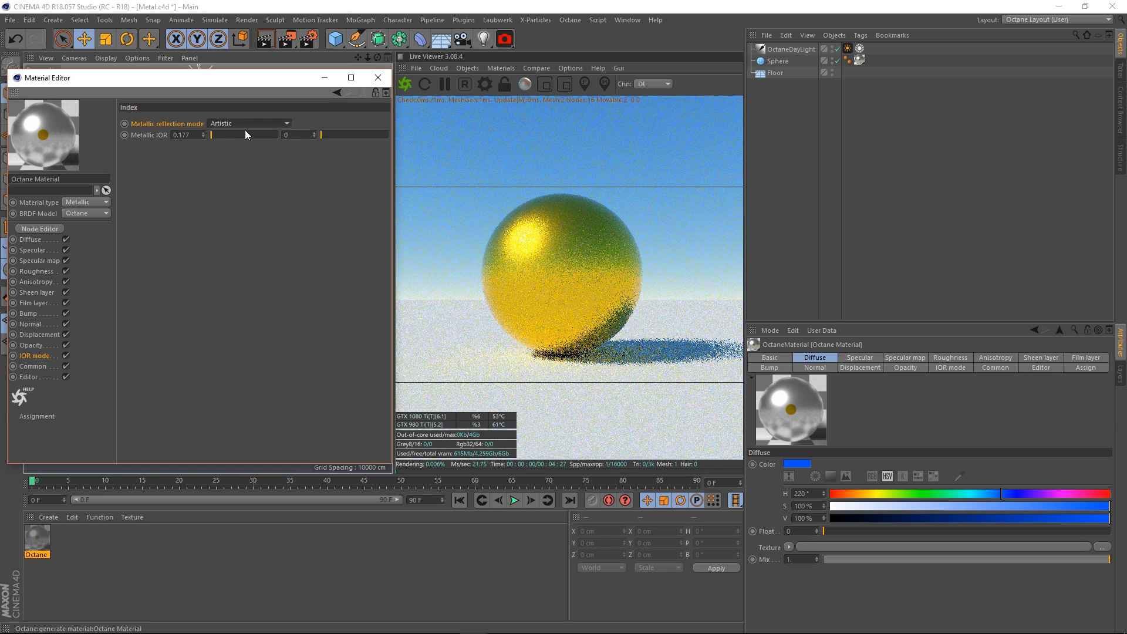
pyautogui.click(34, 238)
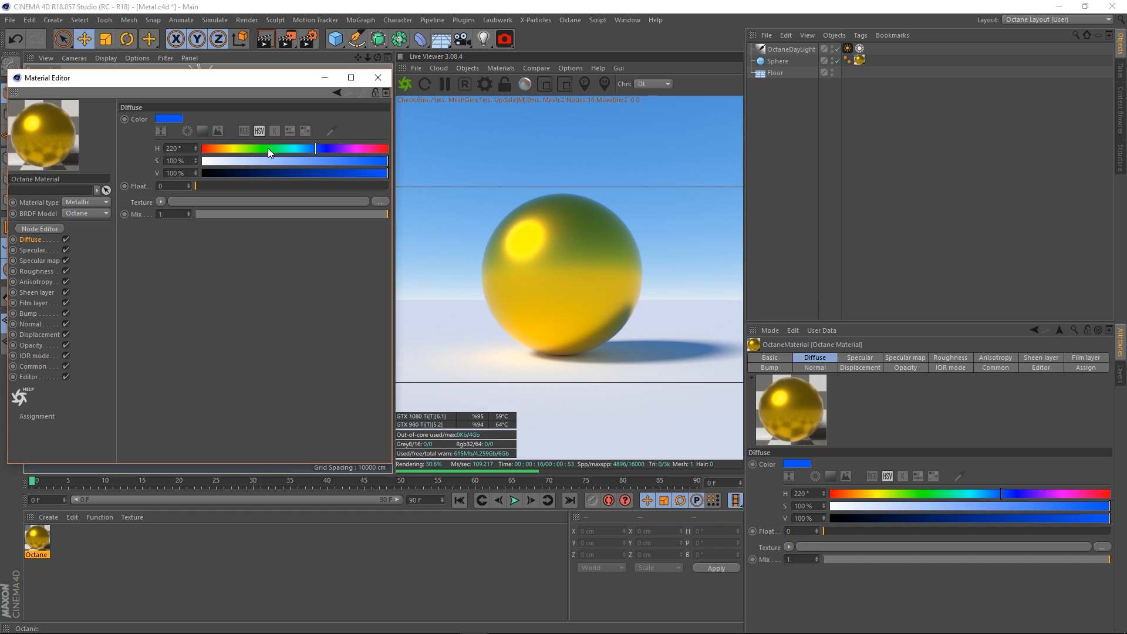
pyautogui.moveTo(268, 148); pyautogui.dragTo(194, 153)
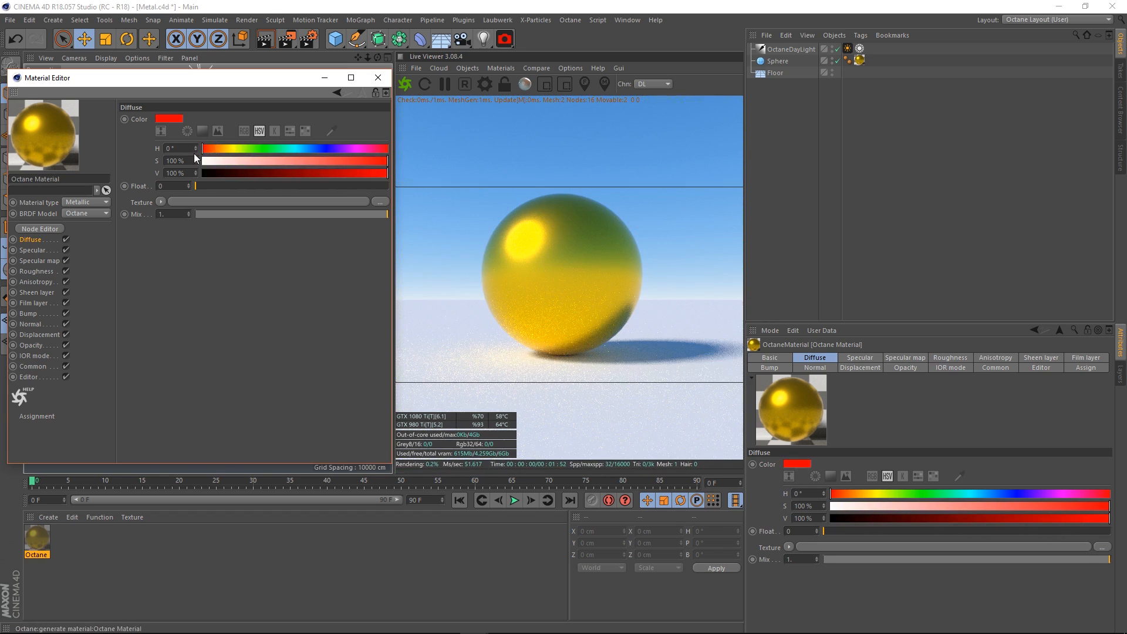
# Step: Try red, green (120°) and blue (229°) specular hues, and return the specular color to white at 0% saturation
pyautogui.click(32, 250)
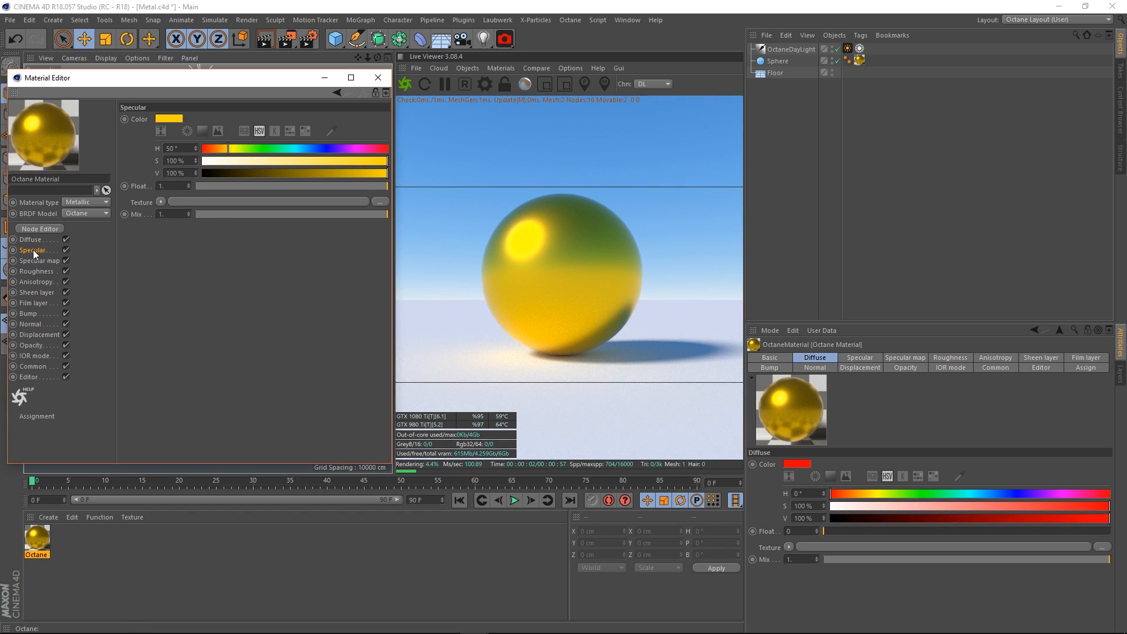
pyautogui.moveTo(285, 151); pyautogui.dragTo(191, 156)
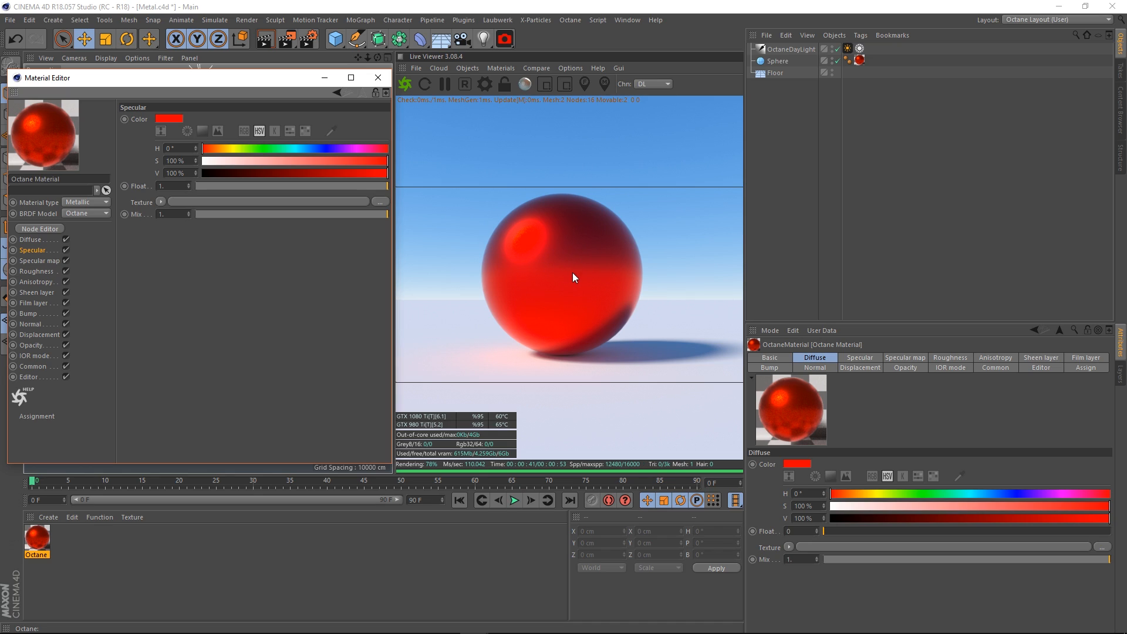
pyautogui.click(265, 150)
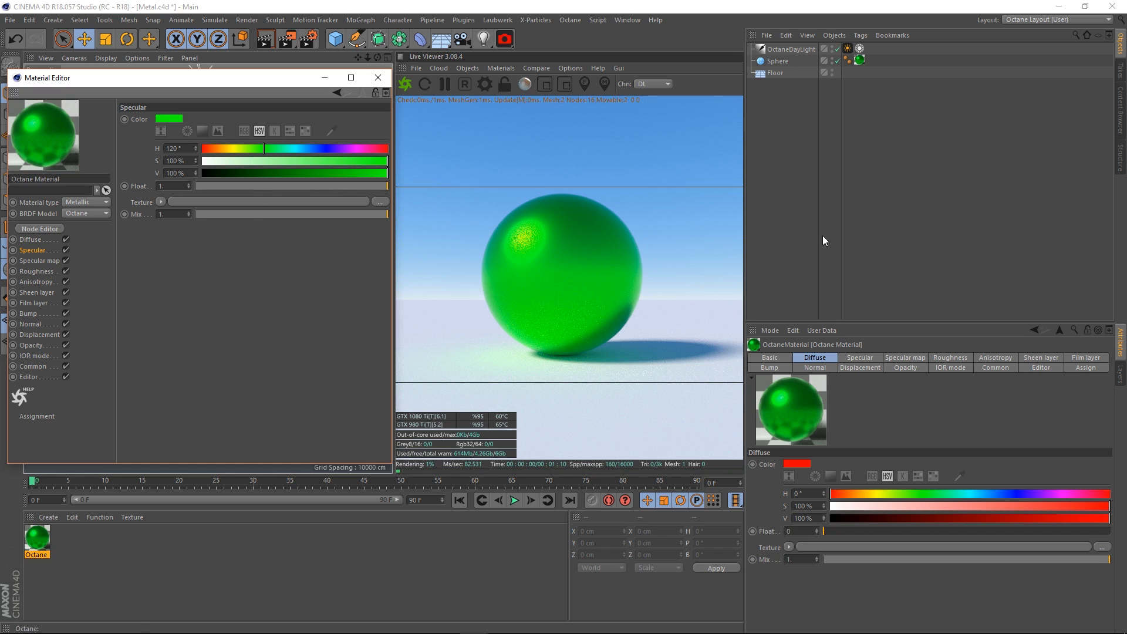
pyautogui.click(320, 148)
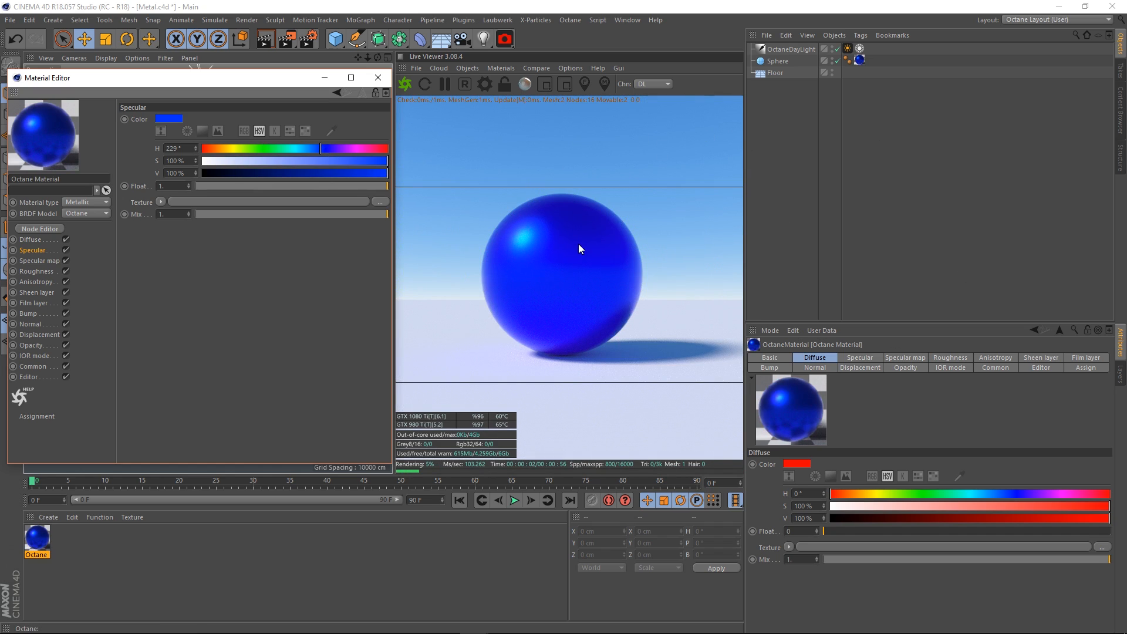
pyautogui.moveTo(308, 159); pyautogui.dragTo(146, 185)
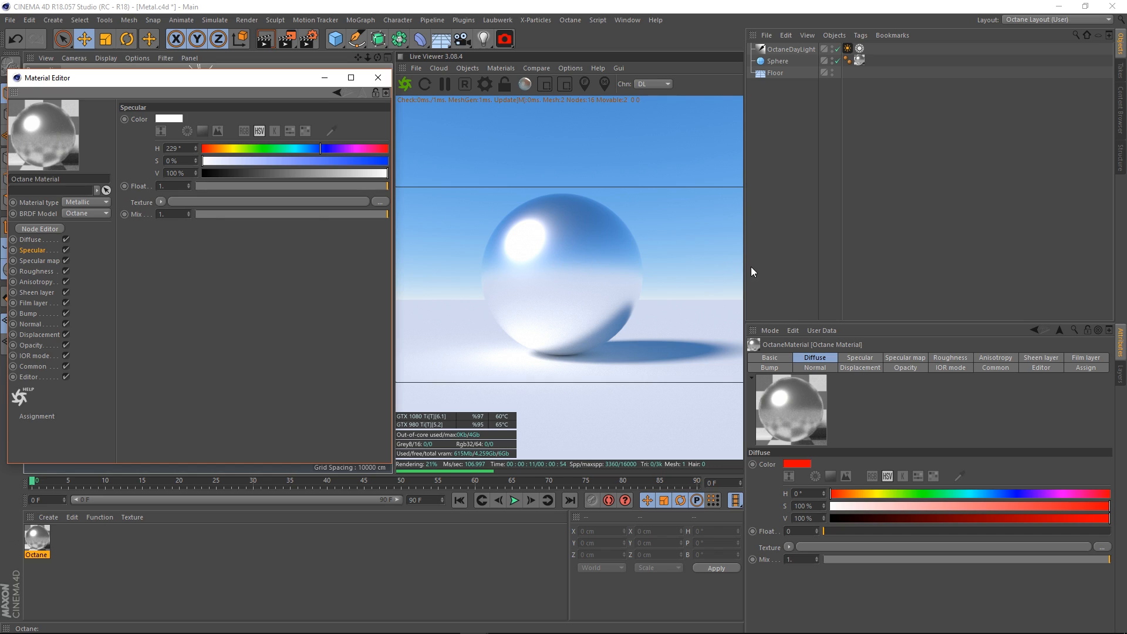
# Step: Change the metallic reflection mode from Artistic to IOR + color with the white specular color
pyautogui.click(40, 357)
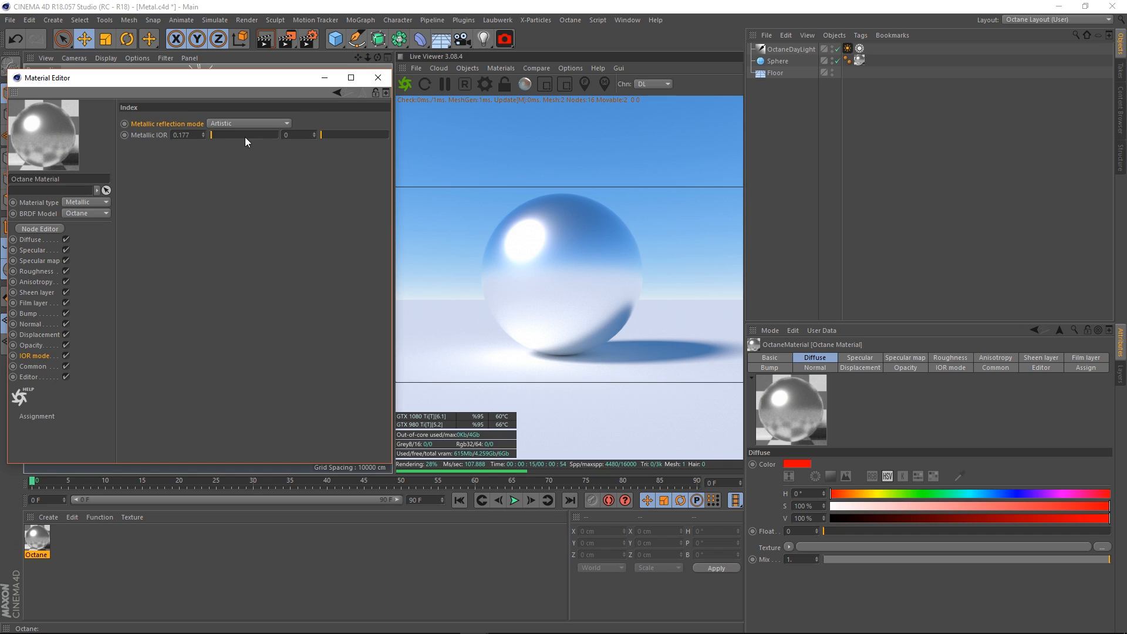
pyautogui.click(232, 125)
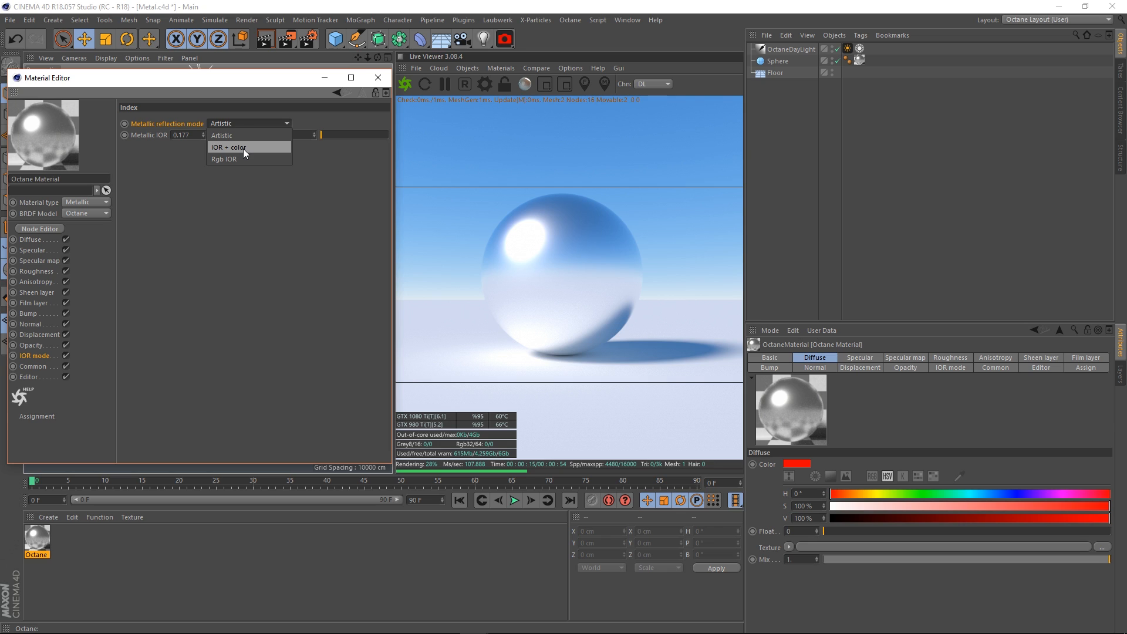
pyautogui.click(243, 150)
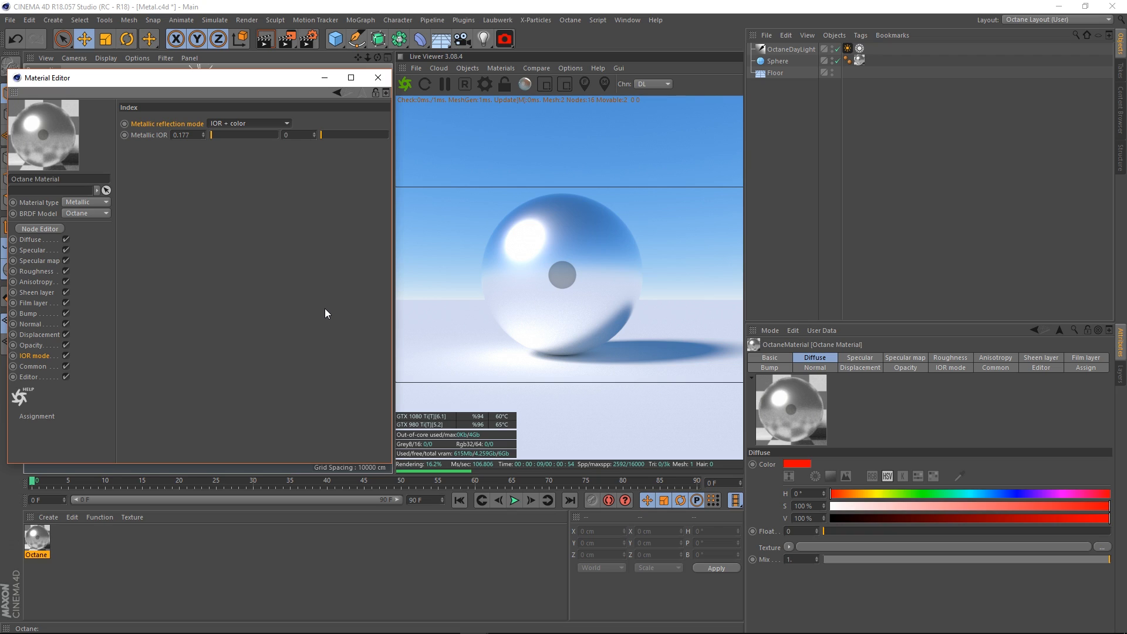
# Step: Set the specular color to green with hue 109° and saturation 100%, and raise Metallic IOR to about 0.35
pyautogui.click(40, 252)
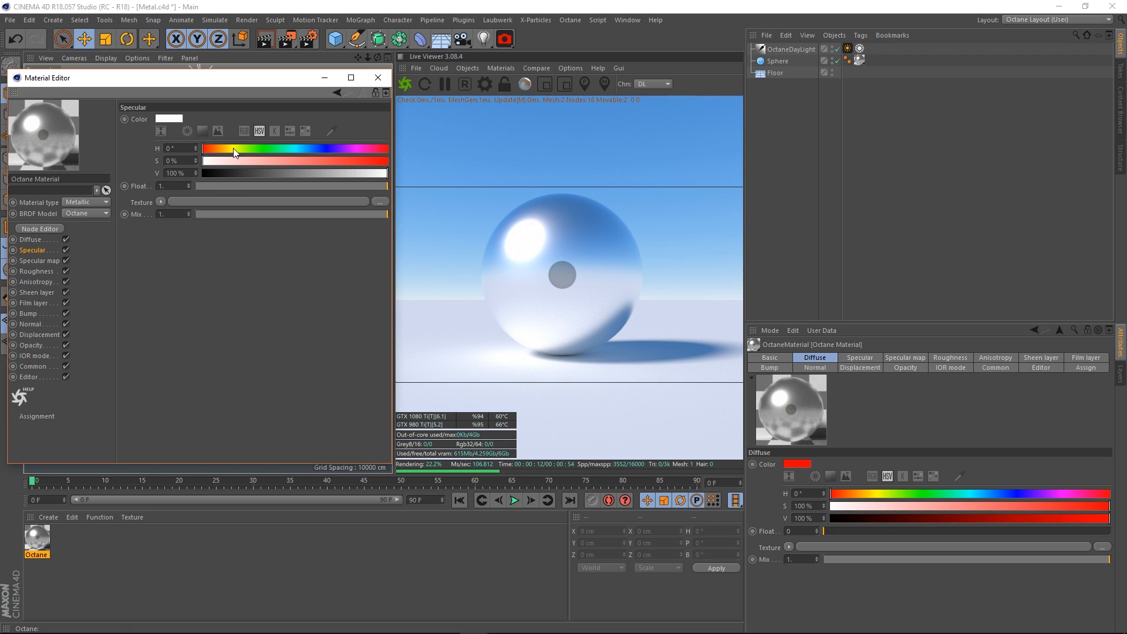
pyautogui.moveTo(235, 151); pyautogui.dragTo(259, 151)
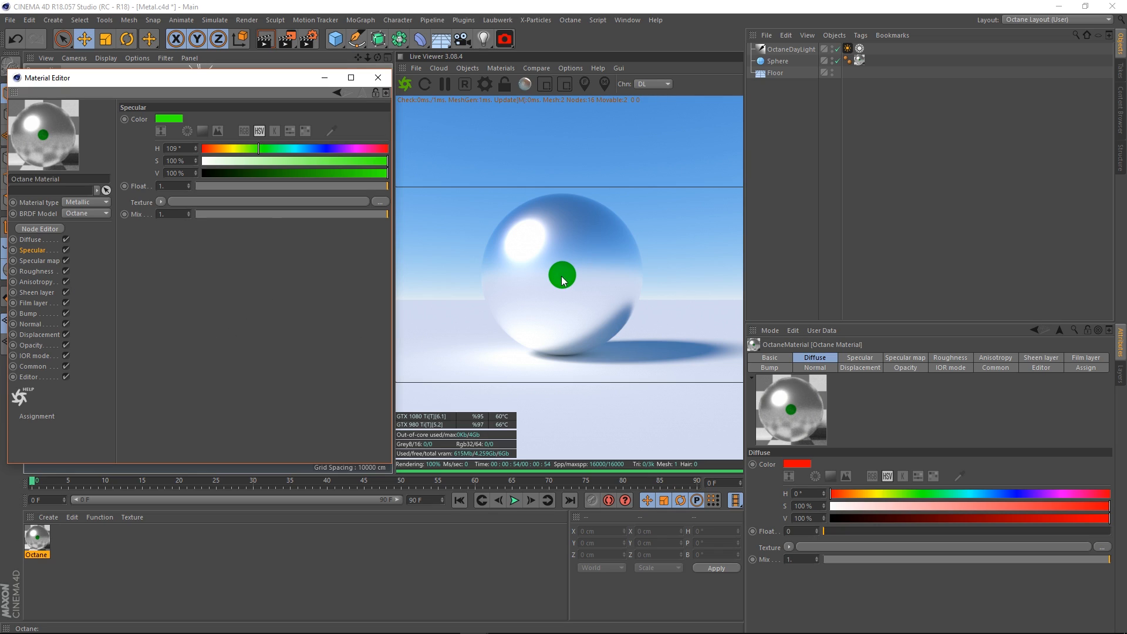
pyautogui.click(36, 356)
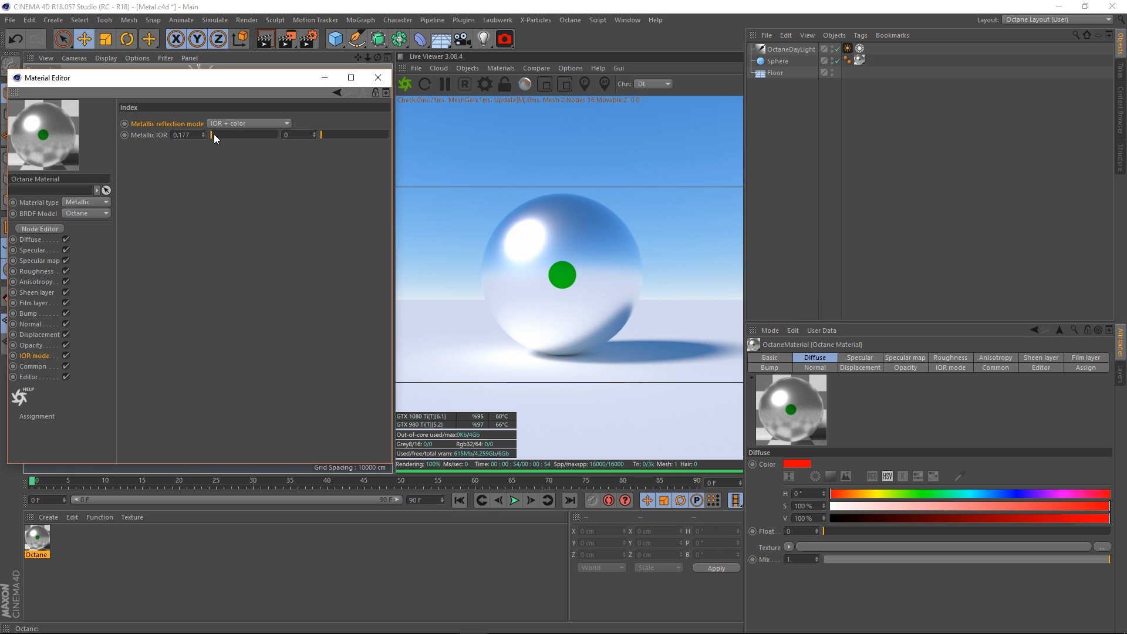
pyautogui.moveTo(213, 134); pyautogui.dragTo(214, 135)
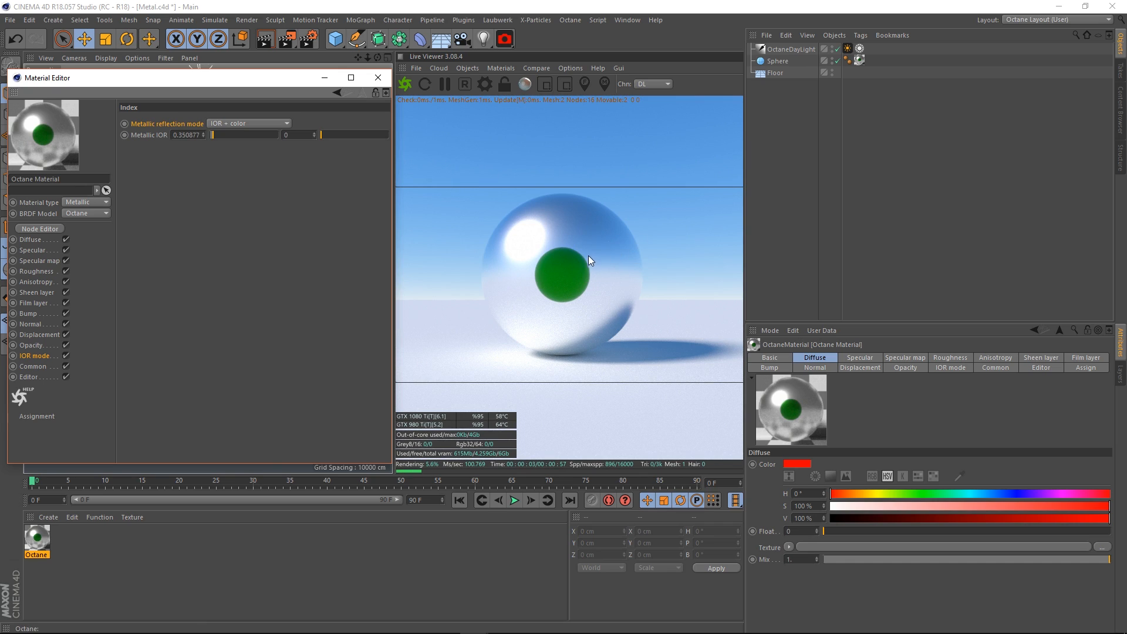
# Step: Change the material's specular color from green to golden yellow by setting its hue to 50°
pyautogui.click(32, 249)
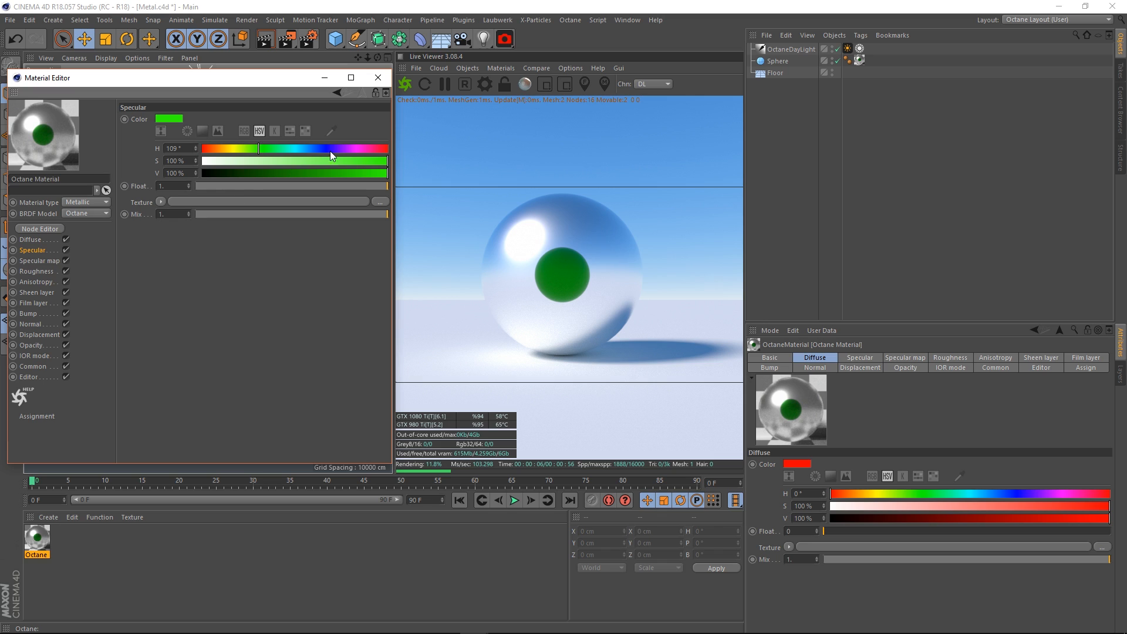
pyautogui.moveTo(296, 154); pyautogui.dragTo(230, 150)
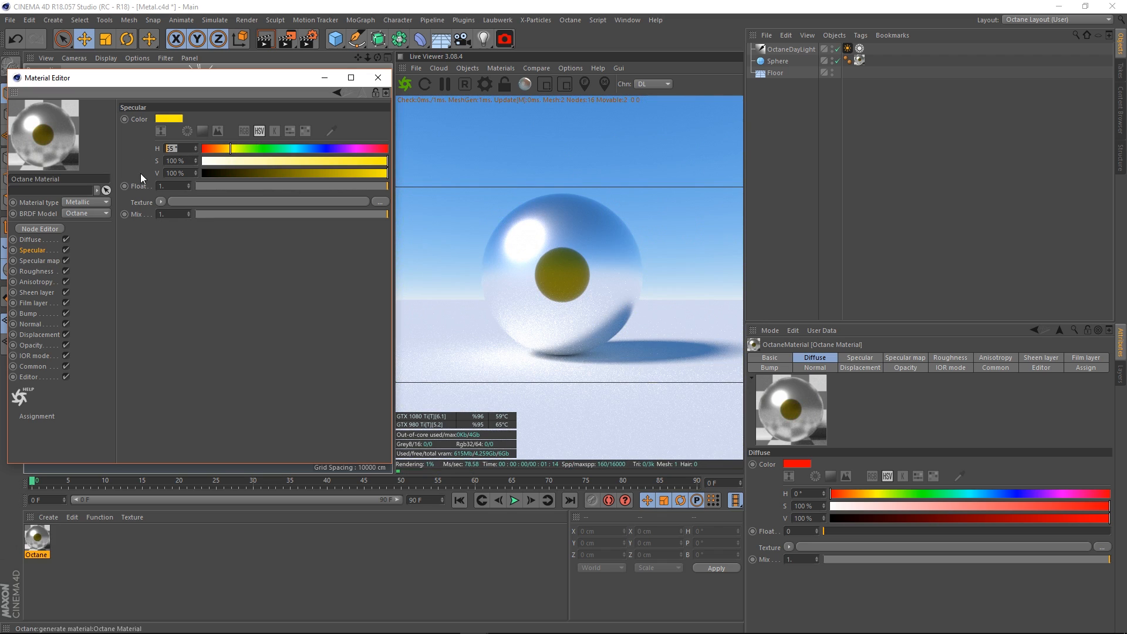
pyautogui.write('50')
pyautogui.press('Return')
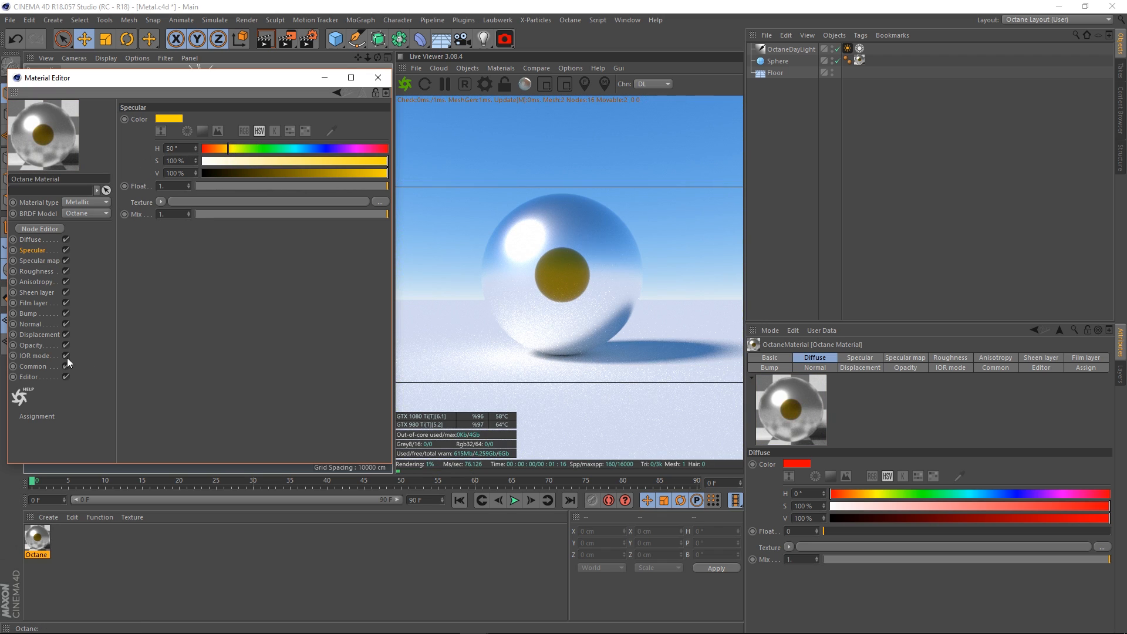
# Step: Raise the material's Metallic IOR to about 0.42 and on to about 0.91 in IOR + color mode
pyautogui.click(27, 356)
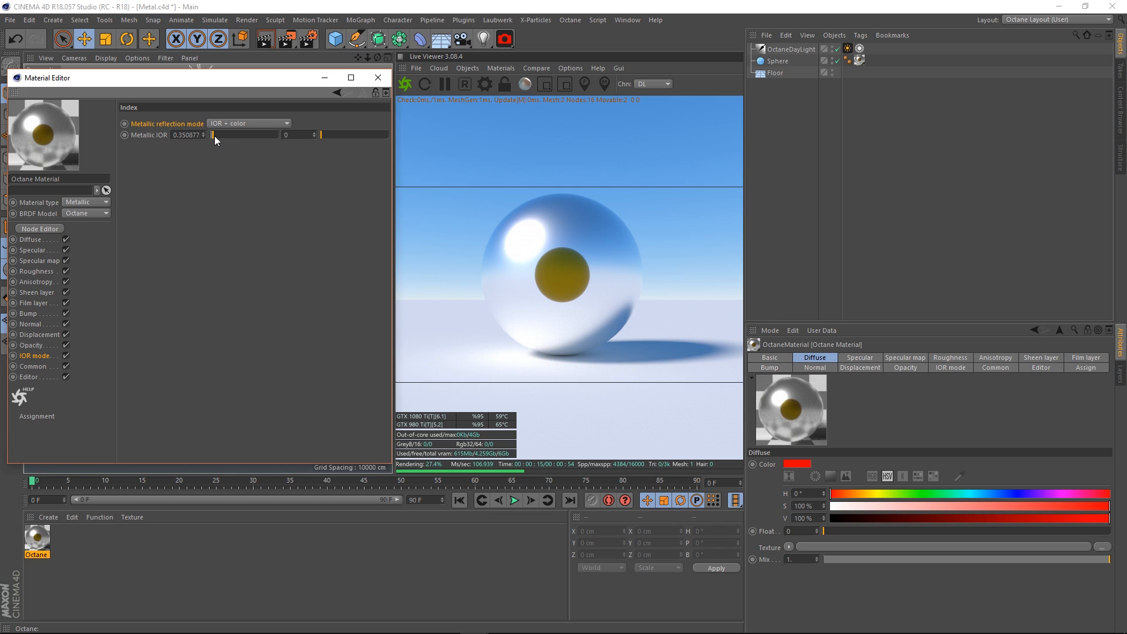
pyautogui.moveTo(214, 135); pyautogui.dragTo(213, 136)
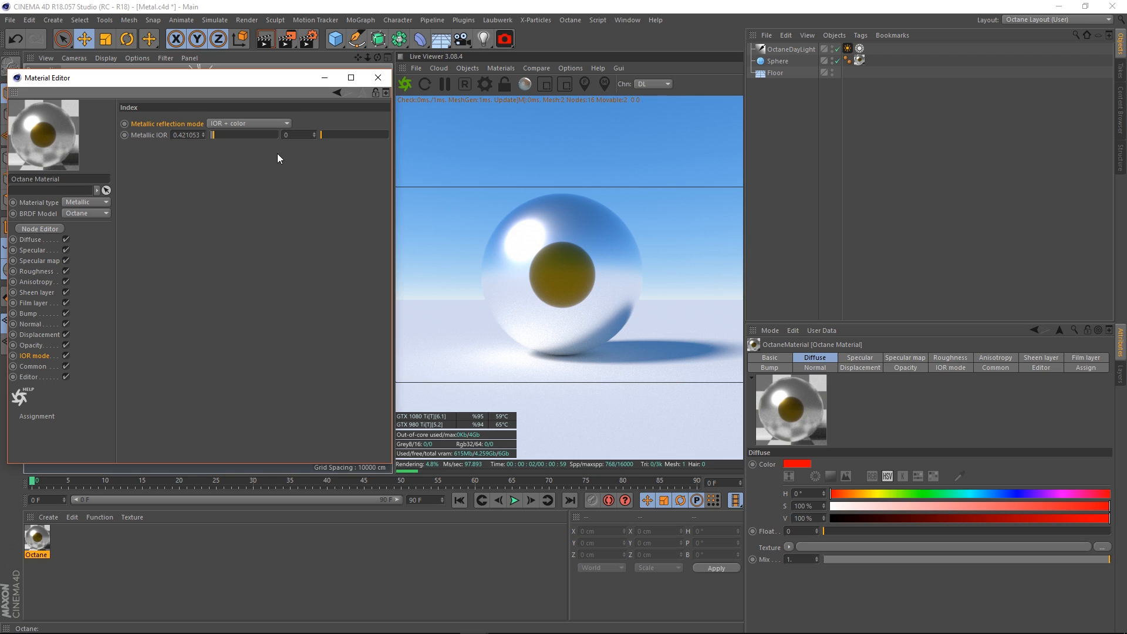
pyautogui.moveTo(213, 134); pyautogui.dragTo(217, 135)
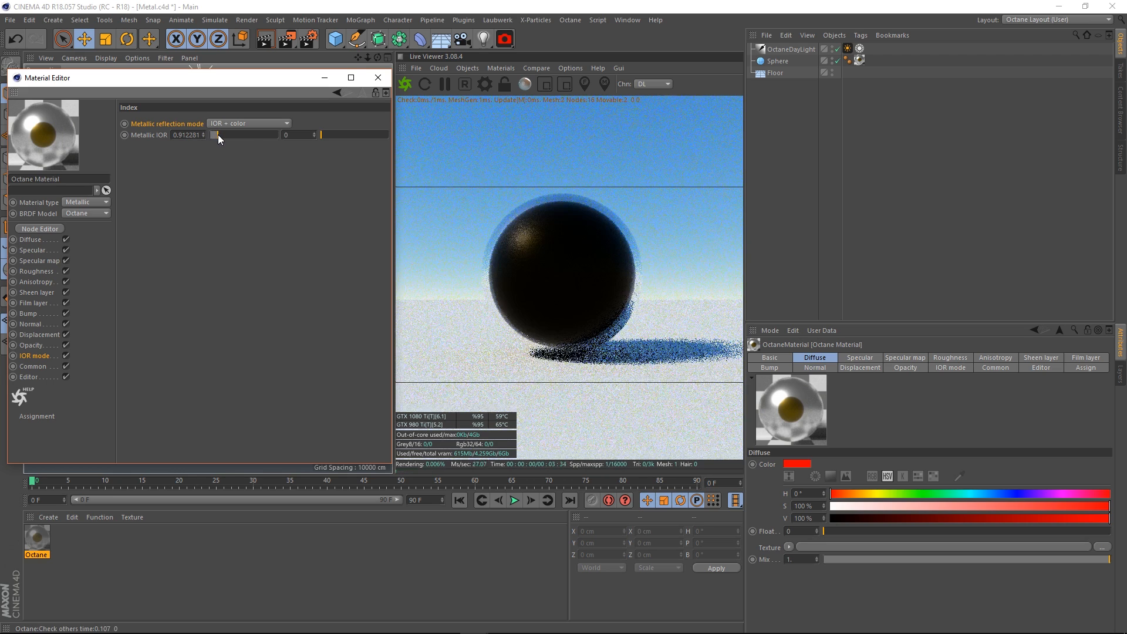
# Step: Set the material's Metallic IOR to 1
pyautogui.click(174, 135)
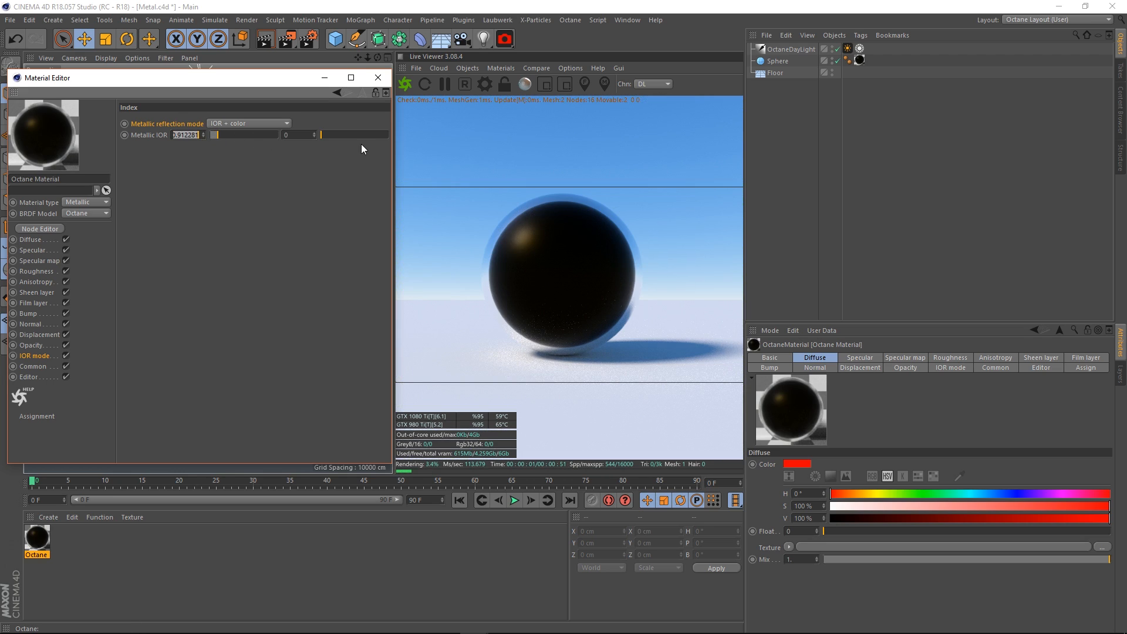
pyautogui.write('1')
pyautogui.press('Return')
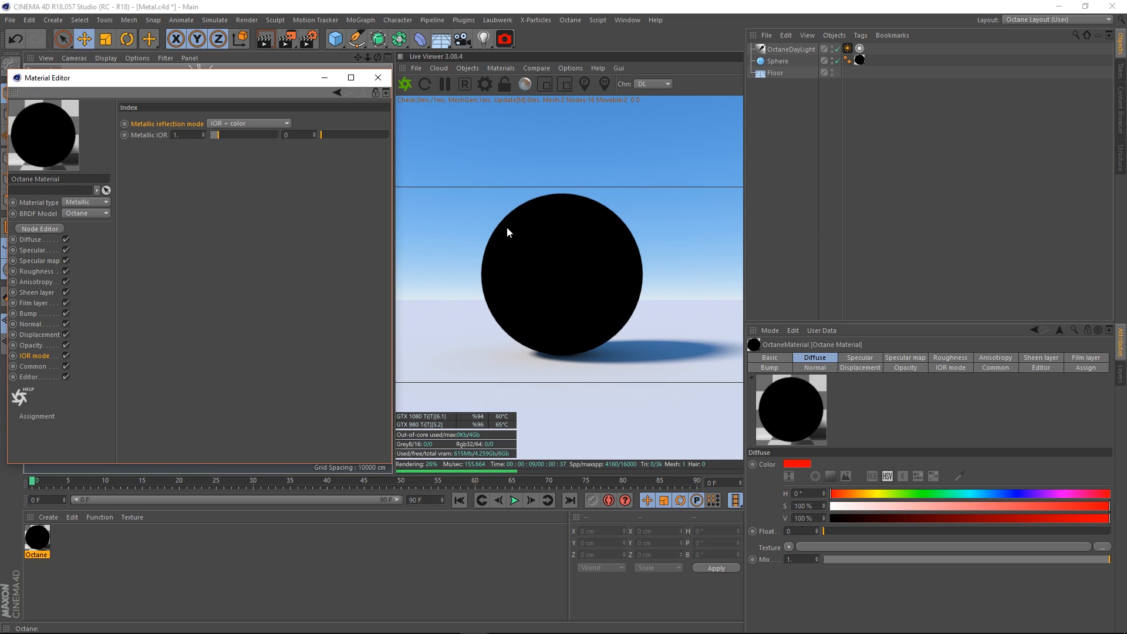
# Step: Lower the Metallic IOR to 0, raise it to about 0.271, and set it to 0.837
pyautogui.moveTo(217, 132); pyautogui.dragTo(196, 156)
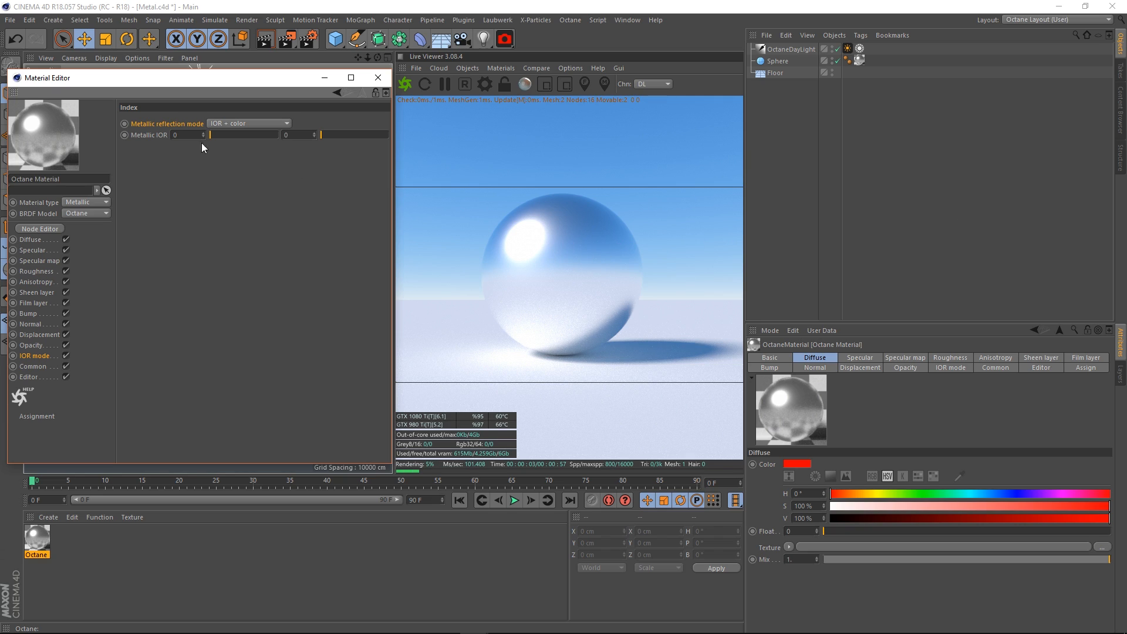
pyautogui.moveTo(203, 135); pyautogui.dragTo(203, 115)
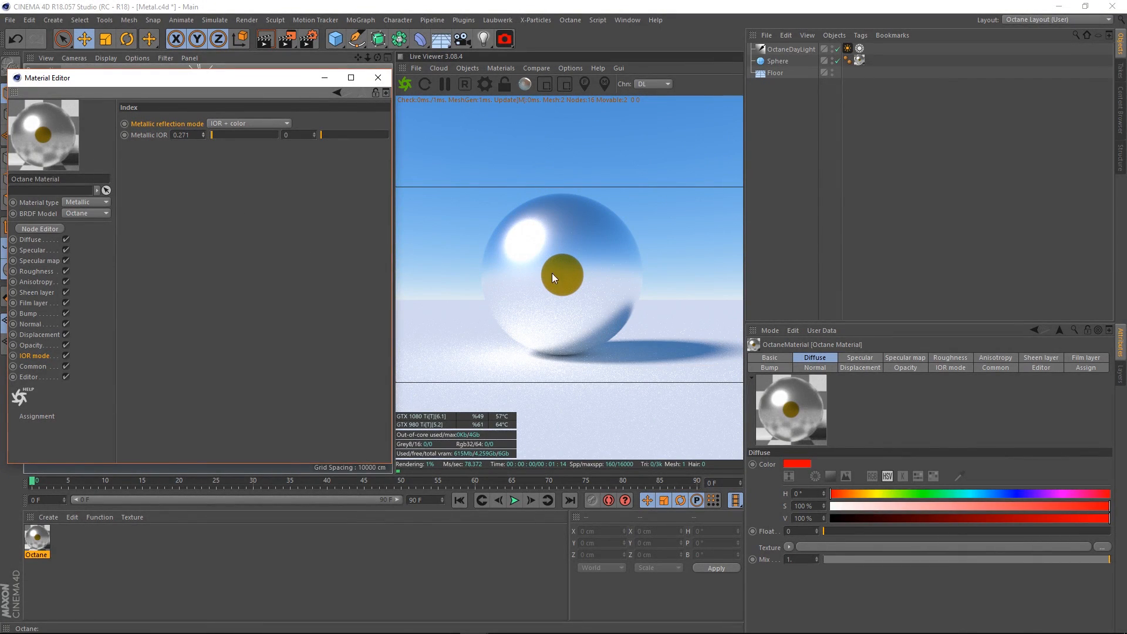
pyautogui.click(201, 134)
pyautogui.press('BackSpace')
pyautogui.press('BackSpace')
pyautogui.press('BackSpace')
pyautogui.press('BackSpace')
pyautogui.press('BackSpace')
pyautogui.write('0.837')
pyautogui.press('Return')
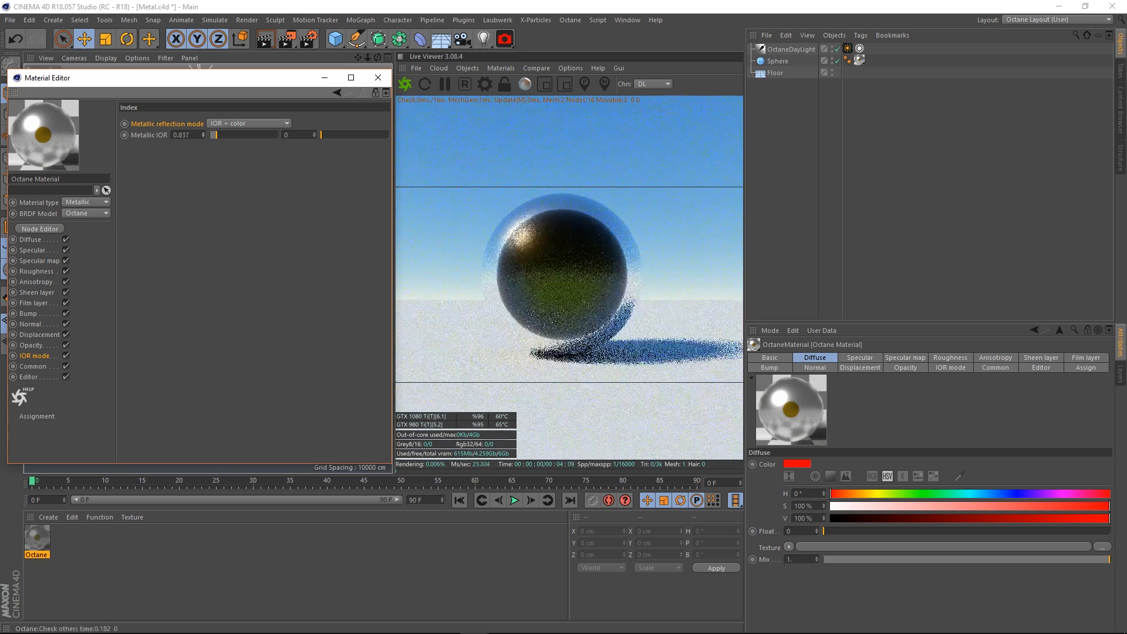
# Step: Raise the Metallic IOR close to 1 and set it to exactly 1
pyautogui.moveTo(203, 135); pyautogui.dragTo(203, 131)
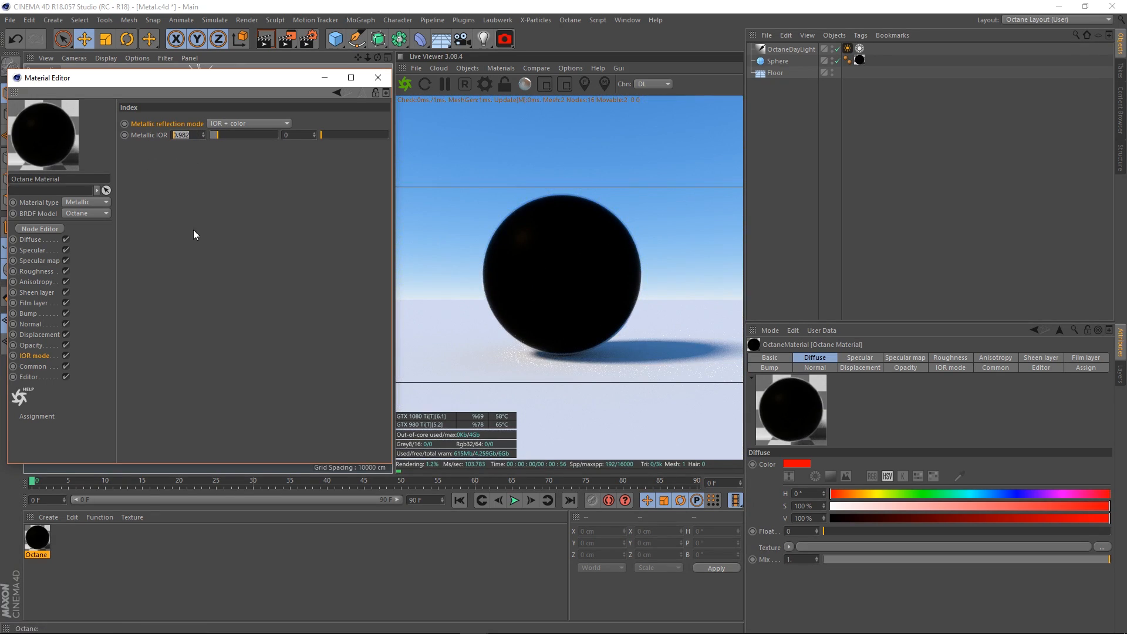
pyautogui.write('1')
pyautogui.press('Return')
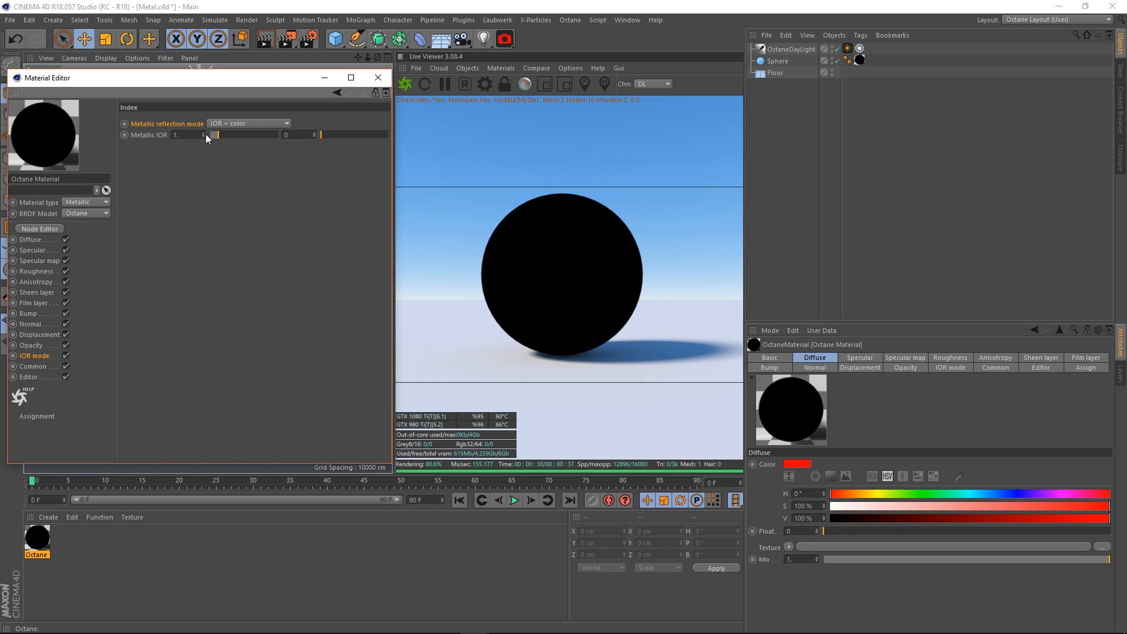
# Step: Test the Metallic IOR at about 1.283, 0.421, 1.544 and the maximum of 8
pyautogui.moveTo(206, 135); pyautogui.dragTo(206, 117)
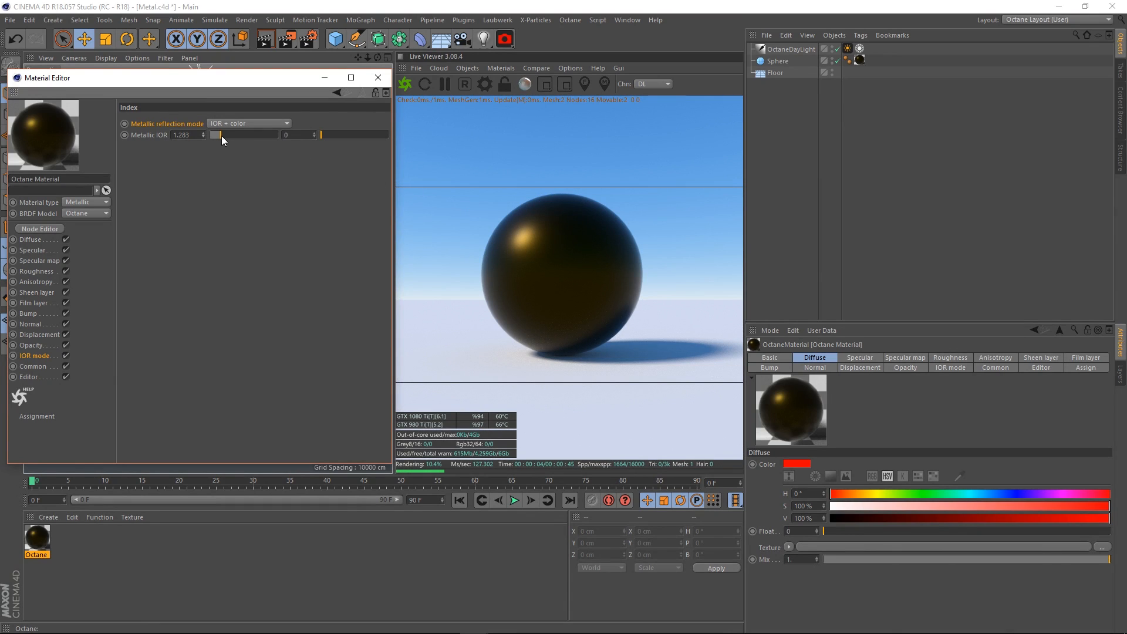
pyautogui.moveTo(221, 136); pyautogui.dragTo(214, 136)
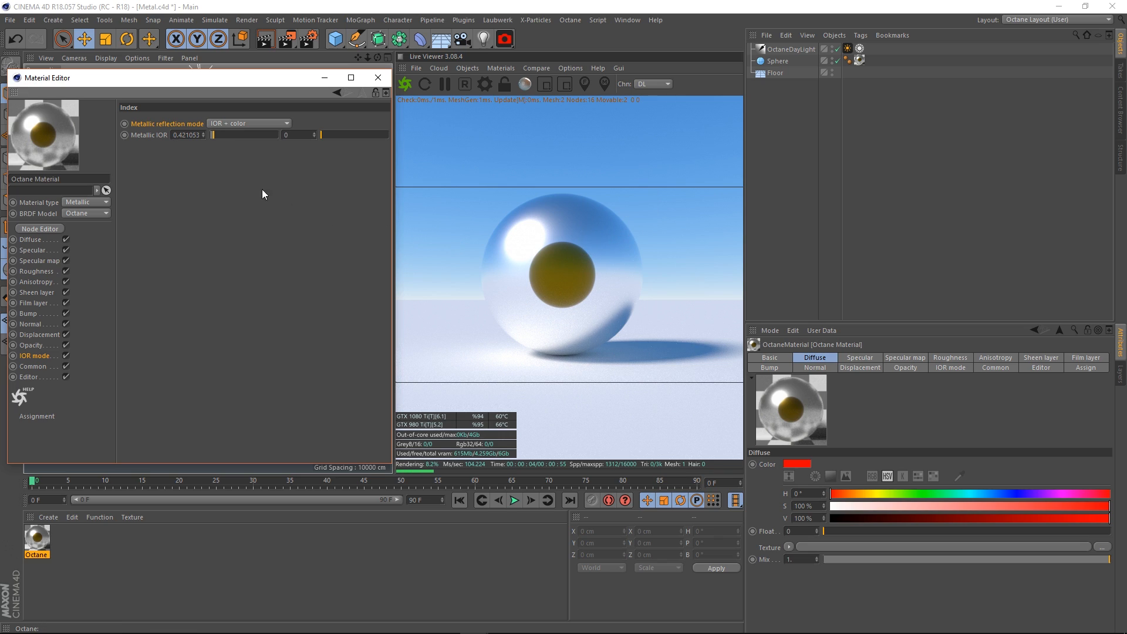
pyautogui.moveTo(212, 135); pyautogui.dragTo(223, 139)
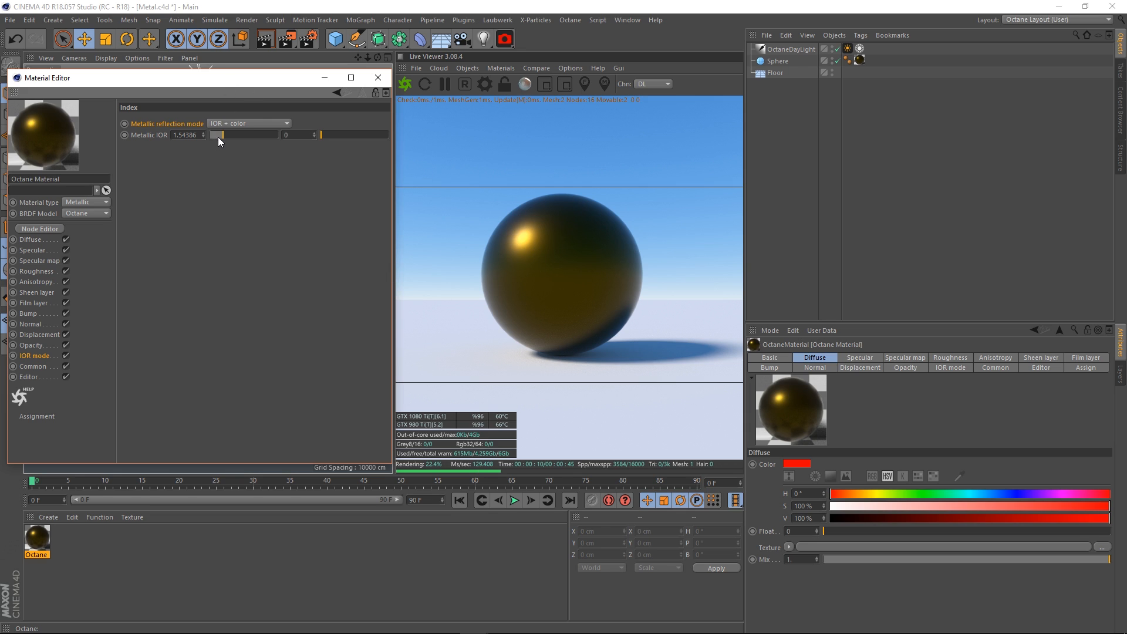
pyautogui.moveTo(221, 135); pyautogui.dragTo(290, 152)
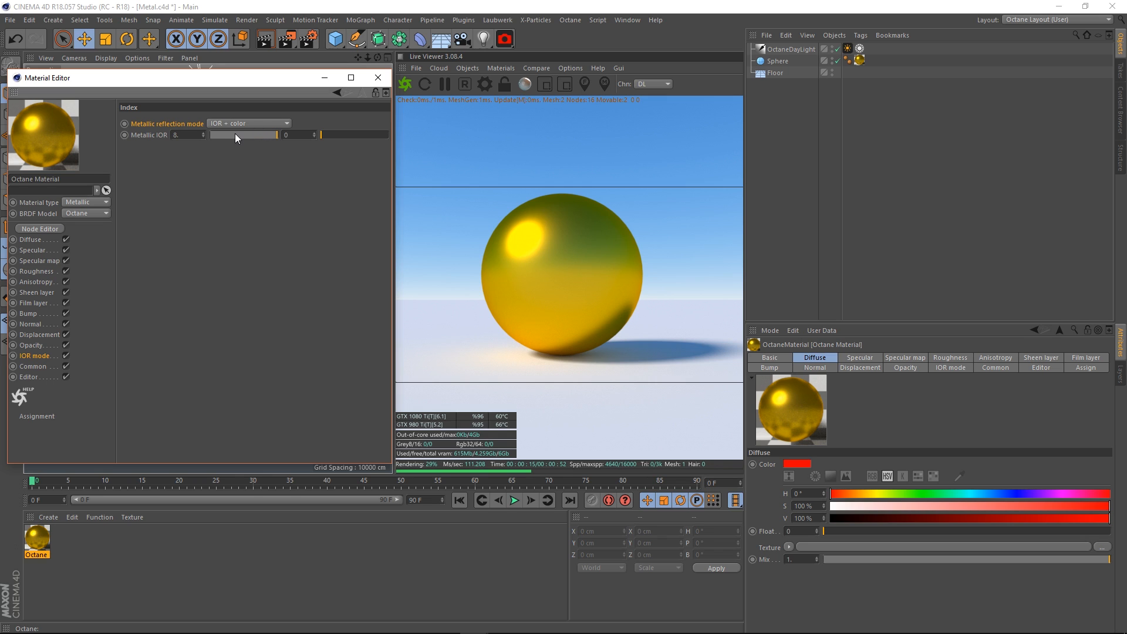
# Step: Lower the Metallic IOR from its maximum and set it to 0.2
pyautogui.moveTo(235, 133); pyautogui.dragTo(214, 132)
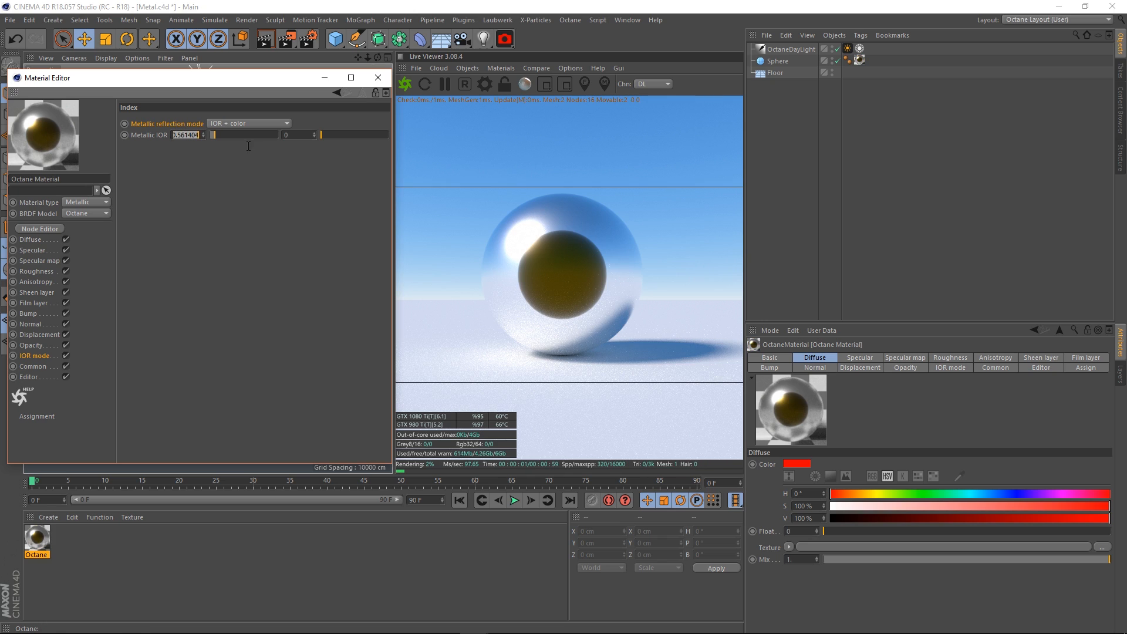
pyautogui.write('0.2')
pyautogui.press('Return')
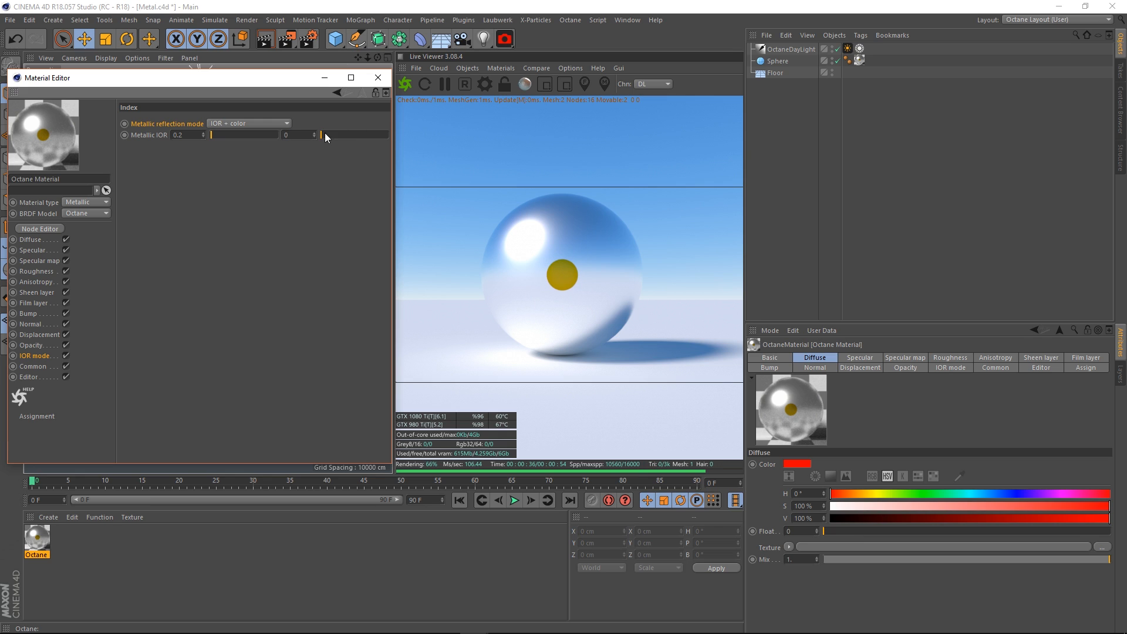
# Step: Raise the second Metallic IOR value to about 0.045, reset it to 0, and raise it again to about 0.044
pyautogui.moveTo(314, 136); pyautogui.dragTo(314, 109)
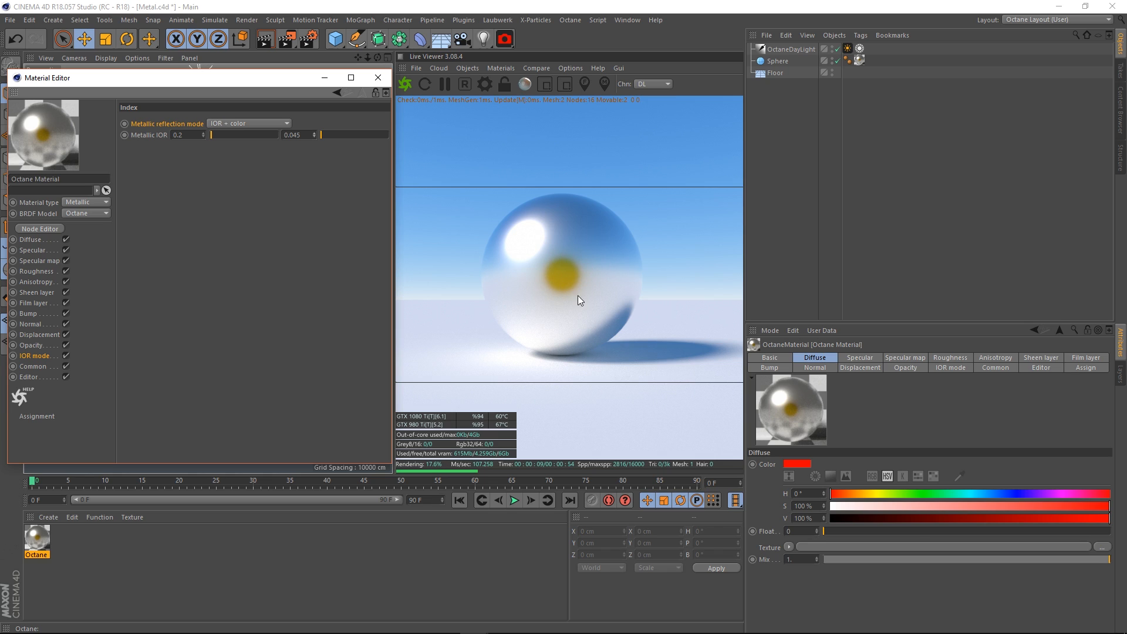
pyautogui.moveTo(322, 138); pyautogui.dragTo(305, 139)
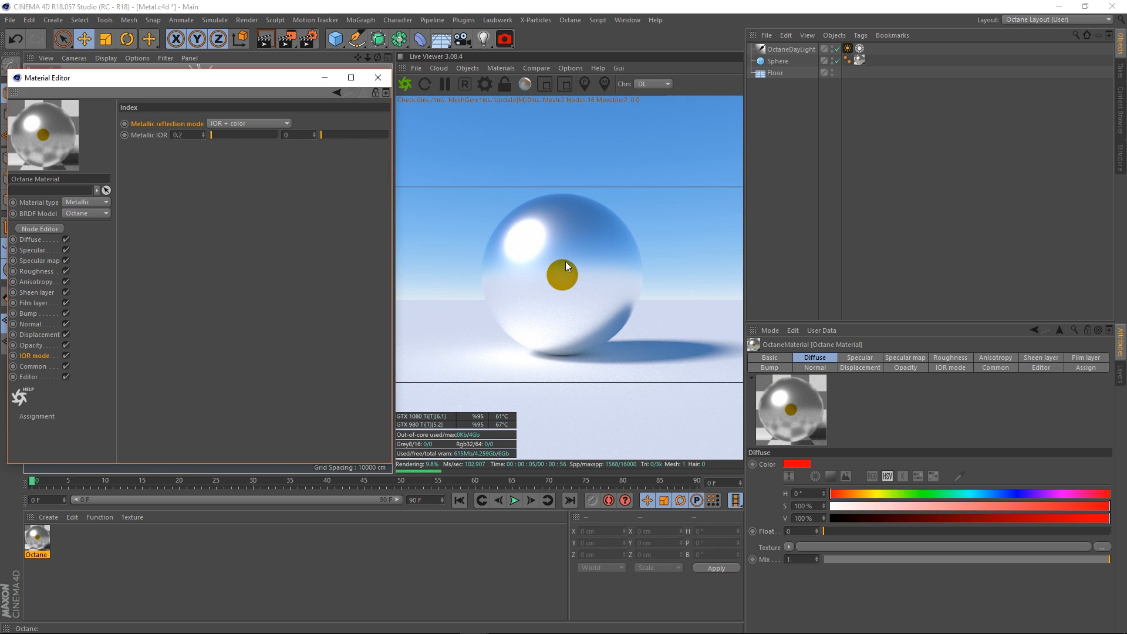
pyautogui.moveTo(314, 134); pyautogui.dragTo(314, 108)
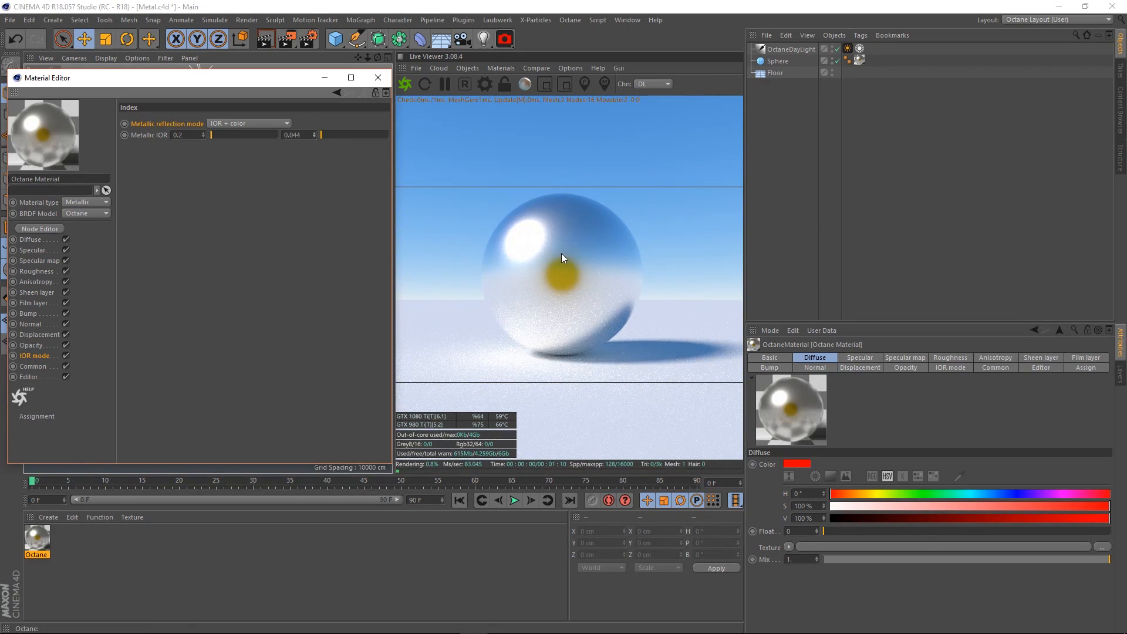
# Step: Raise the first Metallic IOR value to about 0.624 and the second to about 0.072
pyautogui.moveTo(205, 136); pyautogui.dragTo(205, 101)
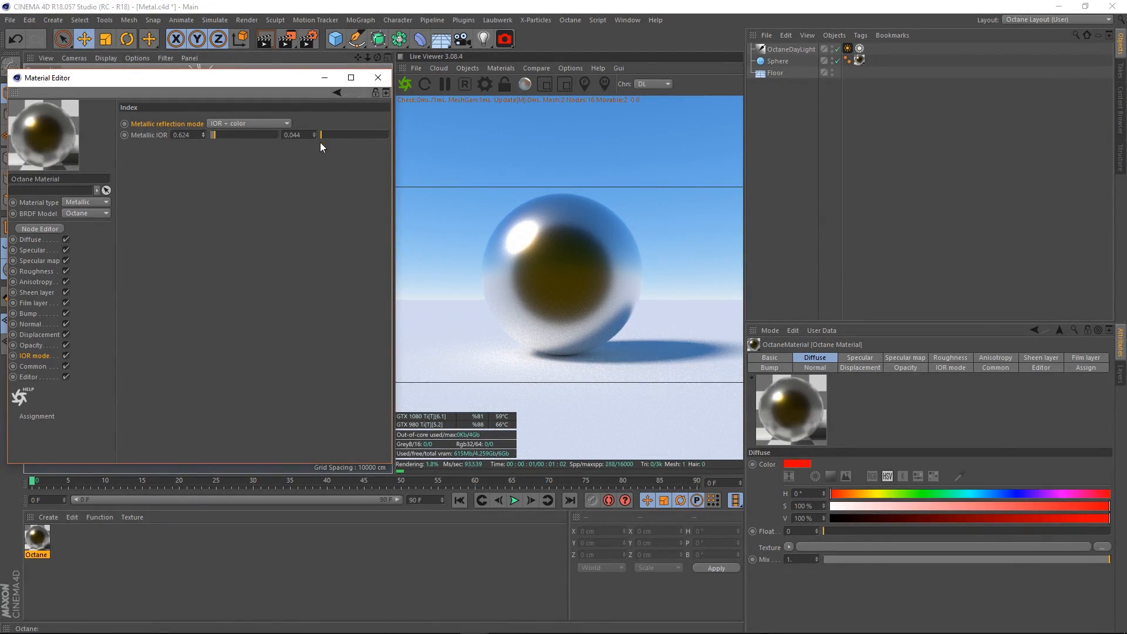
pyautogui.moveTo(314, 135); pyautogui.dragTo(314, 129)
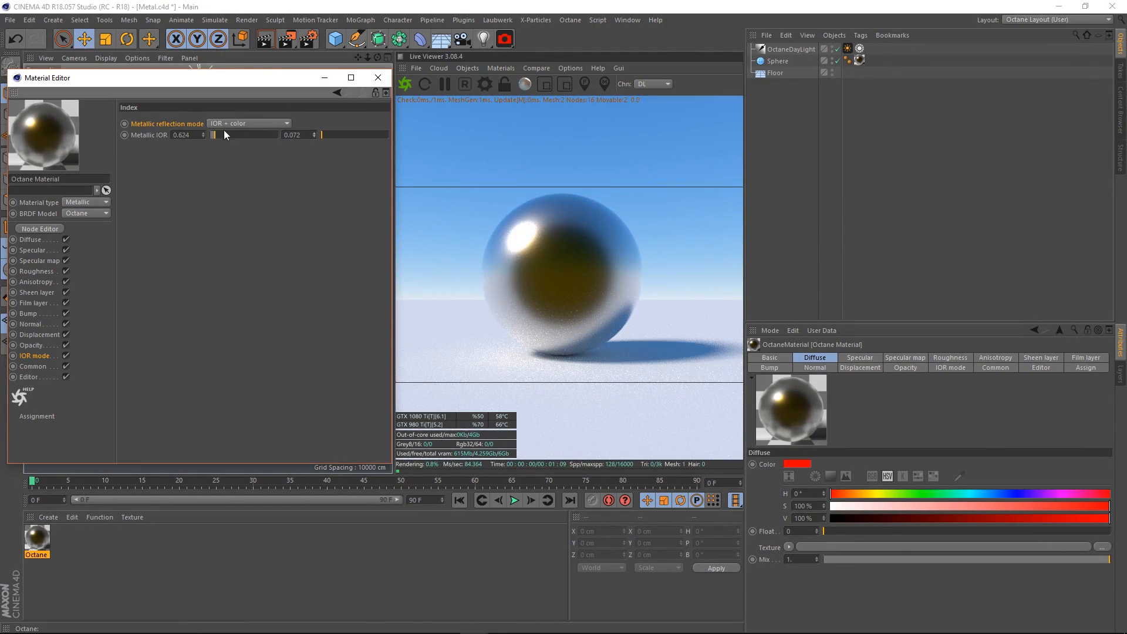
# Step: Drop the first Metallic IOR value to 0 and set it to 0.2
pyautogui.moveTo(215, 135); pyautogui.dragTo(193, 143)
pyautogui.click(321, 137)
pyautogui.doubleClick(172, 136)
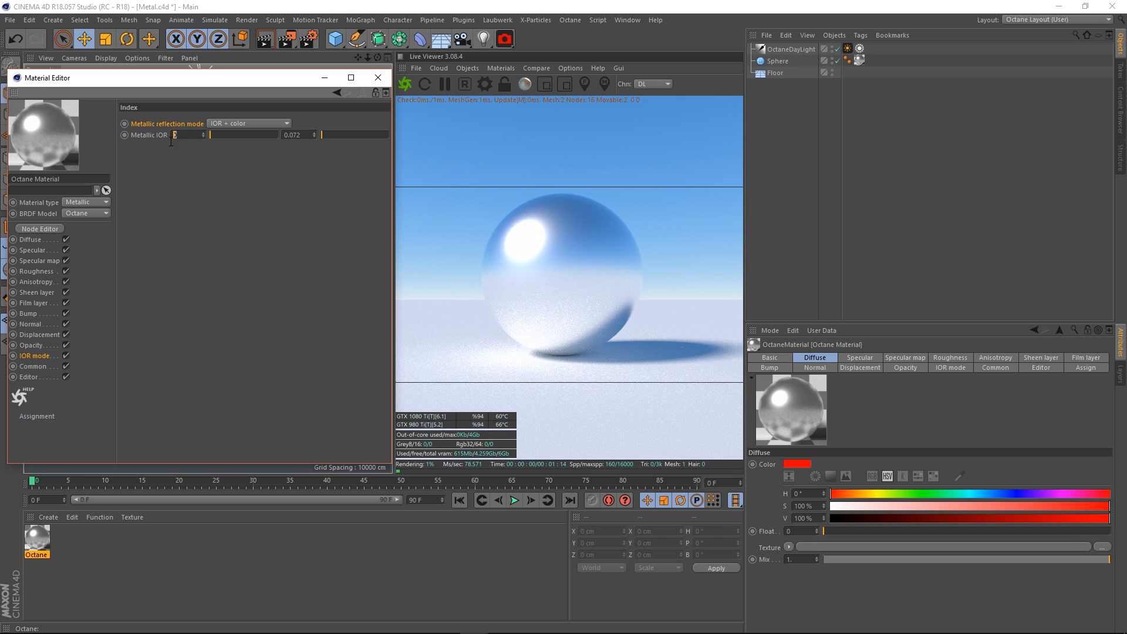
pyautogui.write('0.2')
pyautogui.press('Return')
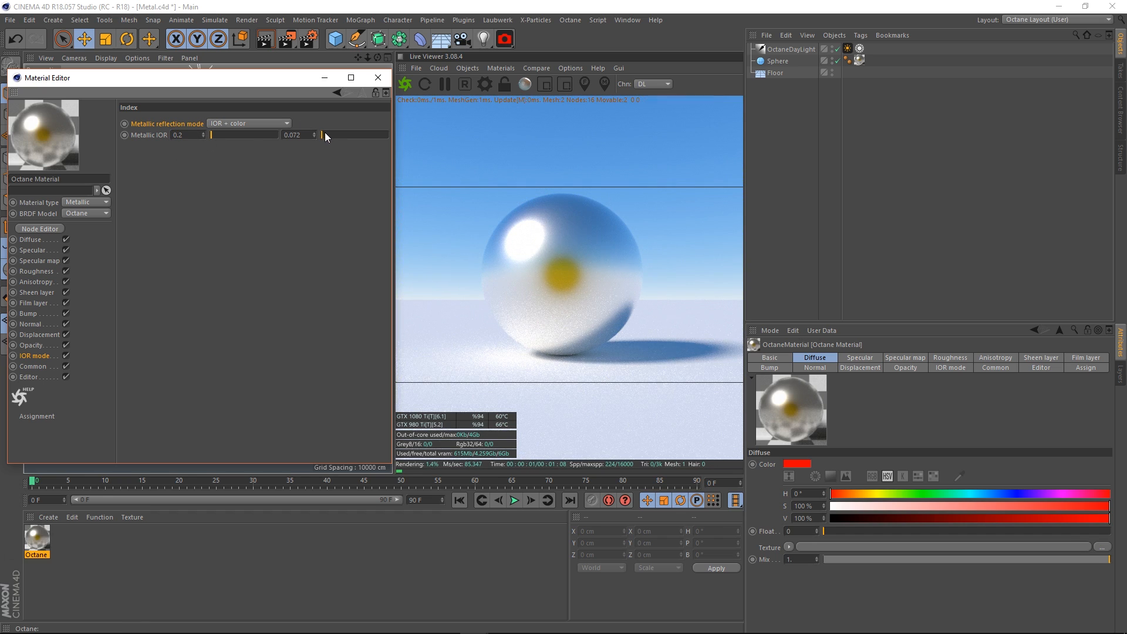
# Step: Reset the second Metallic IOR value to 0 and raise it gradually to about 0.142
pyautogui.moveTo(323, 135); pyautogui.dragTo(317, 141)
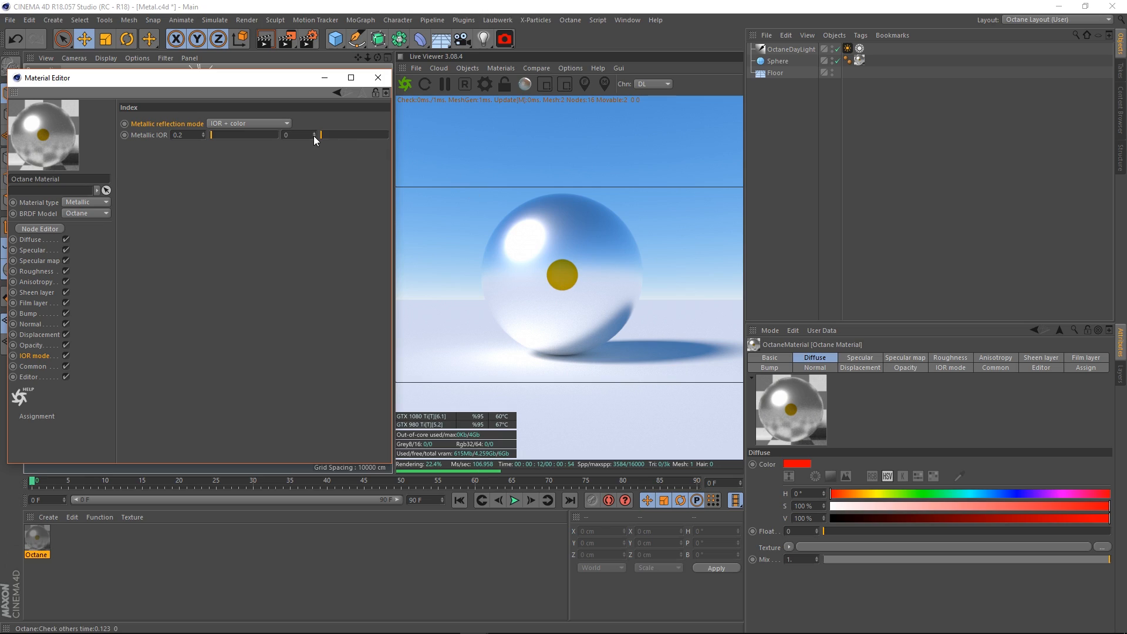
pyautogui.moveTo(320, 136); pyautogui.dragTo(321, 136)
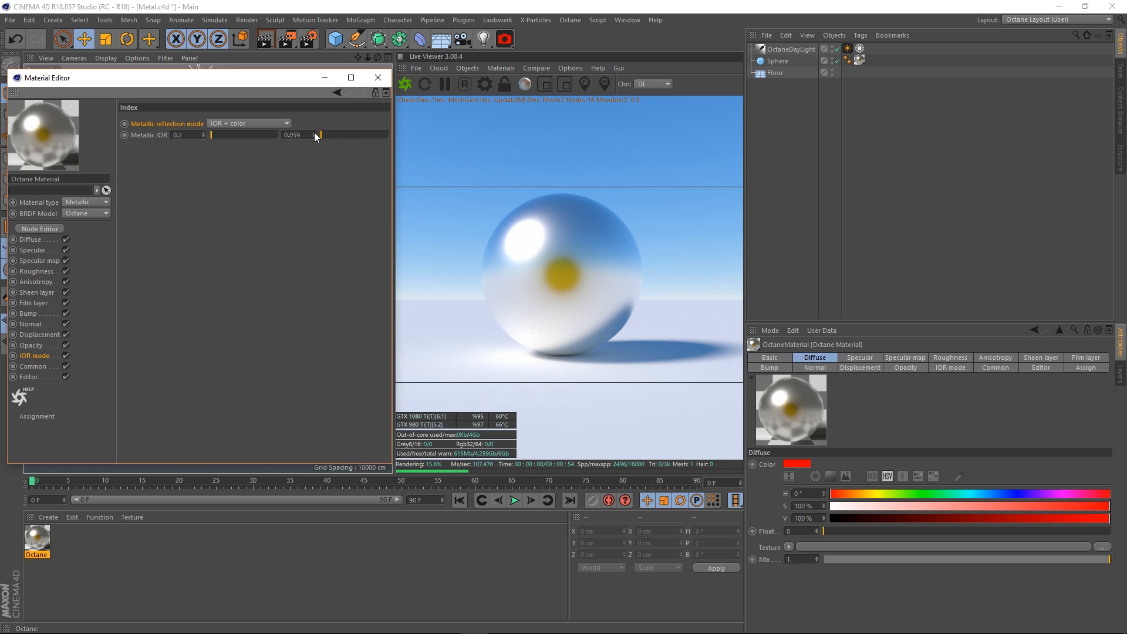
pyautogui.moveTo(315, 134); pyautogui.dragTo(315, 126)
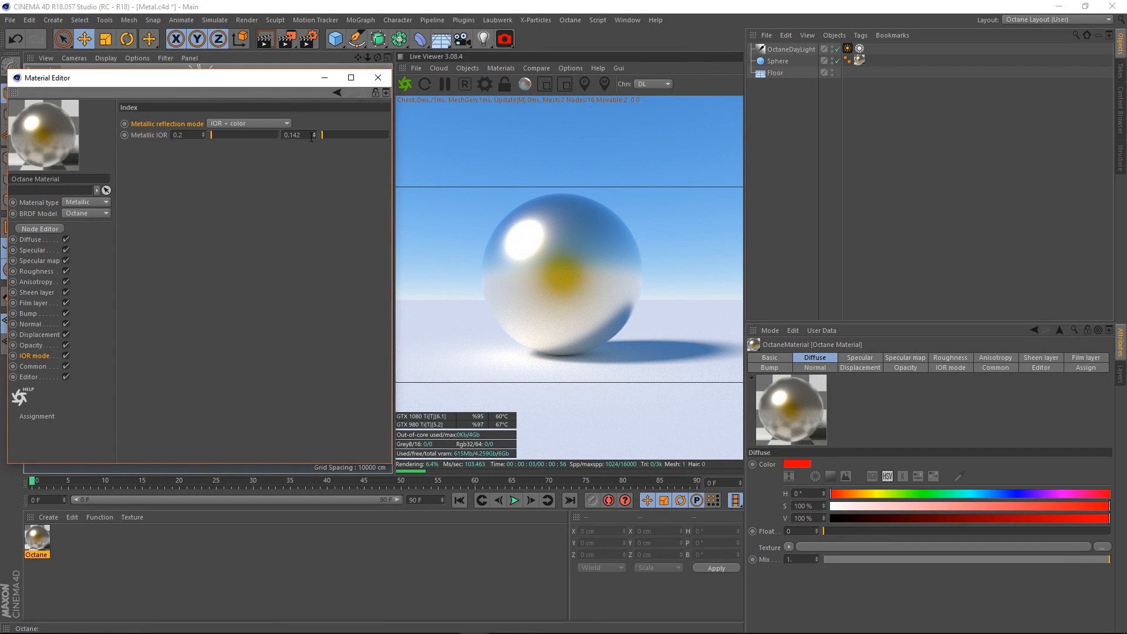
pyautogui.click(187, 135)
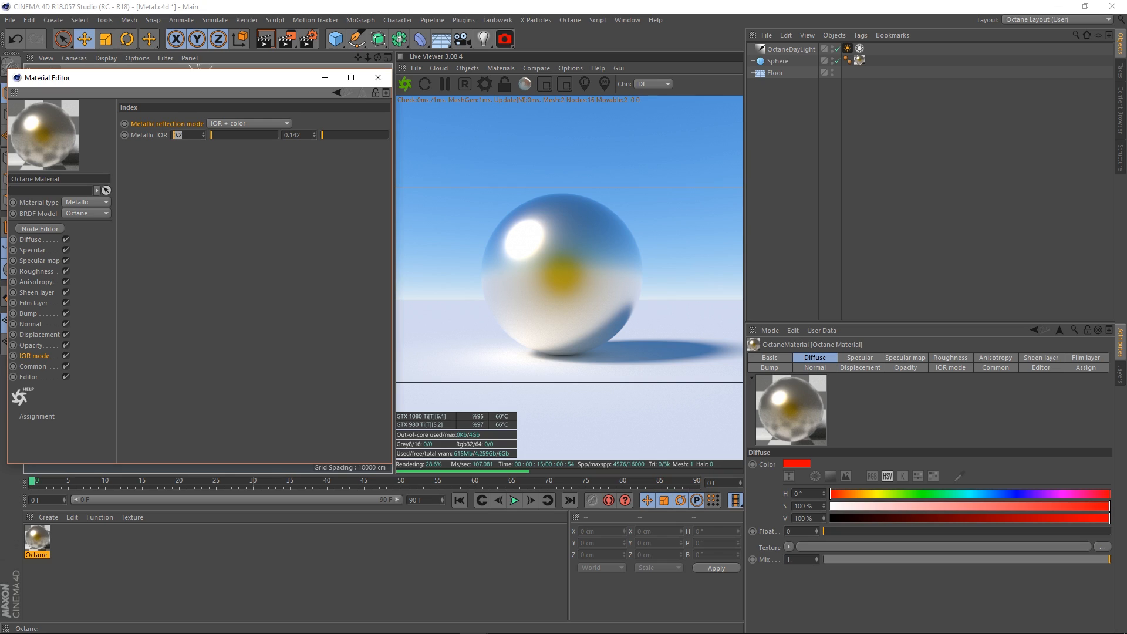
pyautogui.hotkey('alt', 'Tab')
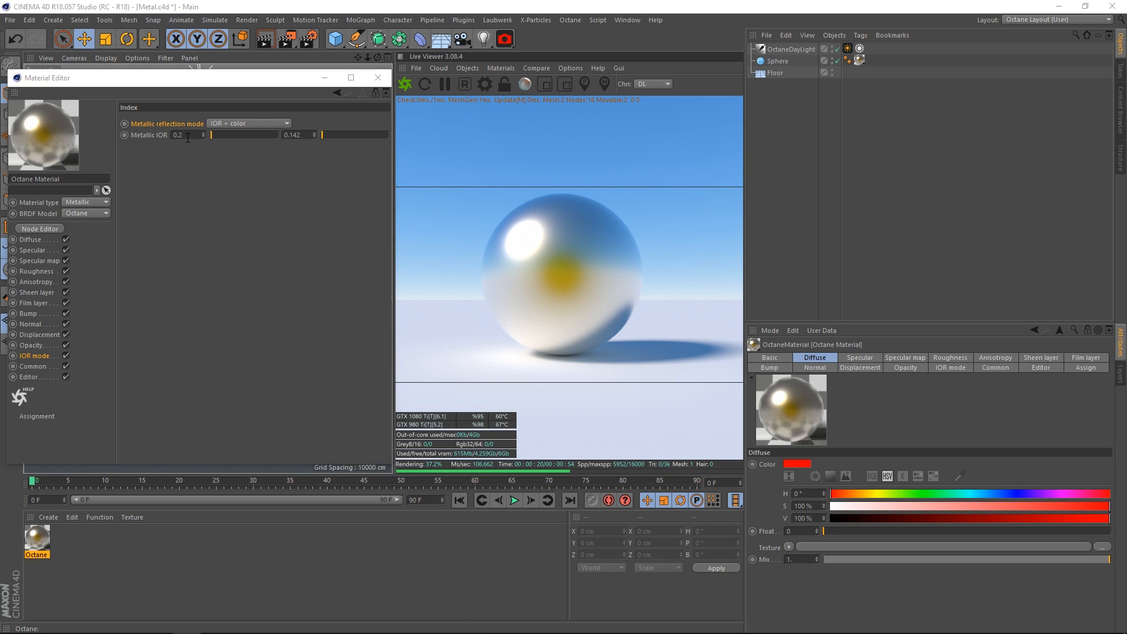
pyautogui.click(187, 137)
pyautogui.press('Tab')
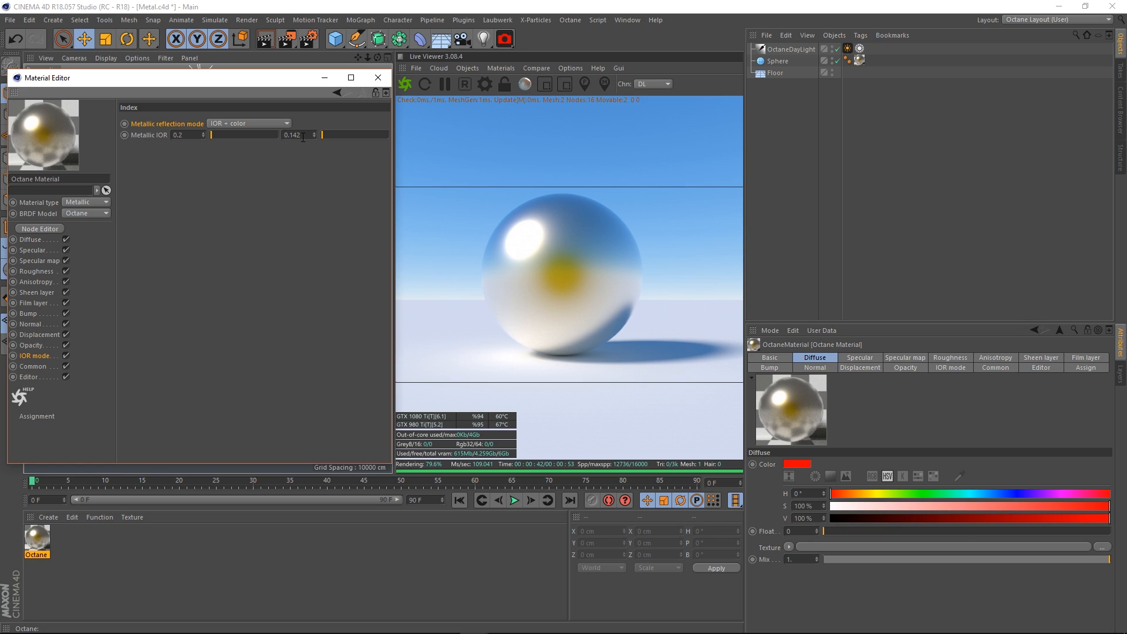
pyautogui.moveTo(303, 137); pyautogui.dragTo(281, 148)
pyautogui.click(183, 137)
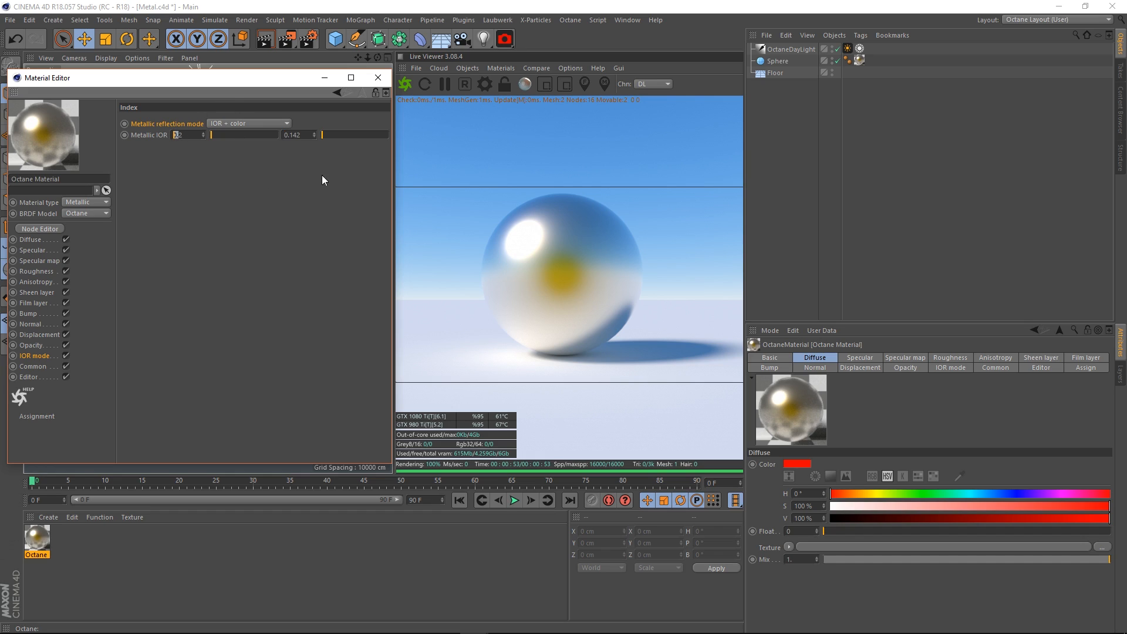
pyautogui.click(286, 135)
# Step: Switch the Metallic reflection mode to Rgb IOR and shift the Material Editor window slightly upward
pyautogui.click(241, 123)
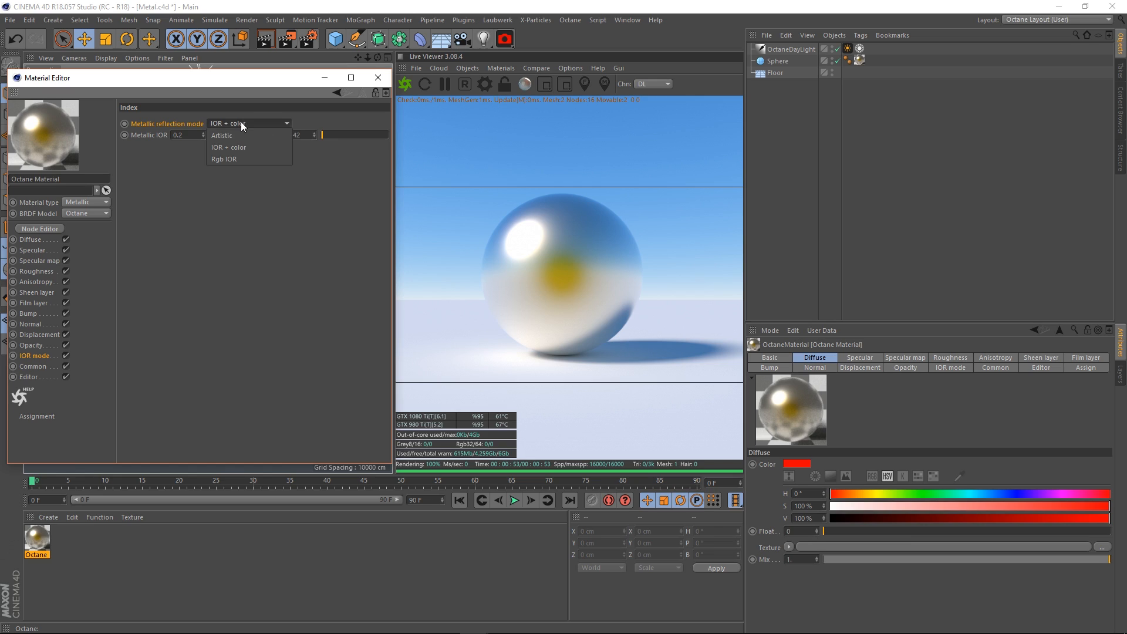
pyautogui.click(241, 160)
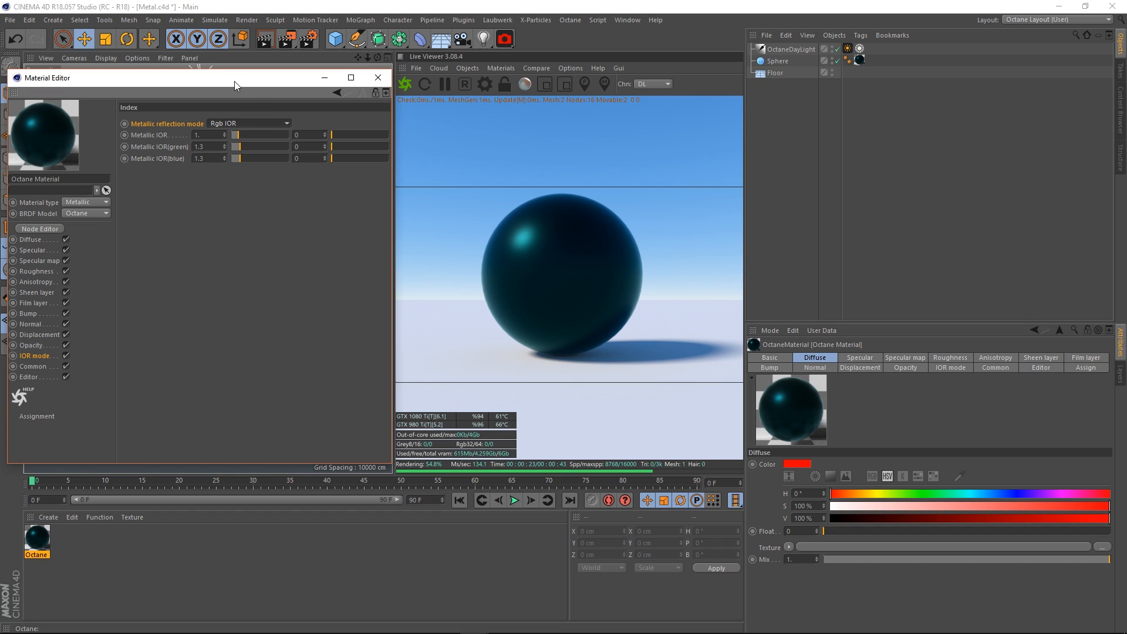
pyautogui.moveTo(234, 81); pyautogui.dragTo(237, 73)
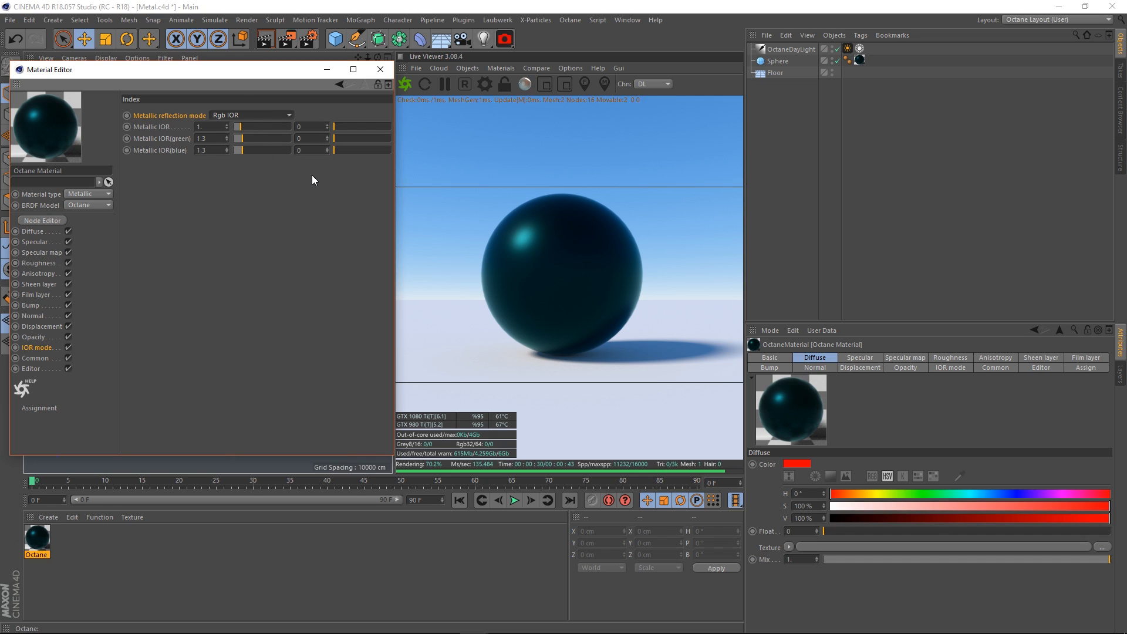
# Step: Switch the Metallic reflection mode to IOR + color and point out its two Metallic IOR values
pyautogui.click(234, 113)
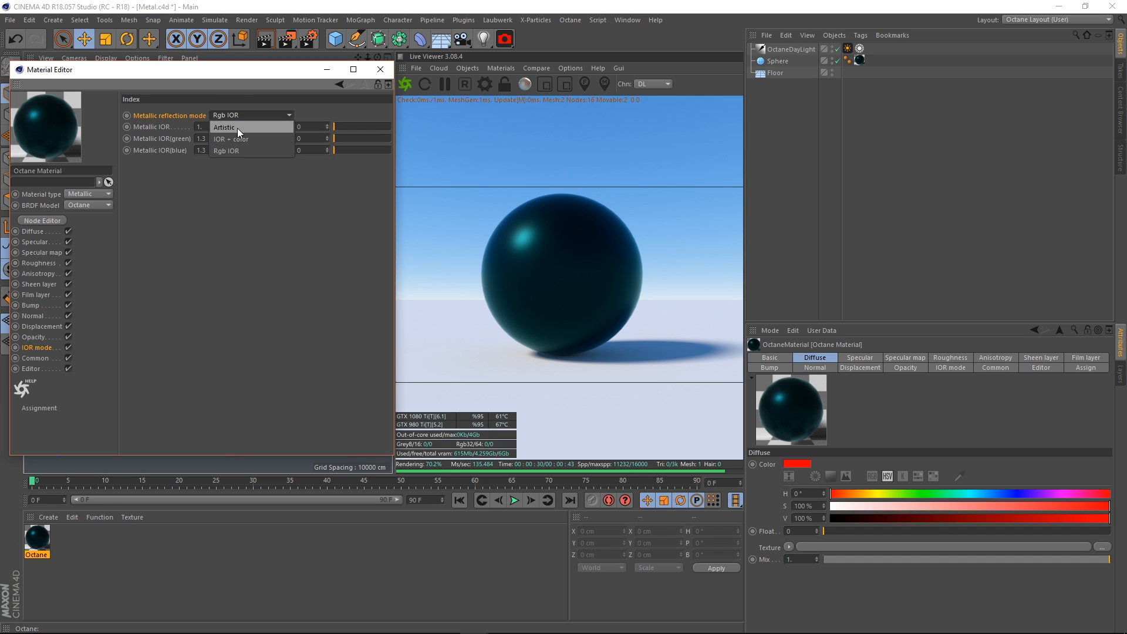
pyautogui.click(237, 139)
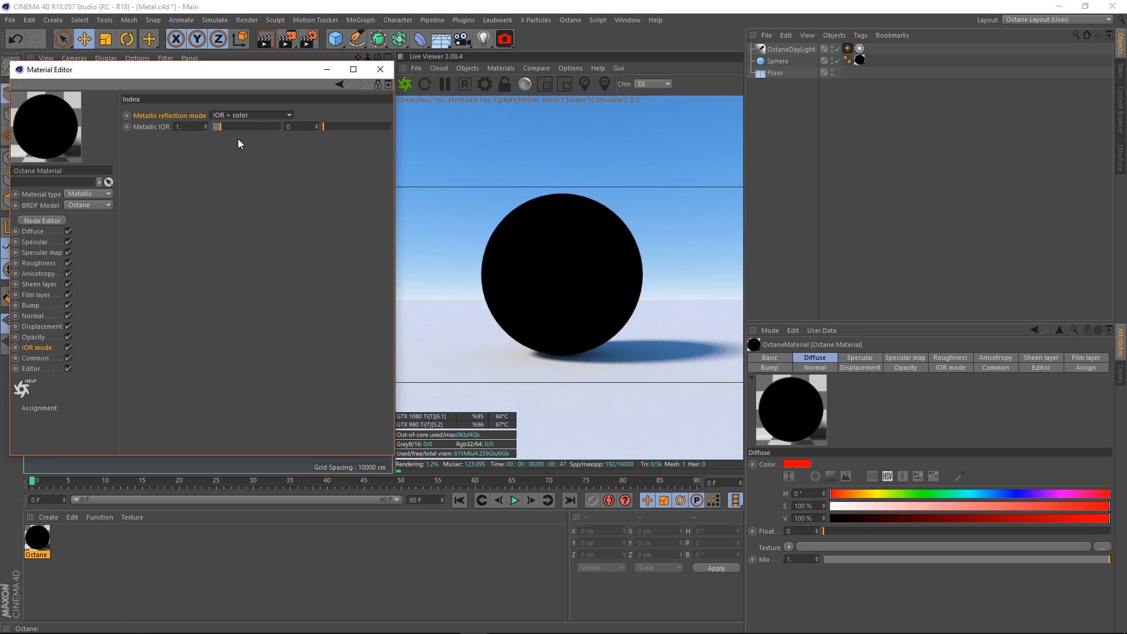
pyautogui.click(191, 127)
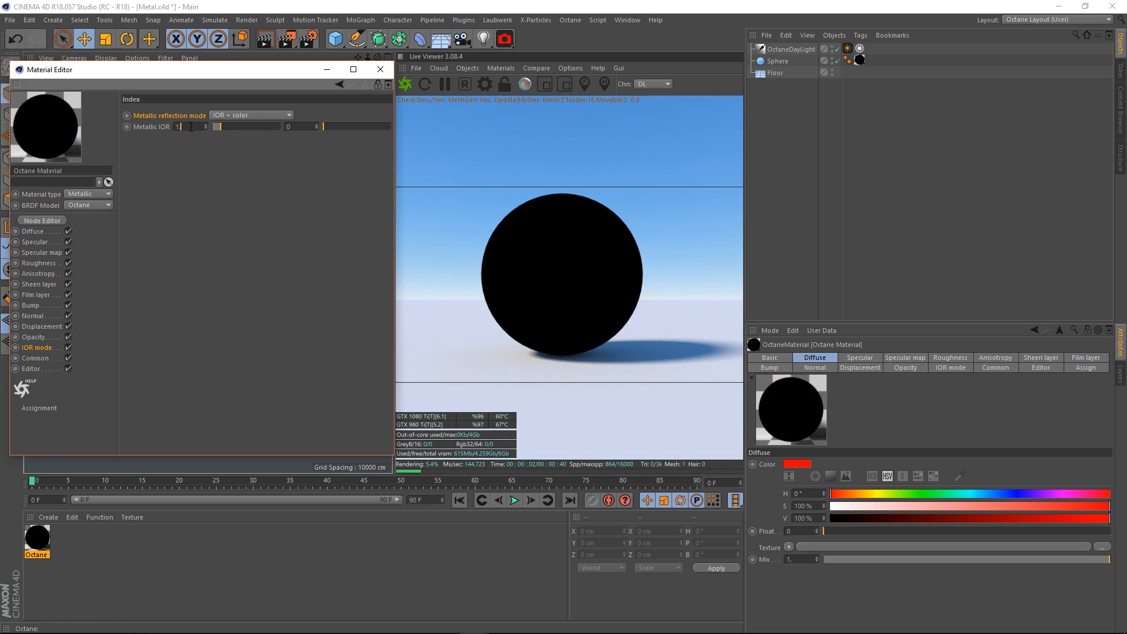
pyautogui.click(304, 126)
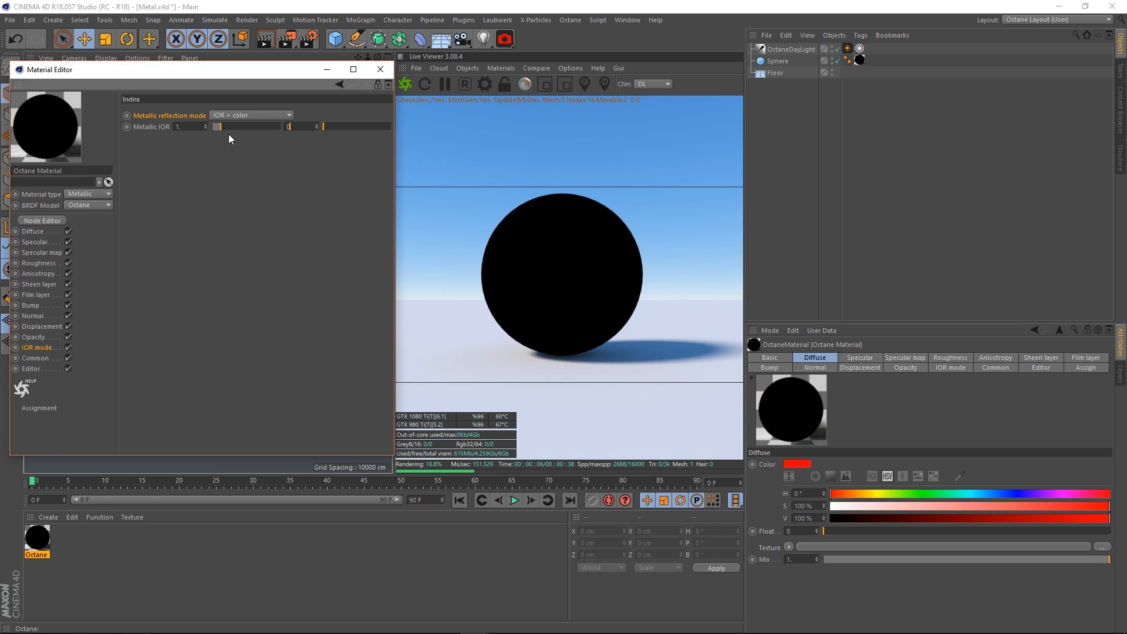
# Step: Switch the Metallic reflection mode to Rgb IOR and point out the separate IOR value pairs for each color channel
pyautogui.click(257, 115)
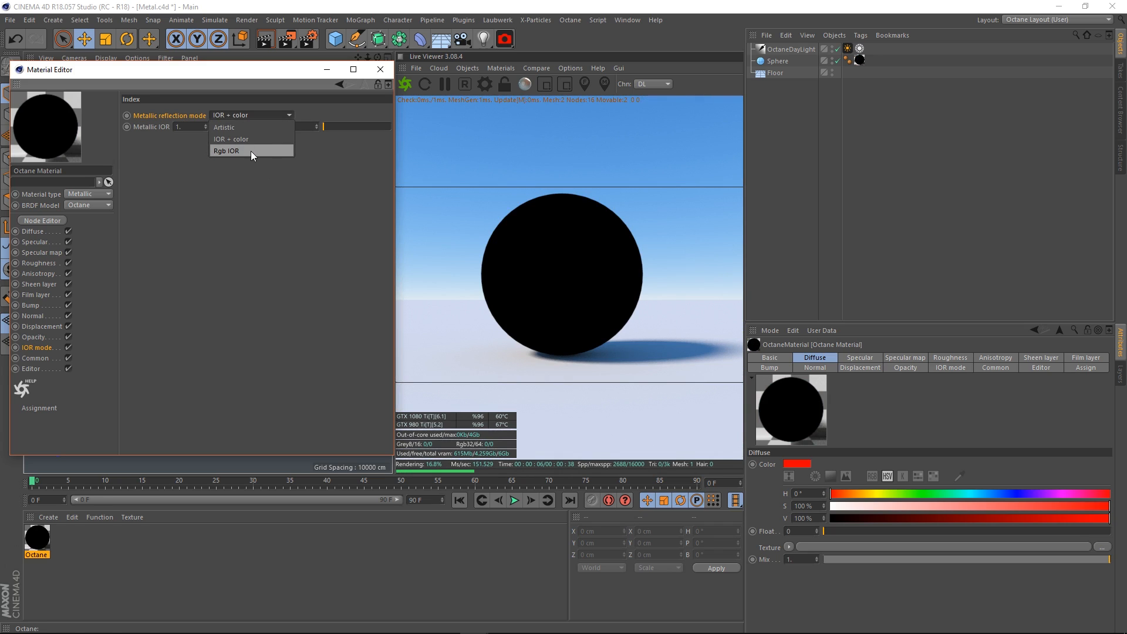
pyautogui.click(251, 151)
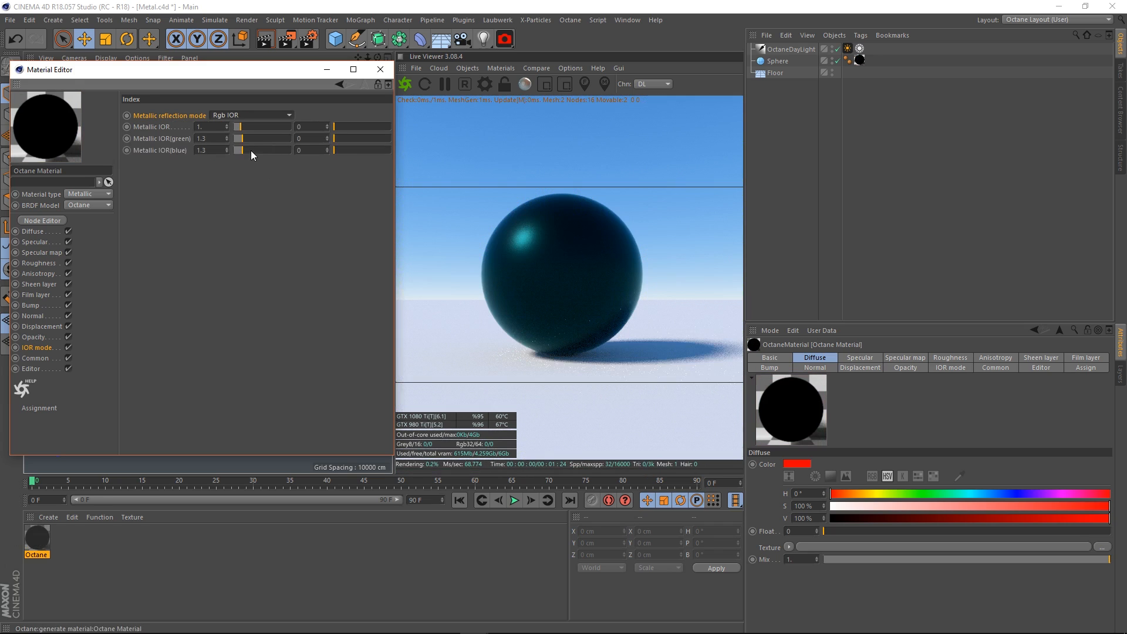
pyautogui.click(211, 126)
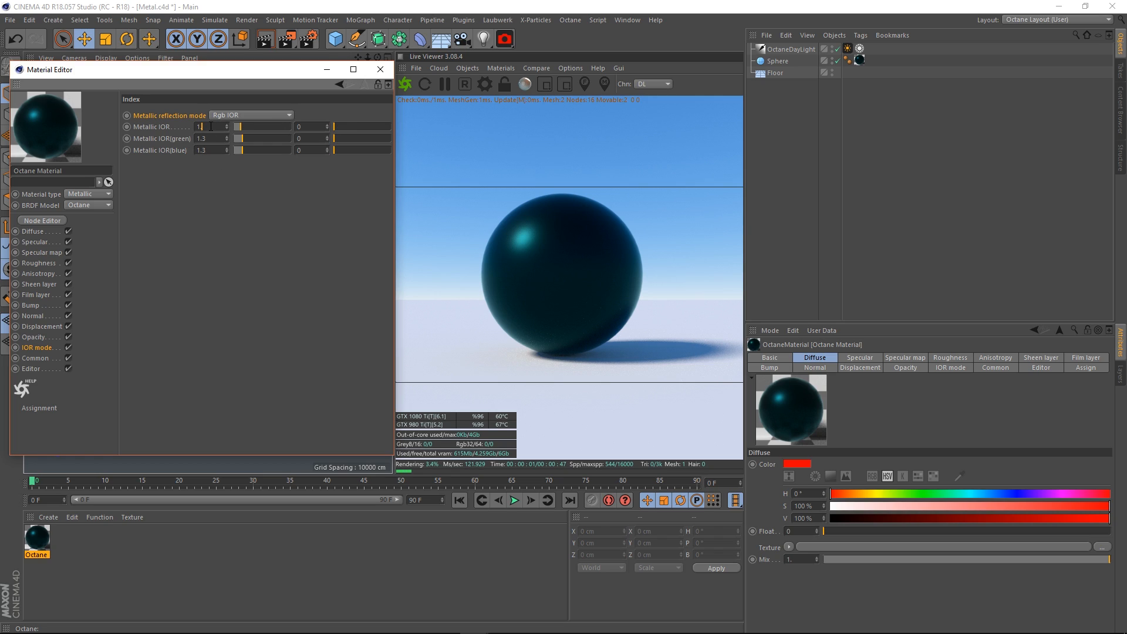
pyautogui.click(309, 138)
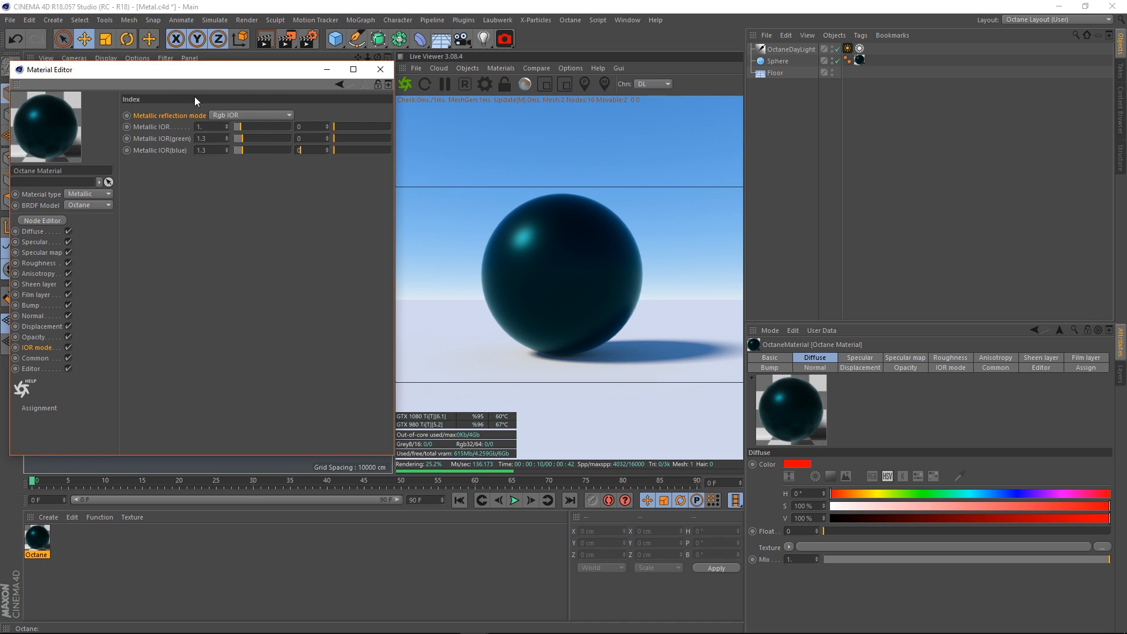
# Step: Set the Metallic reflection mode to IOR + color and point out its single pair of Metallic IOR values
pyautogui.click(252, 115)
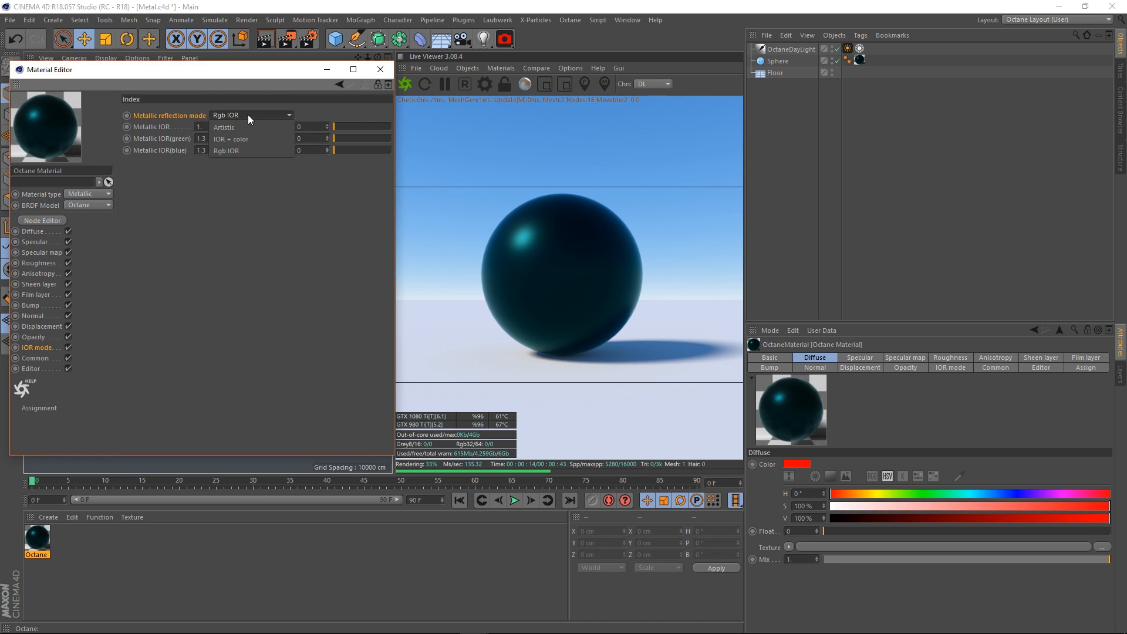
pyautogui.click(238, 139)
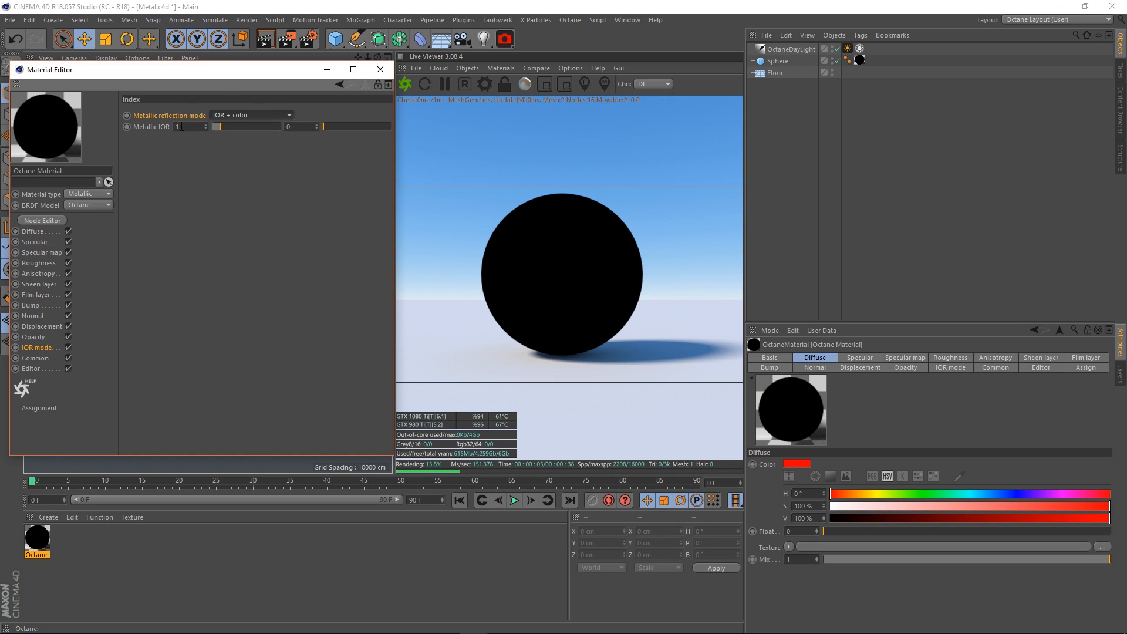
pyautogui.click(297, 126)
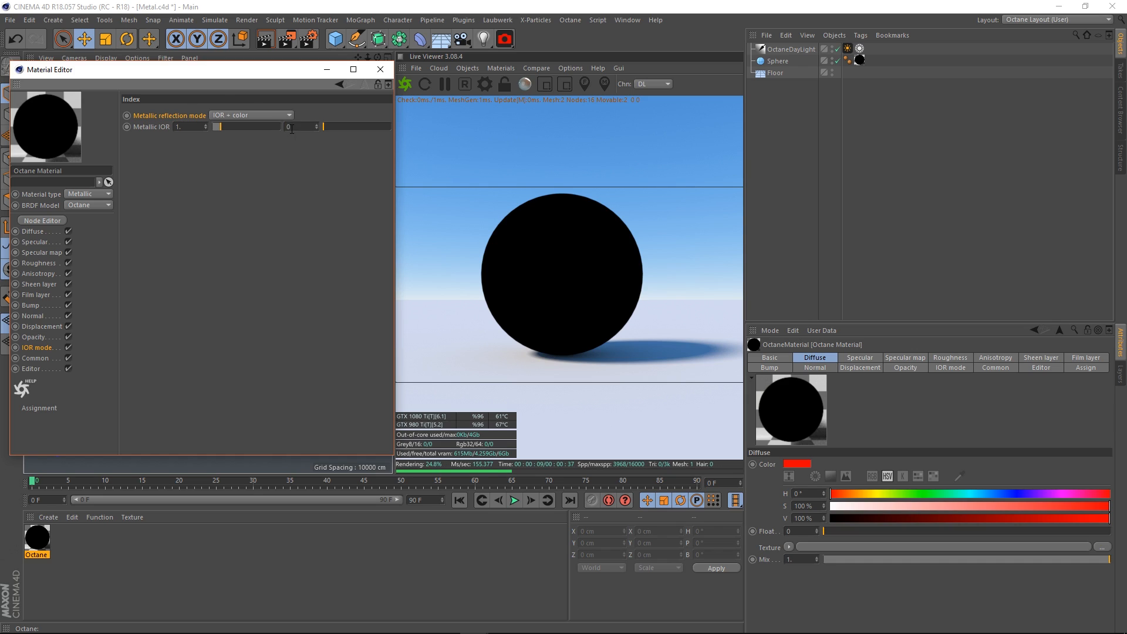
pyautogui.click(337, 159)
# Step: Switch the Metallic reflection mode back to Rgb IOR and shift the Specular color's hue through green to 0°
pyautogui.click(217, 118)
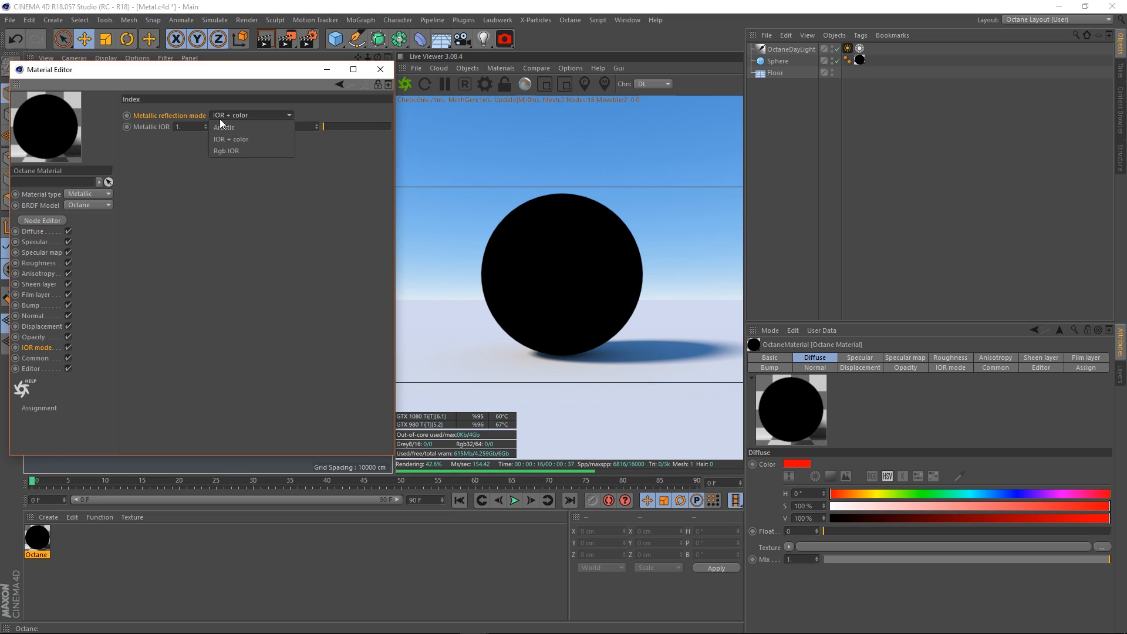
pyautogui.click(242, 149)
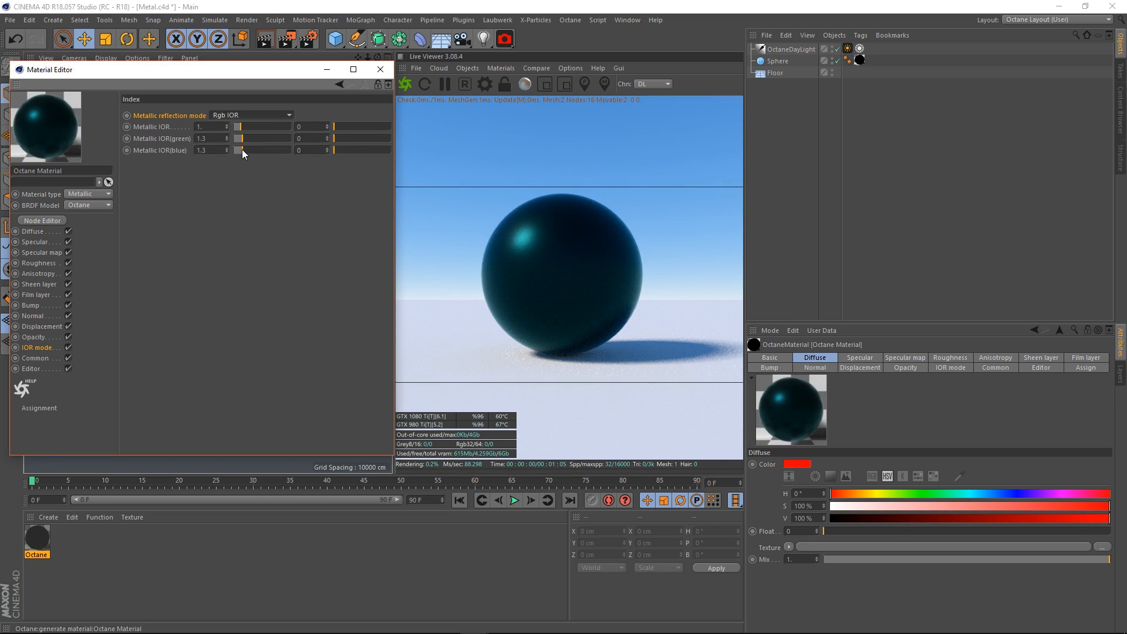
pyautogui.click(43, 240)
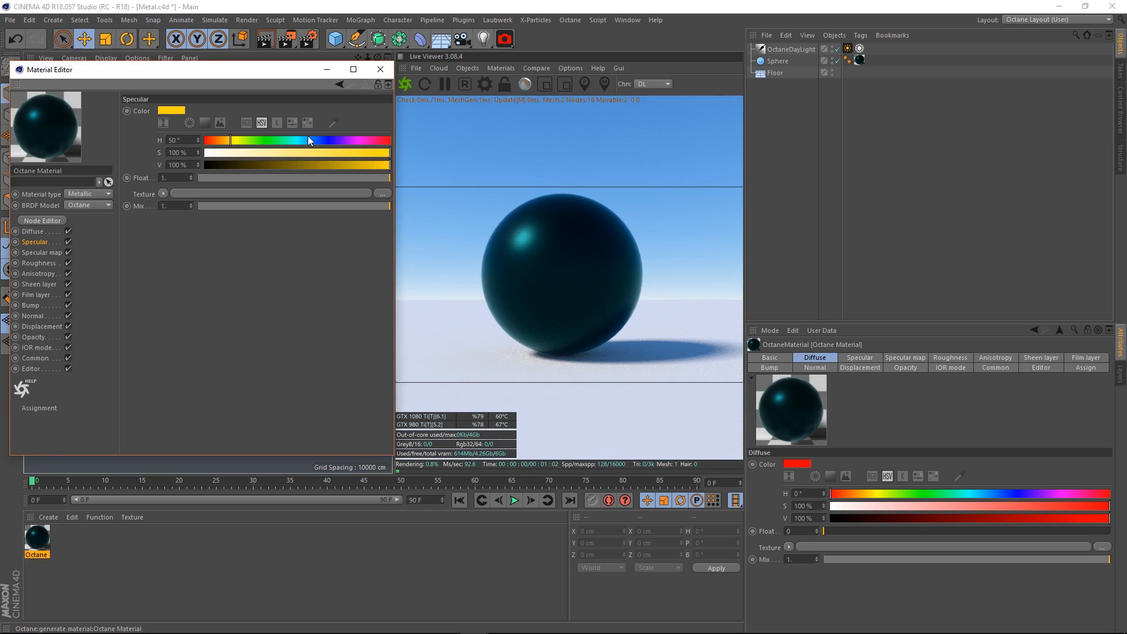
pyautogui.moveTo(300, 139); pyautogui.dragTo(529, 176)
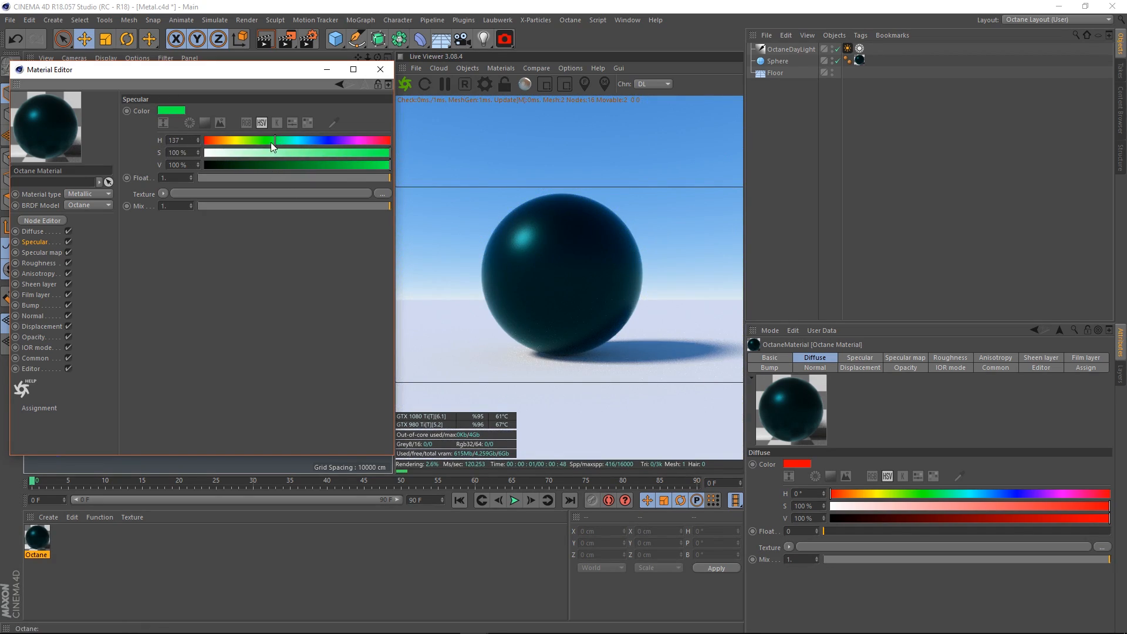
pyautogui.moveTo(270, 142); pyautogui.dragTo(187, 144)
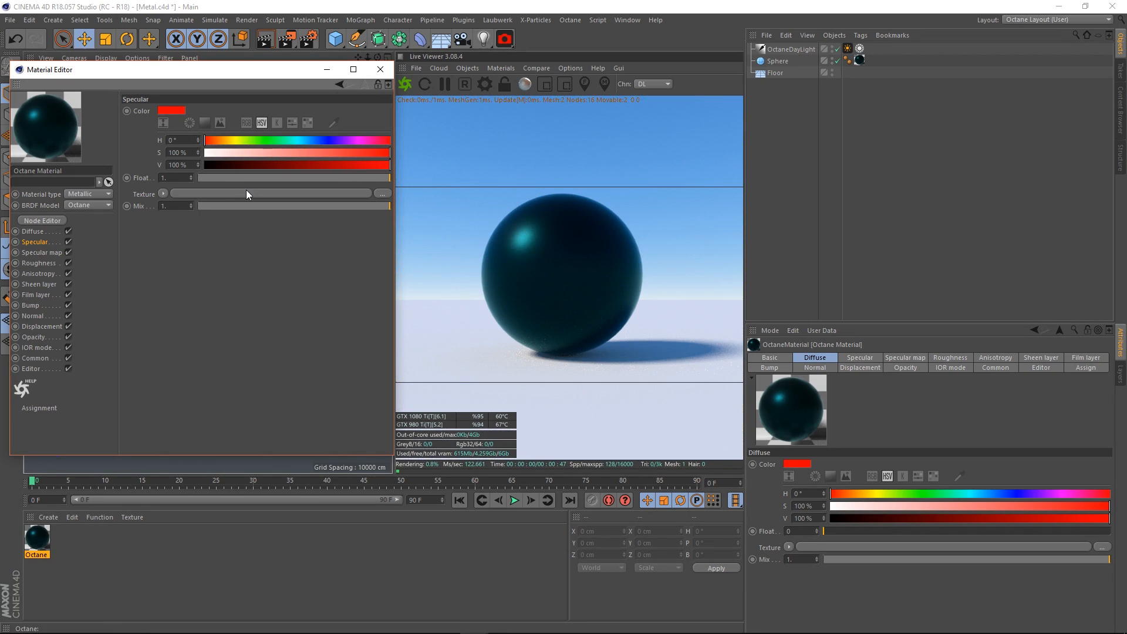
# Step: In the IOR mode settings, set the red, green and blue Metallic IOR values to 0 and raise green to 2.25
pyautogui.click(26, 348)
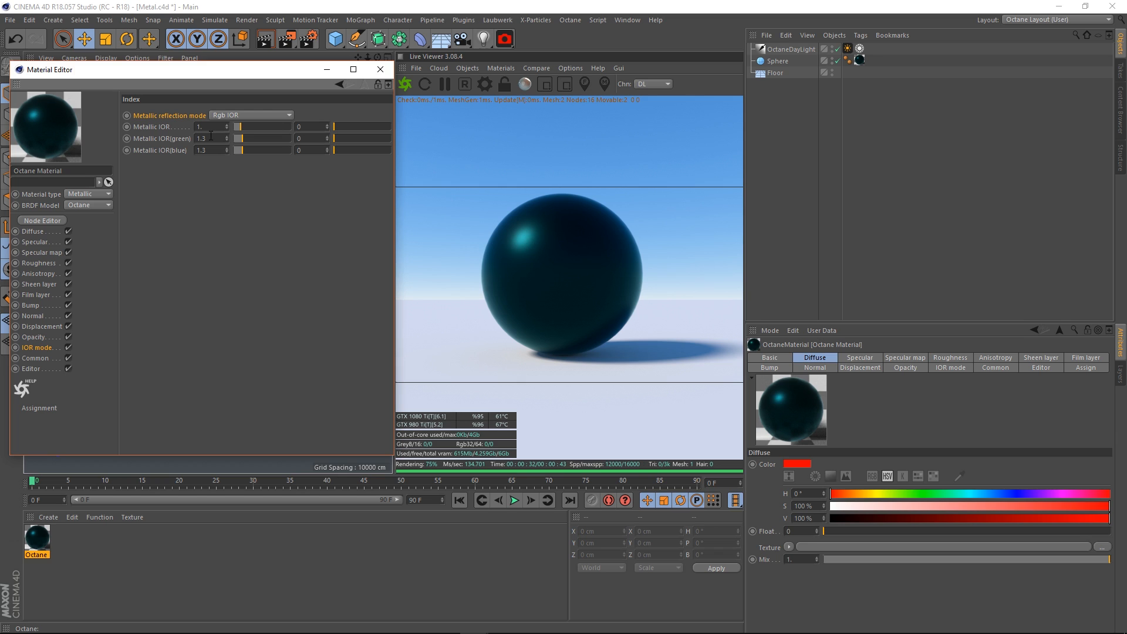
pyautogui.moveTo(240, 139); pyautogui.dragTo(200, 176)
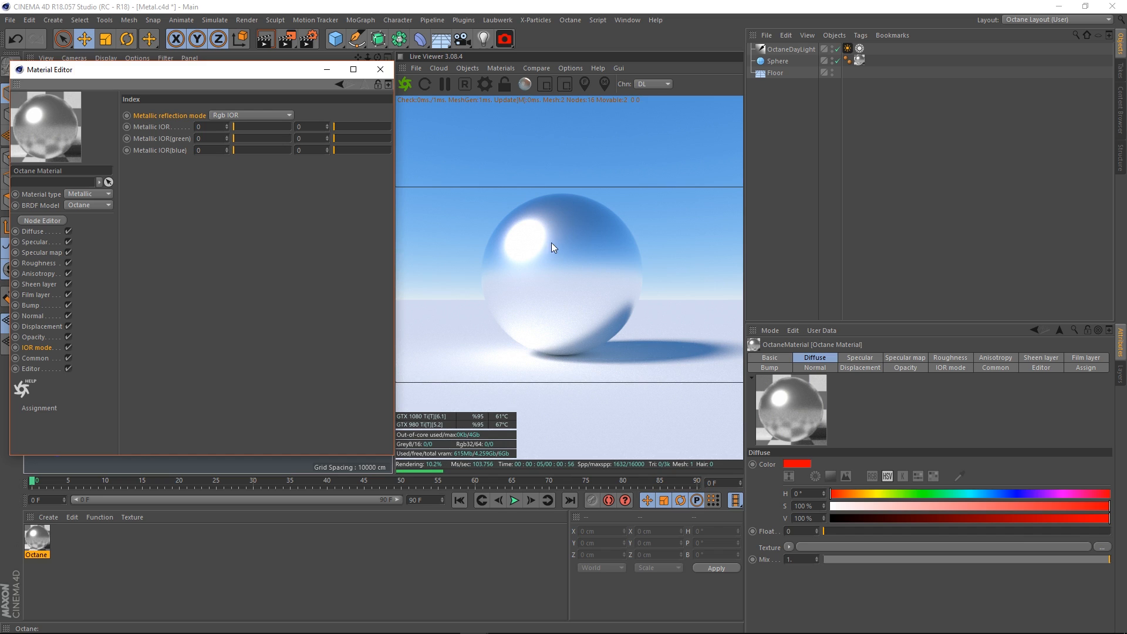
pyautogui.moveTo(237, 135); pyautogui.dragTo(249, 139)
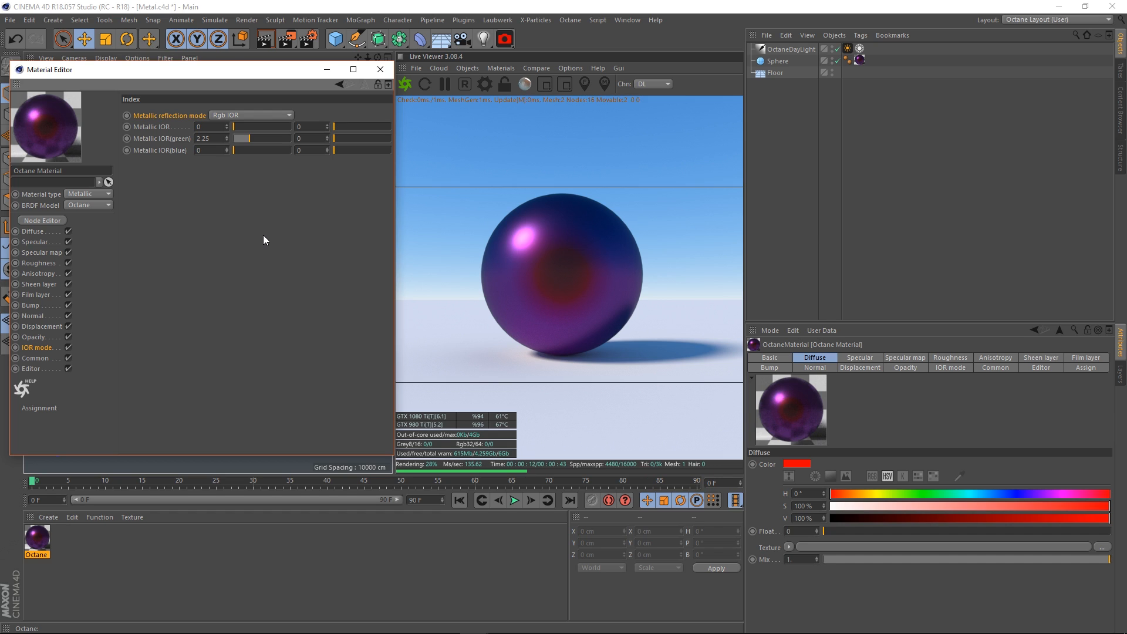
# Step: Reset the green Metallic IOR to 0 and vary the first blue IOR value through 1.5, 8 and 1.25 down to 0.416667
pyautogui.moveTo(250, 138)
pyautogui.mouseDown()
pyautogui.moveTo(175, 149)
pyautogui.moveTo(245, 155)
pyautogui.mouseUp()
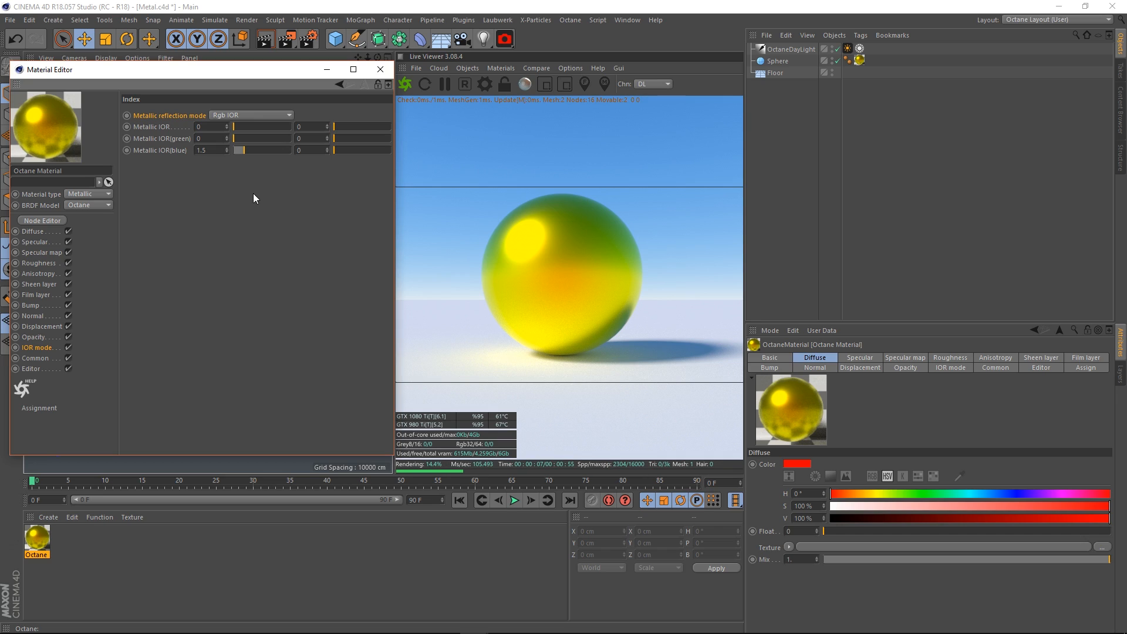
pyautogui.moveTo(246, 152); pyautogui.dragTo(290, 151)
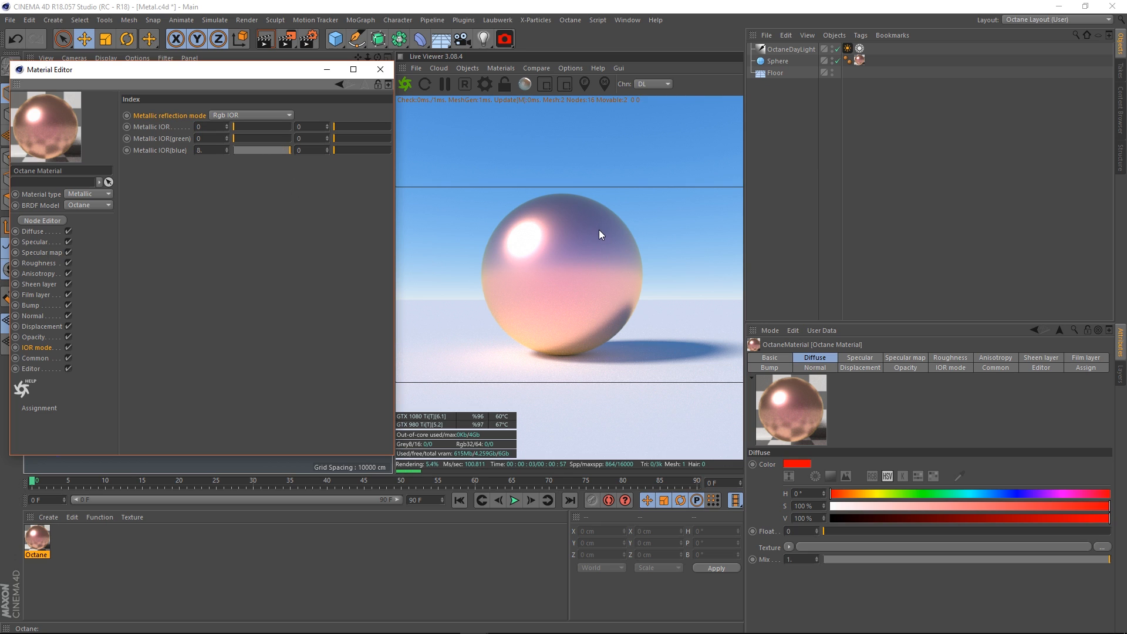
pyautogui.moveTo(264, 150)
pyautogui.mouseDown()
pyautogui.moveTo(229, 157)
pyautogui.moveTo(244, 151)
pyautogui.mouseUp()
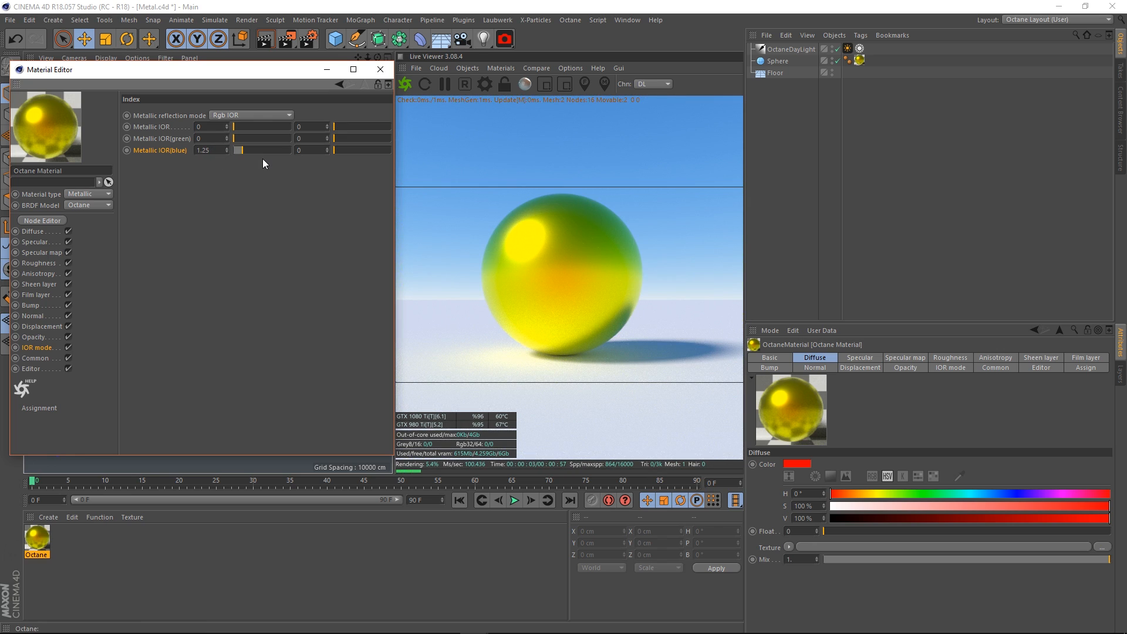
pyautogui.moveTo(244, 151); pyautogui.dragTo(238, 152)
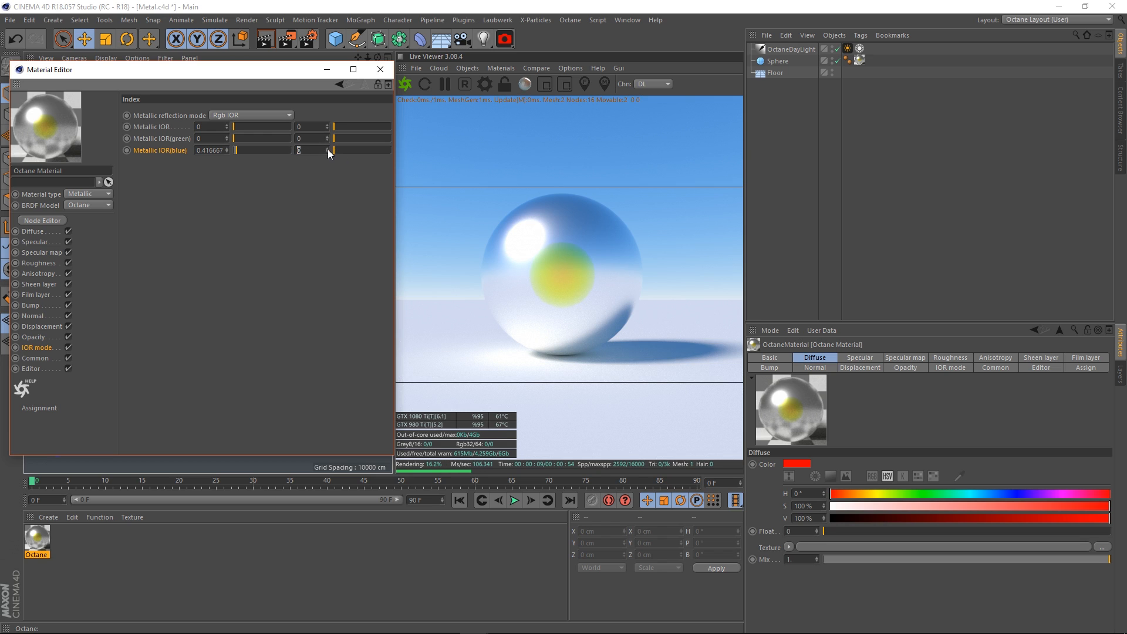
# Step: Set the second blue Metallic IOR value to 0.015 and raise it gradually to 0.146
pyautogui.write('0.015')
pyautogui.press('Return')
pyautogui.moveTo(327, 151); pyautogui.dragTo(327, 74)
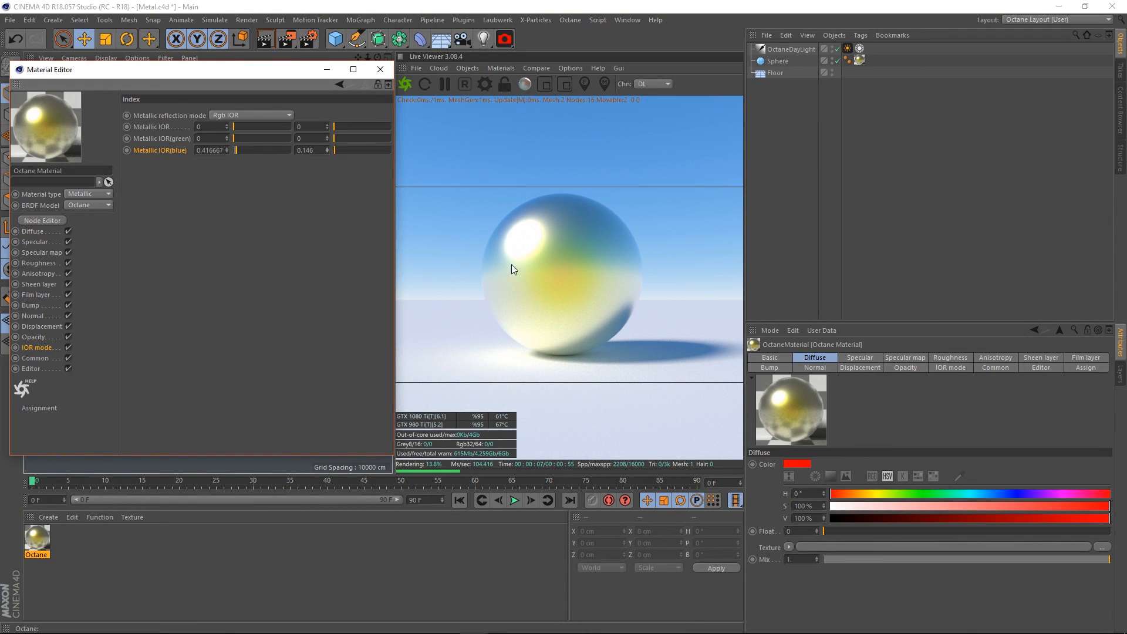
# Step: Reset both blue Metallic IOR values to 0 and point out the channel labels and the first channel's two value fields
pyautogui.moveTo(342, 151); pyautogui.dragTo(220, 150)
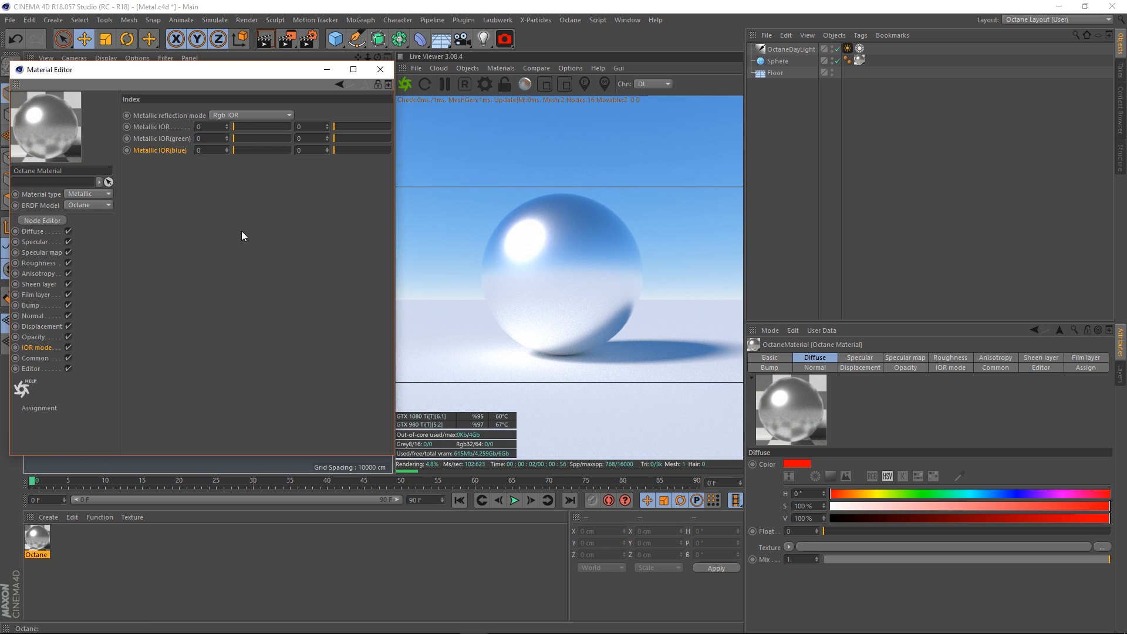
pyautogui.click(181, 149)
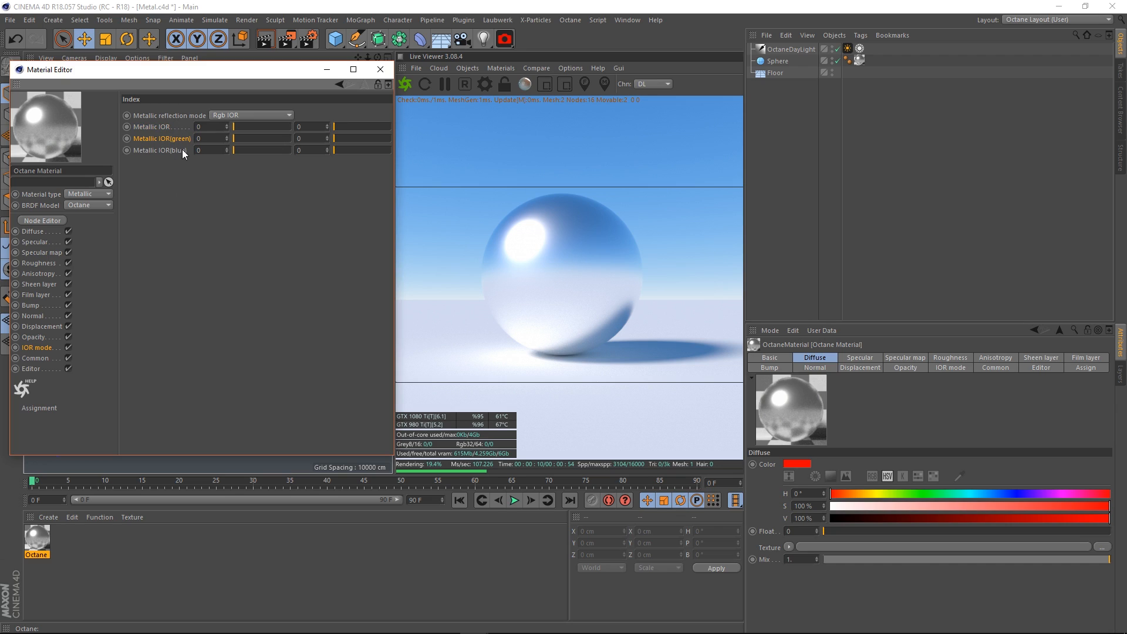
pyautogui.click(183, 150)
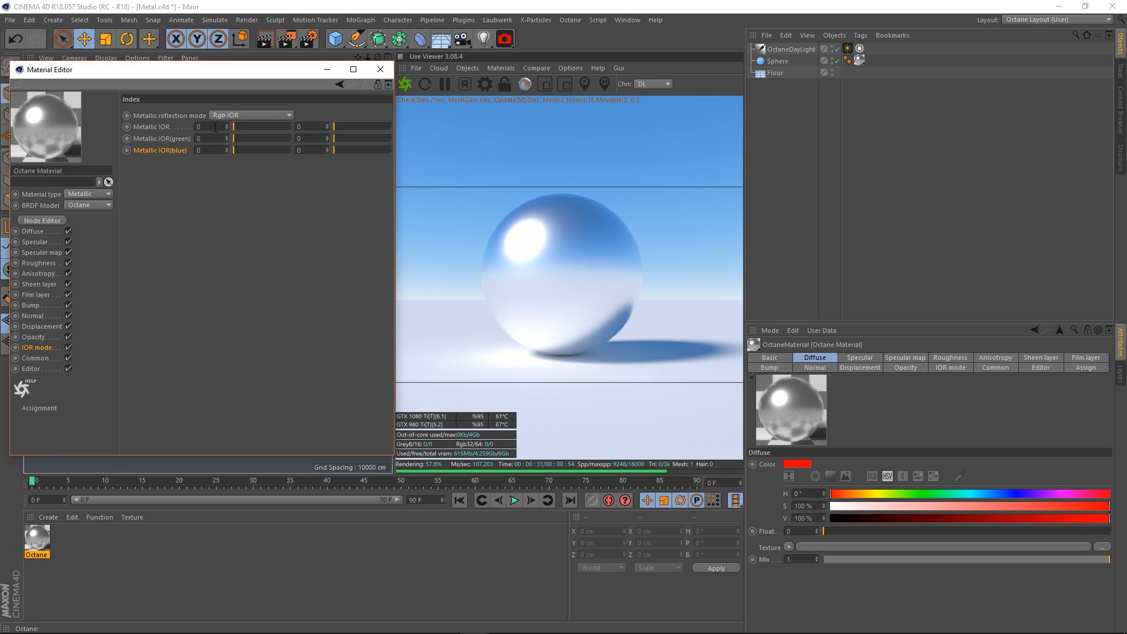
pyautogui.click(213, 126)
pyautogui.doubleClick(309, 126)
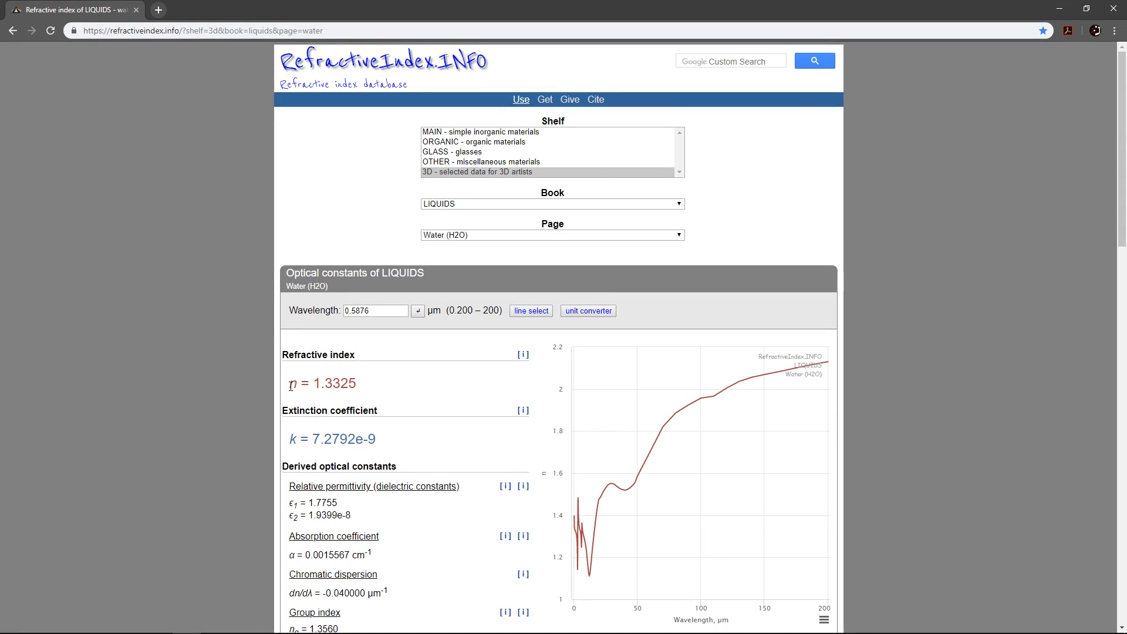
# Step: Switch to the RefractiveIndex.INFO page in the browser, review water's n and k values and select the 3D shelf
pyautogui.moveTo(290, 385); pyautogui.dragTo(296, 385)
pyautogui.click(405, 437)
pyautogui.click(432, 173)
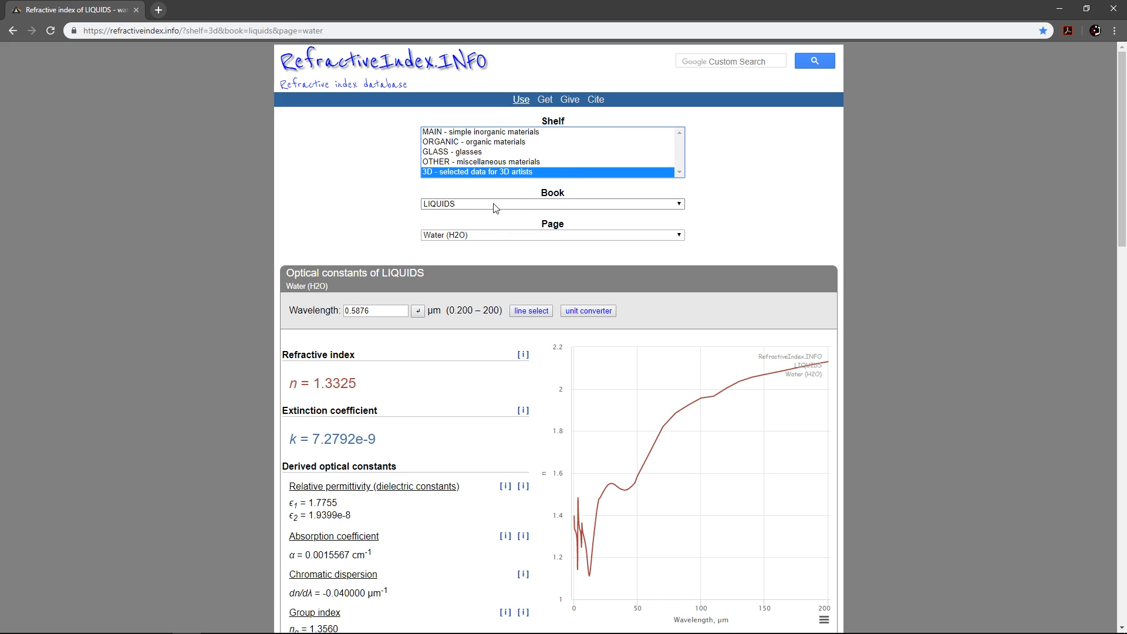
# Step: Choose the METALS book in the refractive index database and open its Gold (Au) page
pyautogui.click(470, 205)
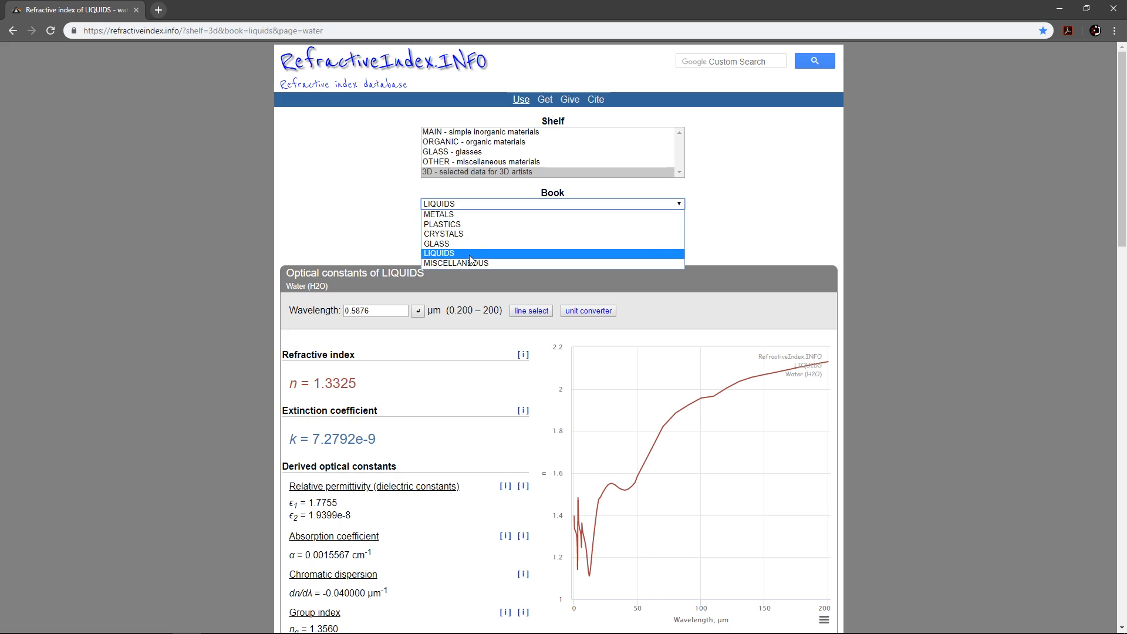
pyautogui.click(442, 215)
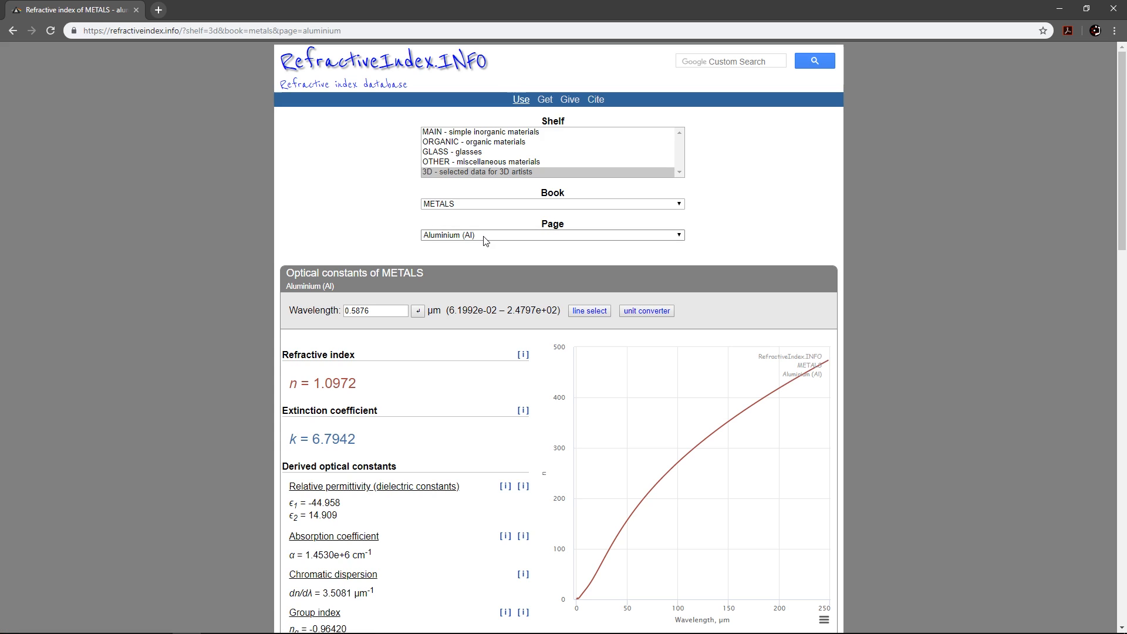
pyautogui.click(484, 237)
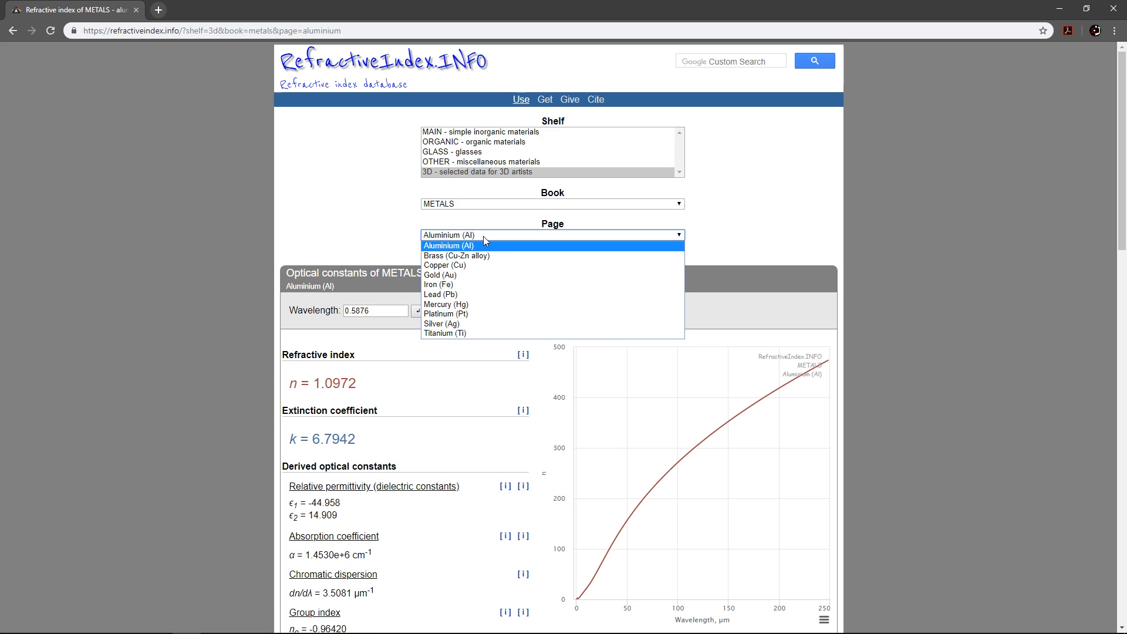
pyautogui.click(439, 276)
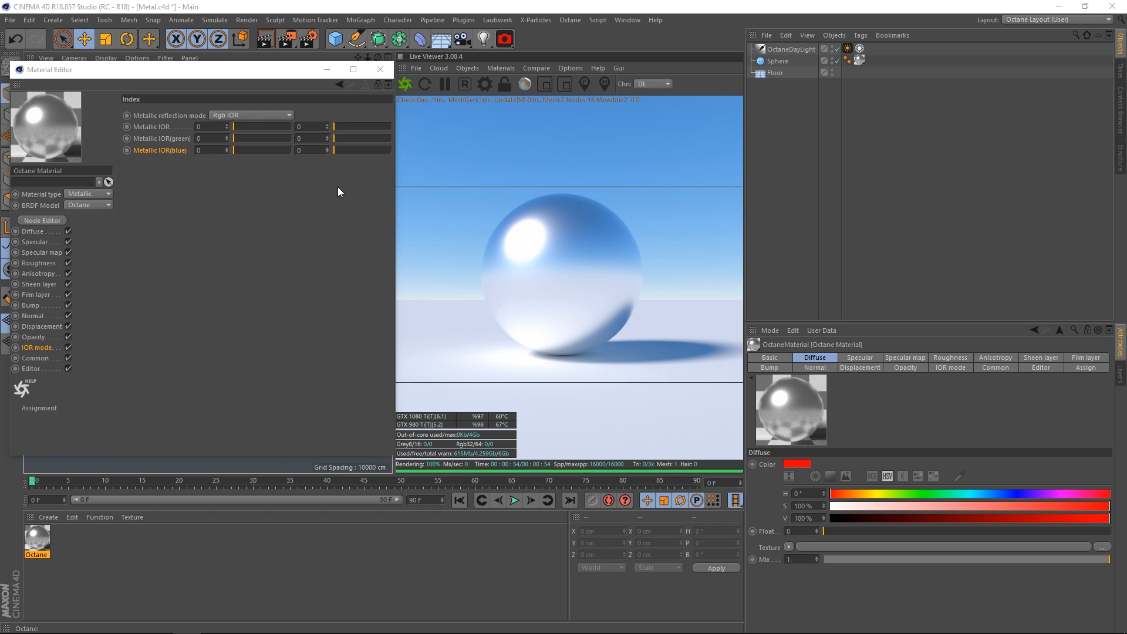
# Step: Return to Cinema 4D, open the Octane help on Metallic Material, widen its window and read the table of absorbed wavelengths
pyautogui.moveTo(220, 76); pyautogui.dragTo(220, 58)
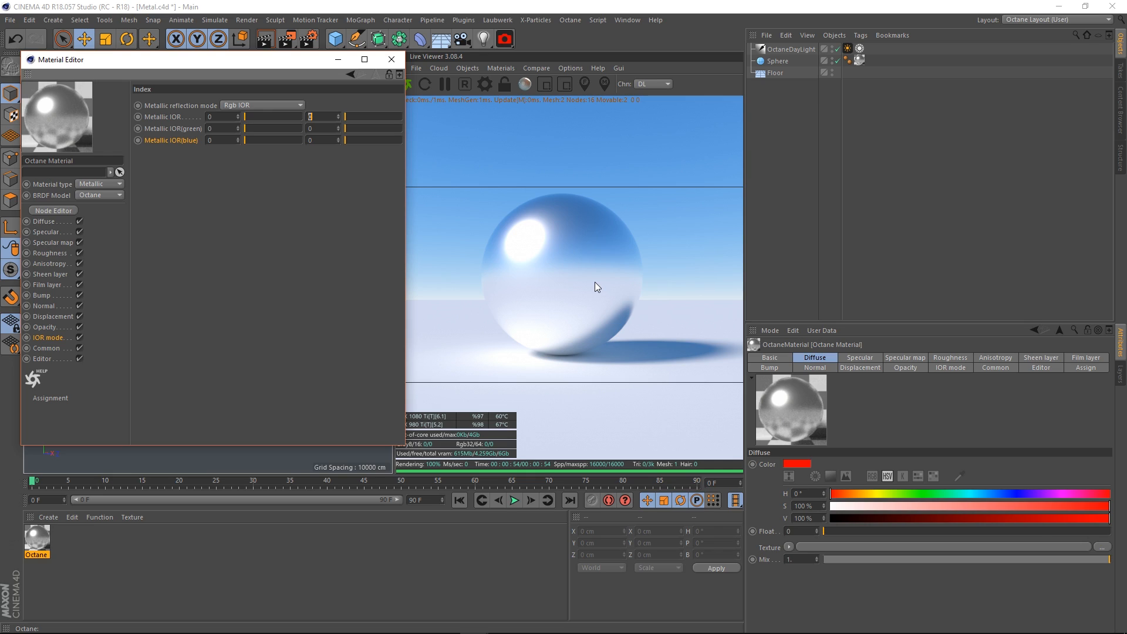
pyautogui.click(34, 378)
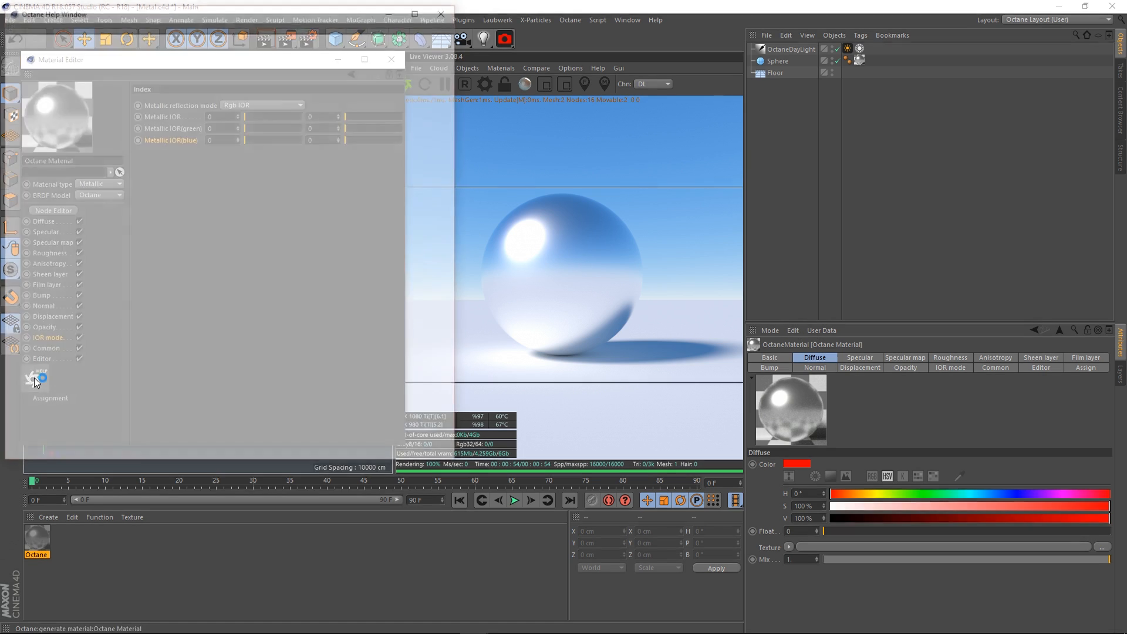
pyautogui.moveTo(220, 15); pyautogui.dragTo(333, 48)
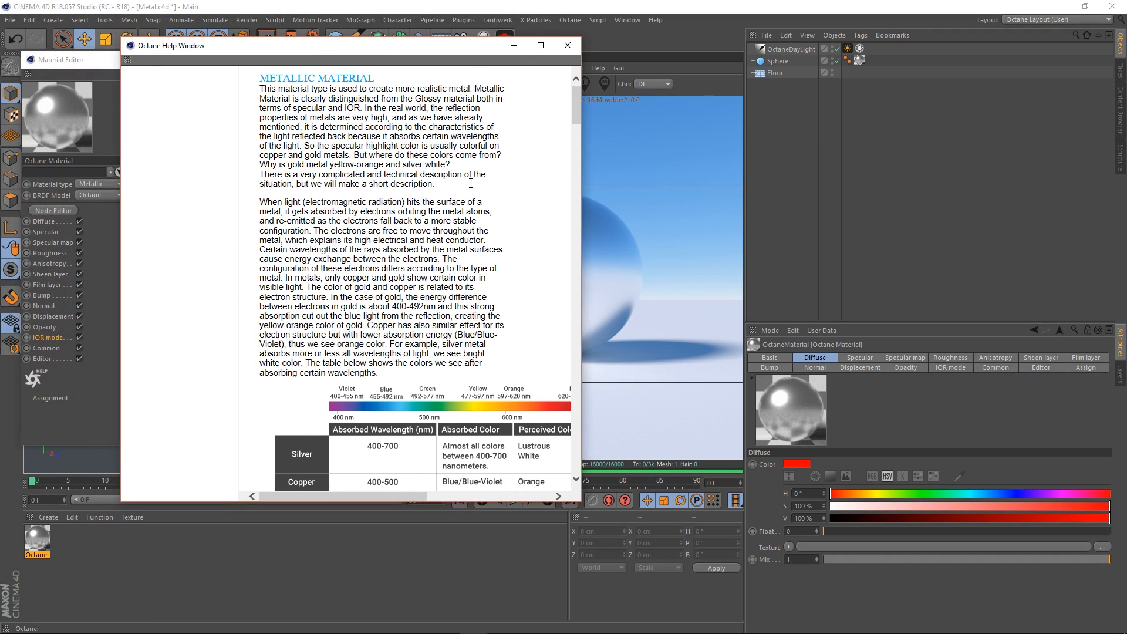
pyautogui.moveTo(583, 364); pyautogui.dragTo(707, 351)
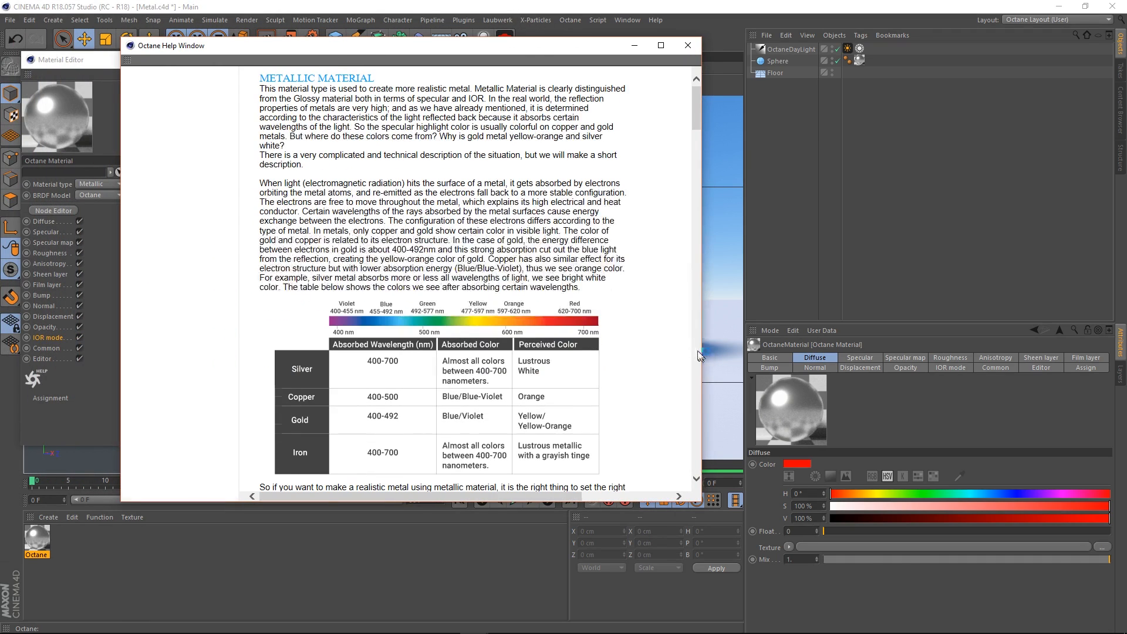
pyautogui.scroll(-2, 654, 277)
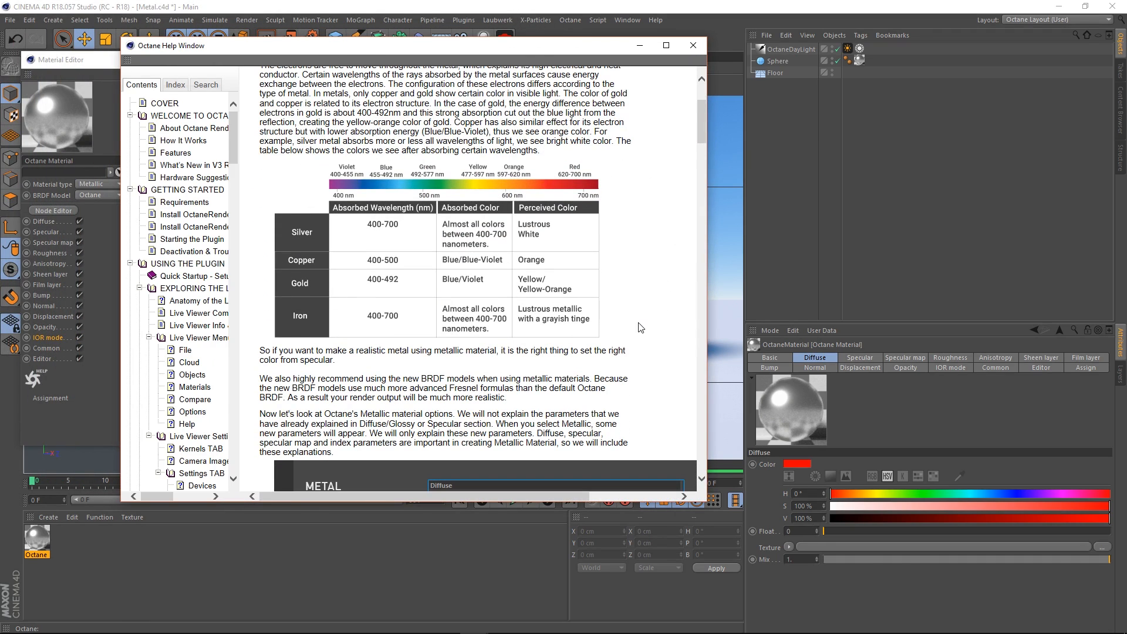
pyautogui.scroll(2, 566, 237)
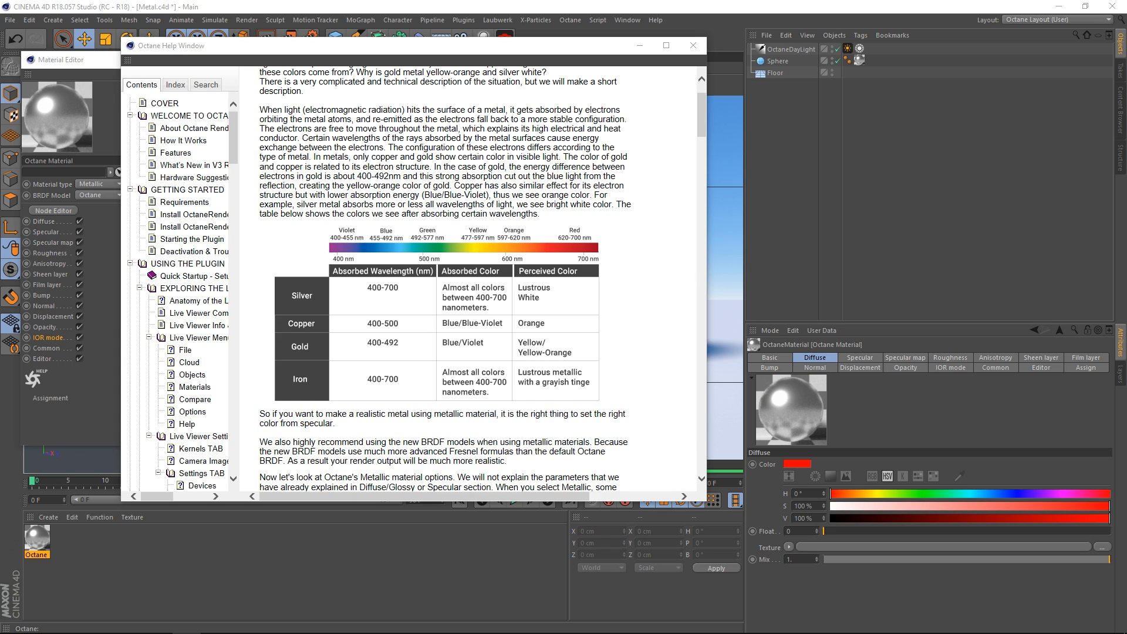
# Step: Switch to gold's n and k values in the browser and back to the absorbed-wavelength table in the Octane help in Cinema 4D
pyautogui.moveTo(634, 633); pyautogui.dragTo(501, 1)
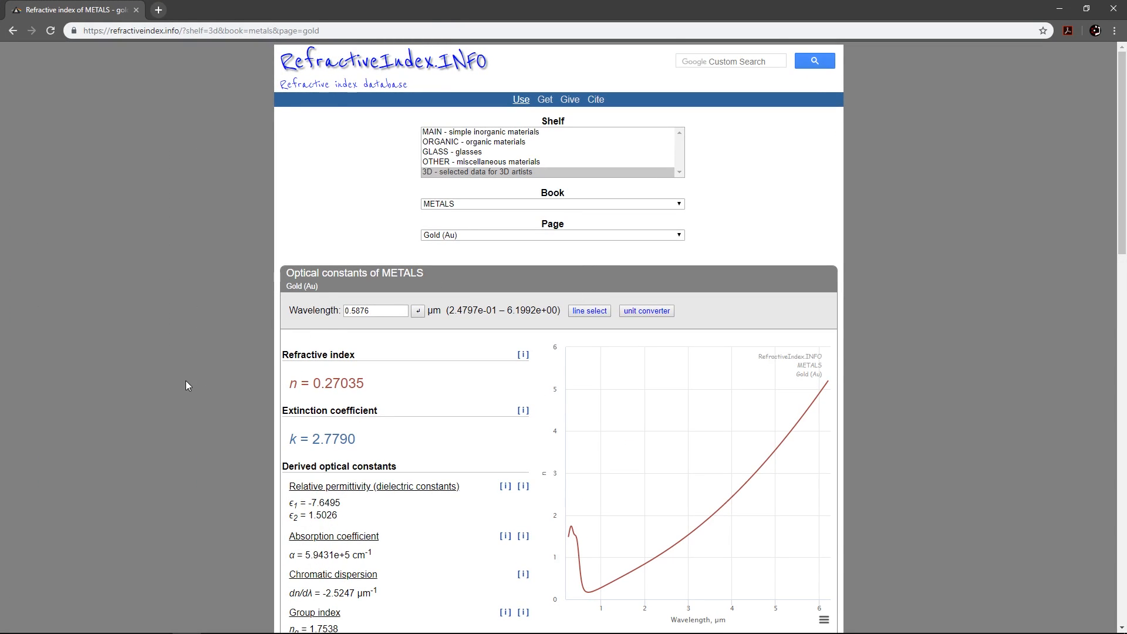
pyautogui.moveTo(474, 7); pyautogui.dragTo(0, 188)
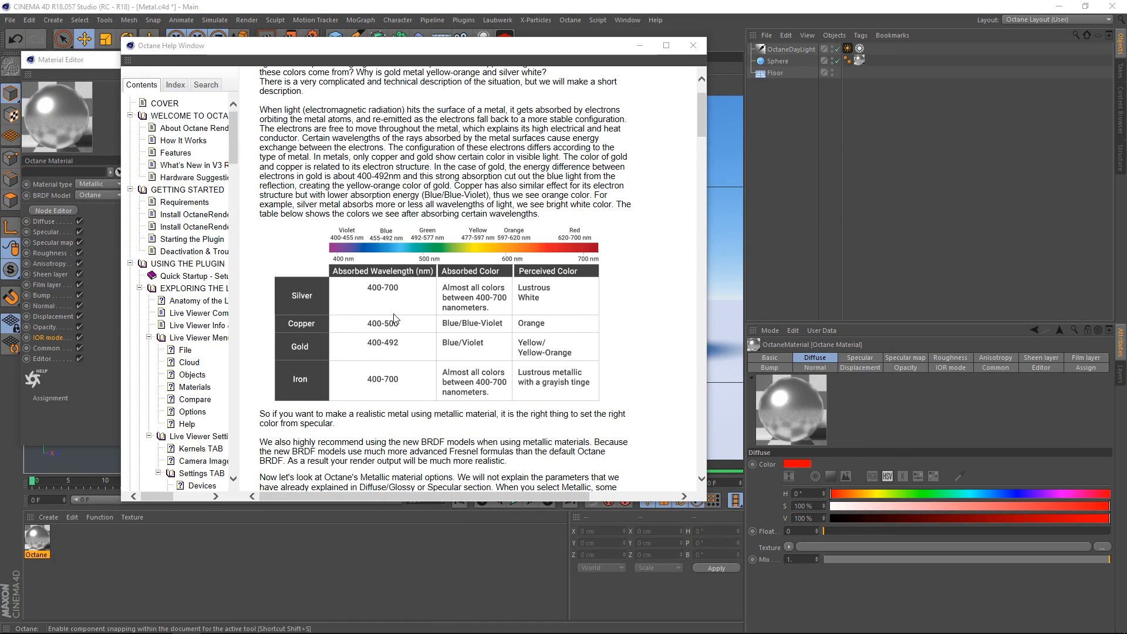
pyautogui.moveTo(0, 66); pyautogui.dragTo(407, 0)
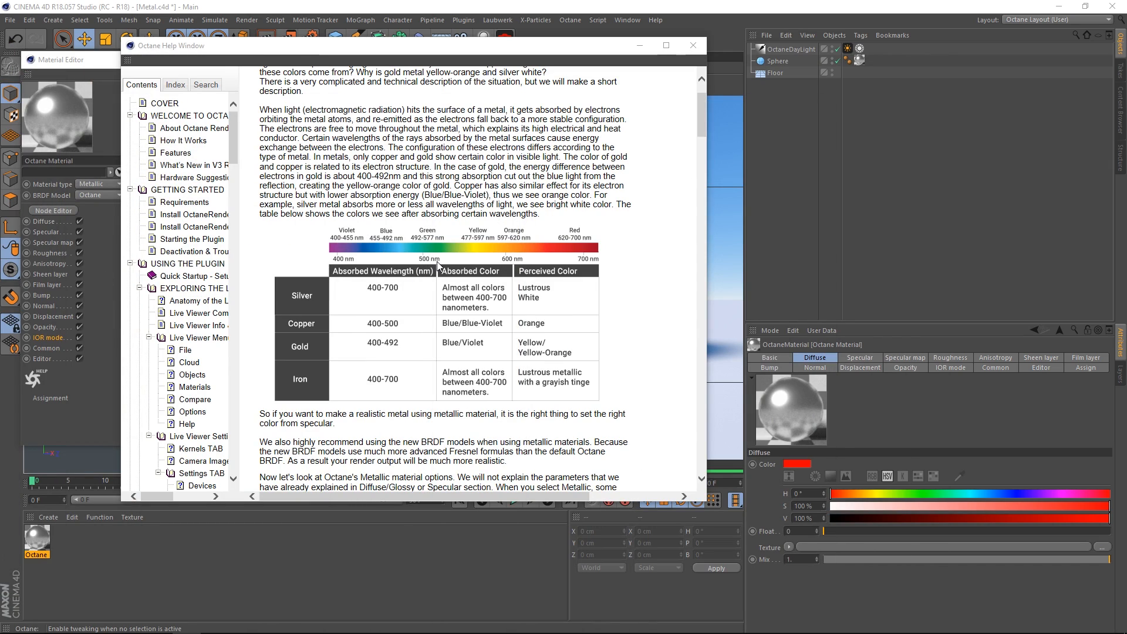
# Step: Move the Octane help window out of the way and set the blue channel's first Metallic IOR value to 0.75
pyautogui.moveTo(450, 51); pyautogui.dragTo(0, 209)
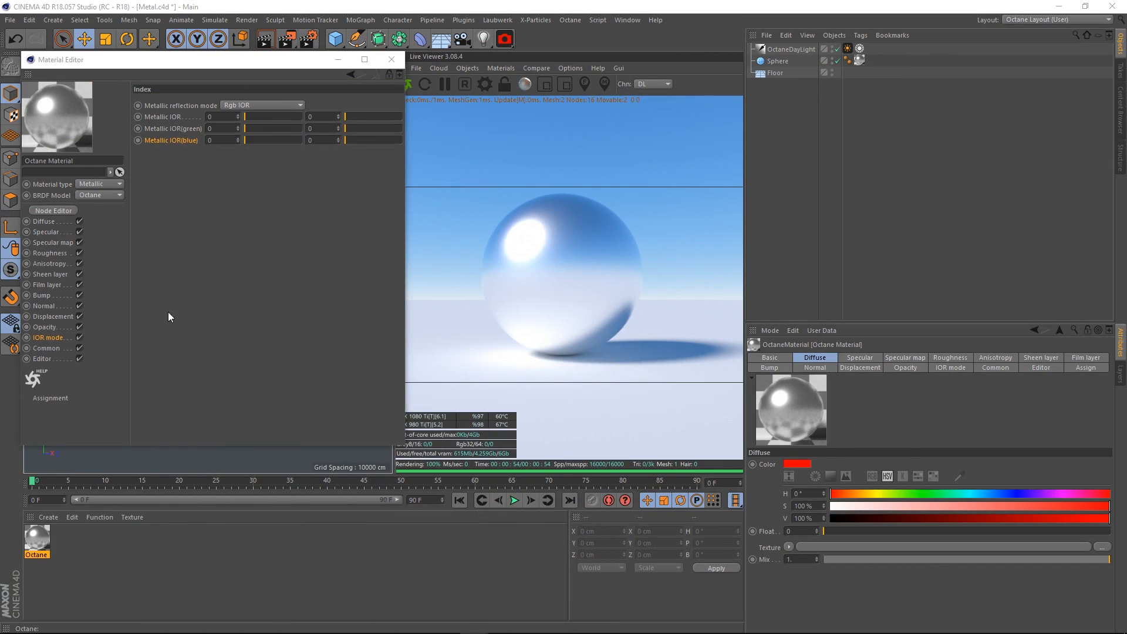
pyautogui.moveTo(244, 142); pyautogui.dragTo(251, 142)
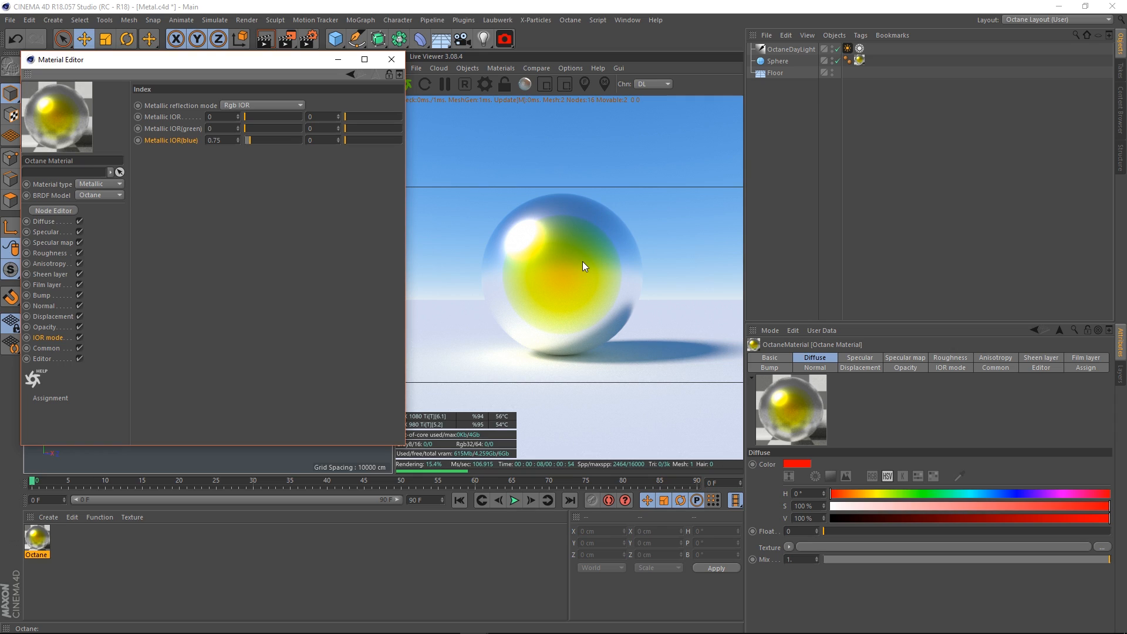
pyautogui.click(192, 138)
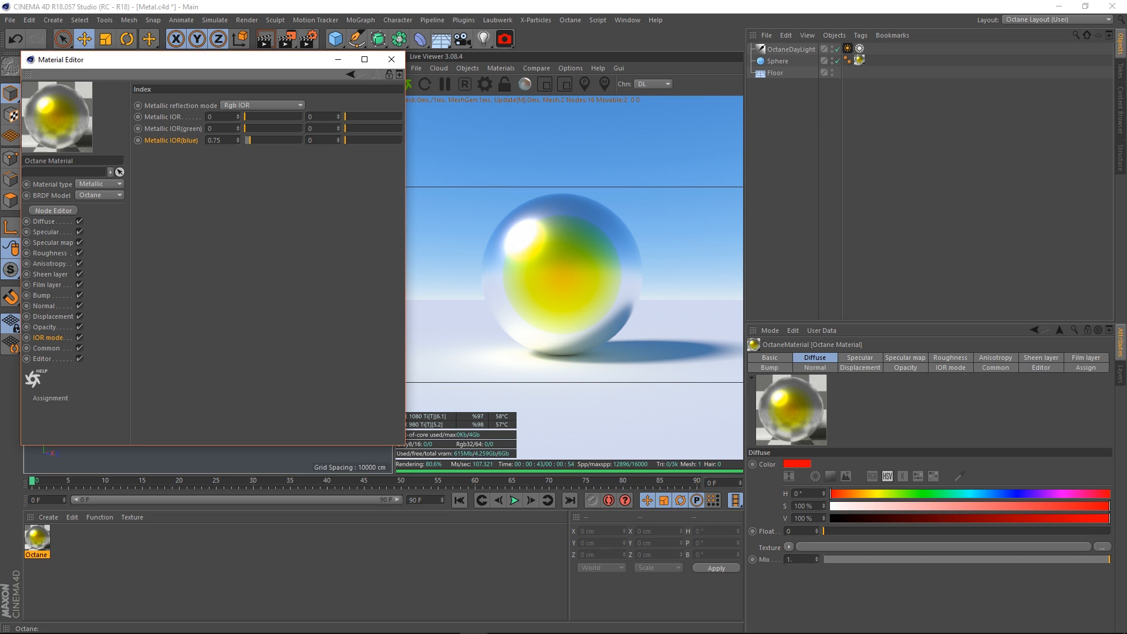
# Step: Bring the Octane help window back to check the visible spectrum, then move it aside to compare with the Metallic IOR channels
pyautogui.moveTo(0, 199); pyautogui.dragTo(521, 97)
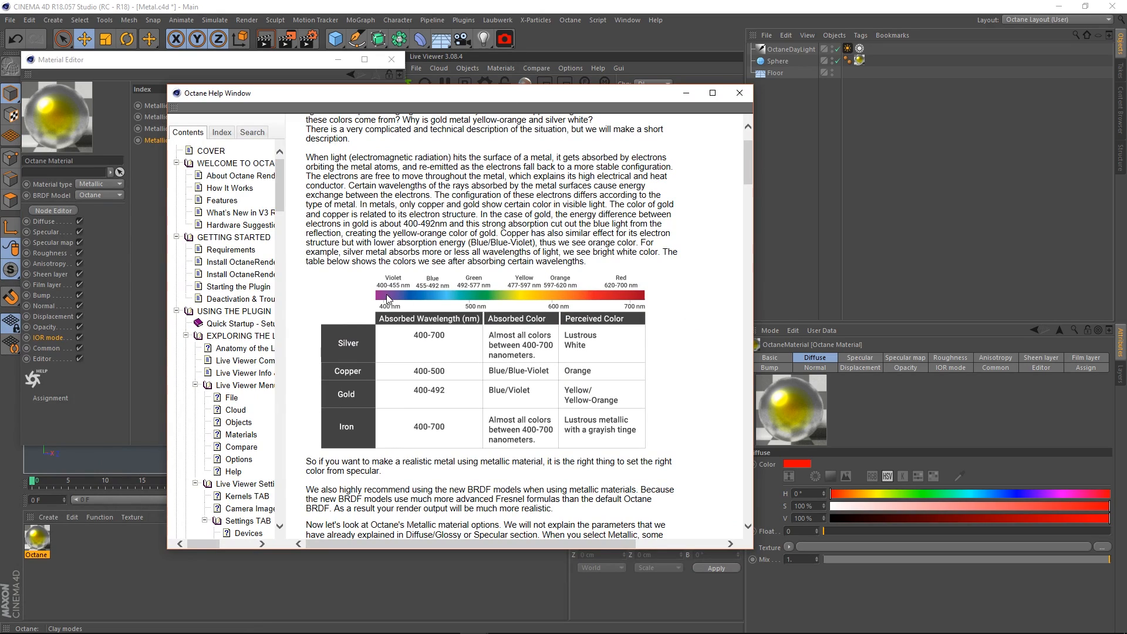
pyautogui.moveTo(537, 97); pyautogui.dragTo(0, 98)
pyautogui.click(191, 141)
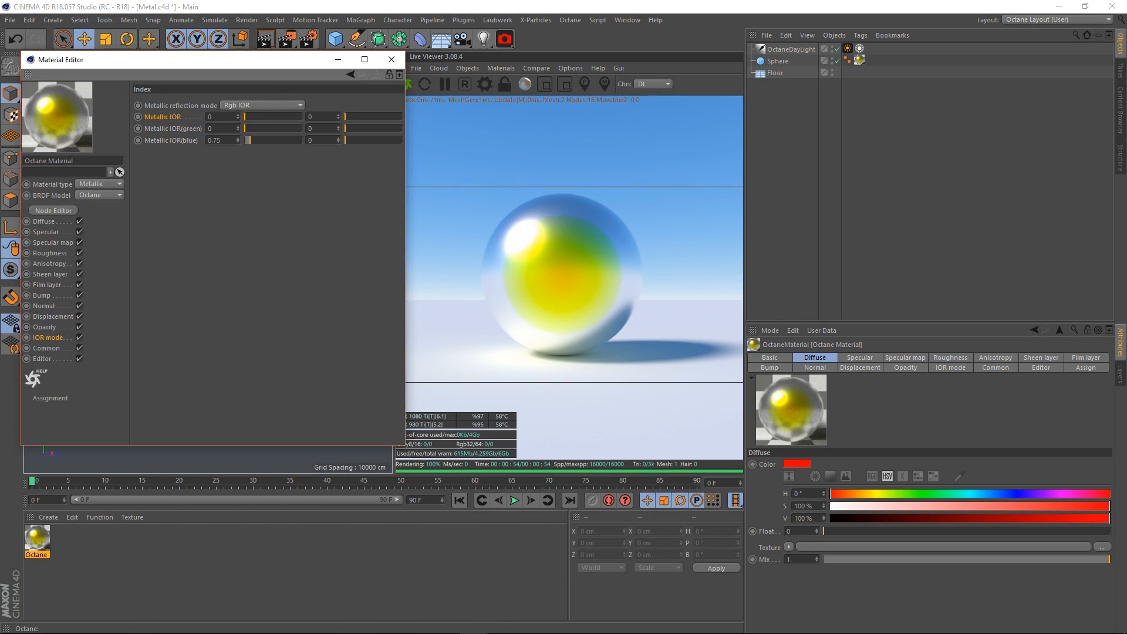
# Step: Bring back and widen the Octane help window, and read its Index section on reflection modes and the RGB IOR wavelengths
pyautogui.moveTo(0, 231); pyautogui.dragTo(649, 90)
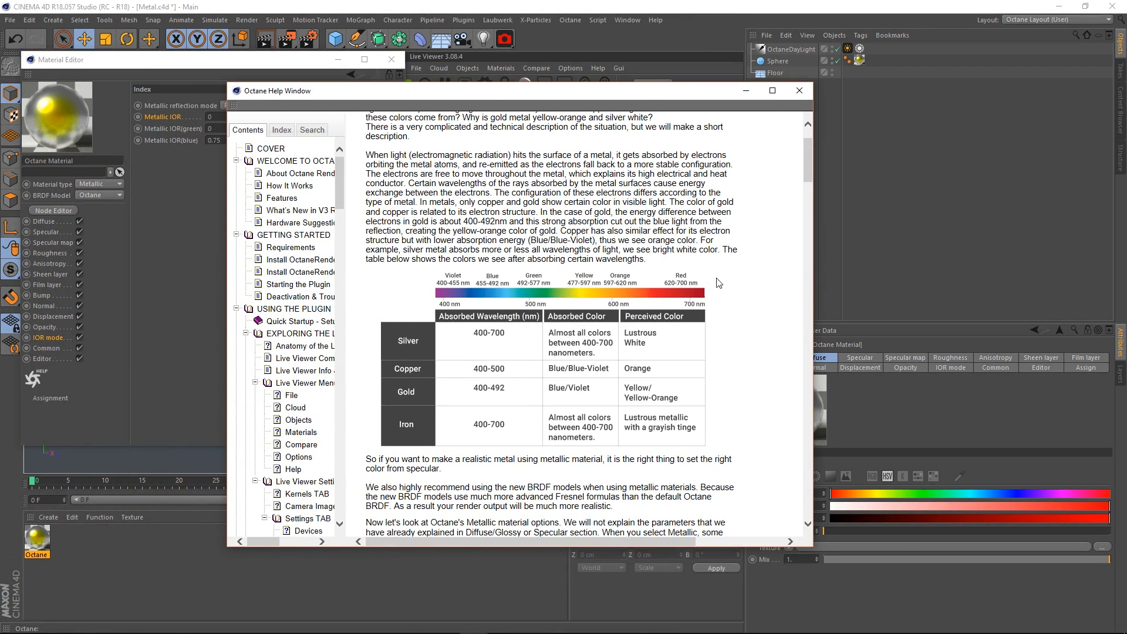
pyautogui.scroll(-4, 734, 318)
pyautogui.scroll(-15, 772, 278)
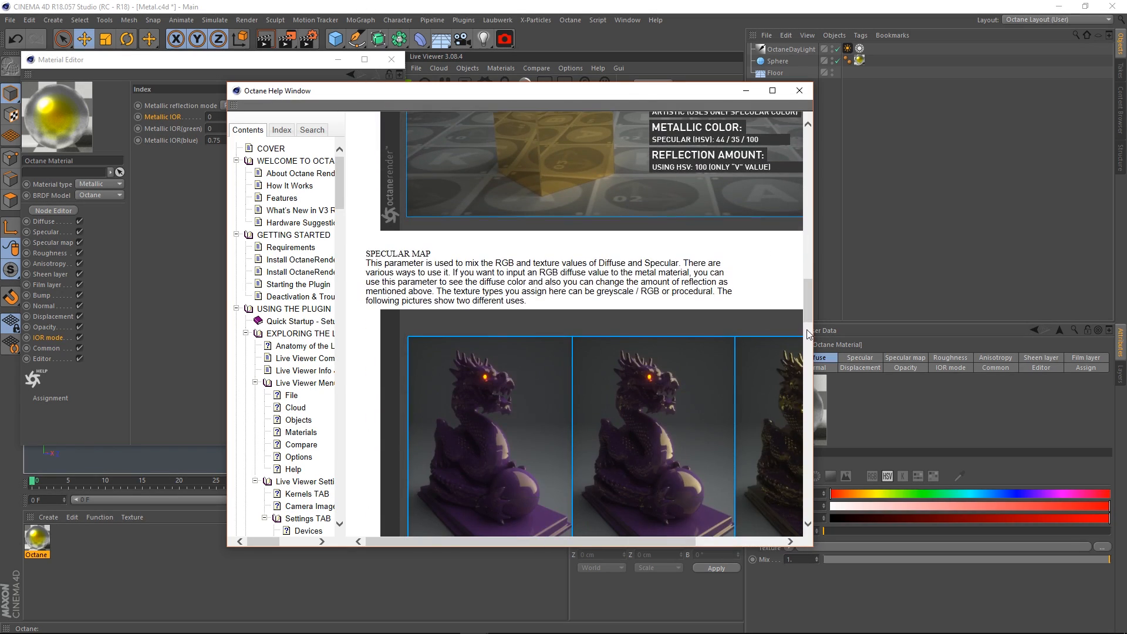
pyautogui.moveTo(812, 331); pyautogui.dragTo(987, 337)
pyautogui.scroll(-3, 778, 326)
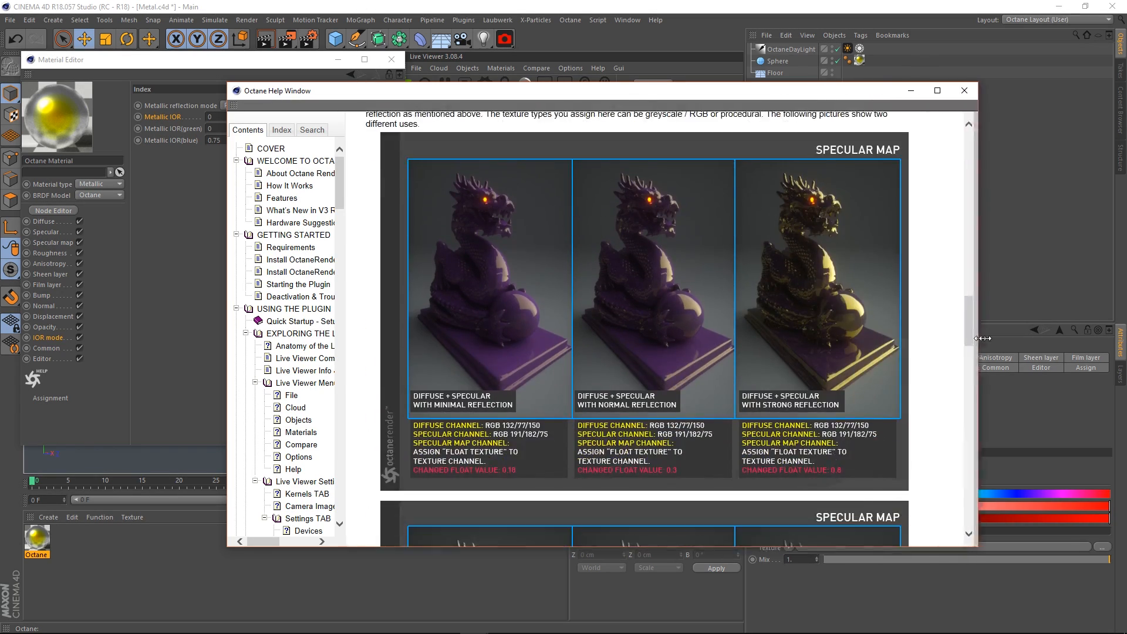
pyautogui.scroll(-10, 777, 326)
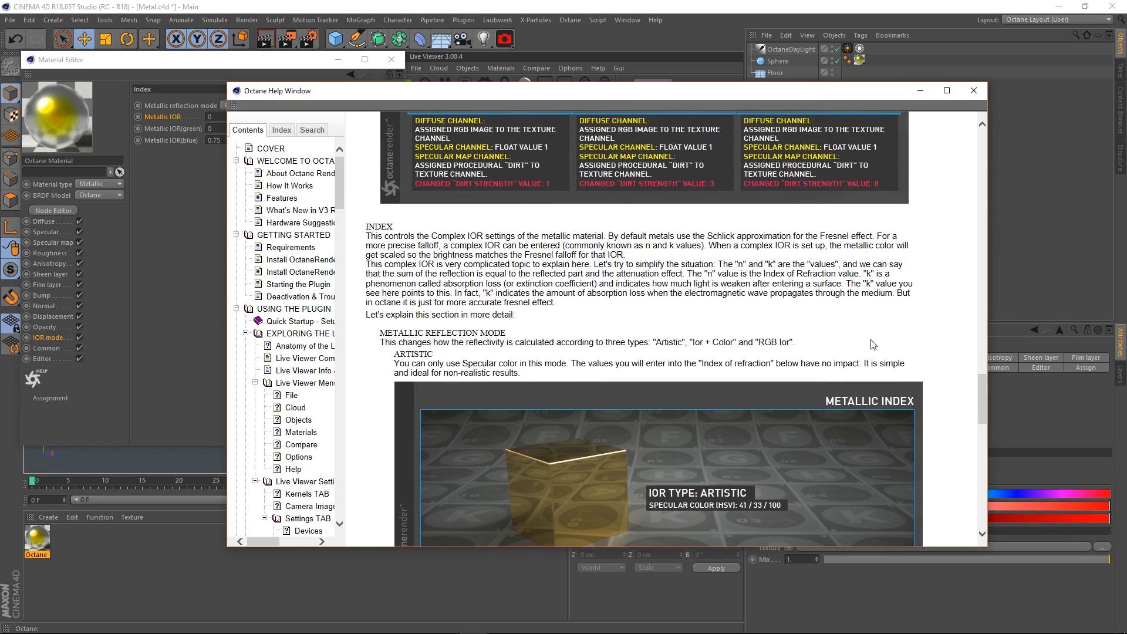
pyautogui.scroll(-10, 899, 343)
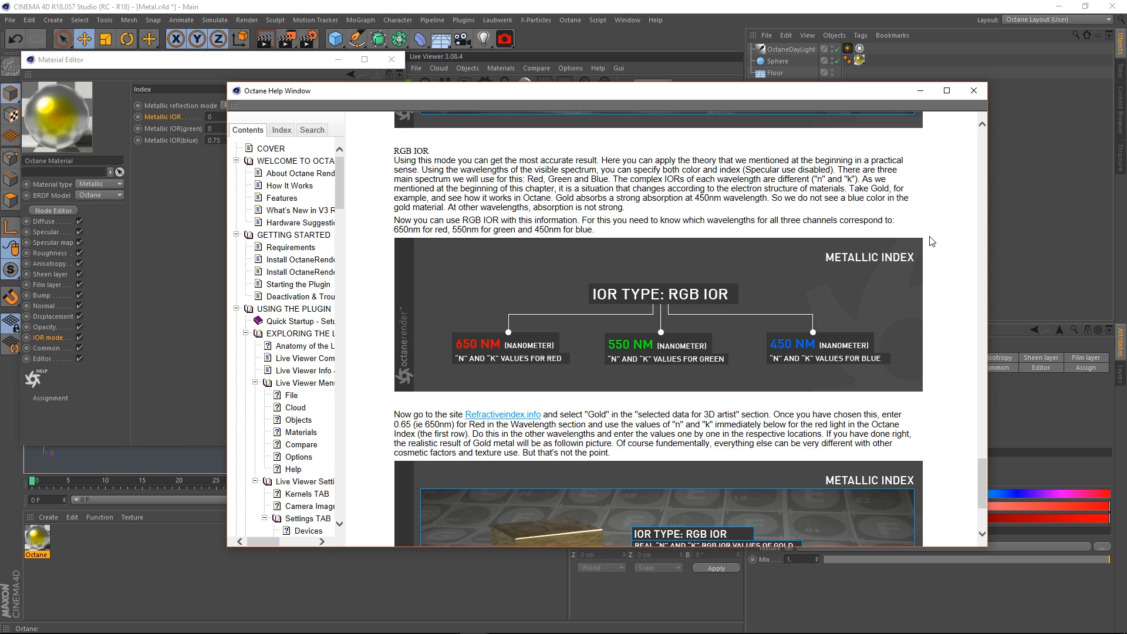
pyautogui.scroll(-3, 939, 304)
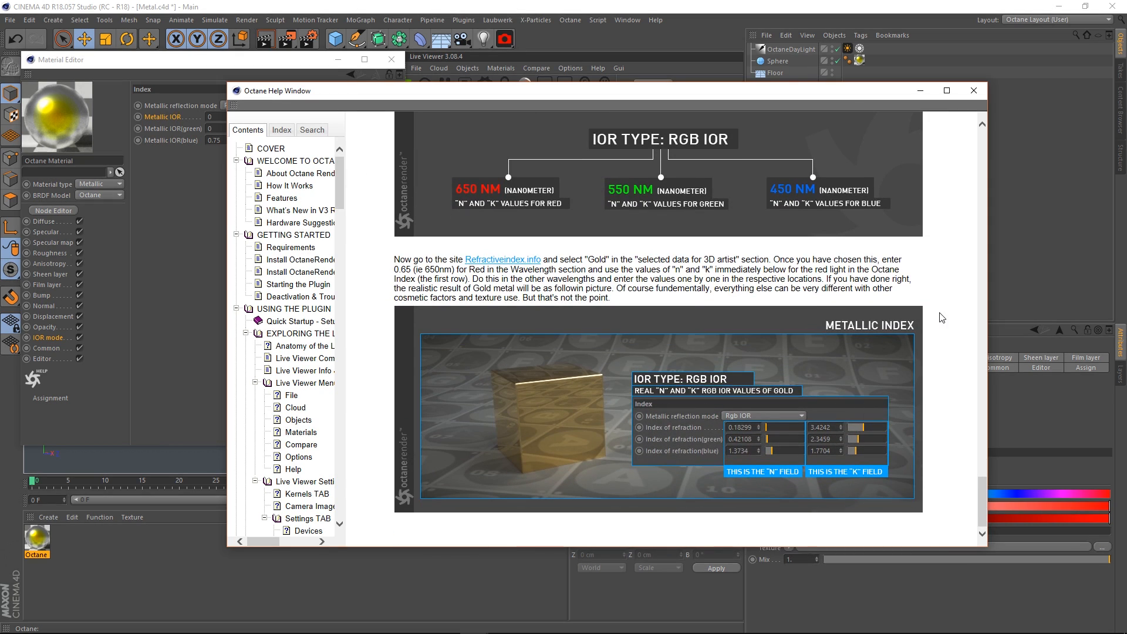
pyautogui.scroll(6, 939, 311)
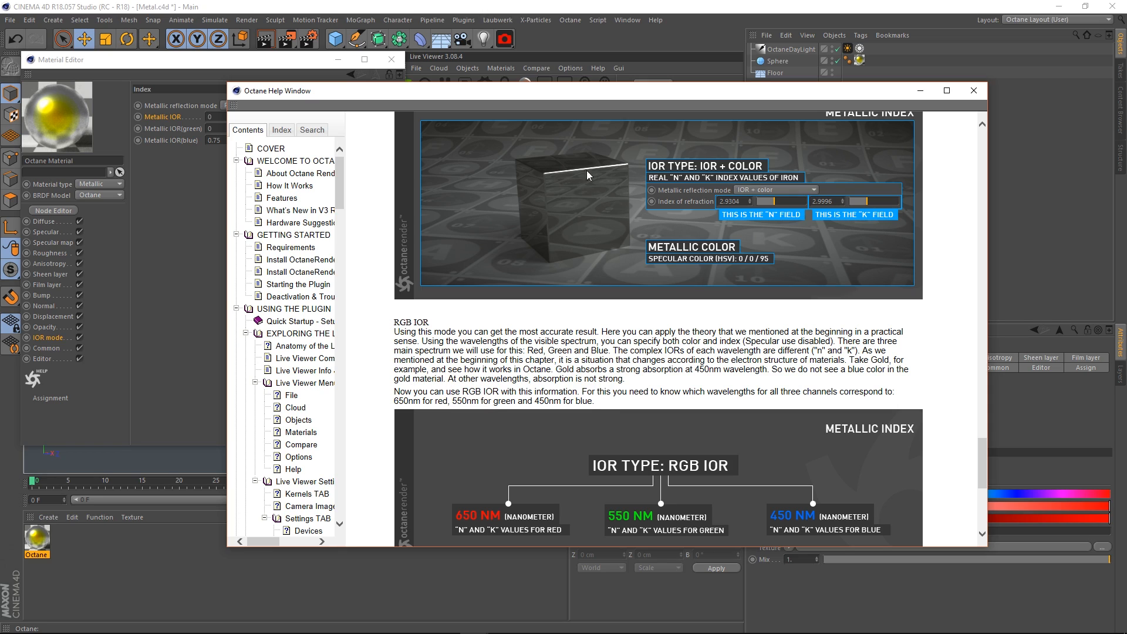
# Step: Close the Octane help and switch to the Gold (Au) page in the browser
pyautogui.moveTo(586, 94); pyautogui.dragTo(489, 131)
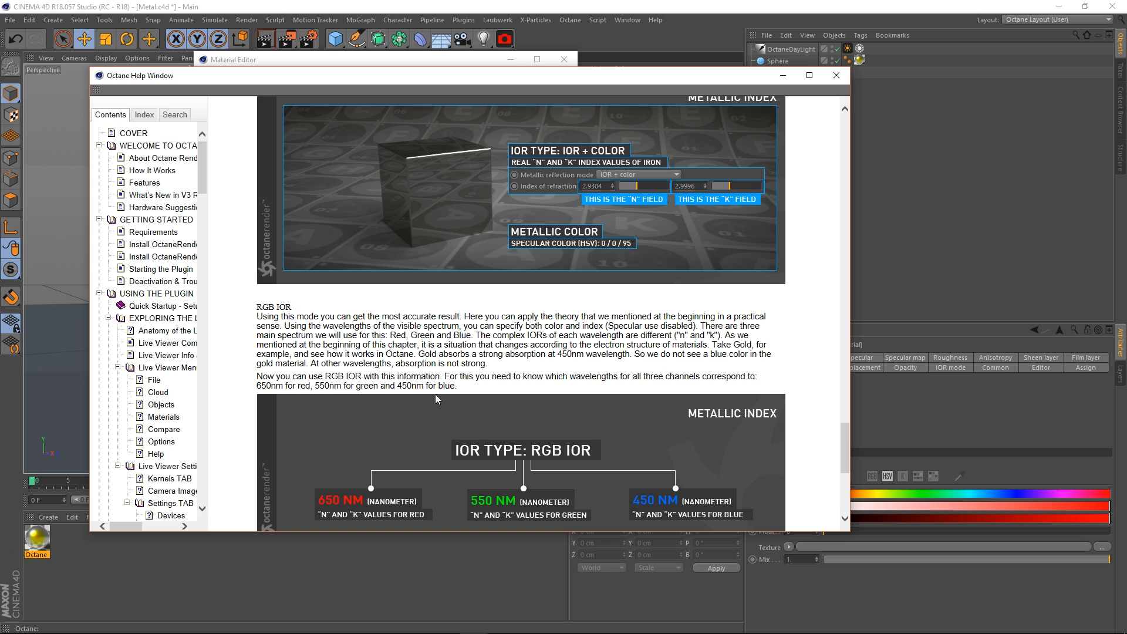
pyautogui.click(836, 76)
pyautogui.moveTo(0, 228); pyautogui.dragTo(43, 227)
pyautogui.doubleClick(44, 231)
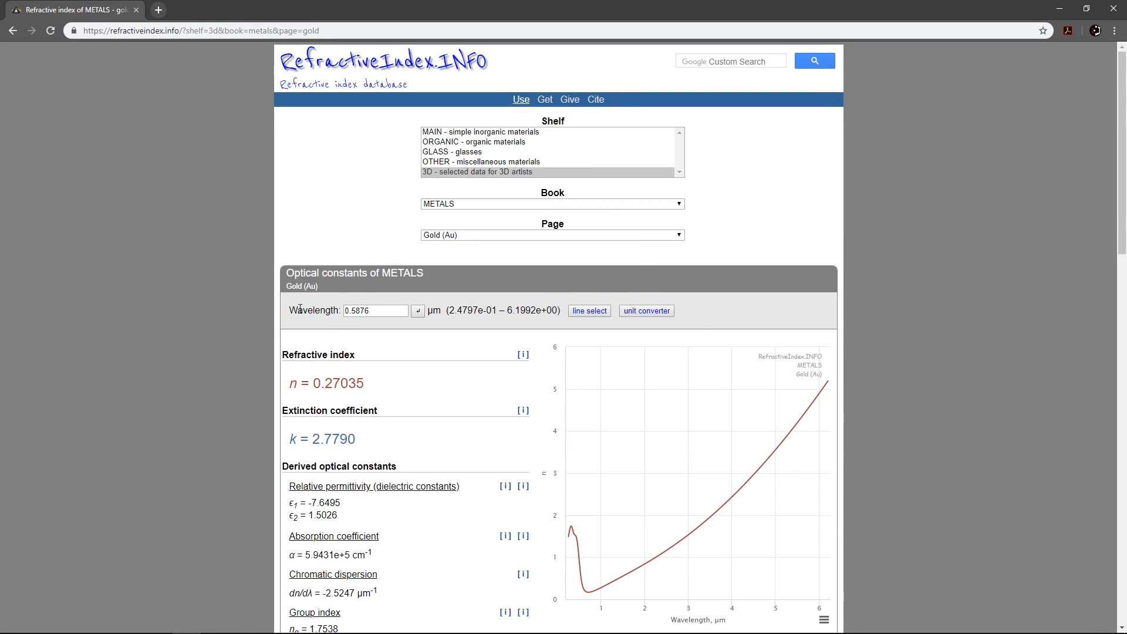
# Step: Examine the gold page's wavelength field and its µm unit, checking the first Metallic IOR field in Cinema 4D in between
pyautogui.doubleClick(378, 310)
pyautogui.moveTo(488, 2); pyautogui.dragTo(493, 0)
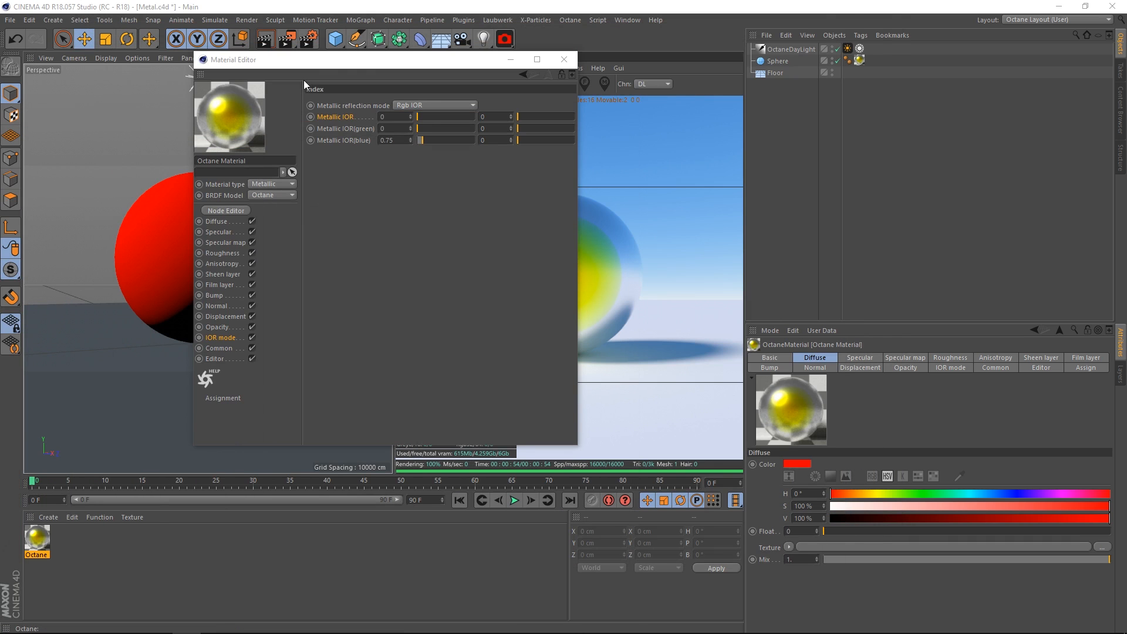
pyautogui.click(403, 116)
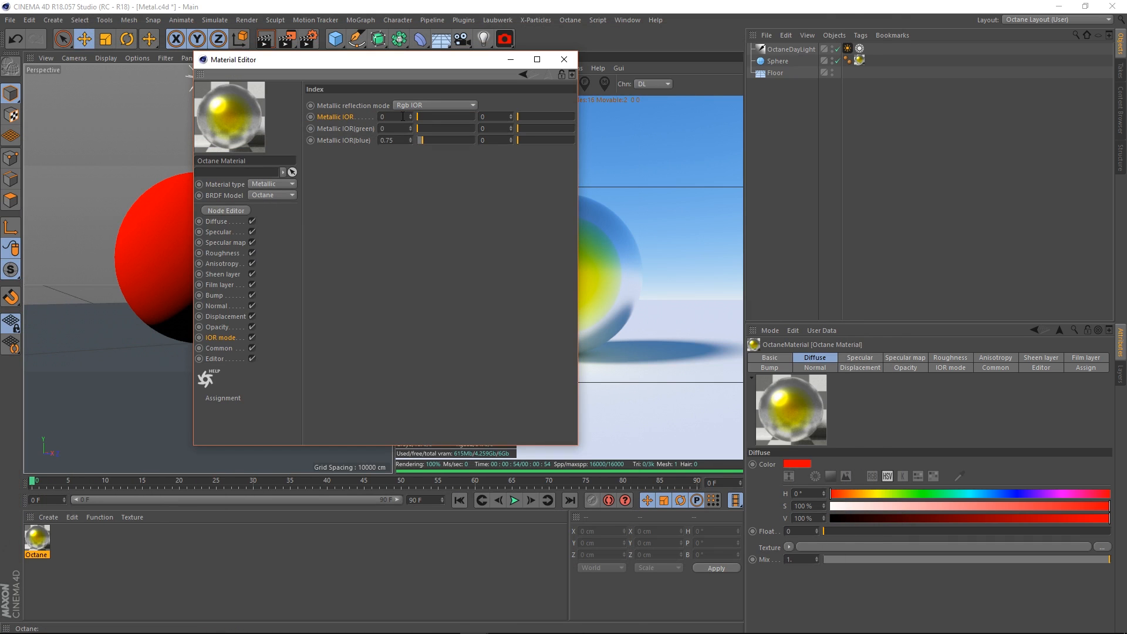
pyautogui.moveTo(0, 8); pyautogui.dragTo(435, 0)
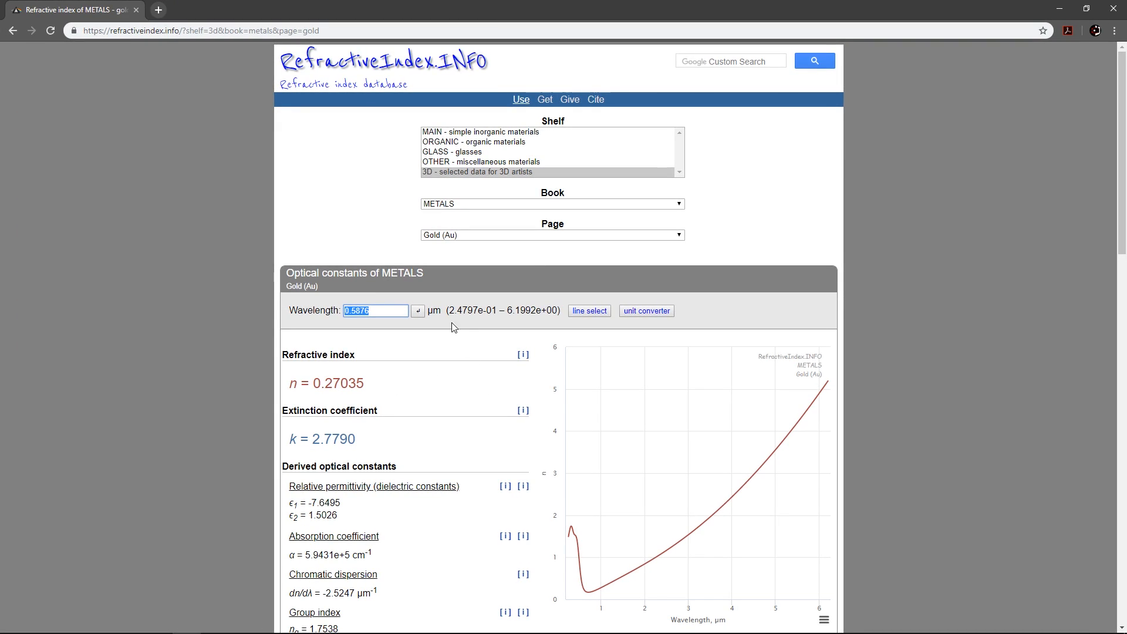
pyautogui.doubleClick(433, 311)
pyautogui.click(435, 327)
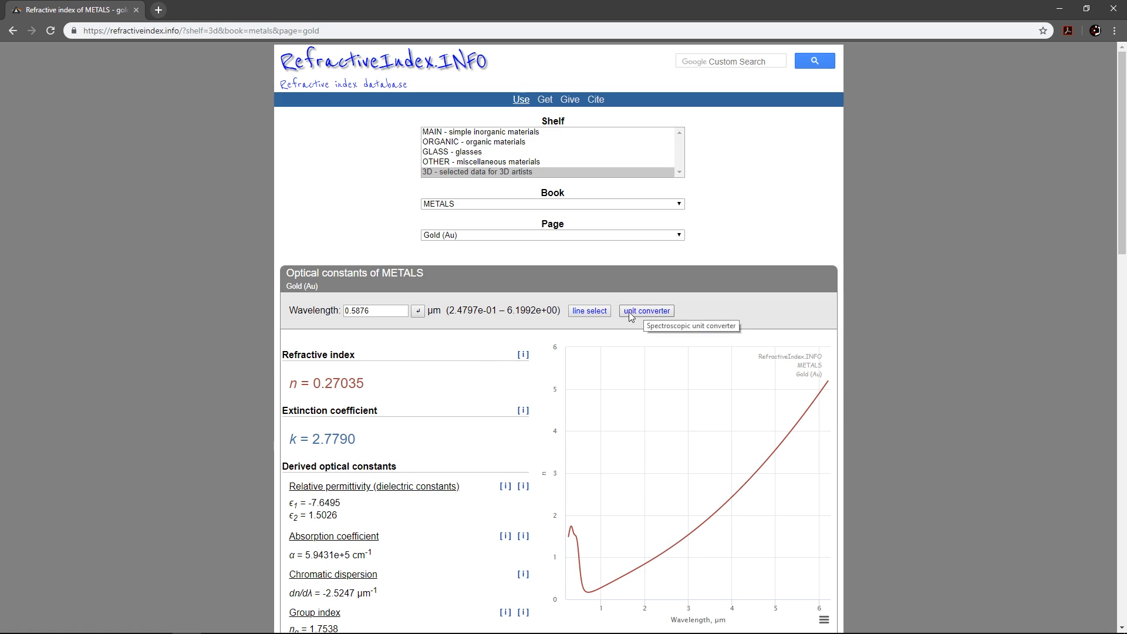
# Step: Convert 650 nm with the page's unit converter and apply it as the wavelength for gold
pyautogui.click(659, 312)
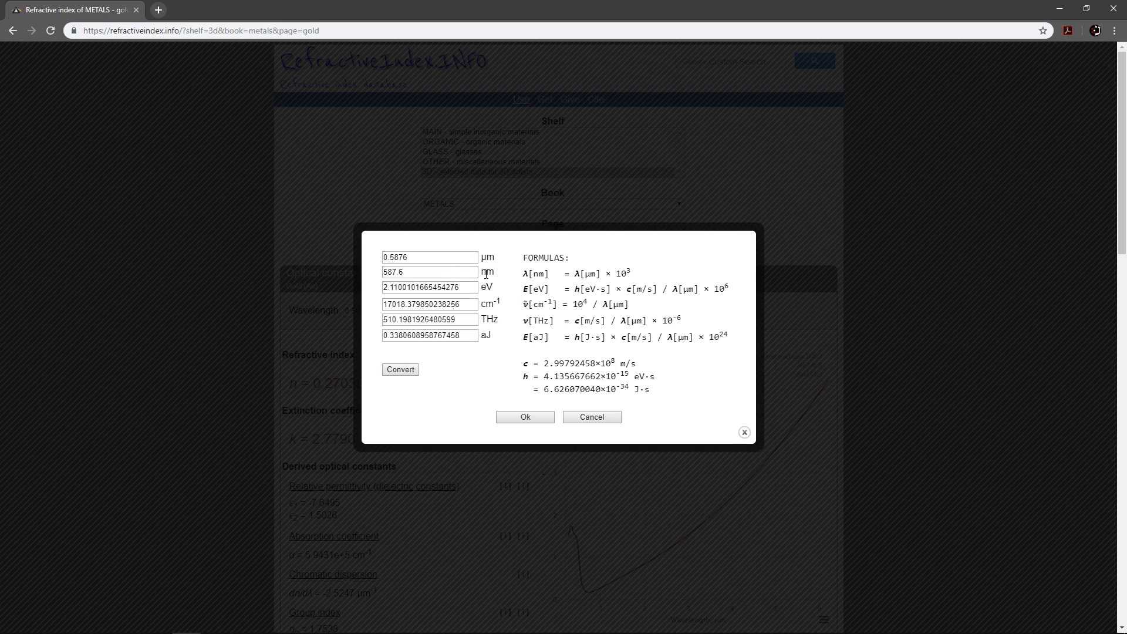
pyautogui.doubleClick(487, 272)
pyautogui.moveTo(413, 271); pyautogui.dragTo(379, 272)
pyautogui.write('650')
pyautogui.click(396, 370)
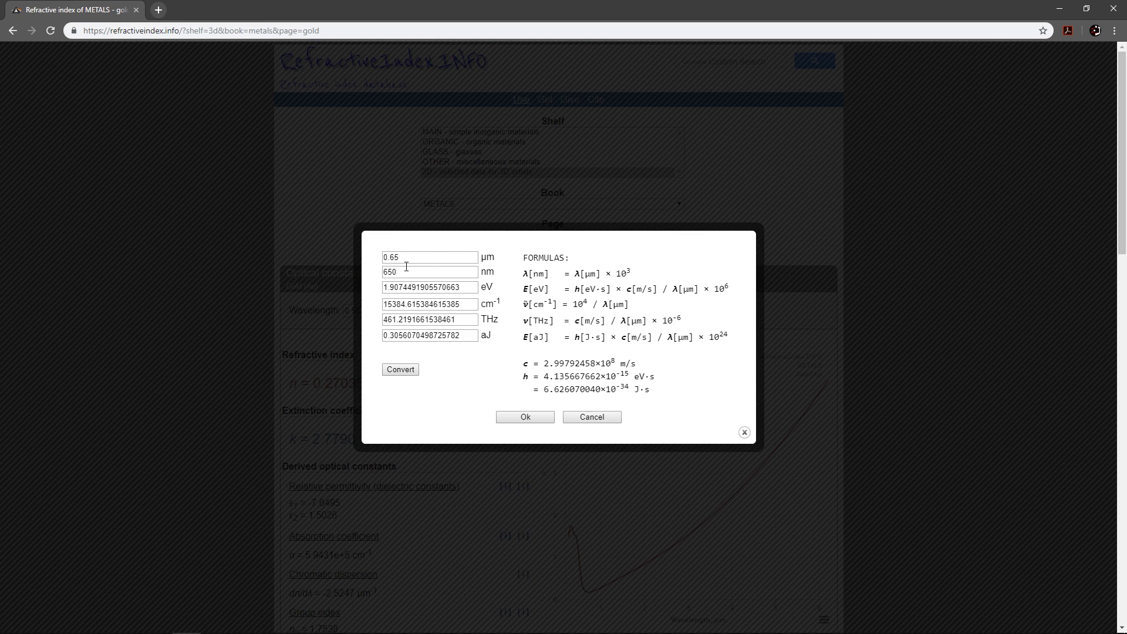
pyautogui.click(526, 417)
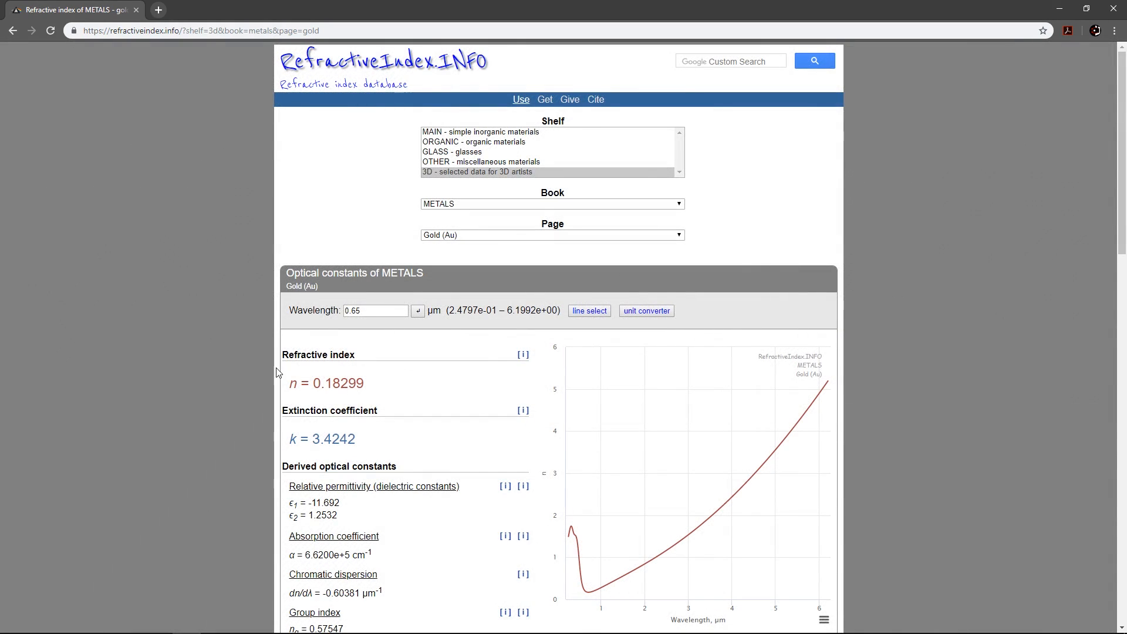
# Step: Copy gold's n value 0.18299 from the browser into the first value of the Metallic IOR (red) row in Cinema 4D
pyautogui.scroll(-1, 200, 378)
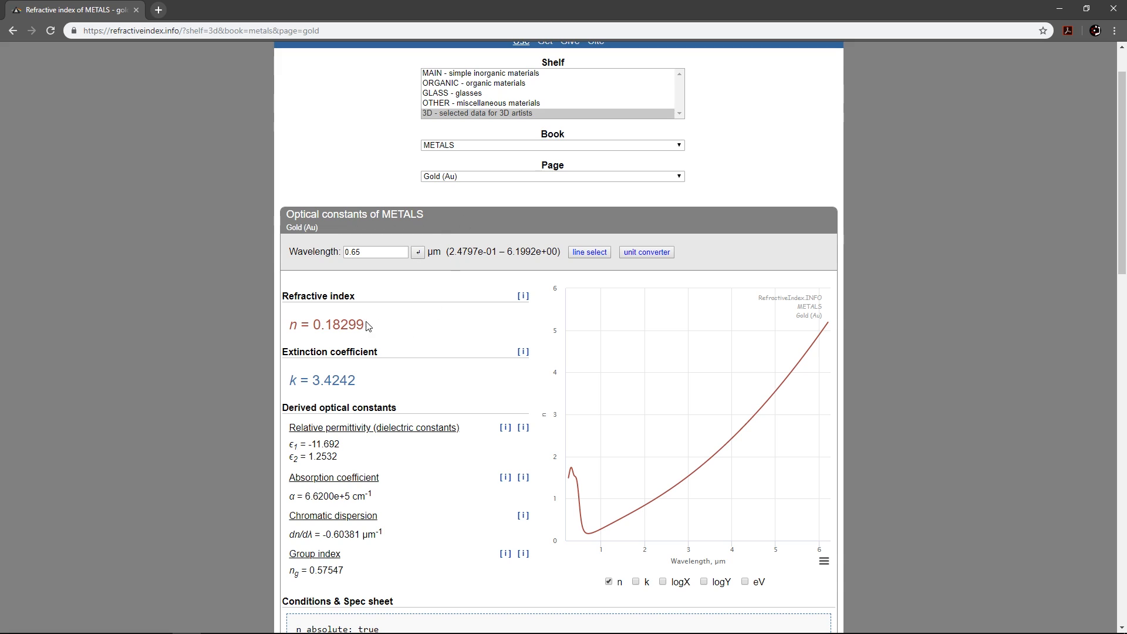
pyautogui.moveTo(365, 326); pyautogui.dragTo(315, 326)
pyautogui.rightClick(335, 325)
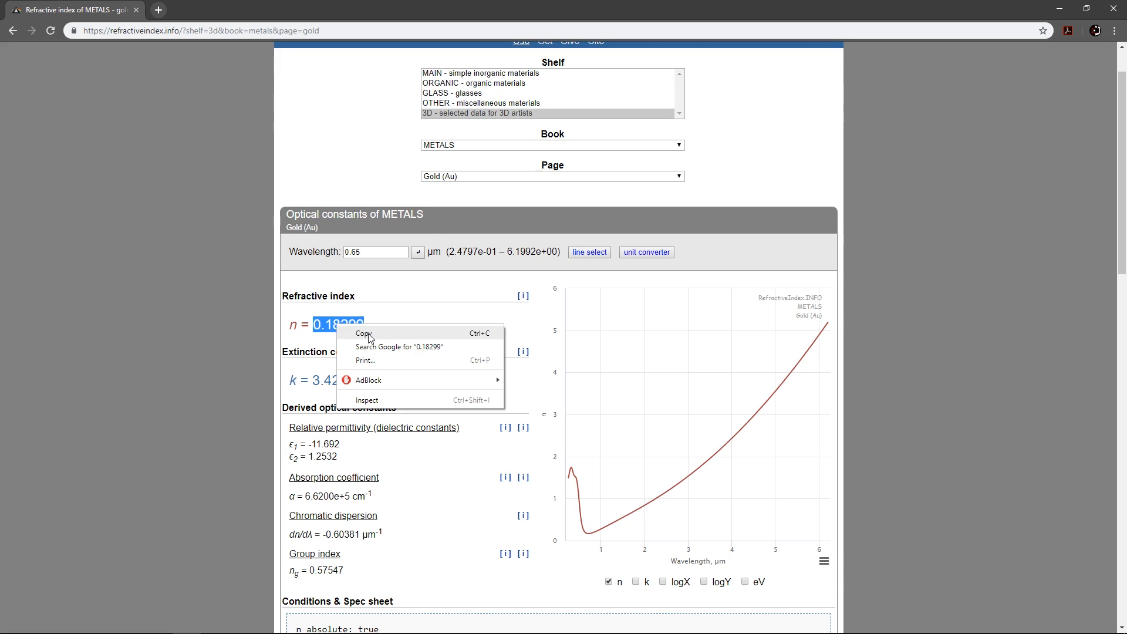
pyautogui.click(369, 335)
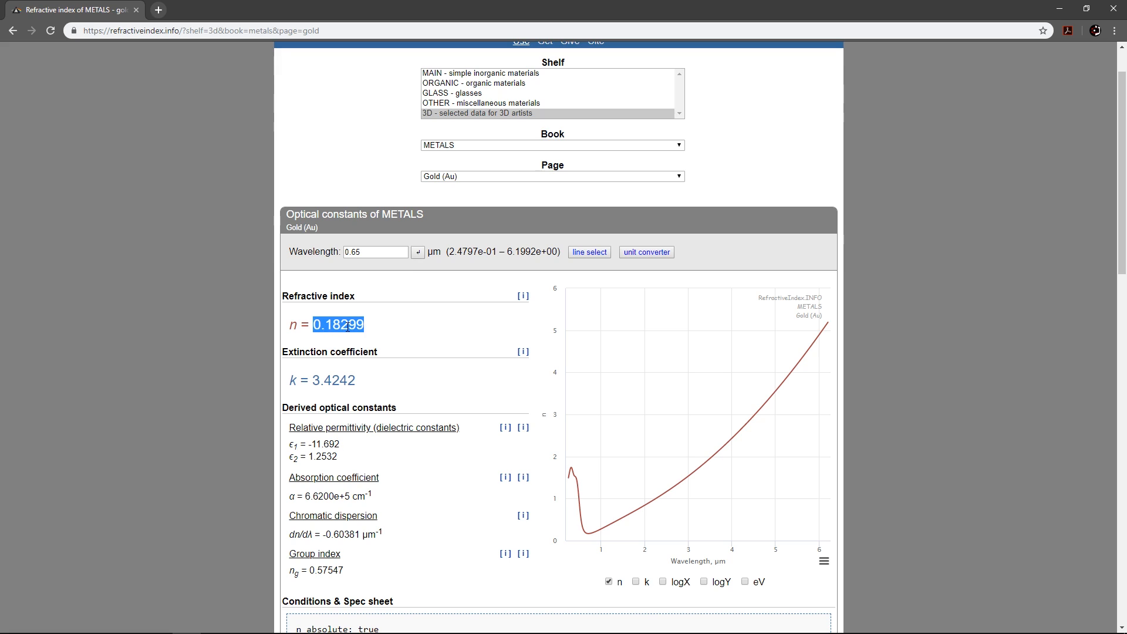
pyautogui.hotkey('alt', 'Tab')
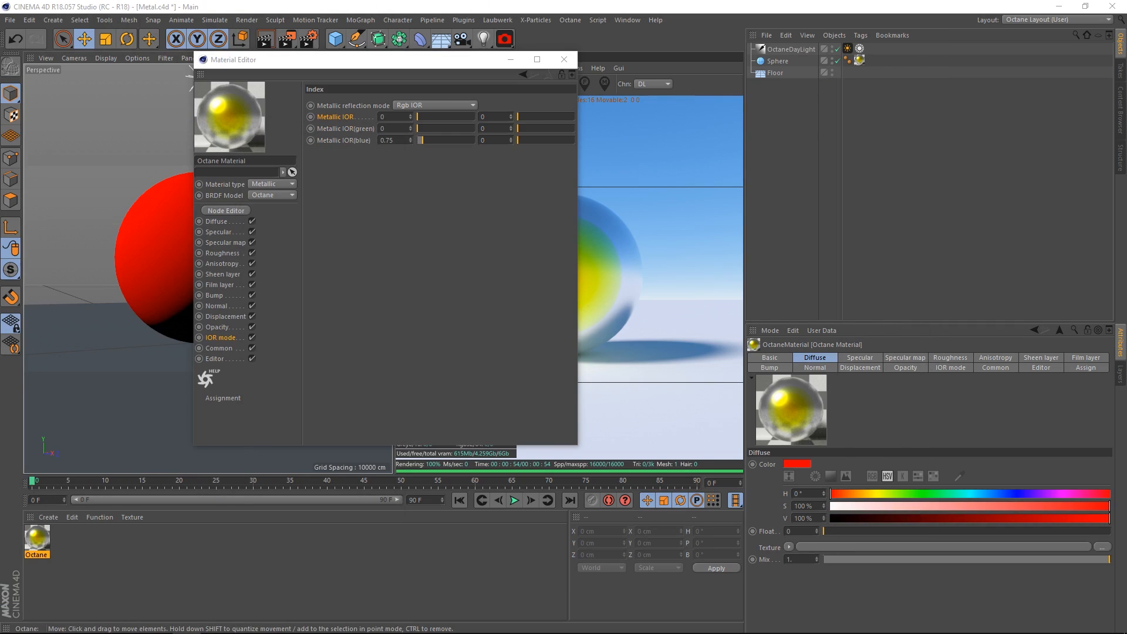
pyautogui.rightClick(396, 116)
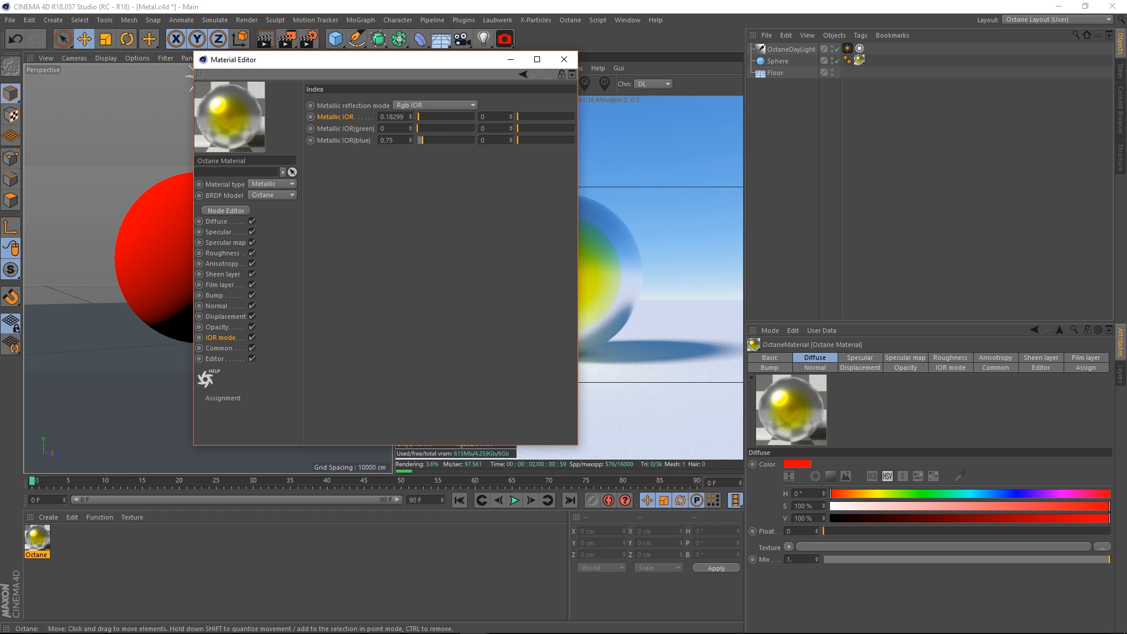
# Step: Copy gold's k value 3.4242 from the browser into the second value of the Metallic IOR (red) row in Cinema 4D
pyautogui.hotkey('alt', 'Tab')
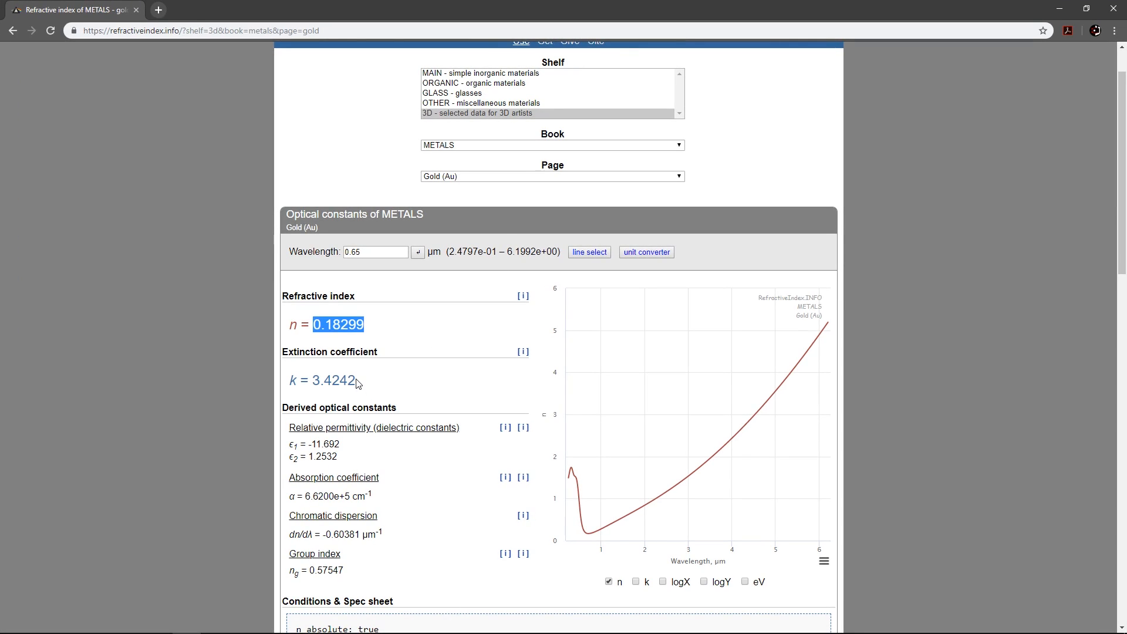
pyautogui.moveTo(356, 382); pyautogui.dragTo(313, 380)
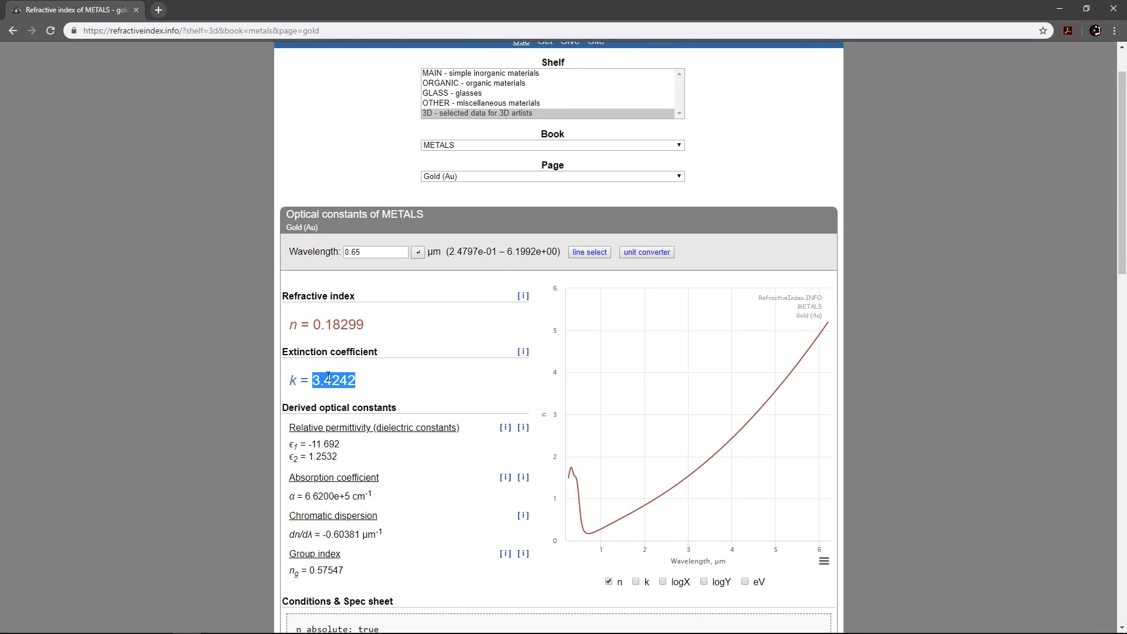
pyautogui.rightClick(327, 378)
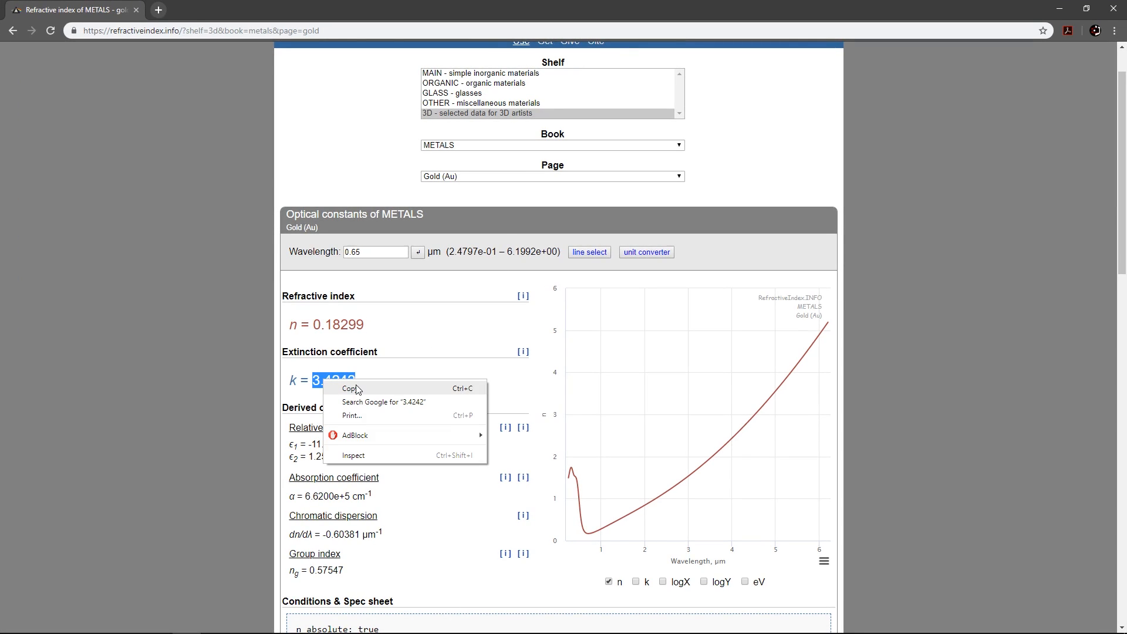
pyautogui.click(350, 389)
pyautogui.hotkey('alt', 'Tab')
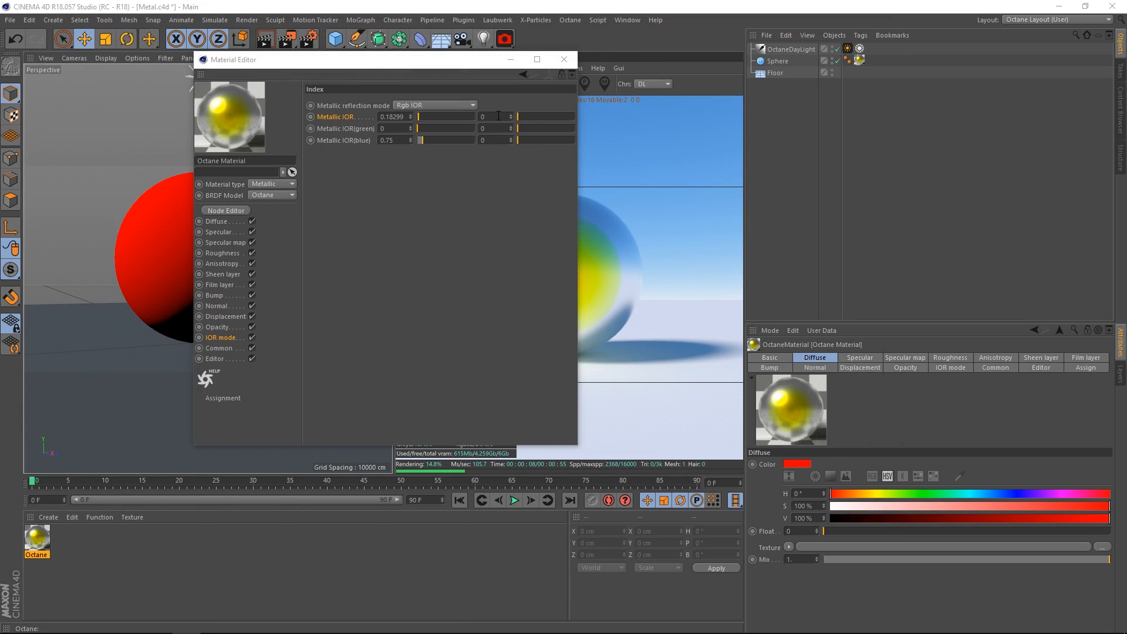
pyautogui.doubleClick(491, 116)
pyautogui.rightClick(491, 116)
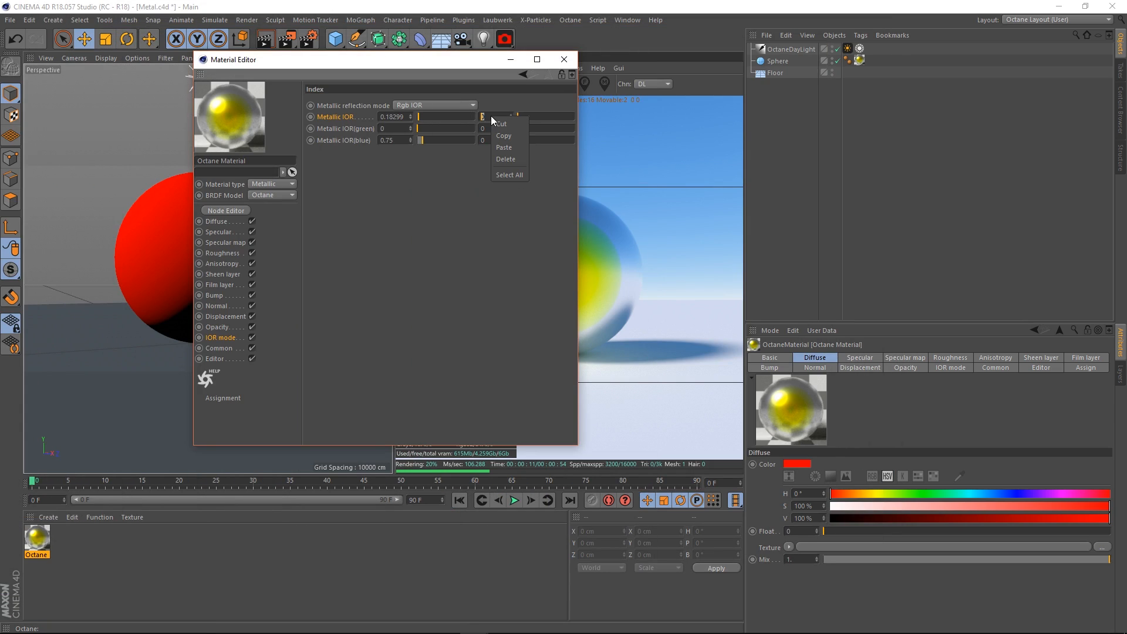
pyautogui.click(516, 146)
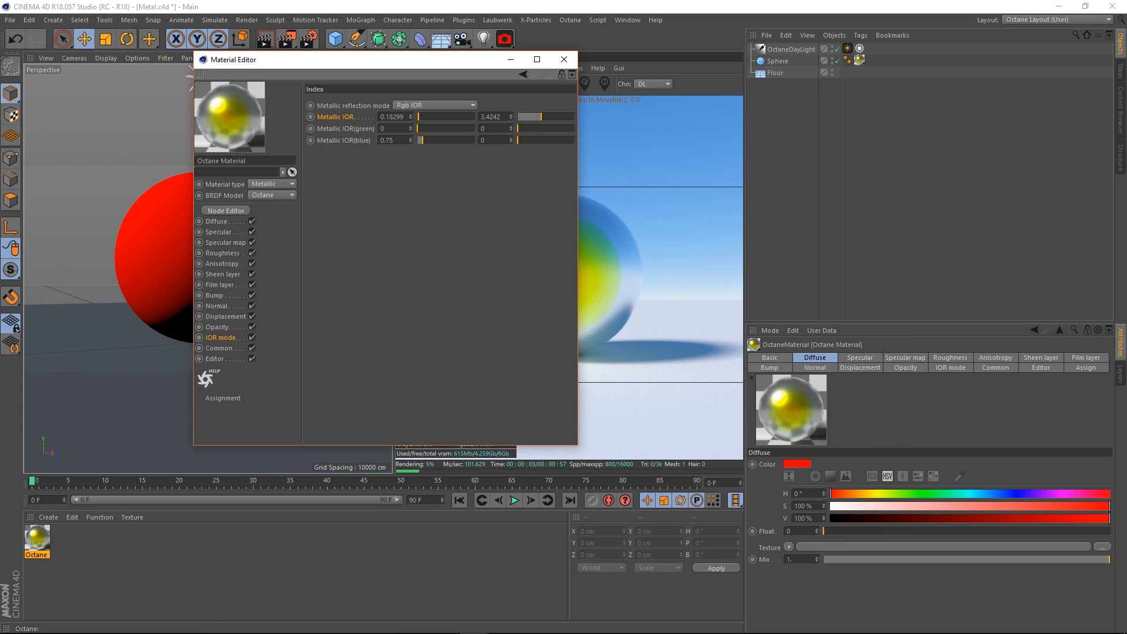
# Step: Switch to the browser, convert 550 nm with the gold page's unit converter and apply it as the wavelength
pyautogui.hotkey('alt', 'Tab')
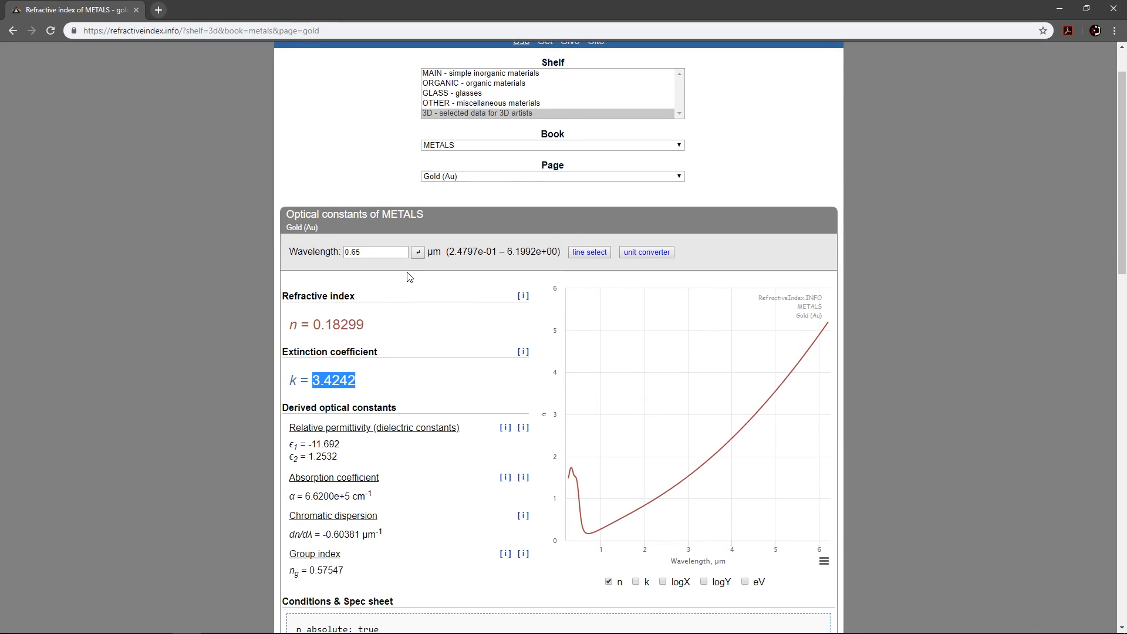
pyautogui.click(656, 253)
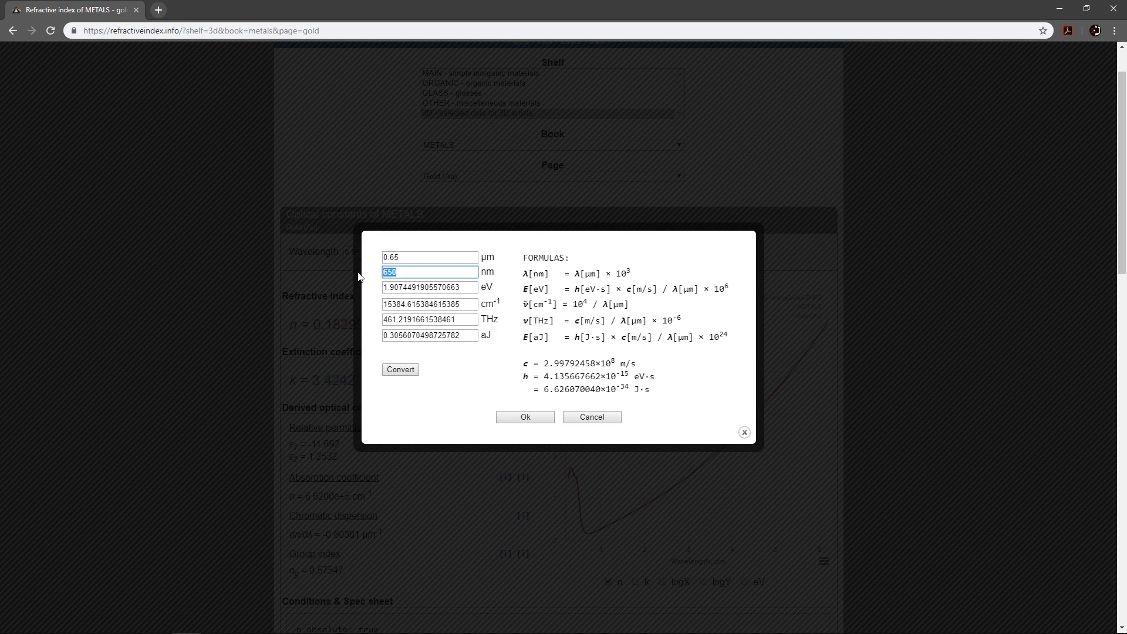
pyautogui.write('550')
pyautogui.press('Return')
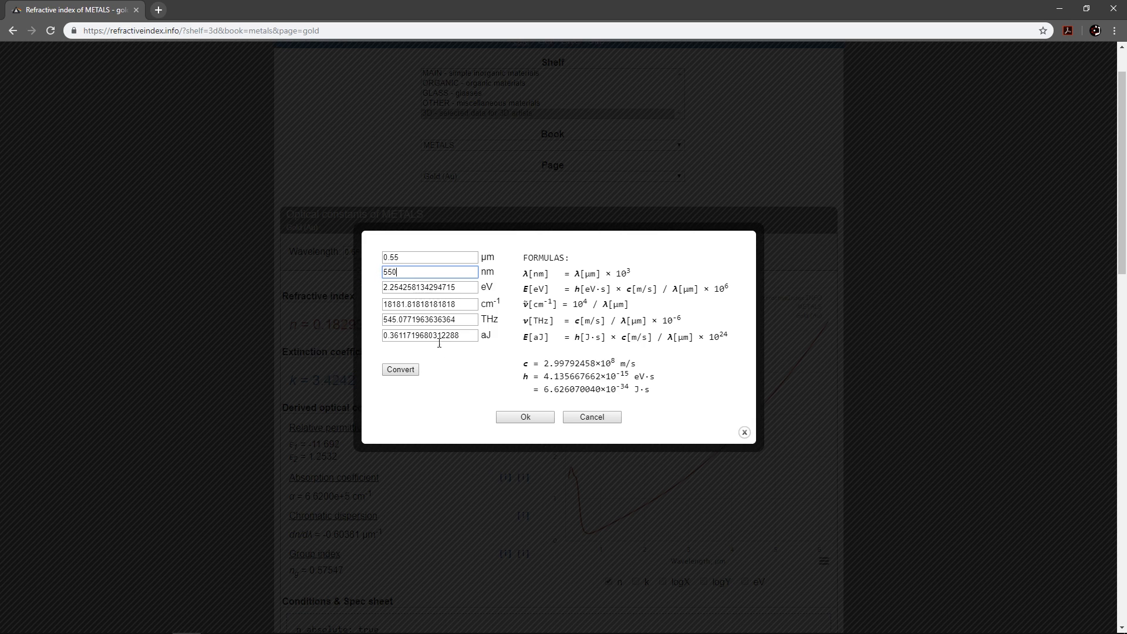
pyautogui.click(519, 416)
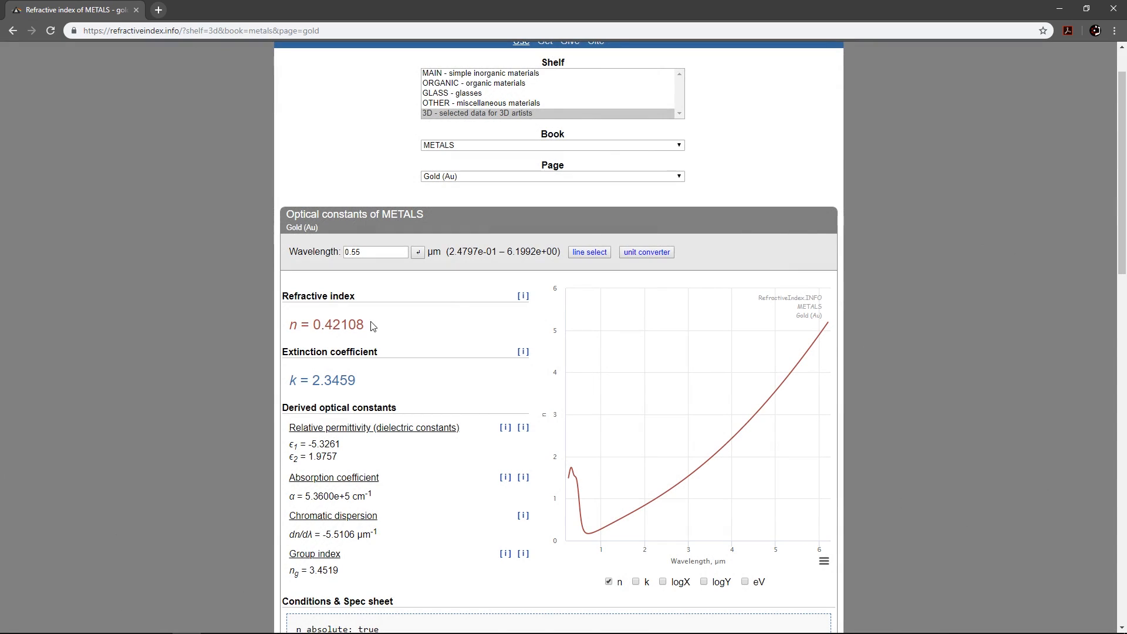
# Step: Copy gold's n value 0.42108 from the browser into the first value of the Metallic IOR(green) row in Cinema 4D
pyautogui.moveTo(365, 326); pyautogui.dragTo(315, 327)
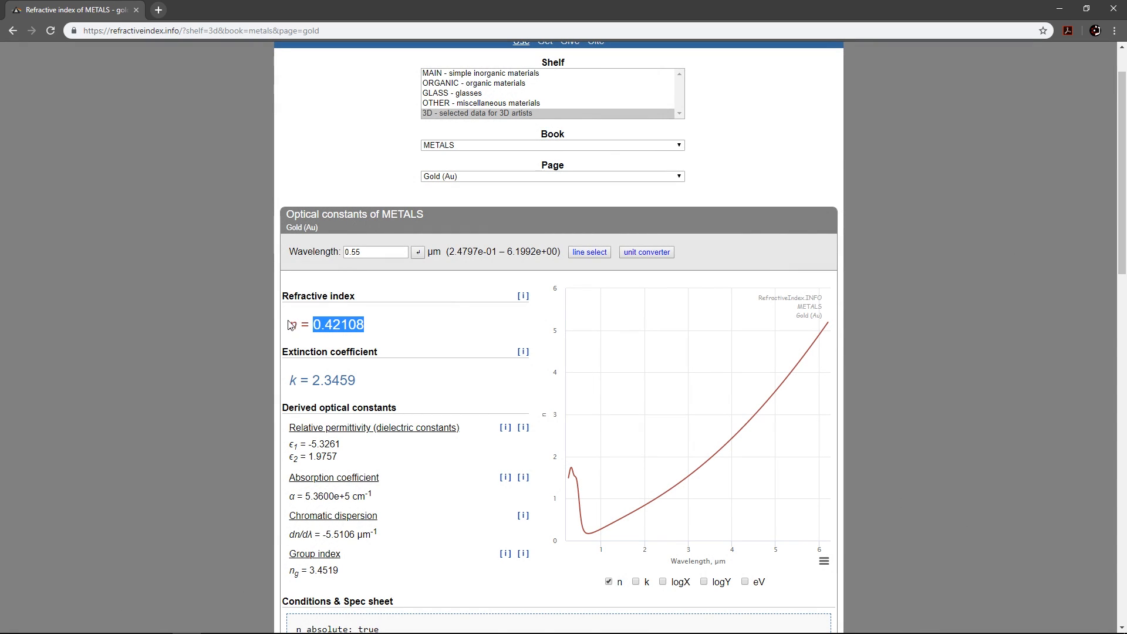
pyautogui.rightClick(339, 321)
pyautogui.click(362, 326)
pyautogui.moveTo(429, 5); pyautogui.dragTo(423, 0)
pyautogui.doubleClick(383, 128)
pyautogui.rightClick(393, 128)
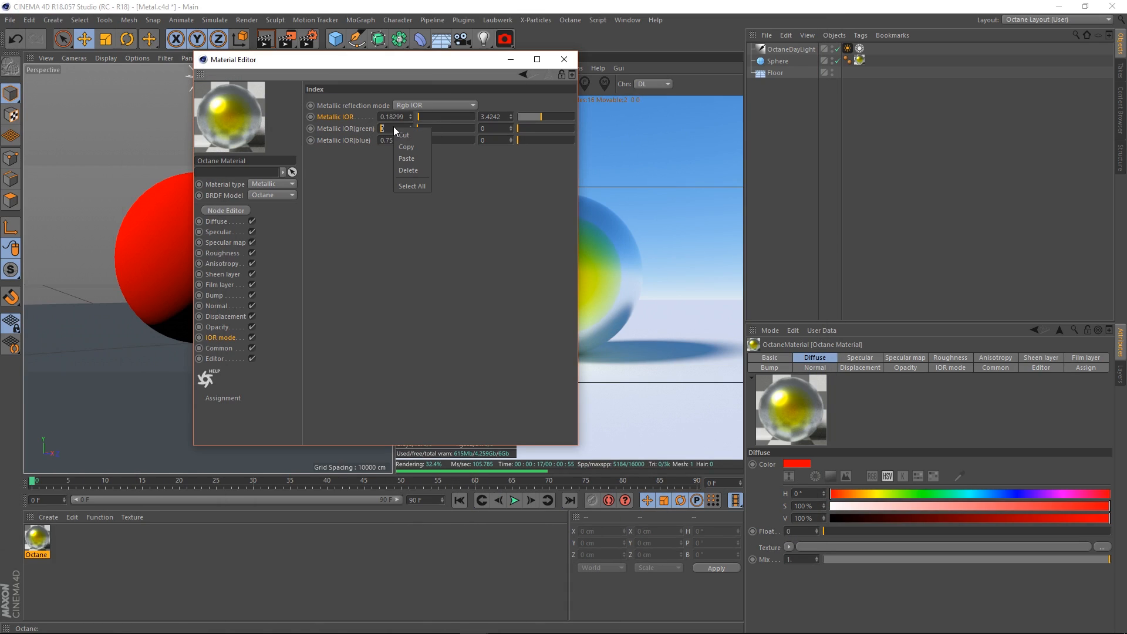
pyautogui.click(414, 156)
# Step: Copy gold's k value 2.3459 from the browser into the second value of the Metallic IOR(green) row in Cinema 4D
pyautogui.moveTo(639, 0); pyautogui.dragTo(604, 1)
pyautogui.moveTo(357, 382); pyautogui.dragTo(317, 382)
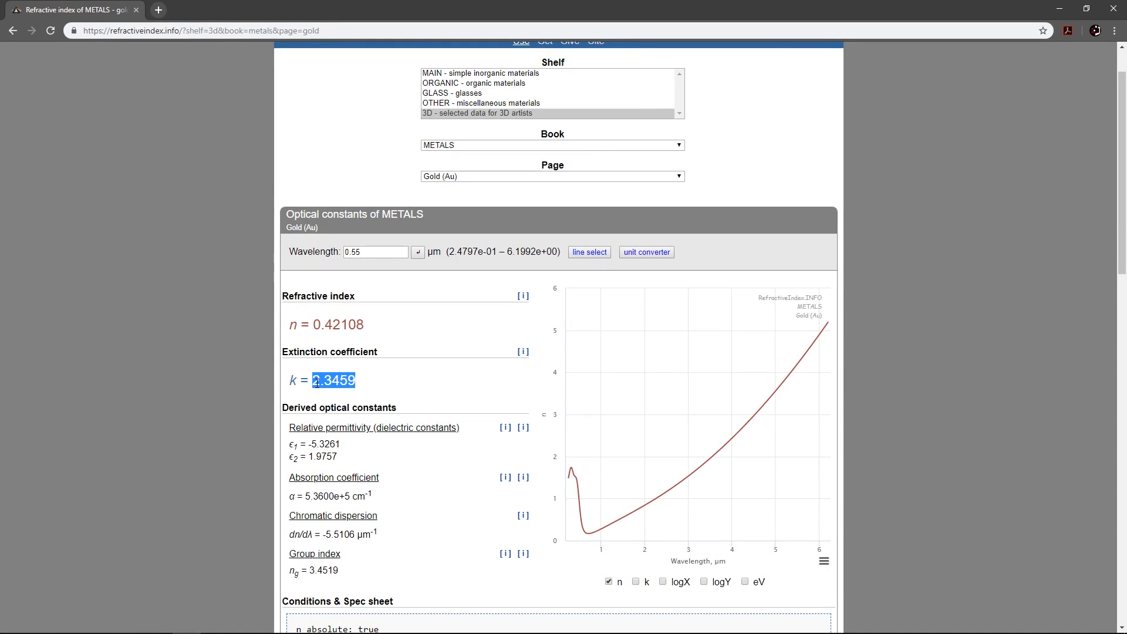
pyautogui.rightClick(329, 380)
pyautogui.click(360, 390)
pyautogui.hotkey('alt', 'Tab')
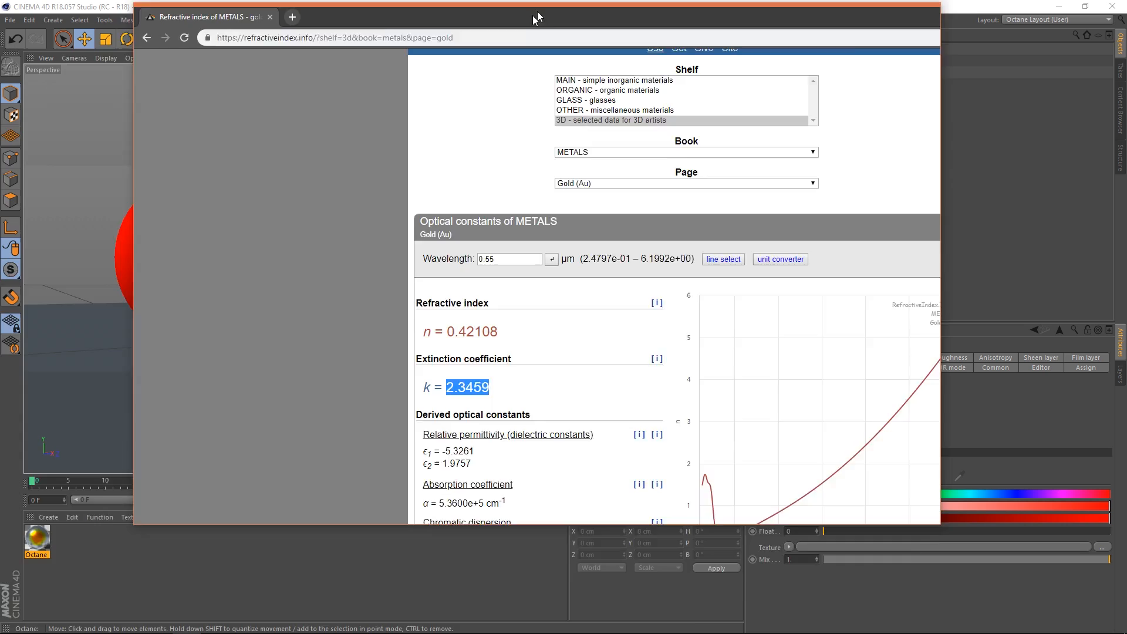
pyautogui.click(491, 128)
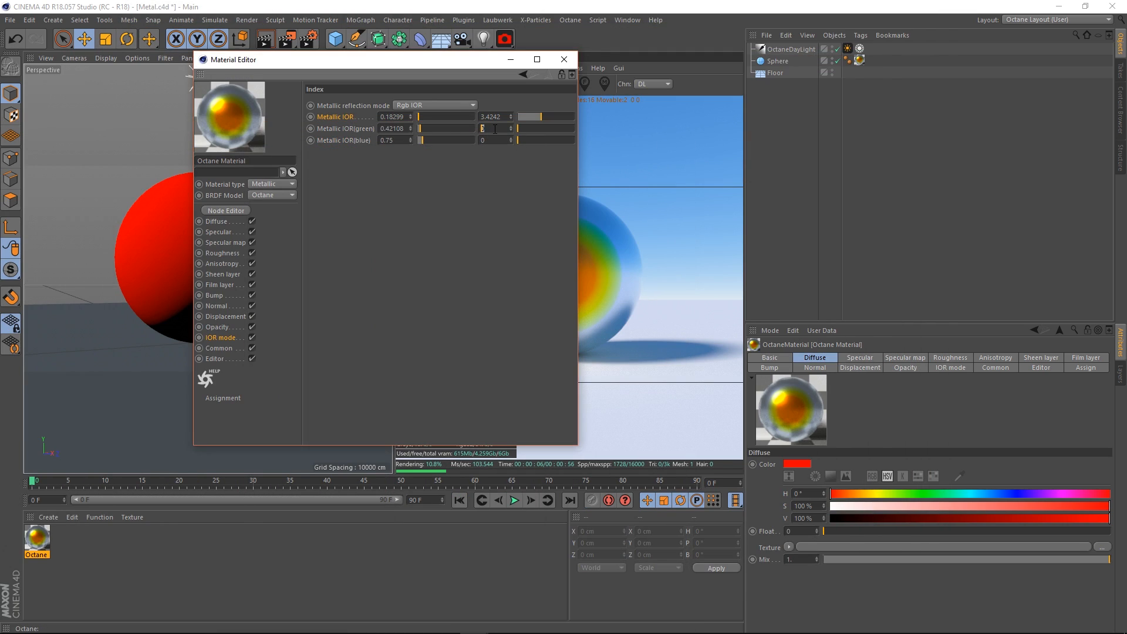
pyautogui.rightClick(495, 129)
pyautogui.click(522, 161)
pyautogui.press('Return')
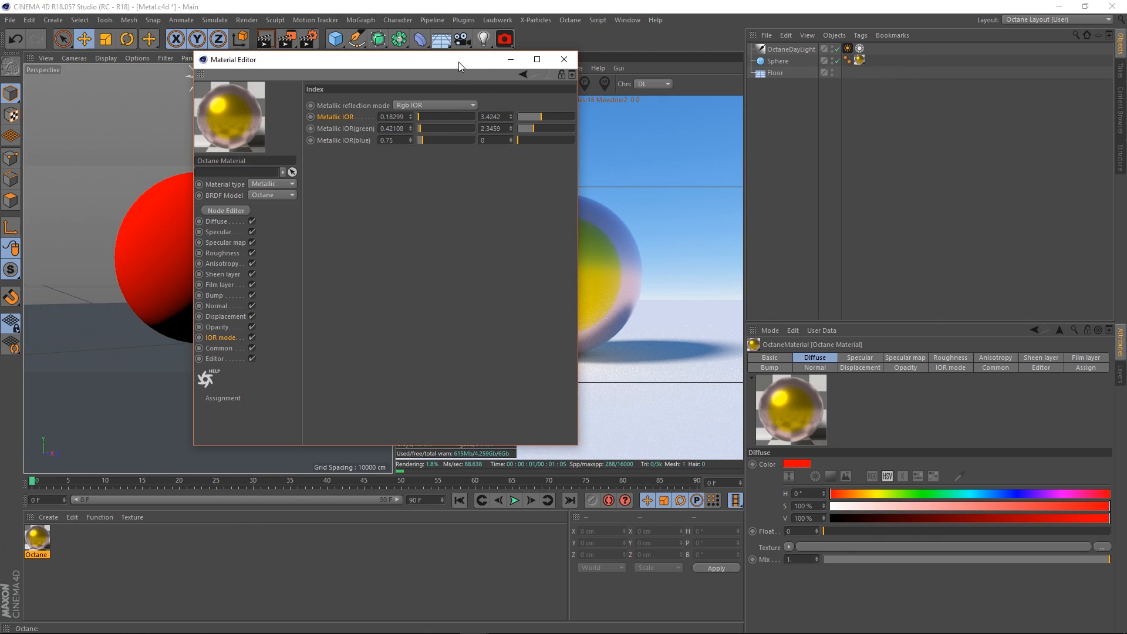
# Step: Return to the browser, convert 450 nm with the unit converter and apply it as gold's wavelength for the blue row
pyautogui.moveTo(460, 65)
pyautogui.mouseDown()
pyautogui.moveTo(279, 90)
pyautogui.moveTo(481, 99)
pyautogui.moveTo(451, 62)
pyautogui.mouseUp()
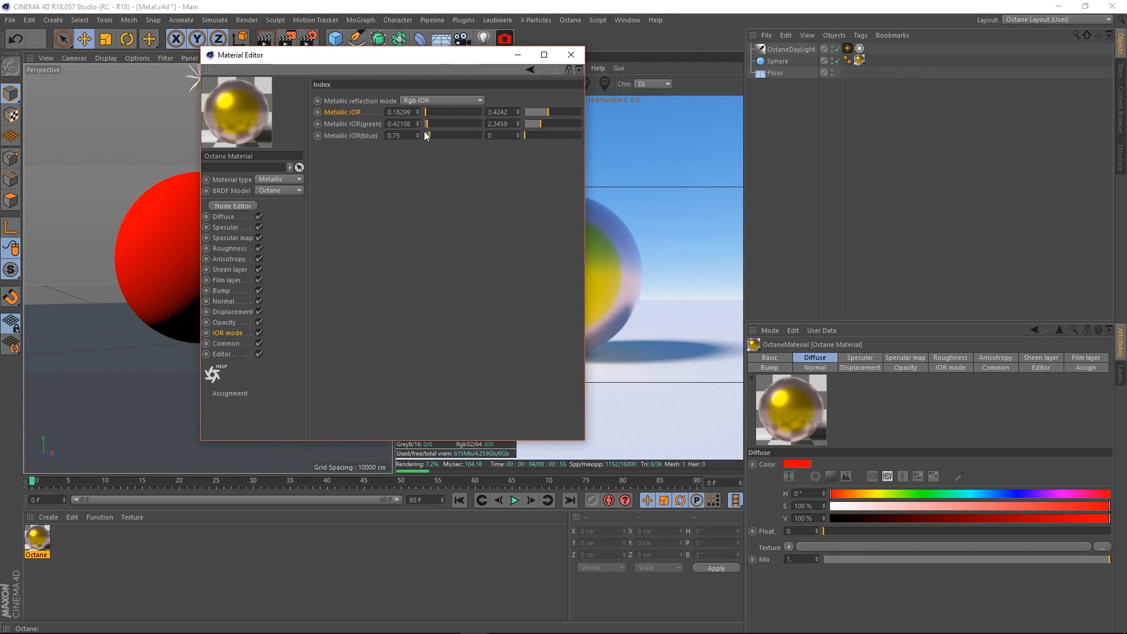
pyautogui.click(371, 136)
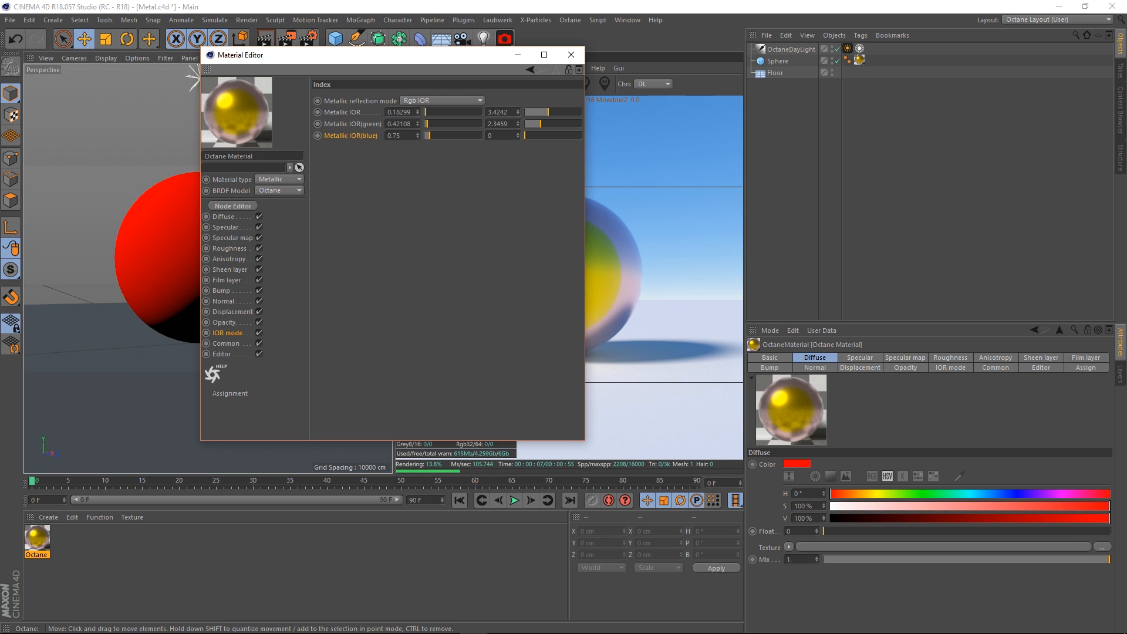
pyautogui.moveTo(0, 132); pyautogui.dragTo(563, 0)
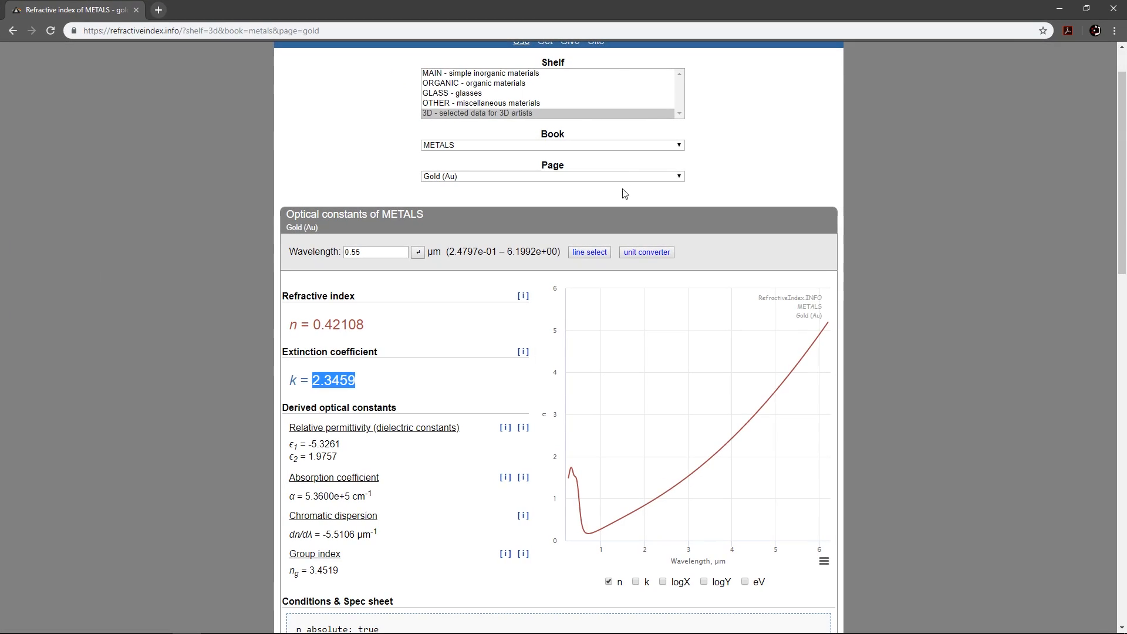
pyautogui.click(661, 251)
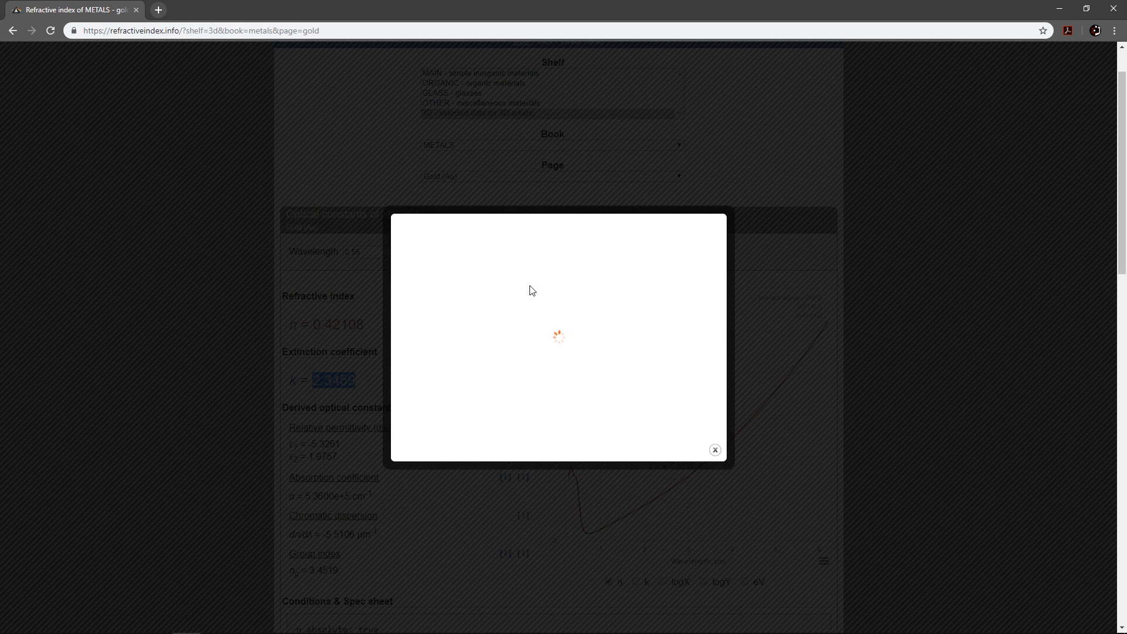
pyautogui.doubleClick(427, 273)
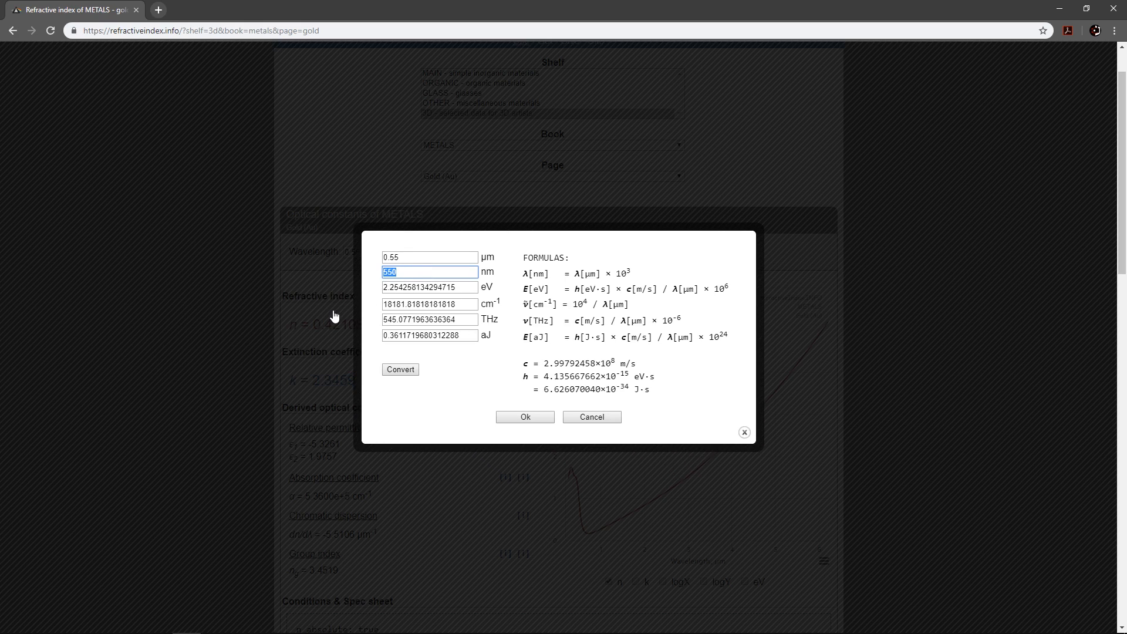
pyautogui.write('450')
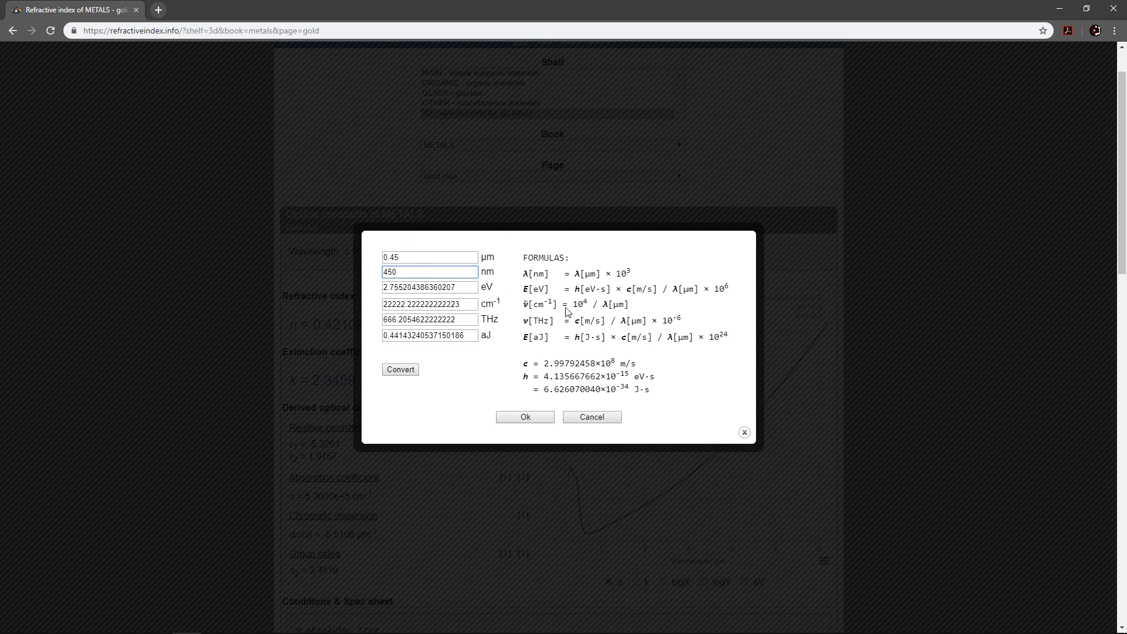
pyautogui.click(524, 417)
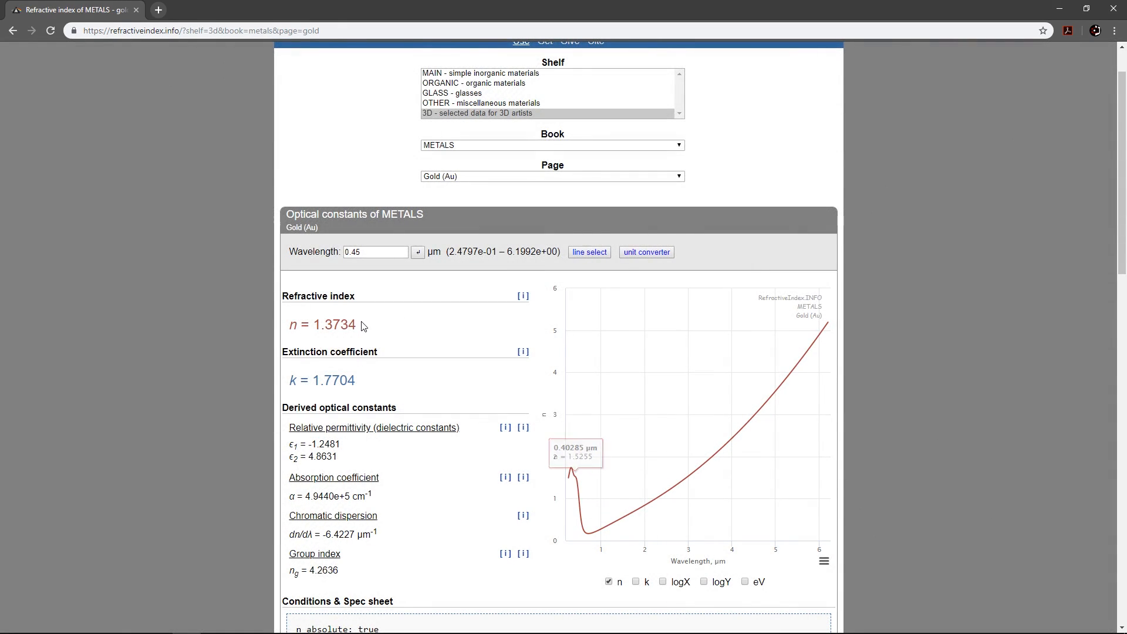
# Step: Copy gold's n value 1.3734 from the browser into the first value of the Metallic IOR(blue) row in Cinema 4D
pyautogui.moveTo(360, 326); pyautogui.dragTo(313, 325)
pyautogui.rightClick(329, 321)
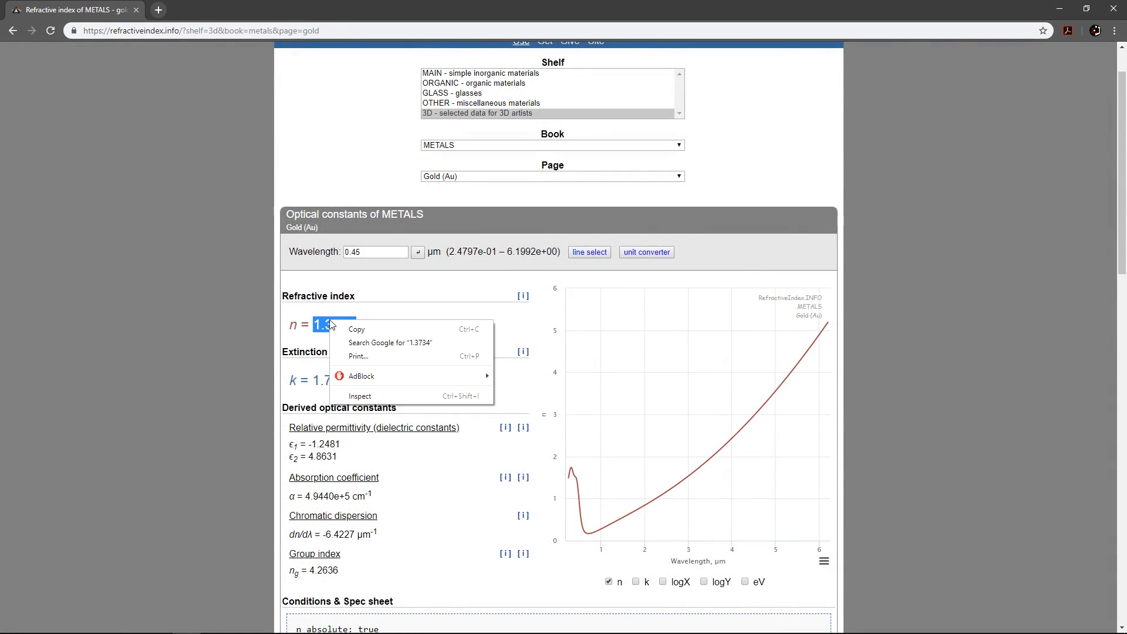
pyautogui.click(357, 329)
pyautogui.hotkey('alt', 'Tab')
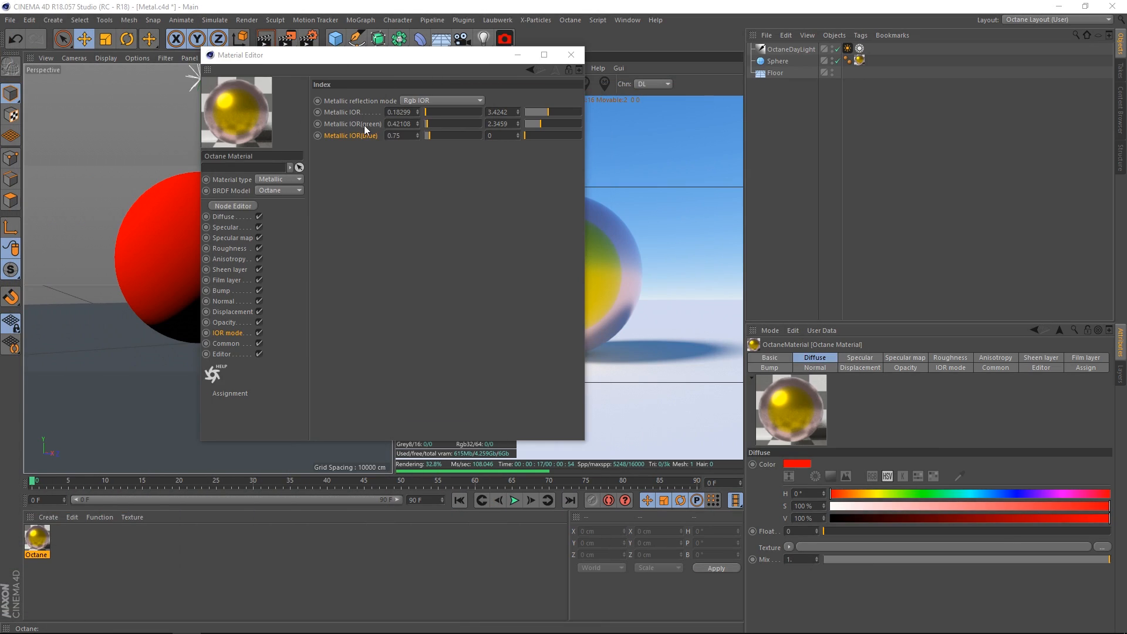
pyautogui.click(405, 135)
pyautogui.rightClick(405, 135)
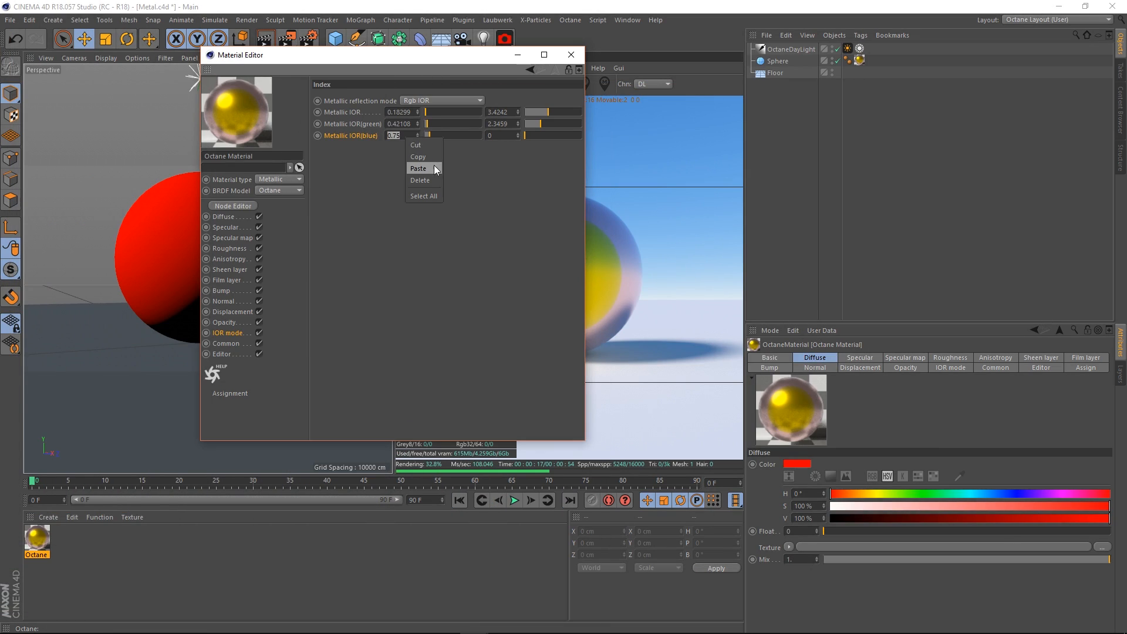
pyautogui.click(419, 169)
# Step: Copy gold's k value 1.7704 from the browser into the second value of the Metallic IOR(blue) row in Cinema 4D
pyautogui.hotkey('alt', 'Tab')
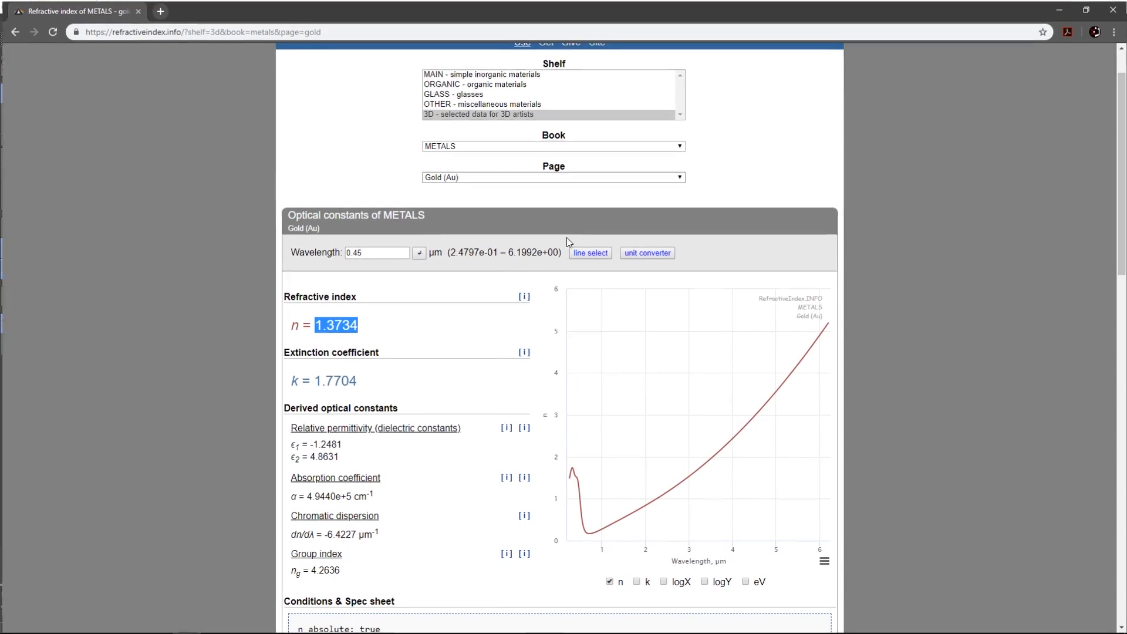
pyautogui.moveTo(357, 382); pyautogui.dragTo(317, 386)
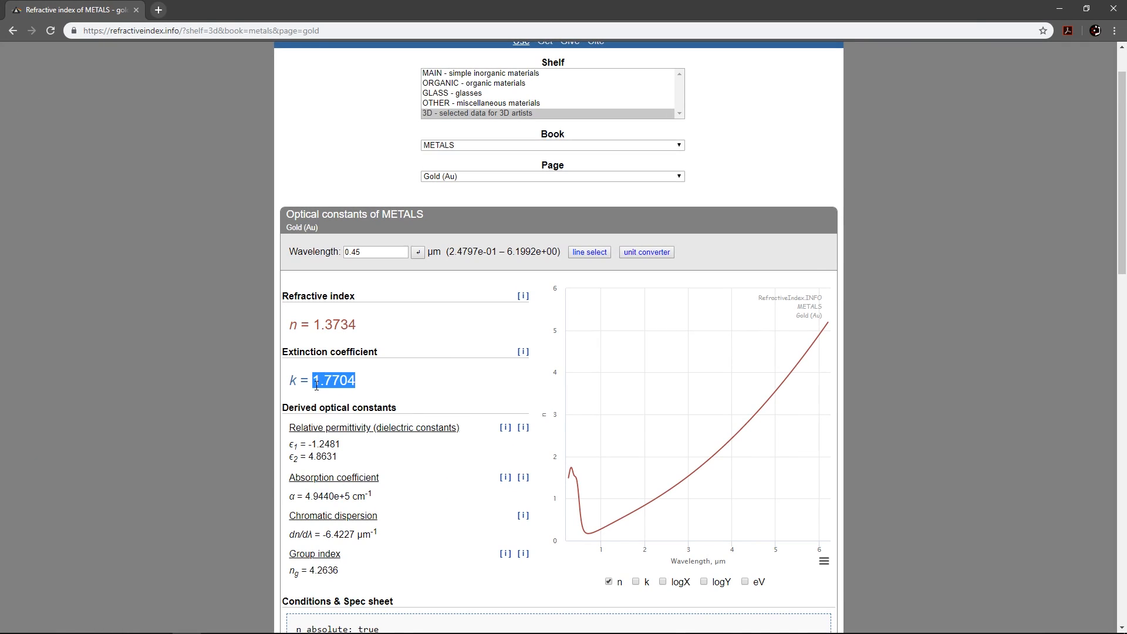
pyautogui.rightClick(333, 382)
pyautogui.click(389, 392)
pyautogui.hotkey('alt', 'Tab')
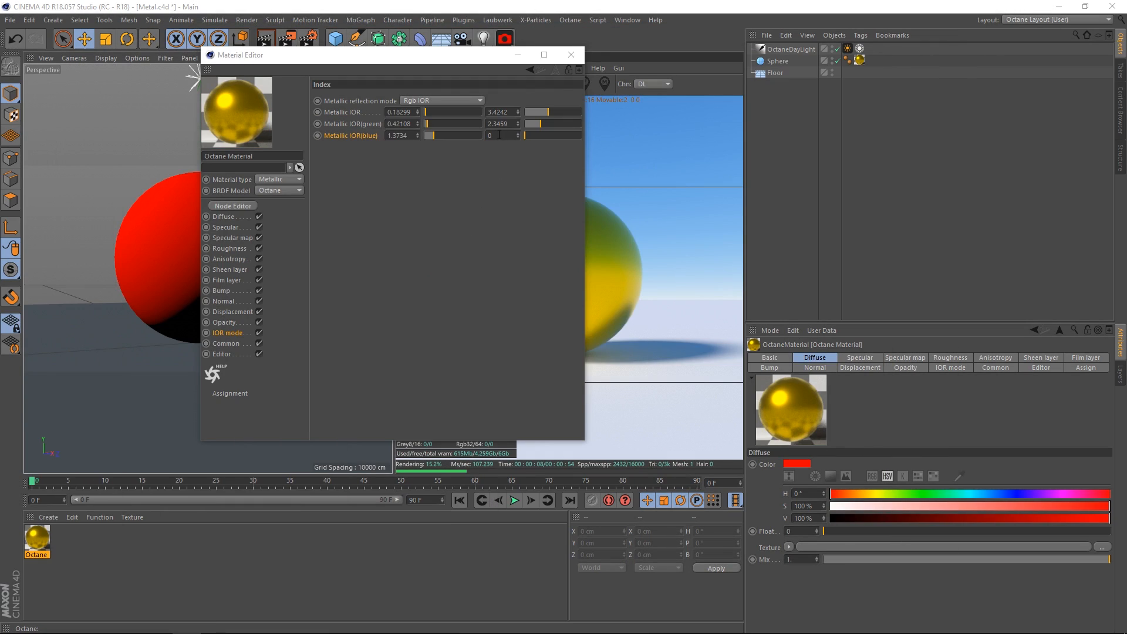
pyautogui.rightClick(499, 135)
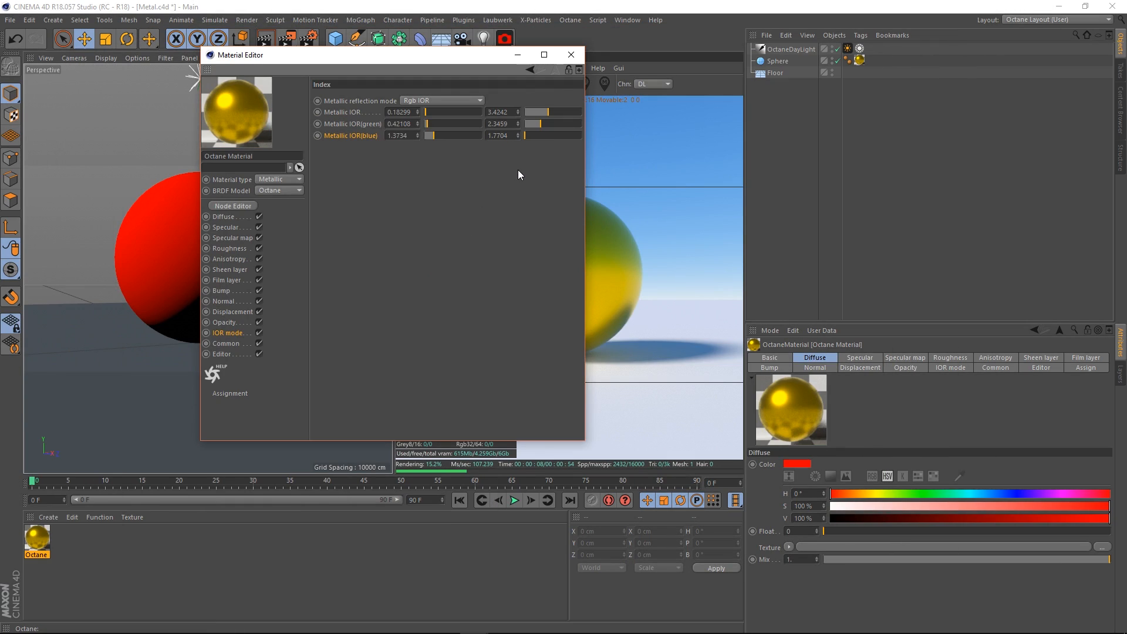
# Step: Move the Material Editor aside and examine the rendered gold sphere from several angles and distances
pyautogui.moveTo(441, 59); pyautogui.dragTo(0, 110)
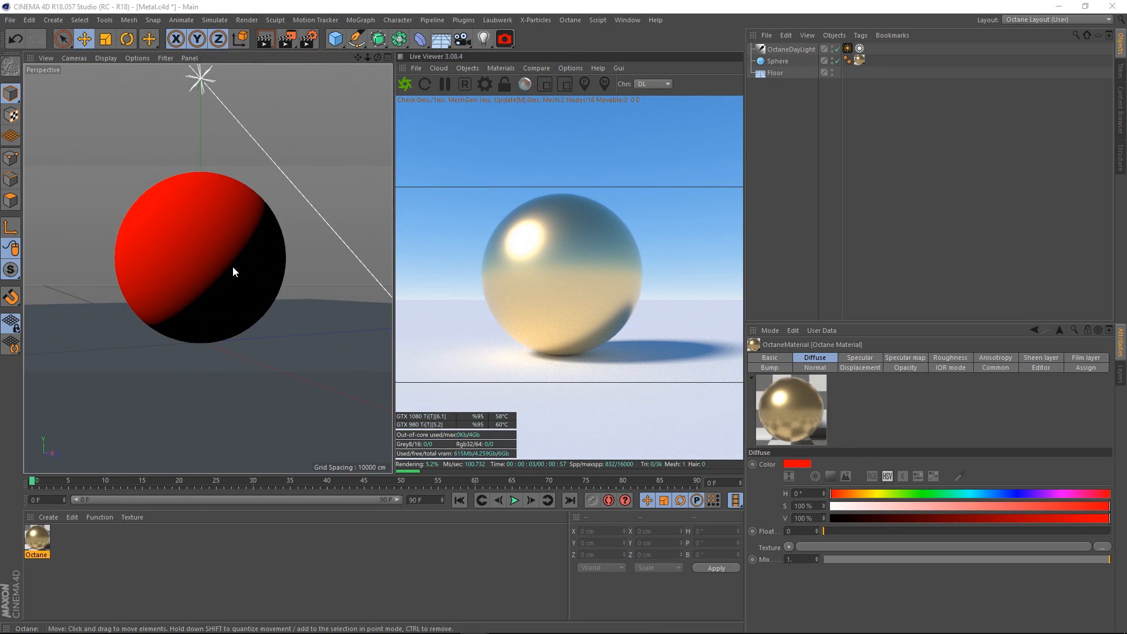
pyautogui.scroll(2, 225, 257)
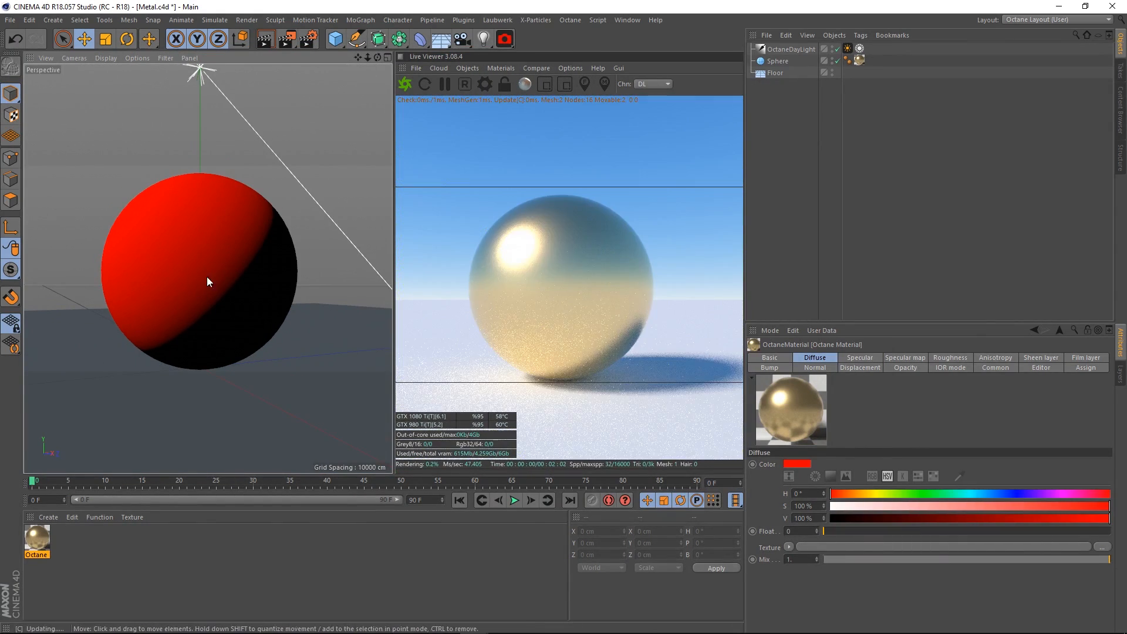
pyautogui.scroll(-3, 208, 275)
pyautogui.keyDown('alt'); pyautogui.moveTo(224, 254); pyautogui.dragTo(202, 265); pyautogui.keyUp('alt')
pyautogui.moveTo(206, 271)
pyautogui.keyDown('alt'); pyautogui.mouseDown(button='right')
pyautogui.moveTo(236, 266)
pyautogui.moveTo(213, 272)
pyautogui.mouseUp(button='right'); pyautogui.keyUp('alt')
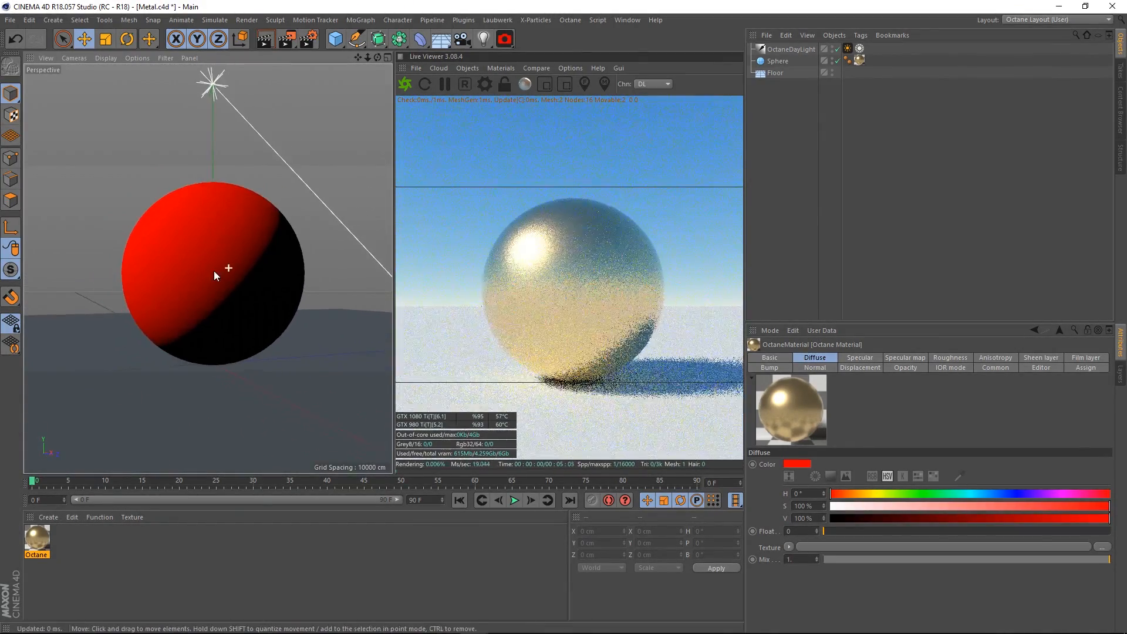
pyautogui.keyDown('alt'); pyautogui.moveTo(206, 269); pyautogui.dragTo(221, 274); pyautogui.keyUp('alt')
pyautogui.keyDown('alt'); pyautogui.moveTo(212, 267); pyautogui.dragTo(229, 271, button='right'); pyautogui.keyUp('alt')
pyautogui.keyDown('alt'); pyautogui.moveTo(228, 283); pyautogui.dragTo(220, 276); pyautogui.keyUp('alt')
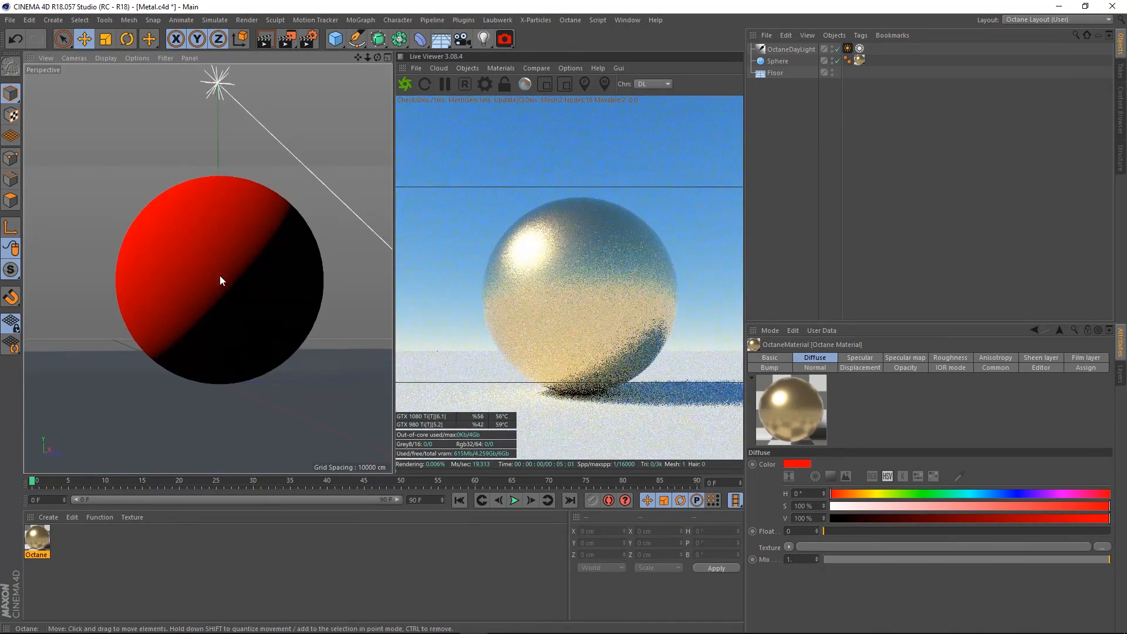
pyautogui.keyDown('alt'); pyautogui.moveTo(220, 275); pyautogui.dragTo(209, 267, button='middle'); pyautogui.keyUp('alt')
pyautogui.keyDown('alt'); pyautogui.moveTo(216, 267); pyautogui.dragTo(129, 277, button='right'); pyautogui.keyUp('alt')
# Step: Bring back the Material Editor, switch the metallic reflection mode to Artistic and set the Specular color's hue to 50°
pyautogui.moveTo(411, 633); pyautogui.dragTo(270, 111)
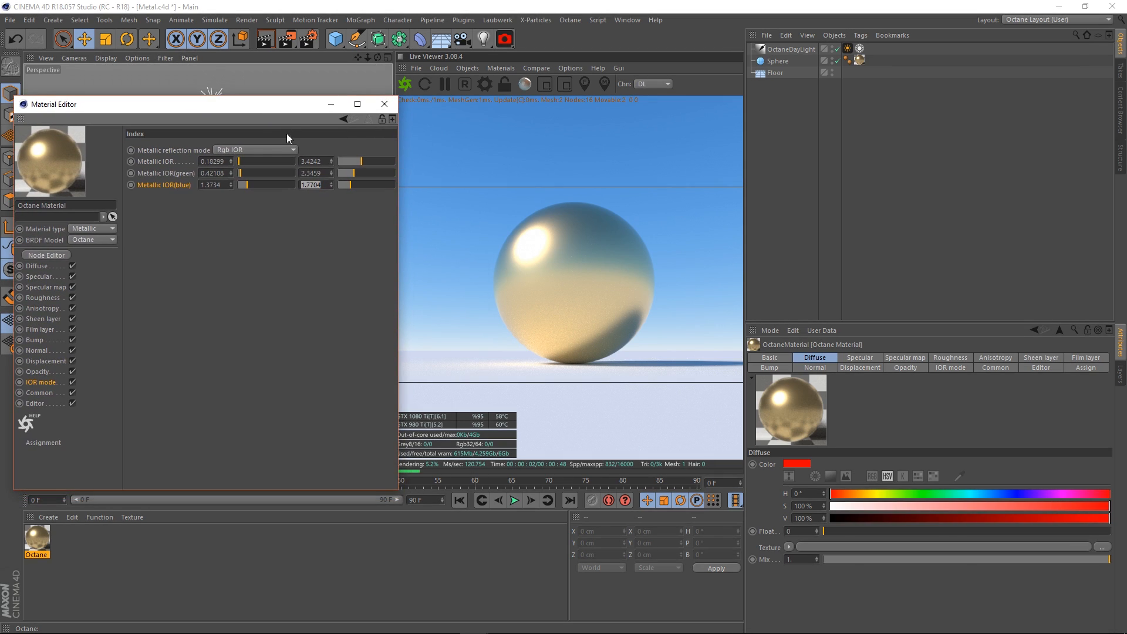
pyautogui.click(259, 149)
pyautogui.click(256, 158)
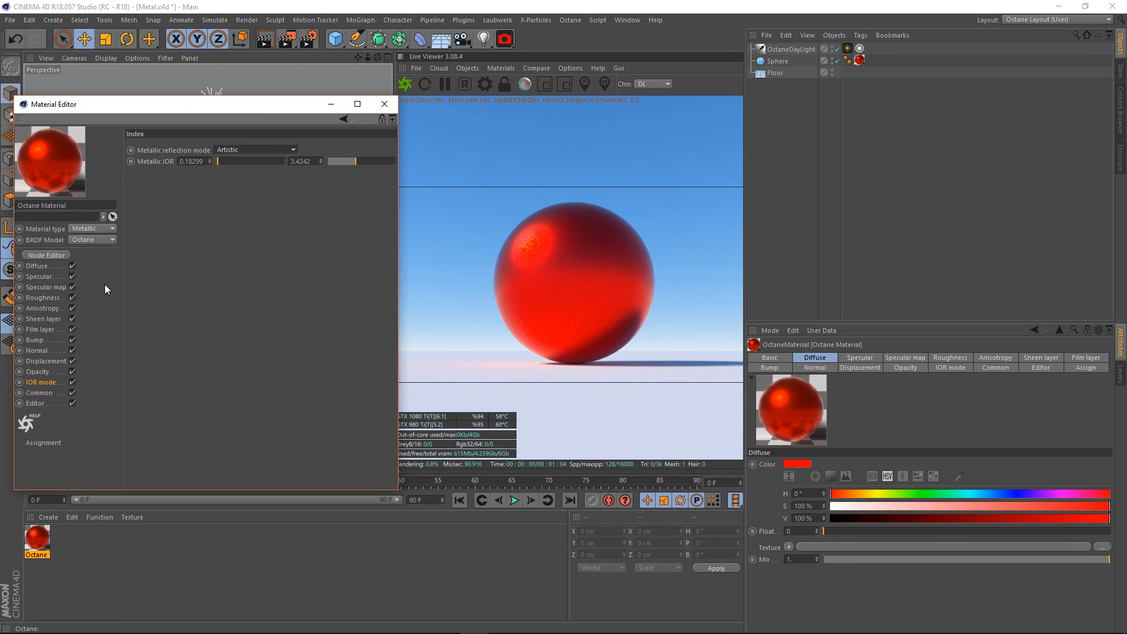
pyautogui.click(42, 277)
pyautogui.click(232, 174)
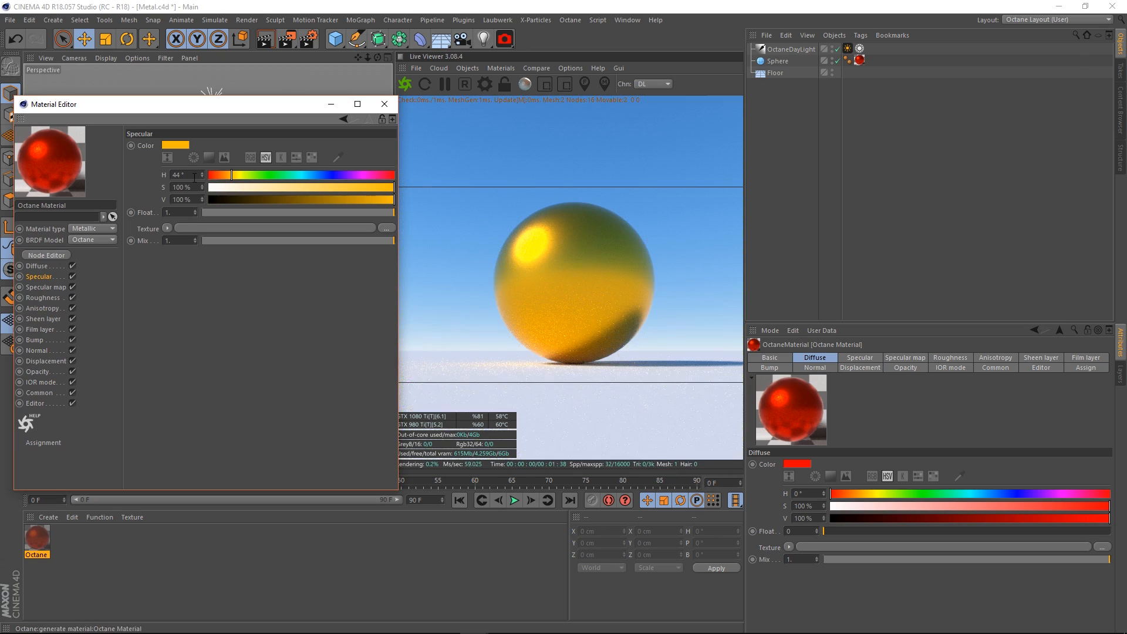
pyautogui.scroll(6, 188, 175)
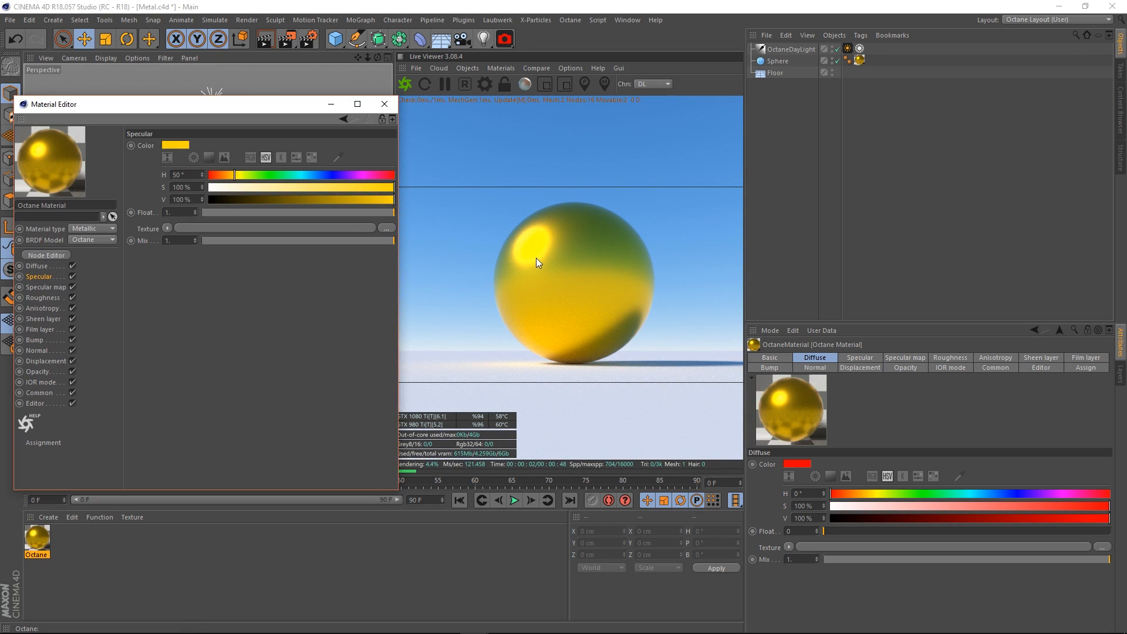
# Step: Set the metallic reflection mode back to Rgb IOR and return to the gold page in the browser
pyautogui.click(45, 382)
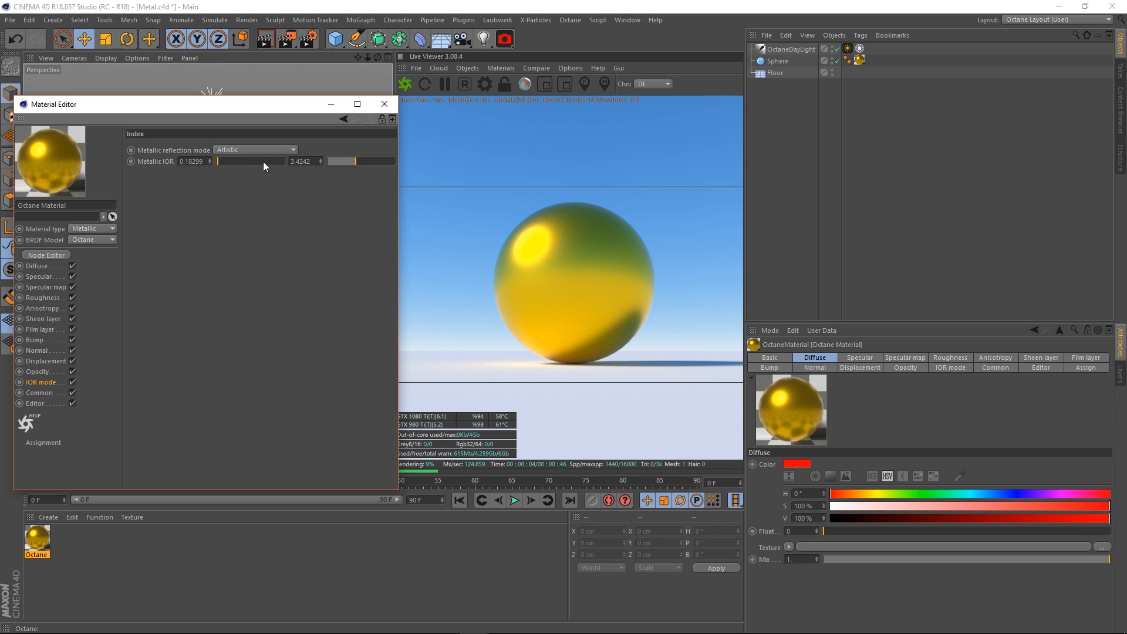
pyautogui.click(241, 152)
pyautogui.click(243, 186)
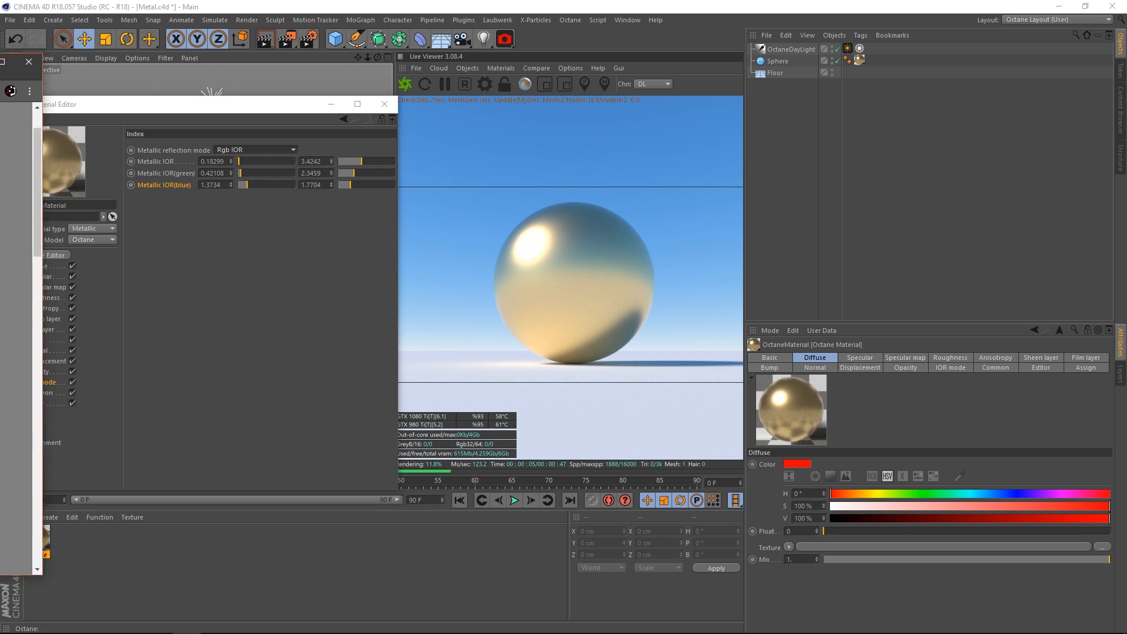
pyautogui.moveTo(0, 219); pyautogui.dragTo(540, 1)
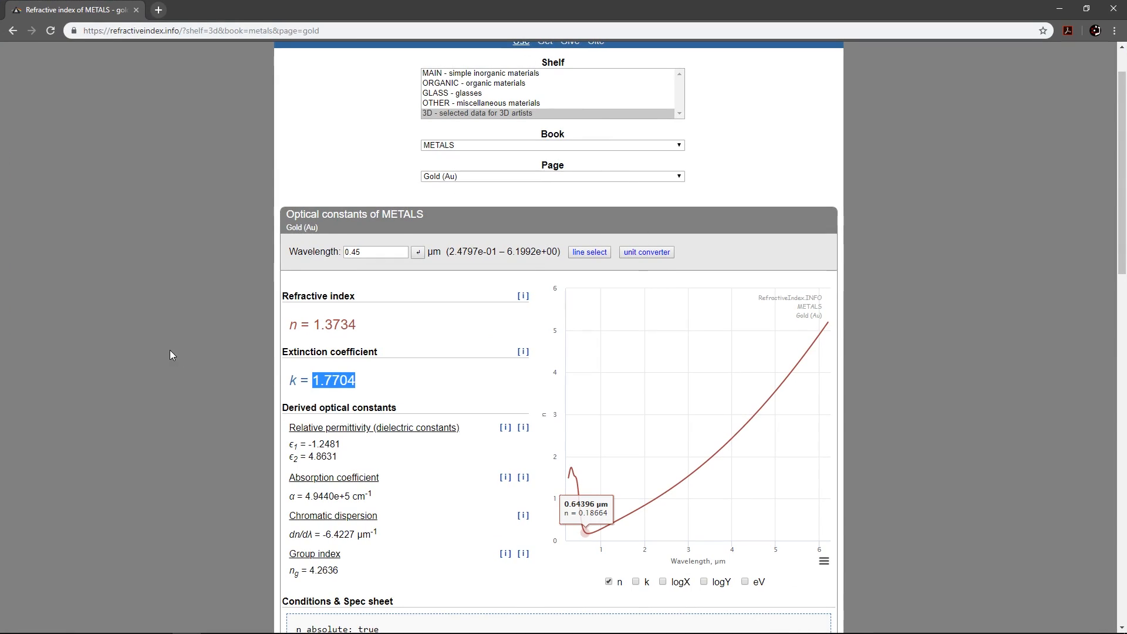
# Step: Compare the Metallic IOR values in Cinema 4D with gold's n and k data in the browser
pyautogui.click(230, 352)
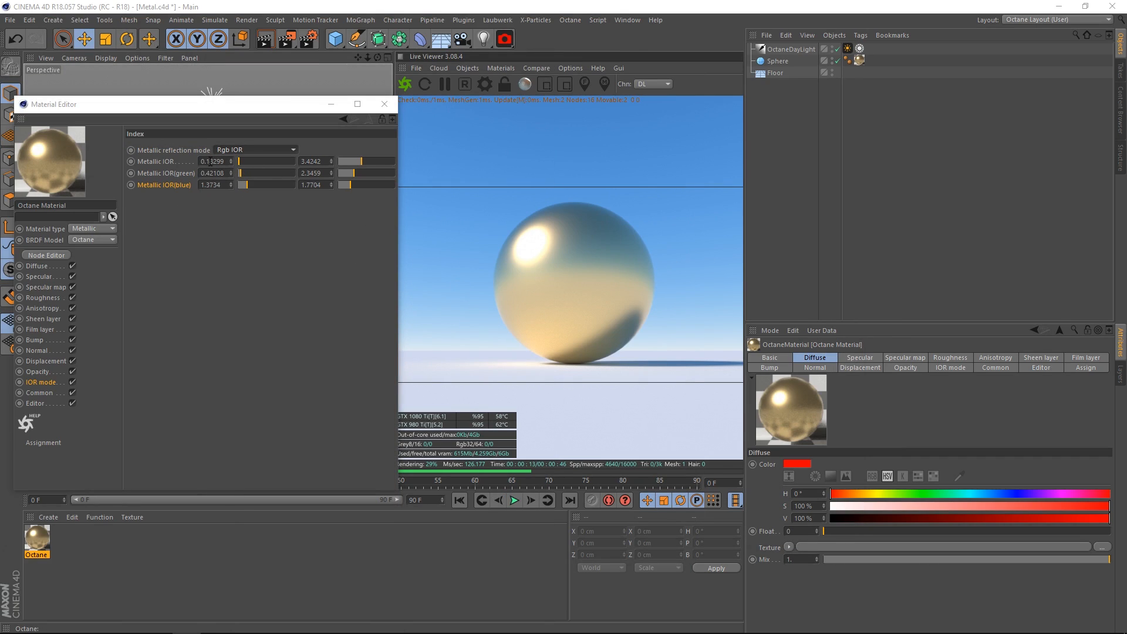
pyautogui.click(182, 174)
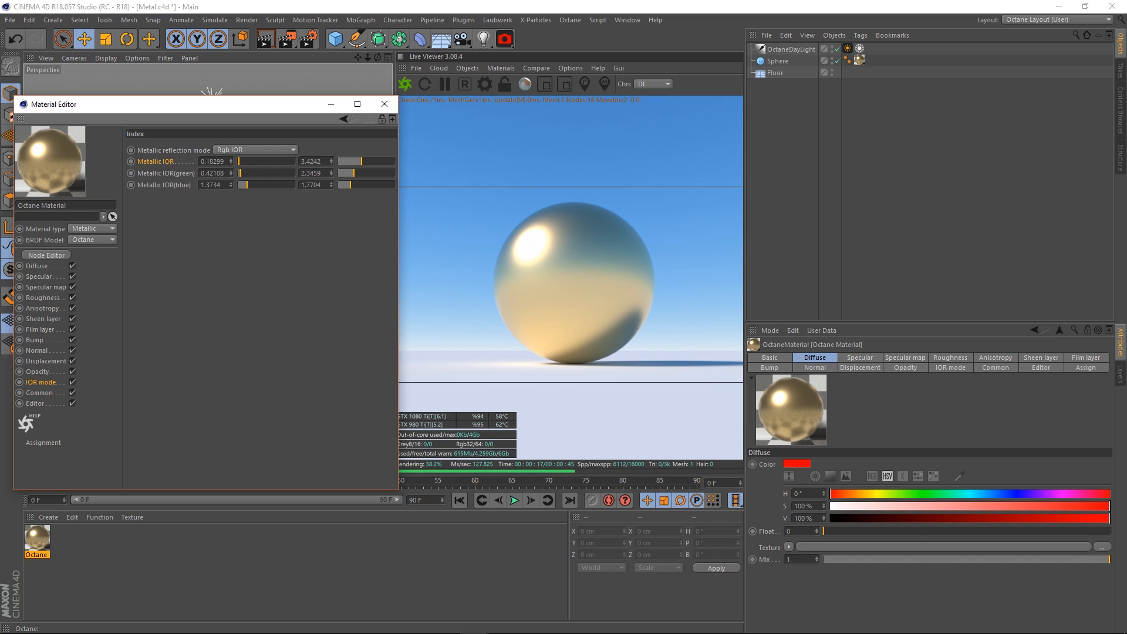
pyautogui.moveTo(235, 633); pyautogui.dragTo(477, 0)
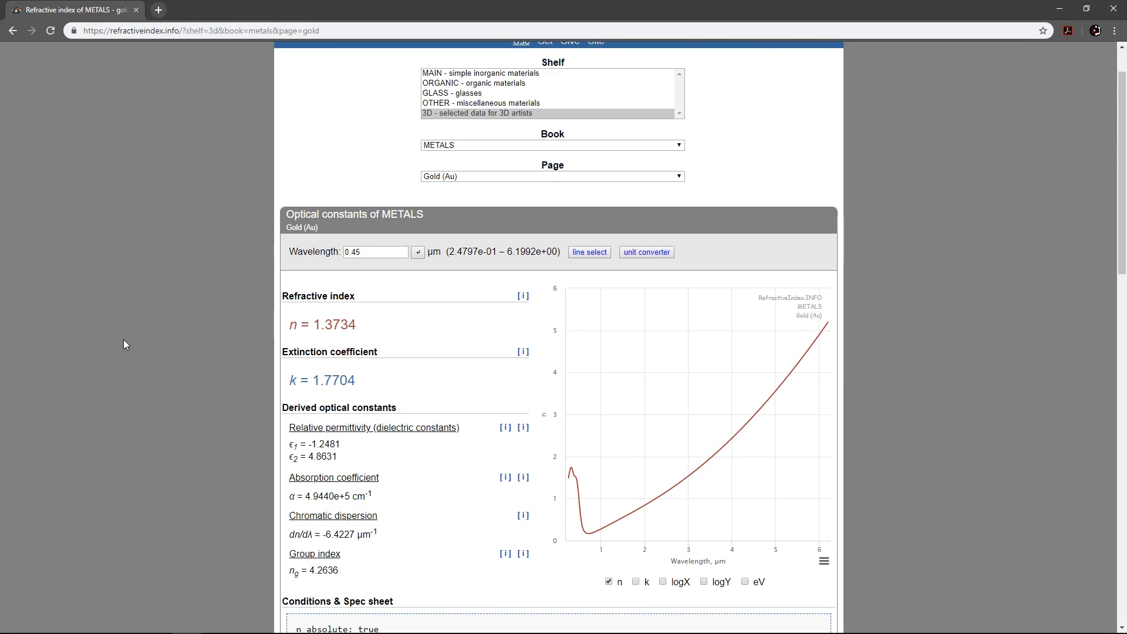
pyautogui.scroll(1, 201, 302)
pyautogui.scroll(-2, 185, 294)
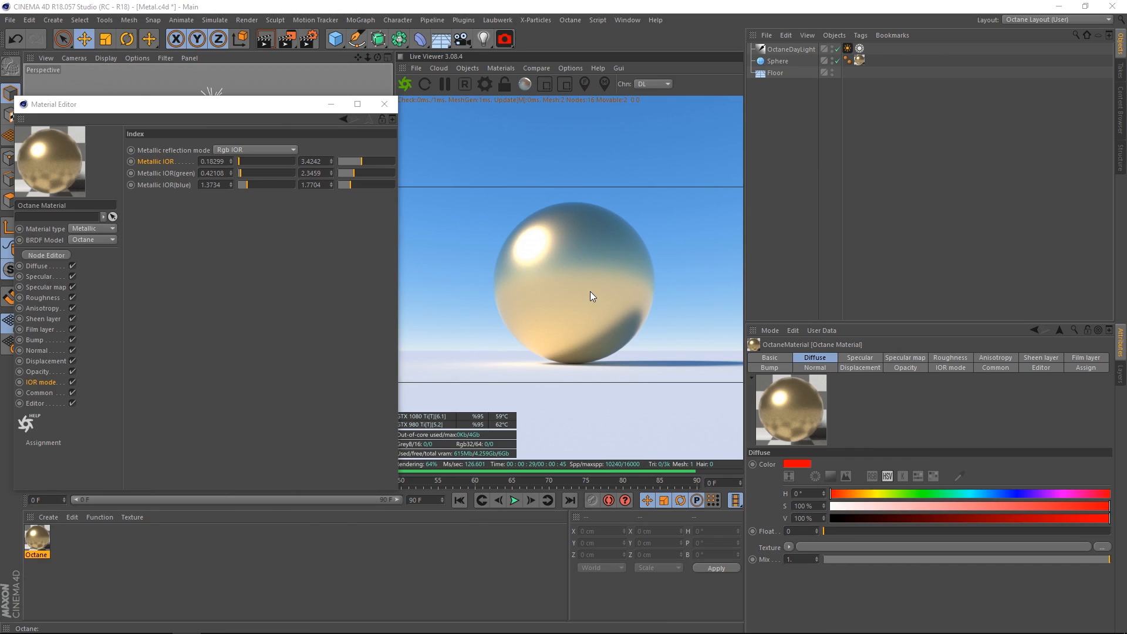
# Step: Set the gold material's Roughness float to 0 and view the sphere's reflections up close
pyautogui.keyDown('alt'); pyautogui.moveTo(597, 248); pyautogui.dragTo(667, 260, button='right'); pyautogui.keyUp('alt')
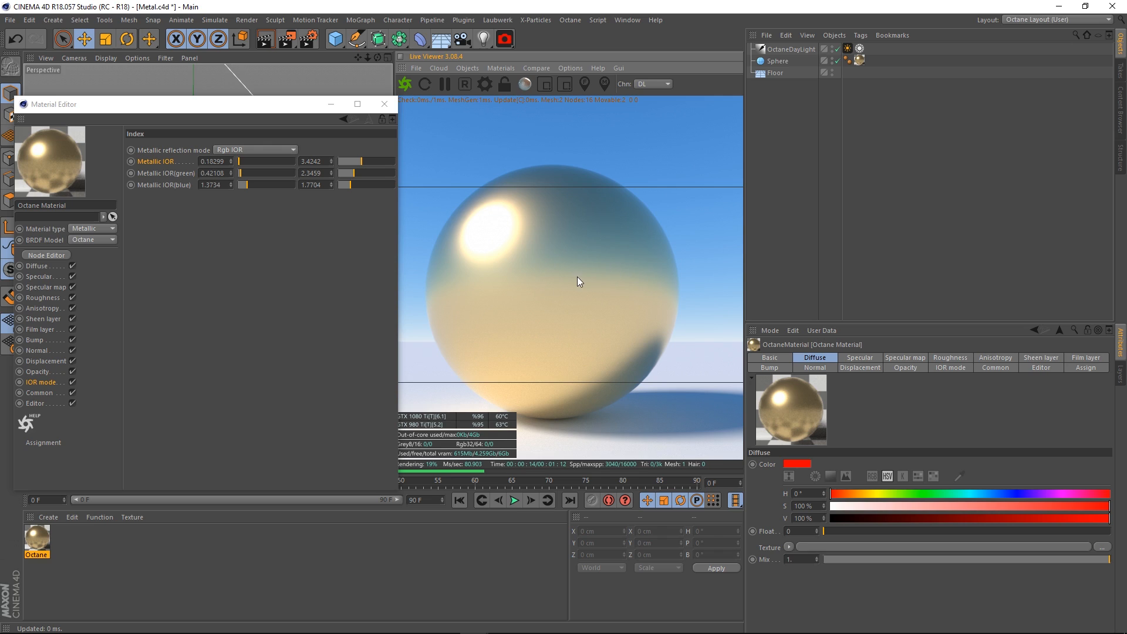
pyautogui.click(33, 276)
pyautogui.click(44, 266)
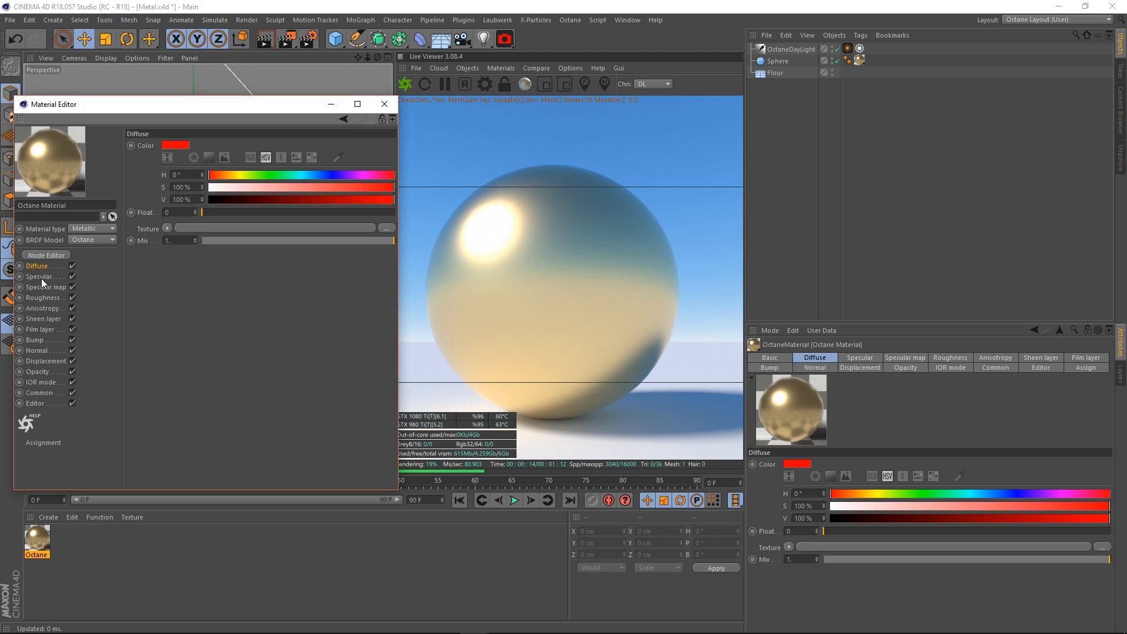
pyautogui.click(41, 277)
pyautogui.click(53, 297)
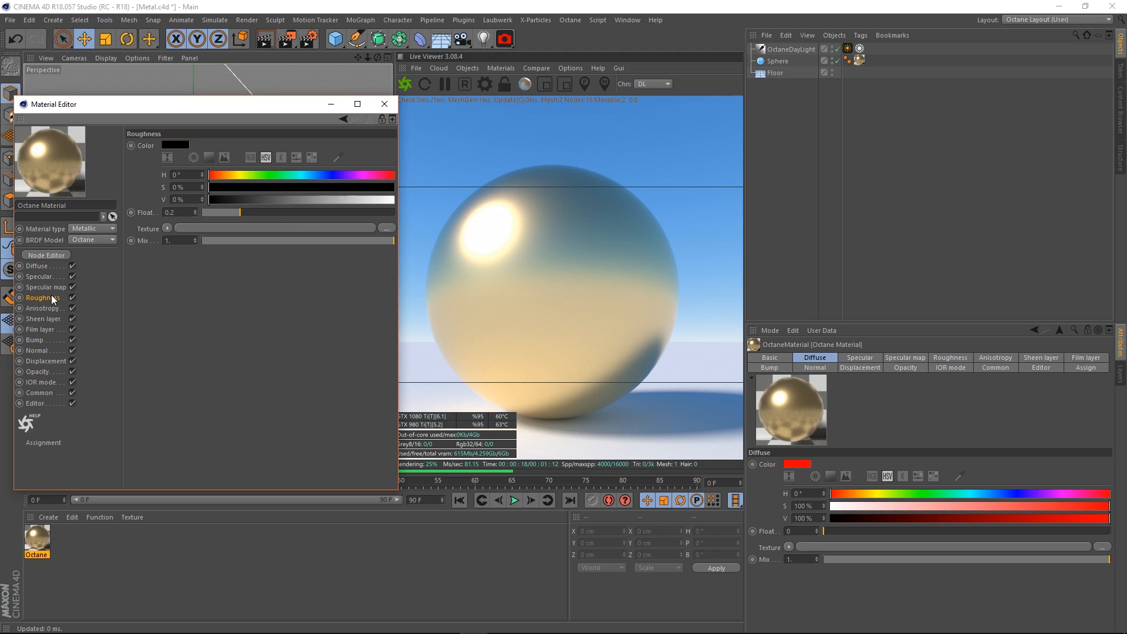
pyautogui.moveTo(231, 214); pyautogui.dragTo(196, 220)
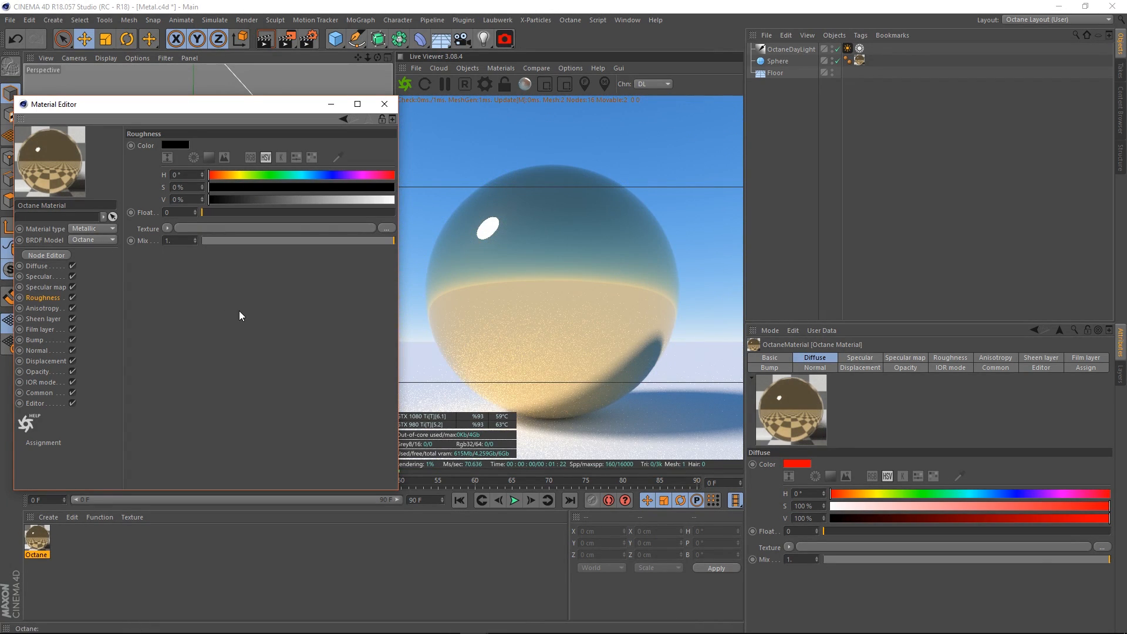
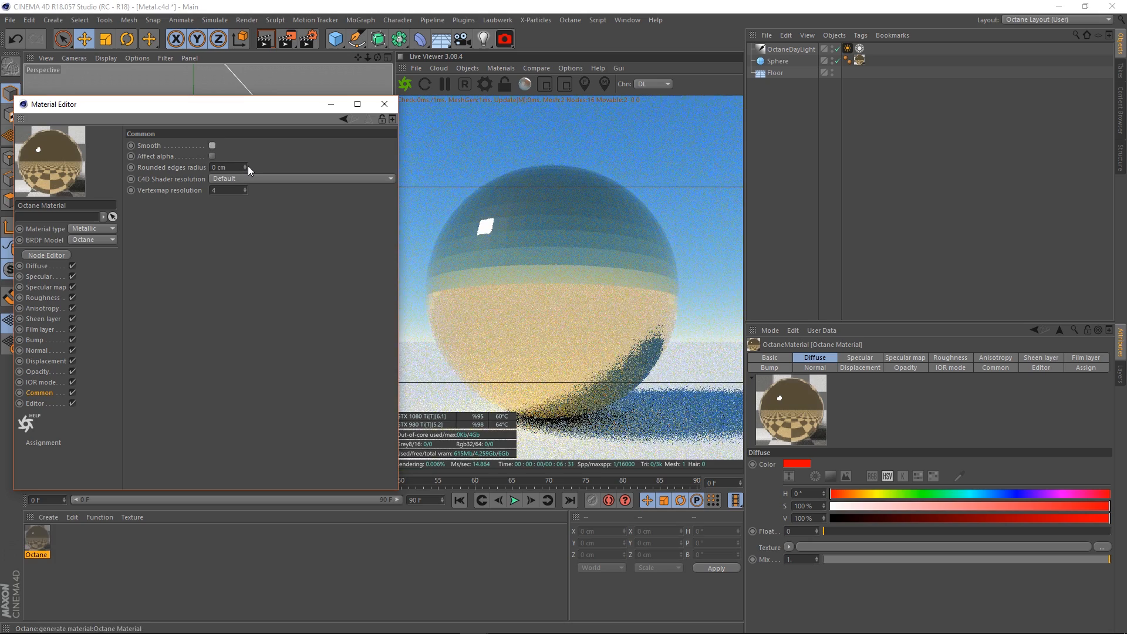
# Step: Test a rounded edges radius of 2 cm on the sphere, reset it to 0 cm and enable Smooth
pyautogui.moveTo(244, 166); pyautogui.dragTo(204, 166)
pyautogui.write('2')
pyautogui.press('Return')
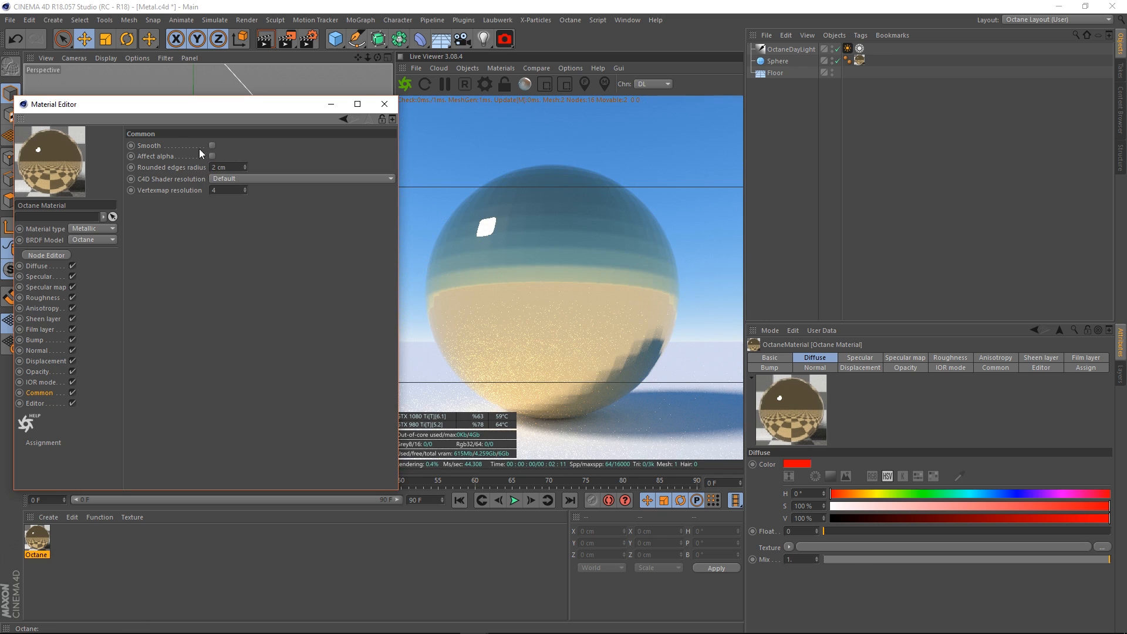
pyautogui.moveTo(543, 226); pyautogui.dragTo(587, 309, button='right')
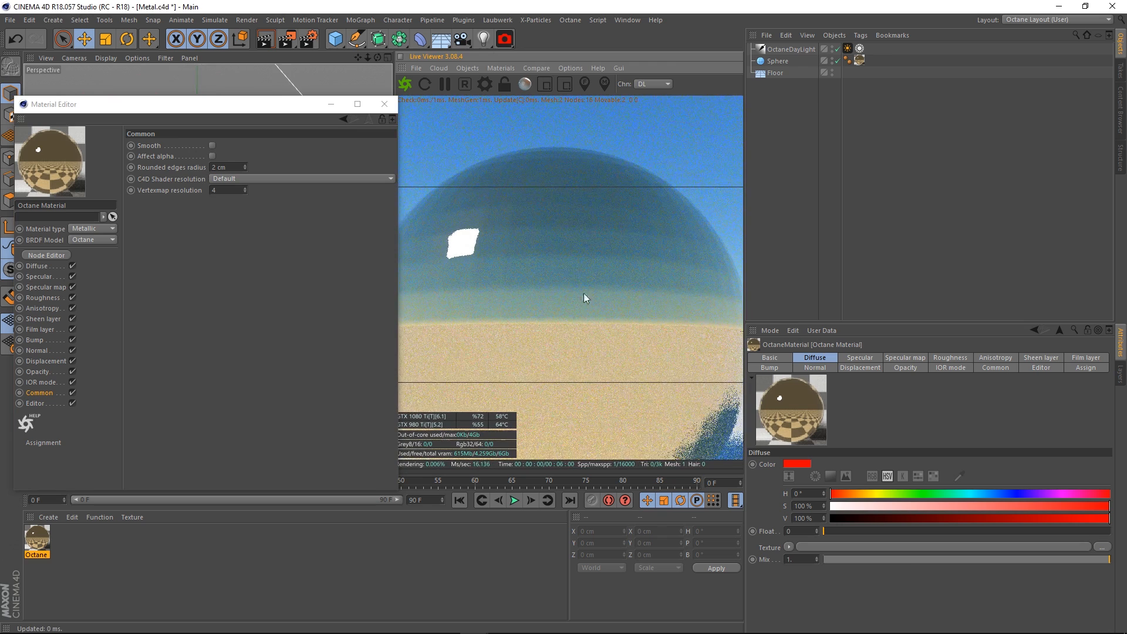
pyautogui.rightClick(245, 167)
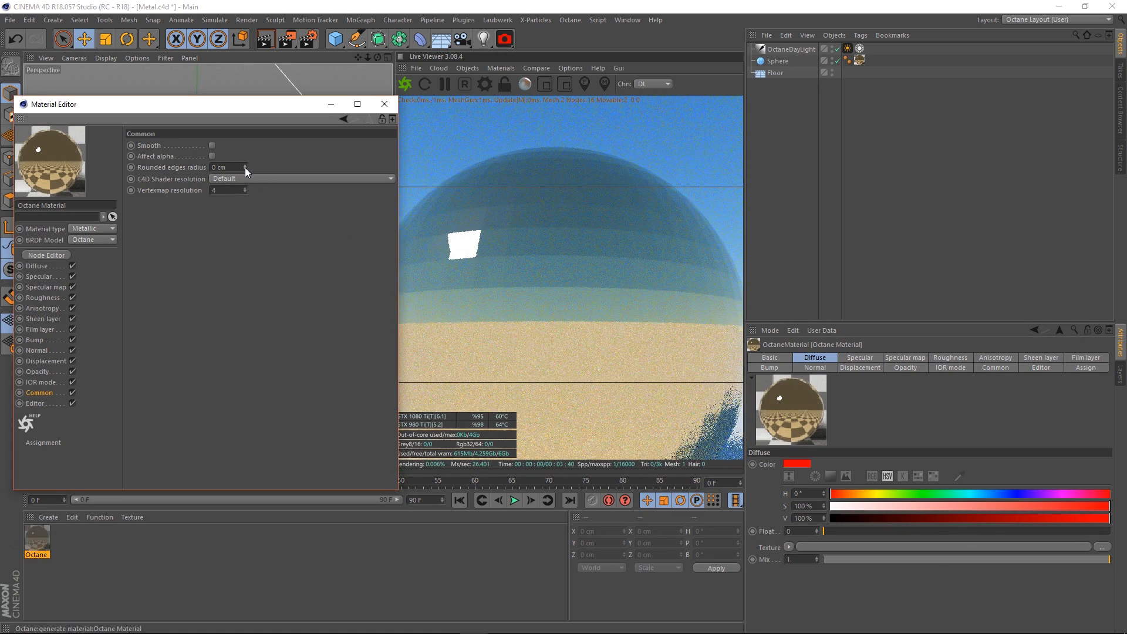
pyautogui.click(213, 147)
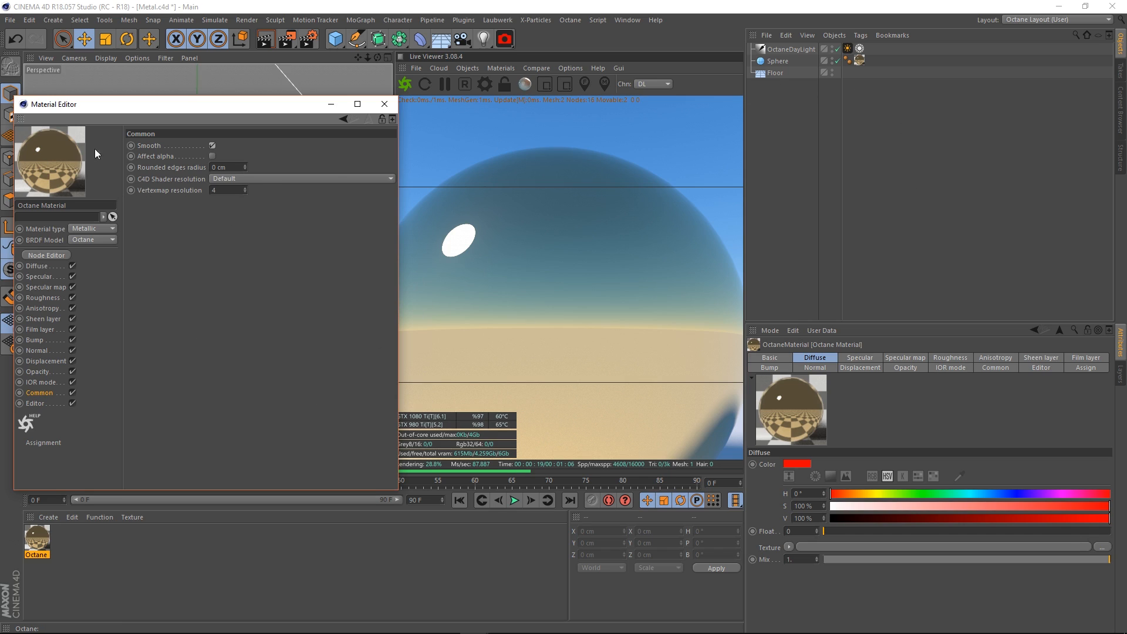
# Step: Review the vertexmap resolution and the C4D Shader resolution options, keeping the latter at Default
pyautogui.doubleClick(230, 190)
pyautogui.write('6')
pyautogui.press('Return')
pyautogui.click(252, 178)
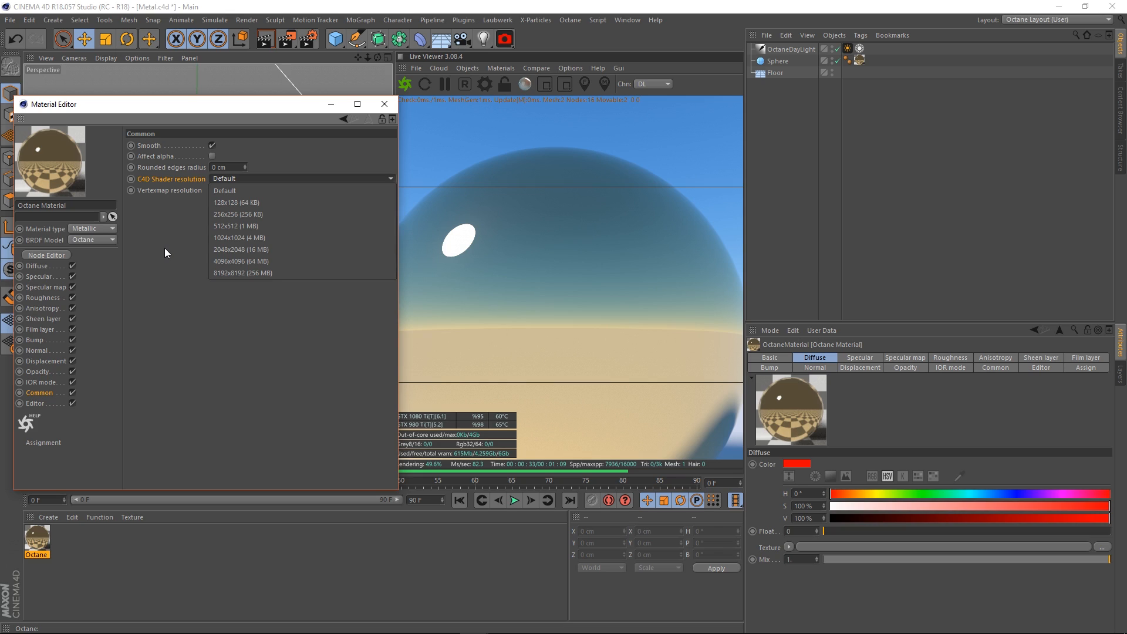
pyautogui.click(243, 192)
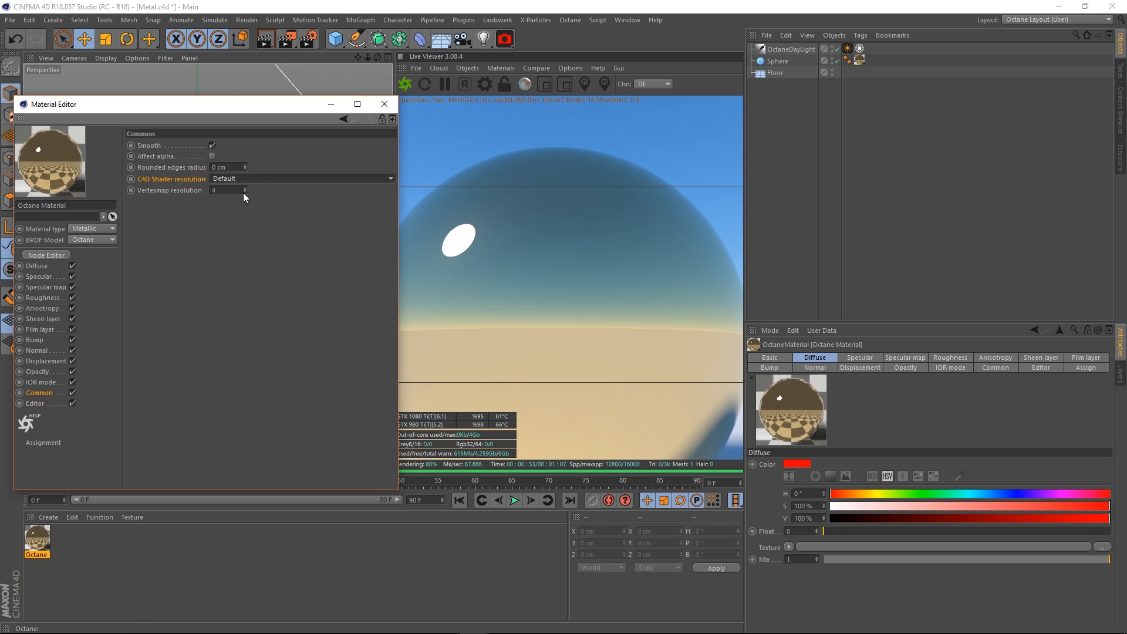
pyautogui.click(258, 181)
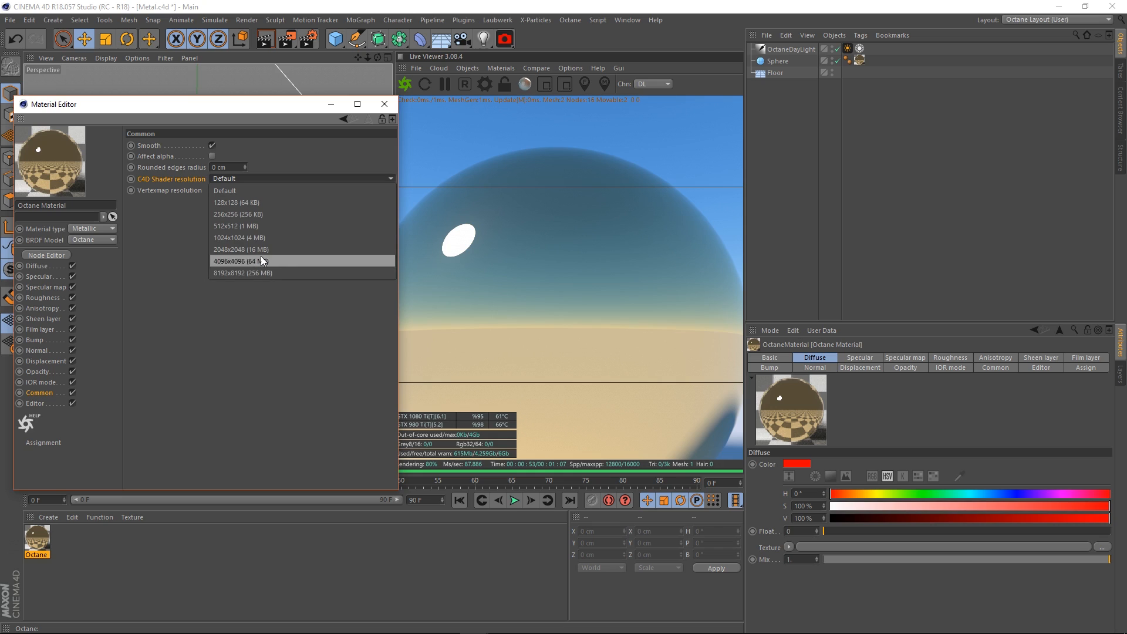
pyautogui.click(236, 192)
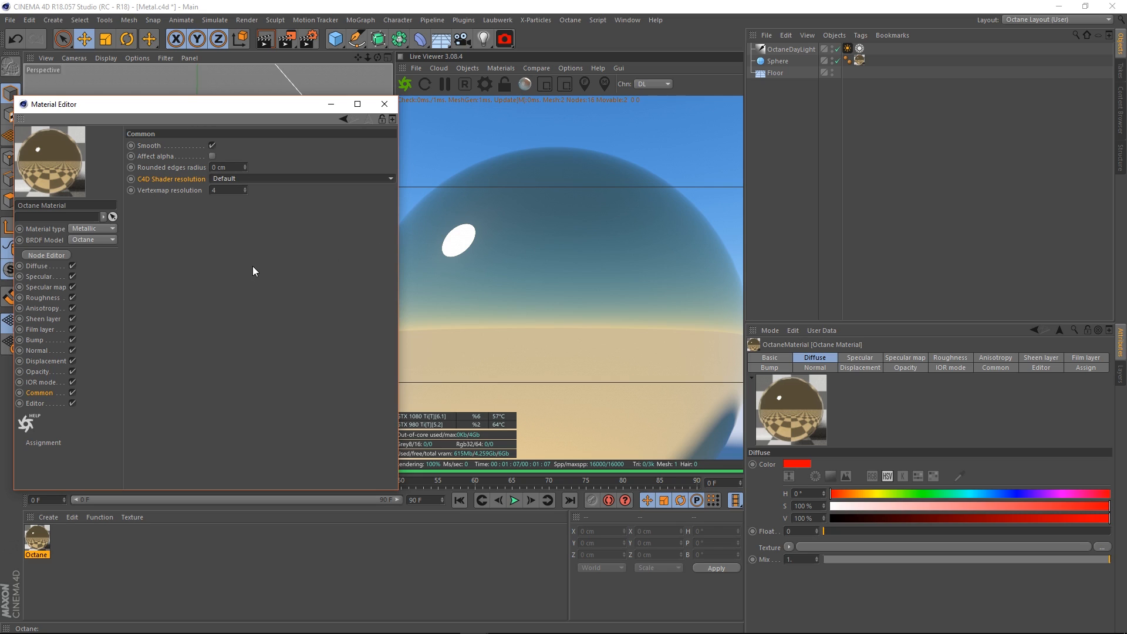
# Step: Review the material's Editor options for Animate Preview, Texture Preview Size and Editor Display, leaving Animate Preview off
pyautogui.click(34, 404)
pyautogui.click(204, 146)
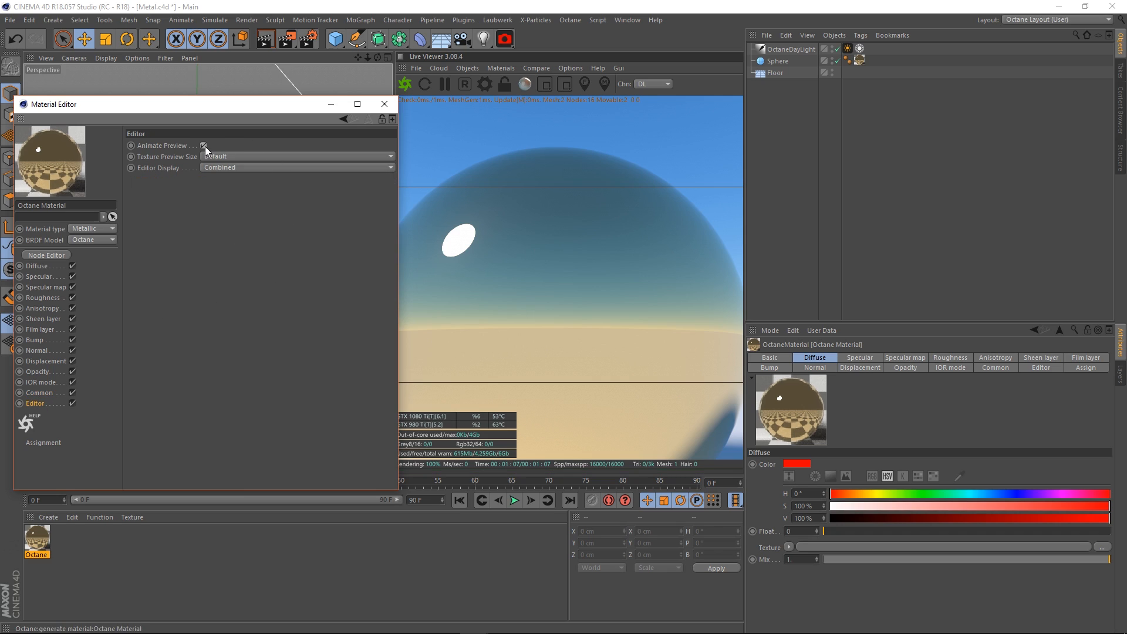
pyautogui.click(204, 145)
pyautogui.click(218, 155)
pyautogui.click(188, 193)
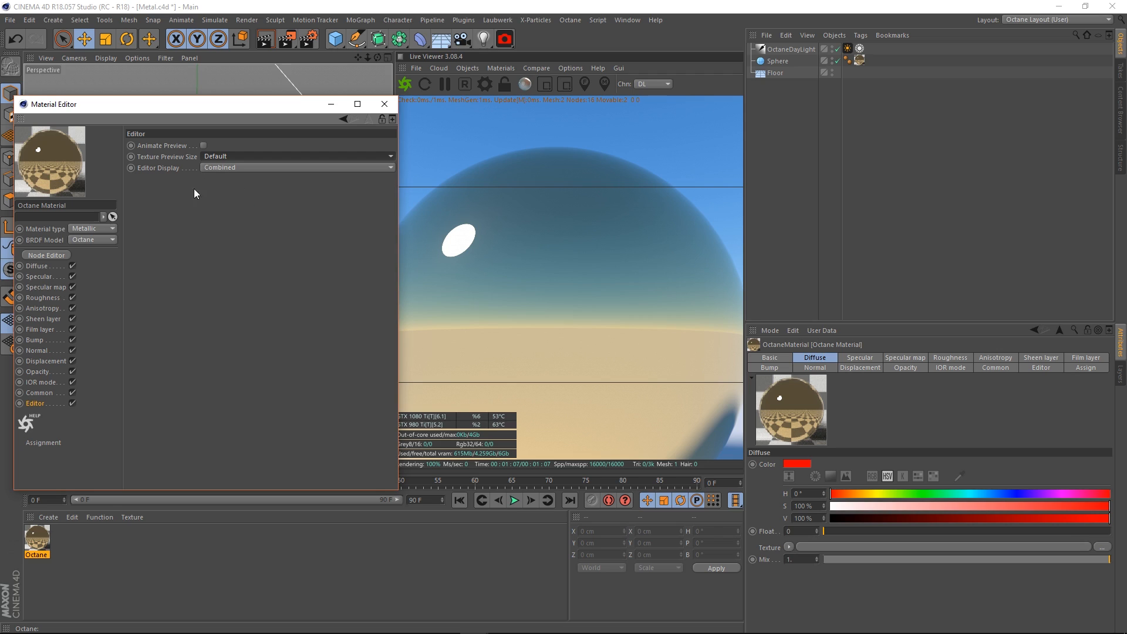
pyautogui.click(220, 167)
pyautogui.click(168, 213)
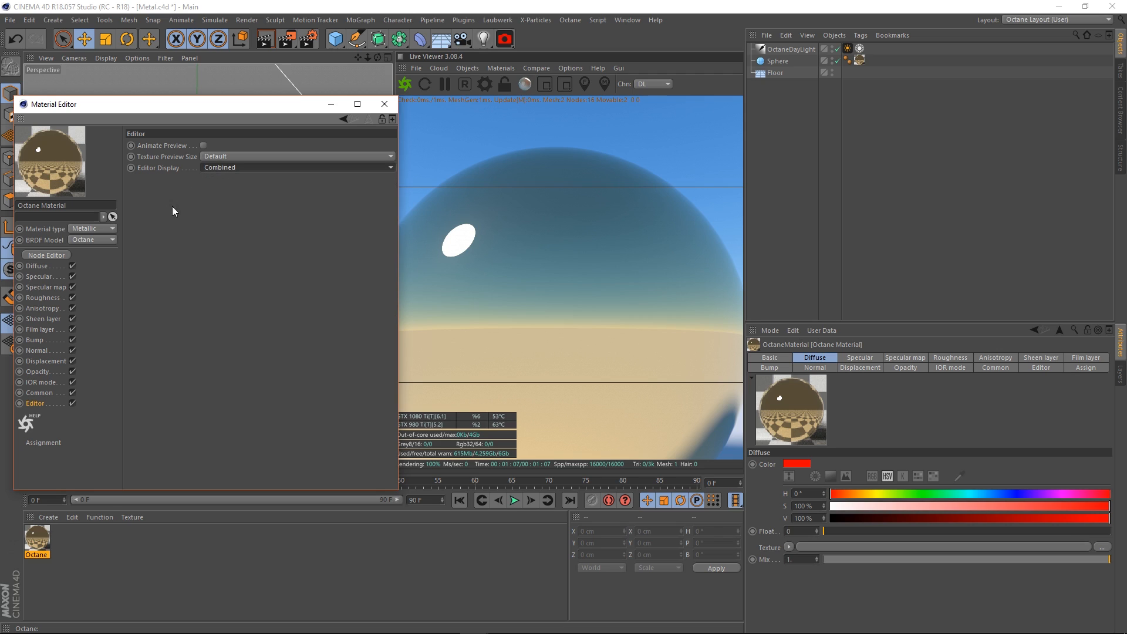
pyautogui.click(233, 168)
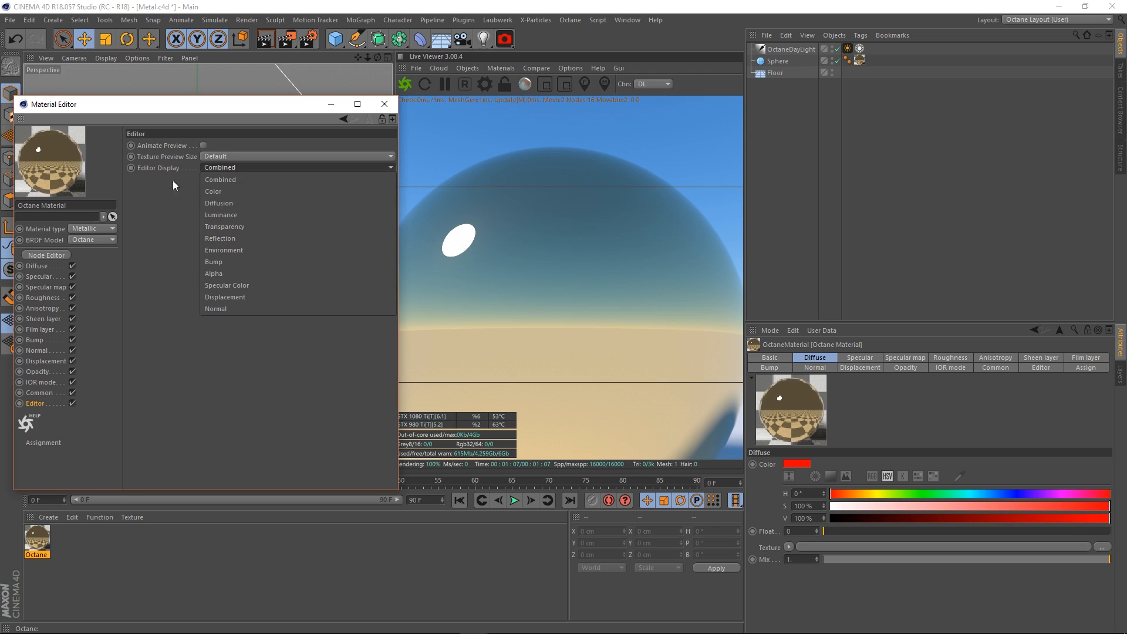
pyautogui.click(234, 166)
pyautogui.click(230, 167)
pyautogui.click(232, 266)
pyautogui.click(249, 167)
pyautogui.click(249, 213)
# Step: Move the Material Editor off the perspective viewport and keep Editor Display on Combined
pyautogui.moveTo(262, 105); pyautogui.dragTo(752, 108)
pyautogui.click(716, 171)
pyautogui.click(753, 182)
pyautogui.click(727, 174)
pyautogui.click(728, 184)
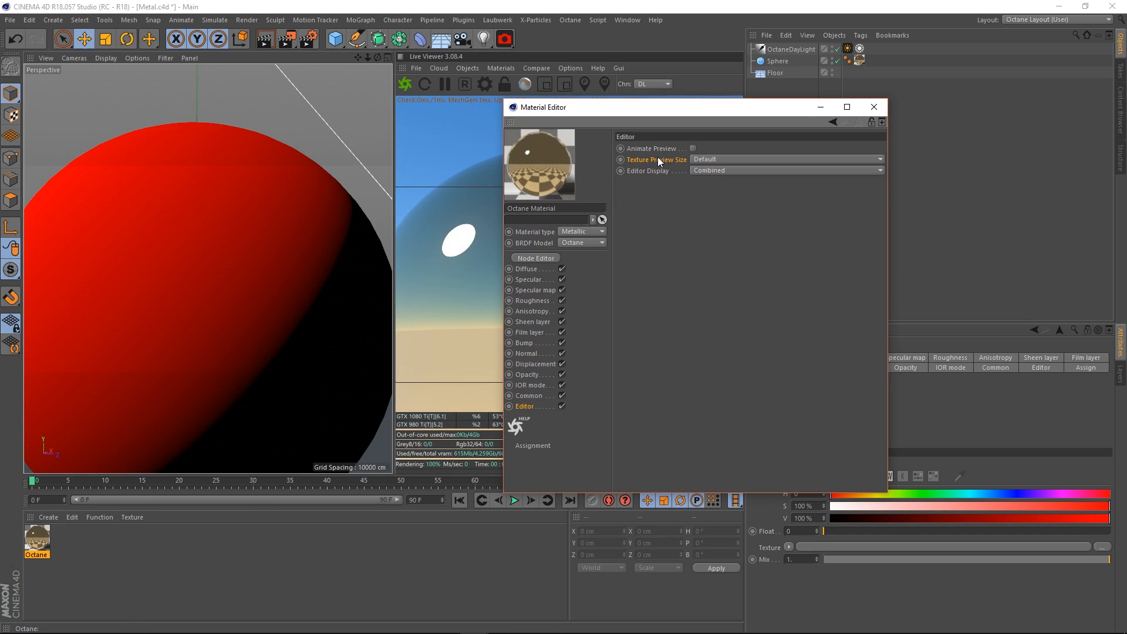
# Step: Try a Texture Preview Size of 256x256 (256 KB) and 512x512 (1 MB) for the material
pyautogui.click(739, 158)
pyautogui.click(730, 221)
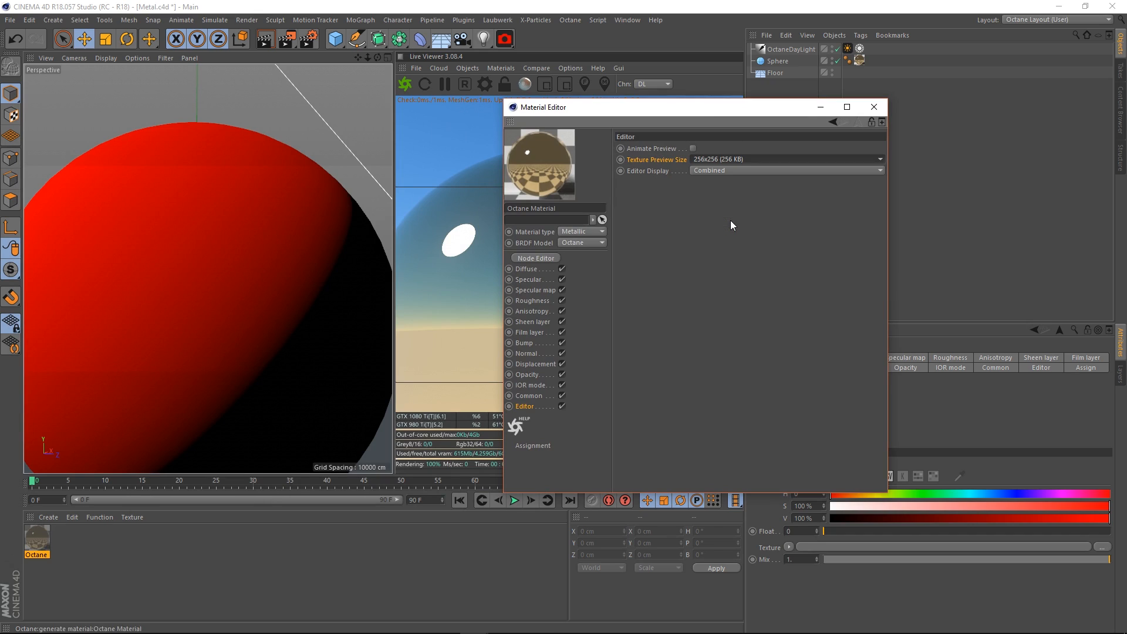
pyautogui.click(722, 160)
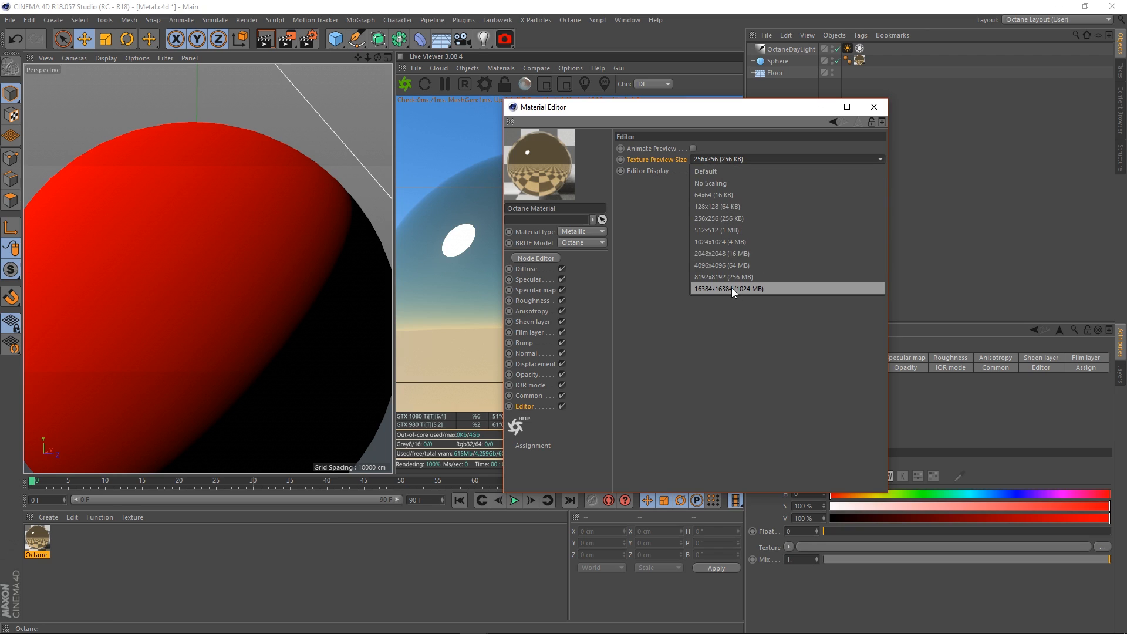
pyautogui.click(719, 230)
pyautogui.click(735, 159)
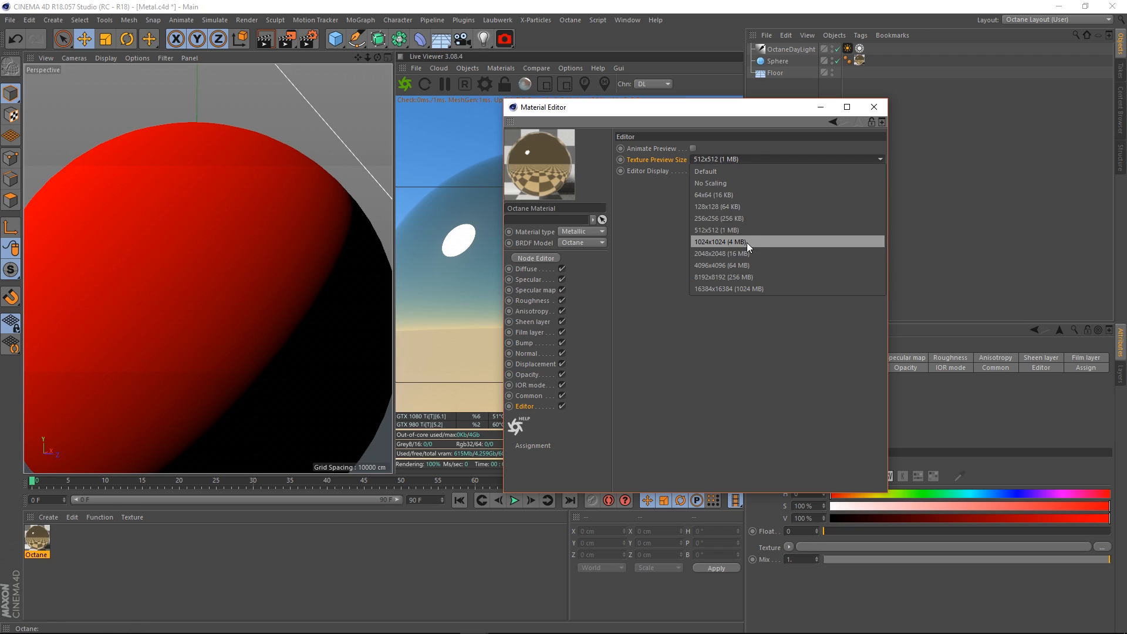
pyautogui.click(729, 230)
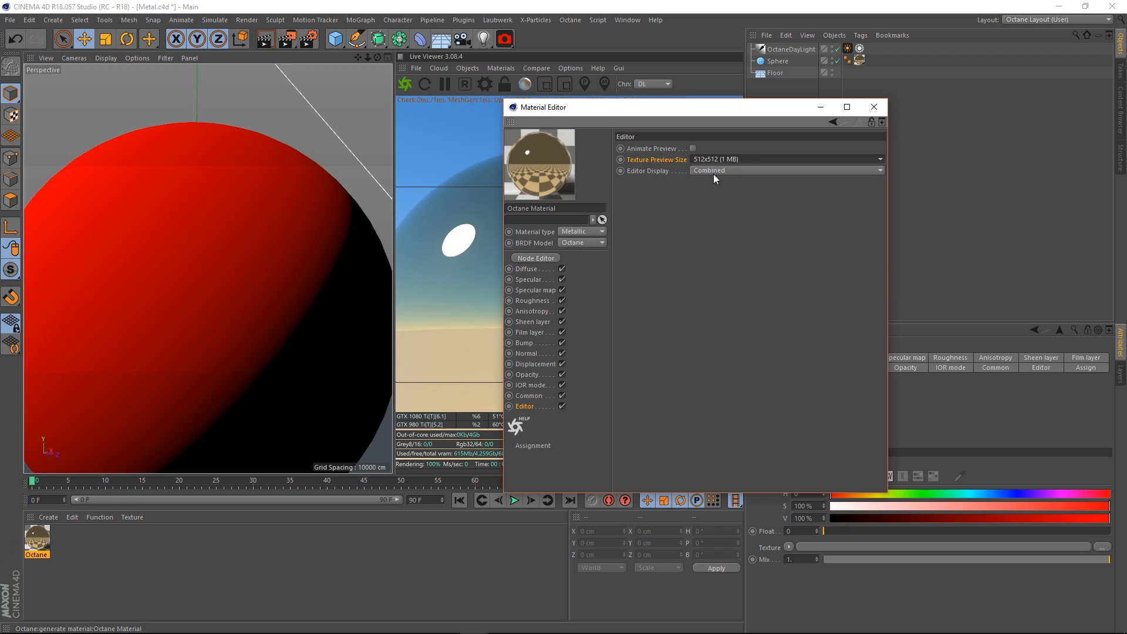
# Step: Change the material type to Diffuse and load a Noise shader as the Diffuse texture
pyautogui.click(532, 270)
pyautogui.click(585, 230)
pyautogui.click(589, 241)
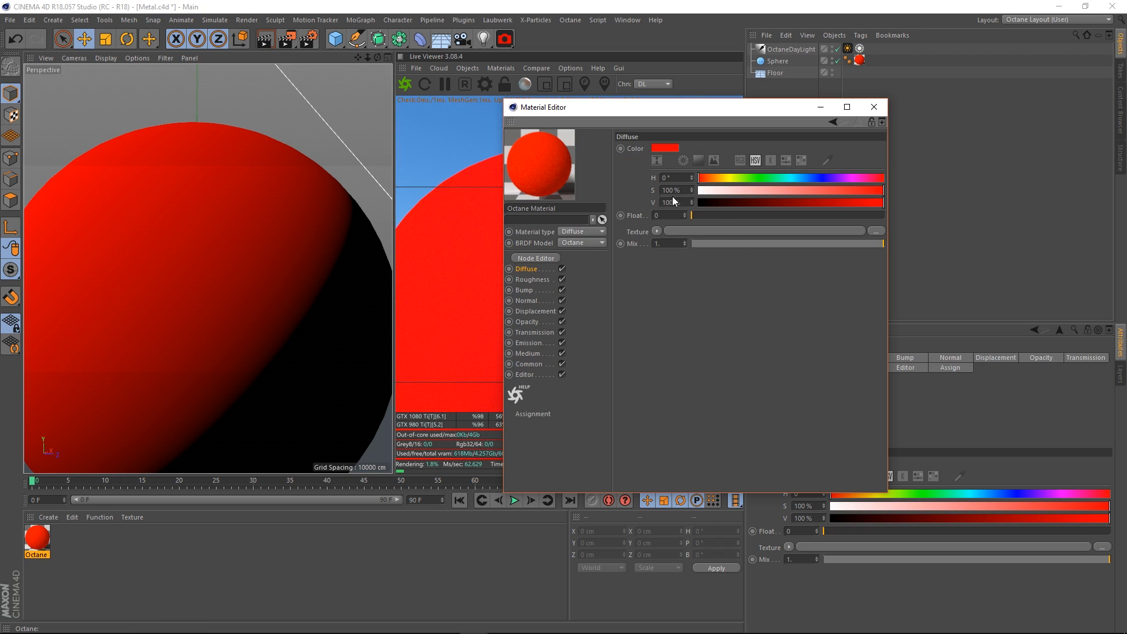
pyautogui.click(658, 232)
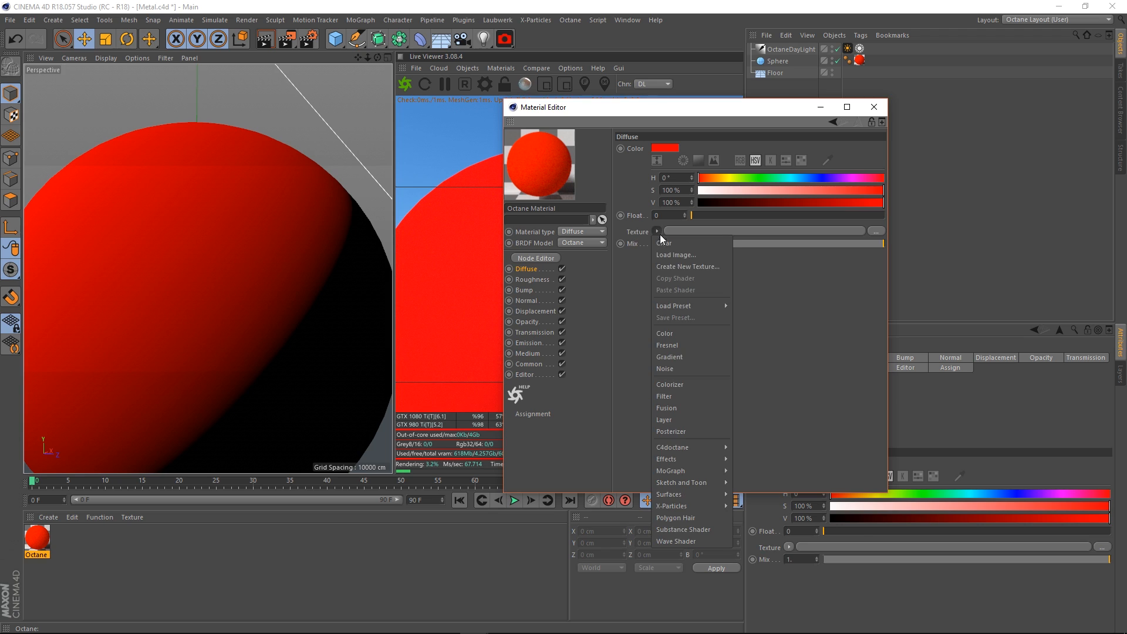
pyautogui.click(699, 366)
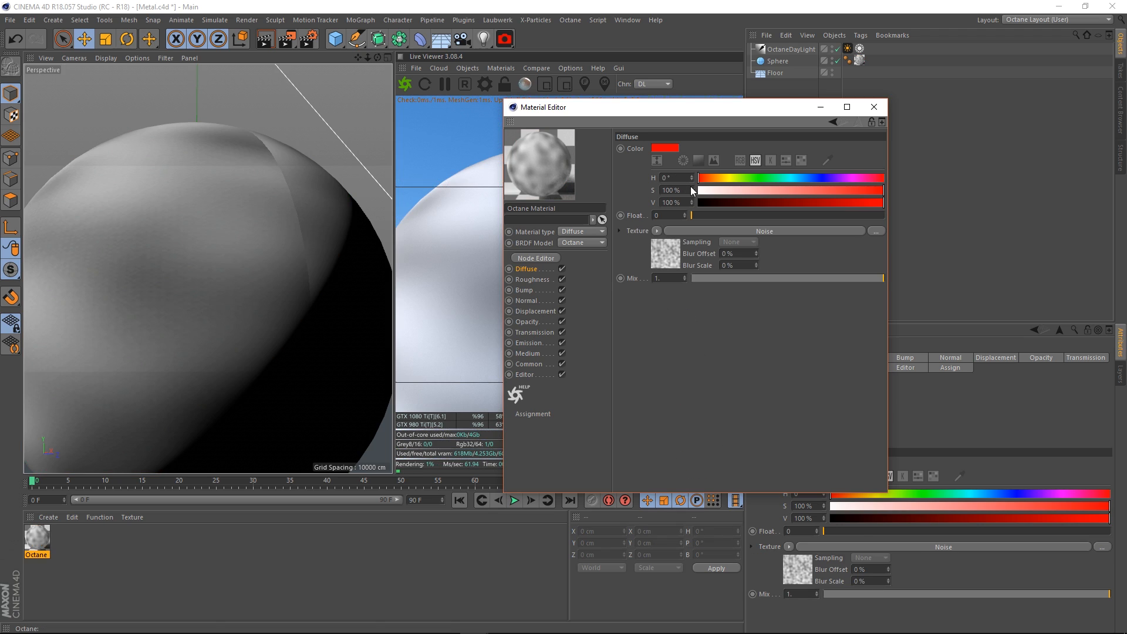
# Step: Set the material's Texture Preview Size to 2048x2048 (16 MB)
pyautogui.click(530, 371)
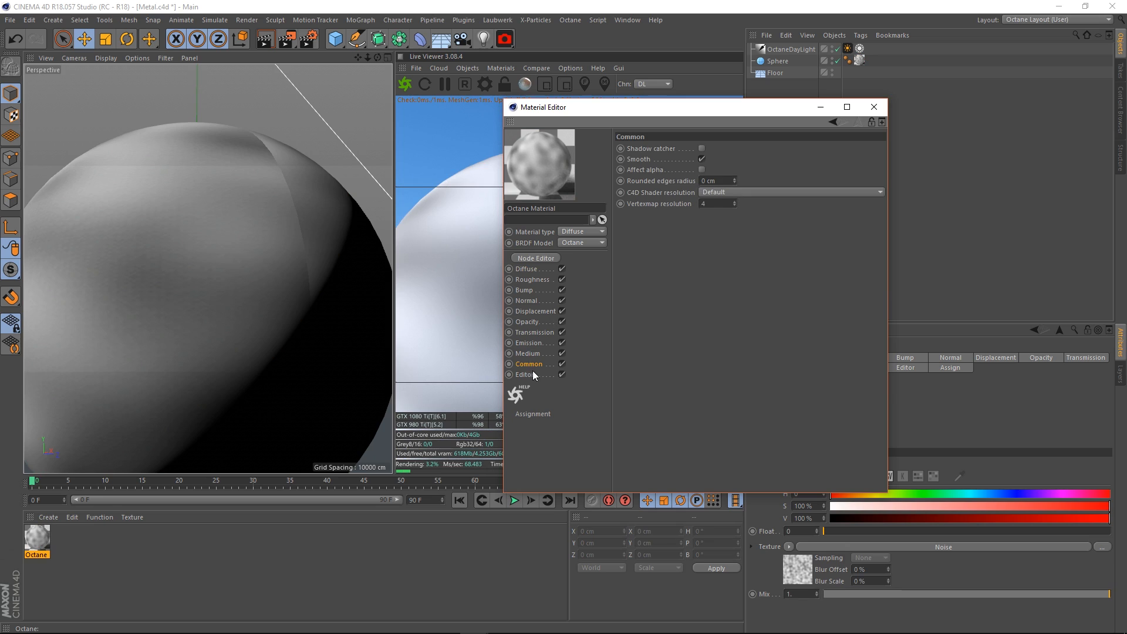
pyautogui.click(725, 159)
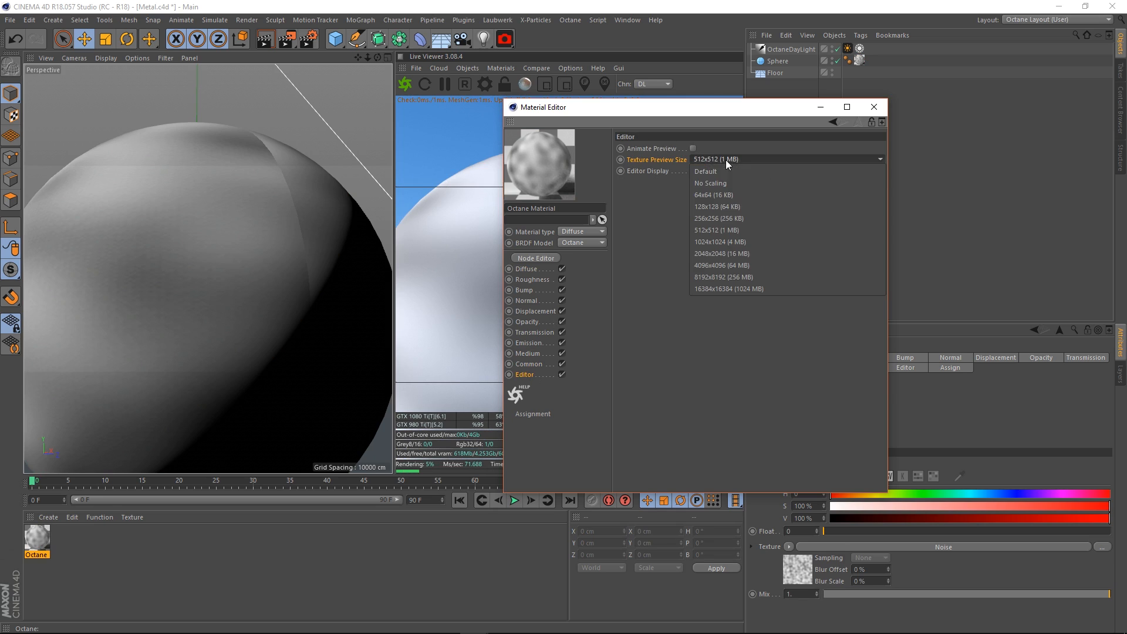
pyautogui.click(721, 253)
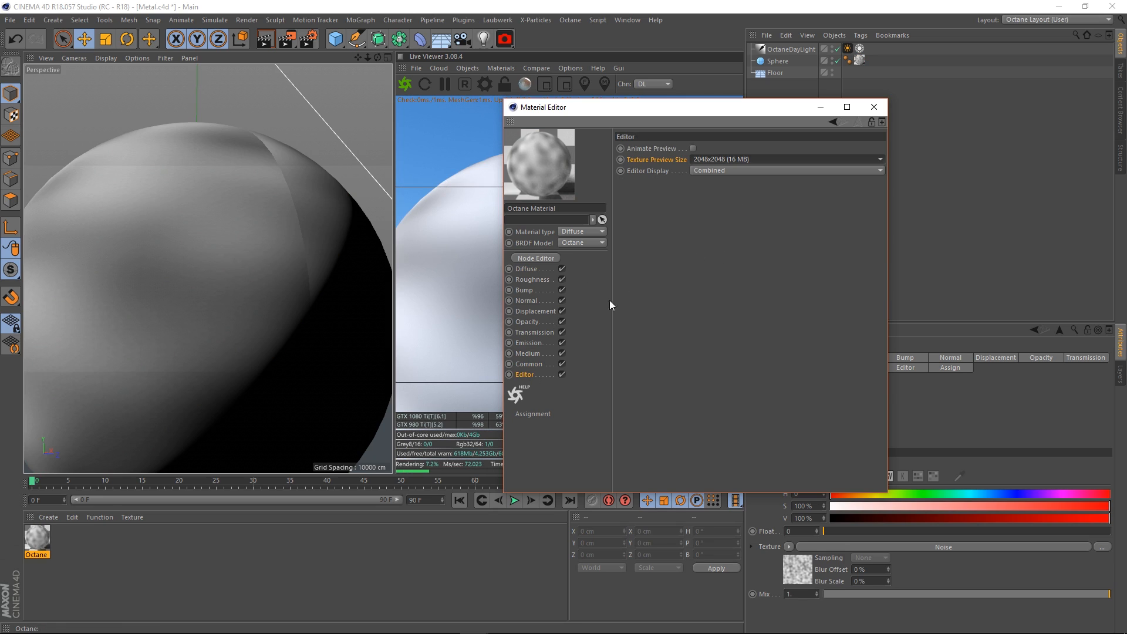
# Step: Increase the Diffuse noise contrast by setting Low Clip to 36% and High Clip to 57%
pyautogui.click(526, 269)
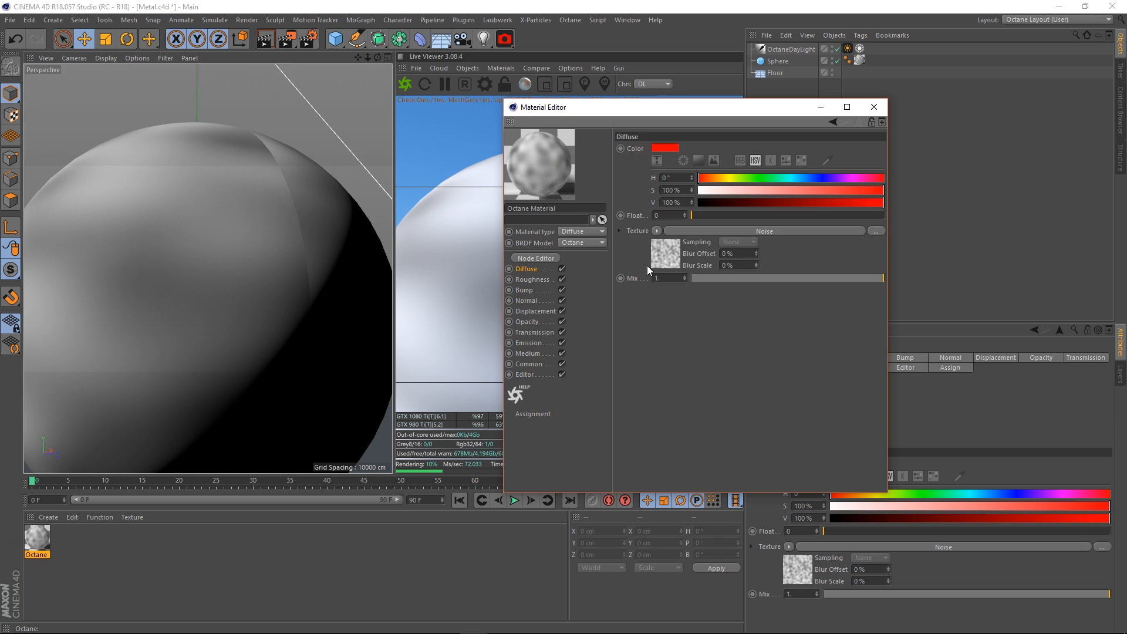
pyautogui.click(687, 256)
pyautogui.moveTo(765, 425); pyautogui.dragTo(783, 424)
pyautogui.click(814, 436)
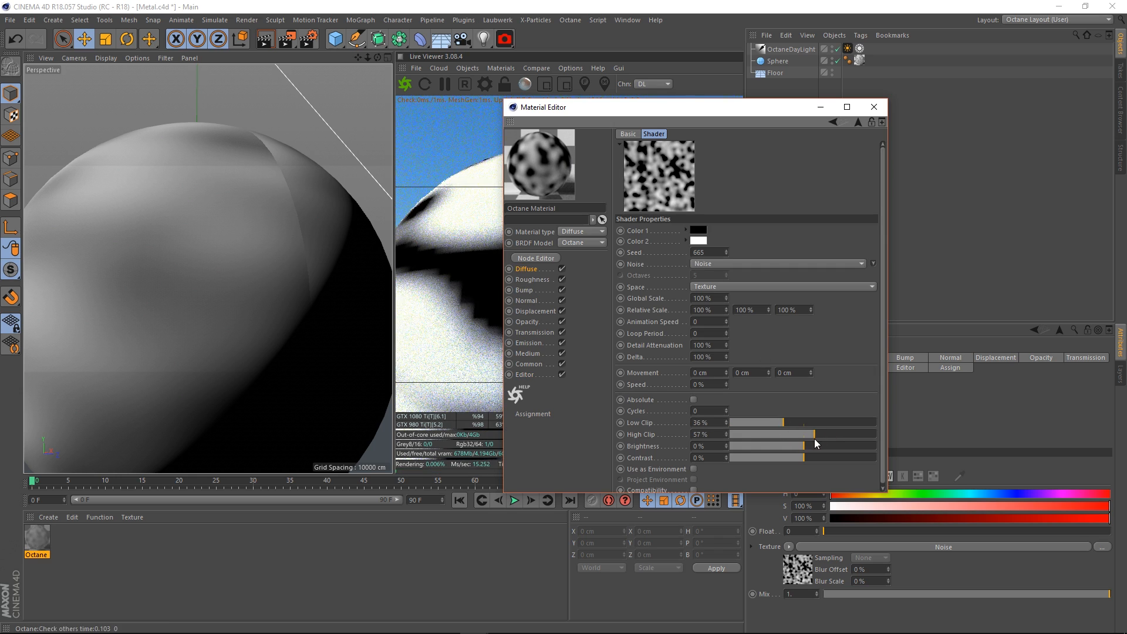
# Step: Set the material's C4D Shader resolution to 1024x1024 (4 MB) in its Common settings
pyautogui.click(526, 364)
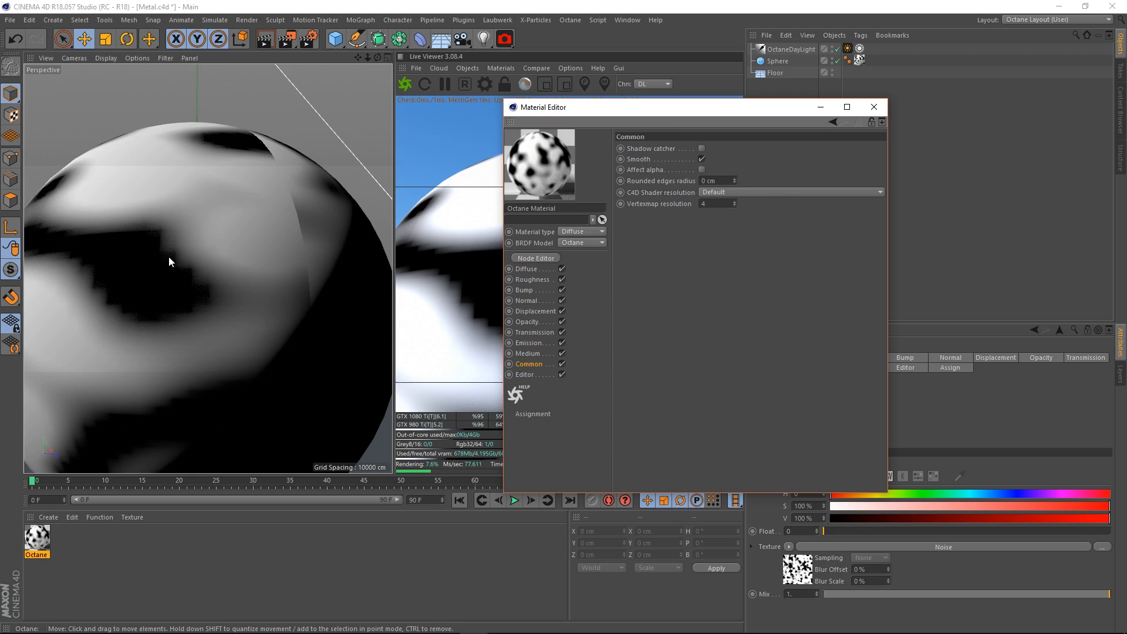
pyautogui.moveTo(648, 110); pyautogui.dragTo(813, 112)
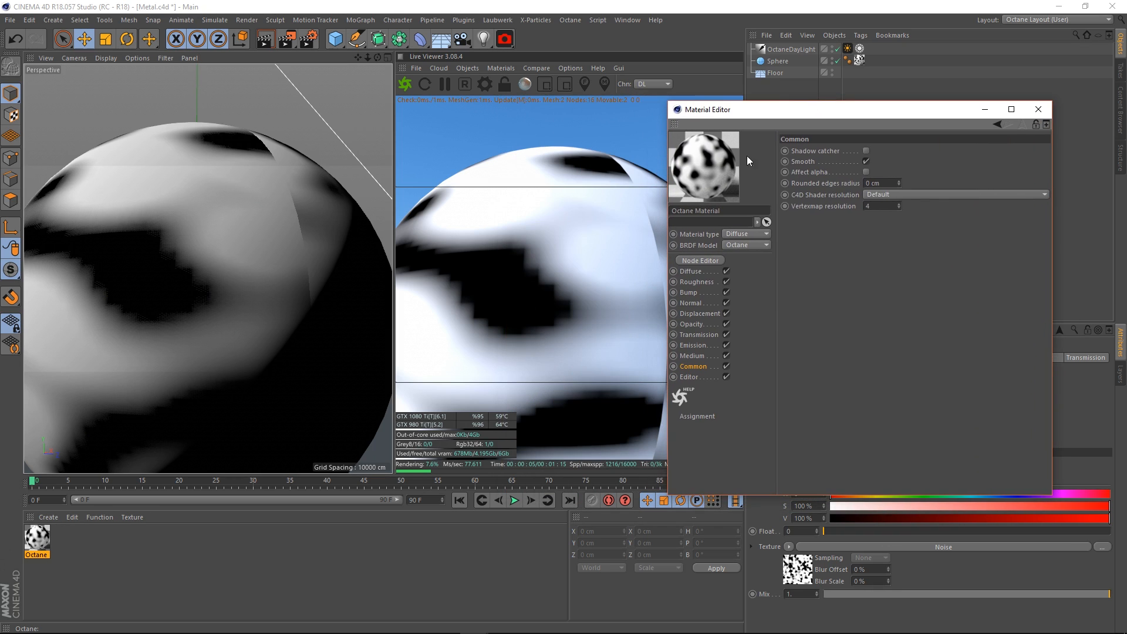
pyautogui.click(906, 196)
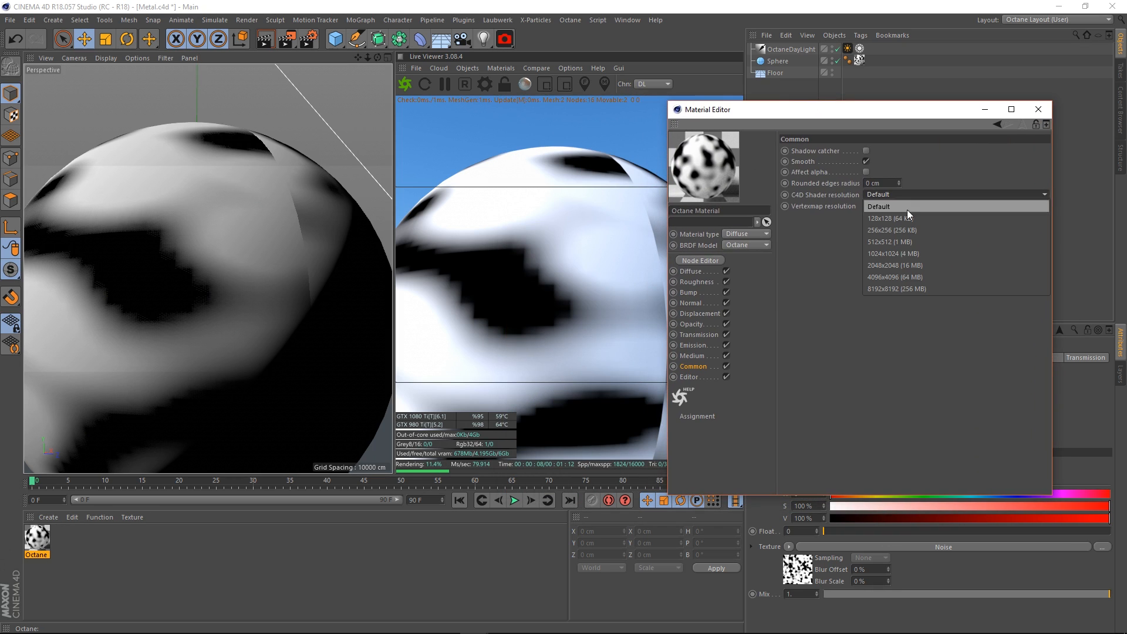
pyautogui.click(900, 254)
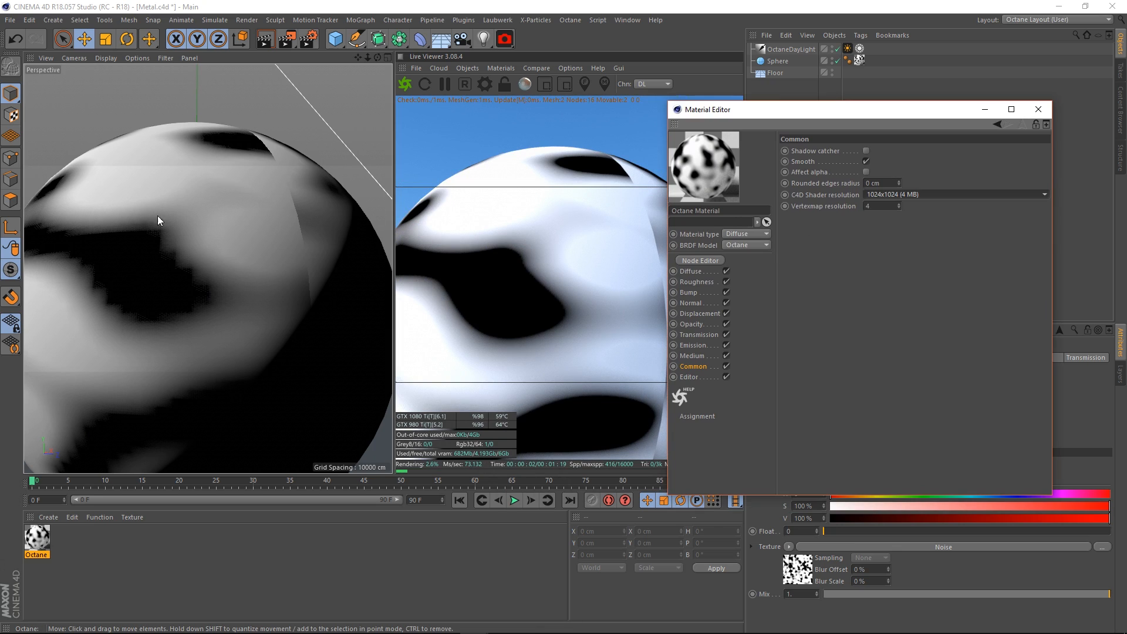
# Step: Try Texture Preview Sizes of 512x512 (1 MB), 8192x8192 (256 MB), 128x128 (64 KB), No Scaling and Default for the material
pyautogui.click(692, 376)
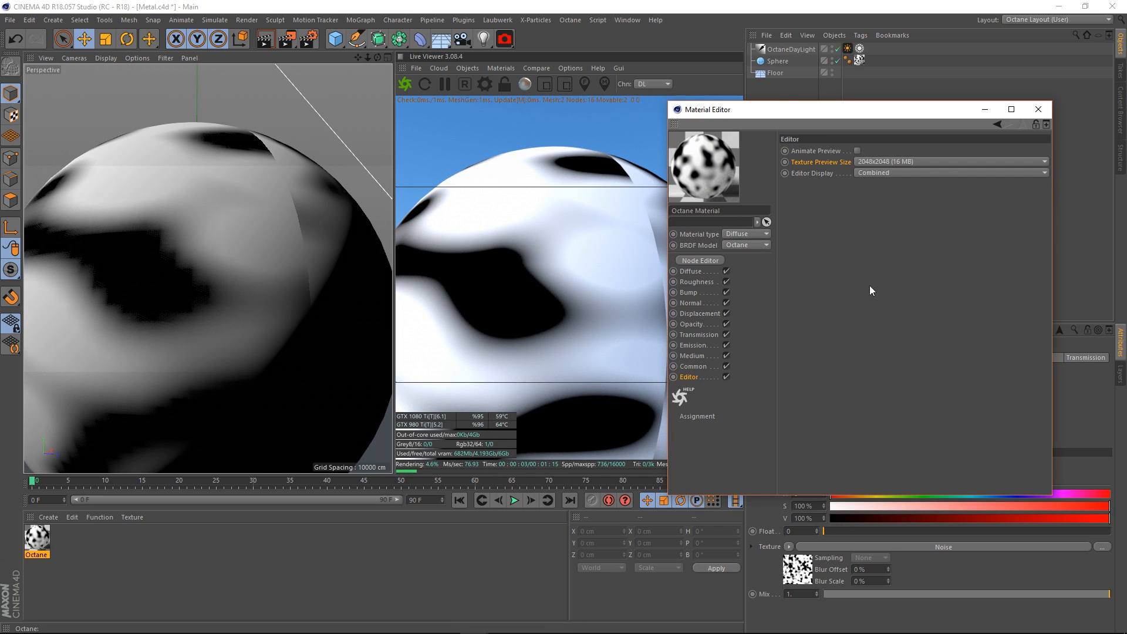
pyautogui.click(875, 162)
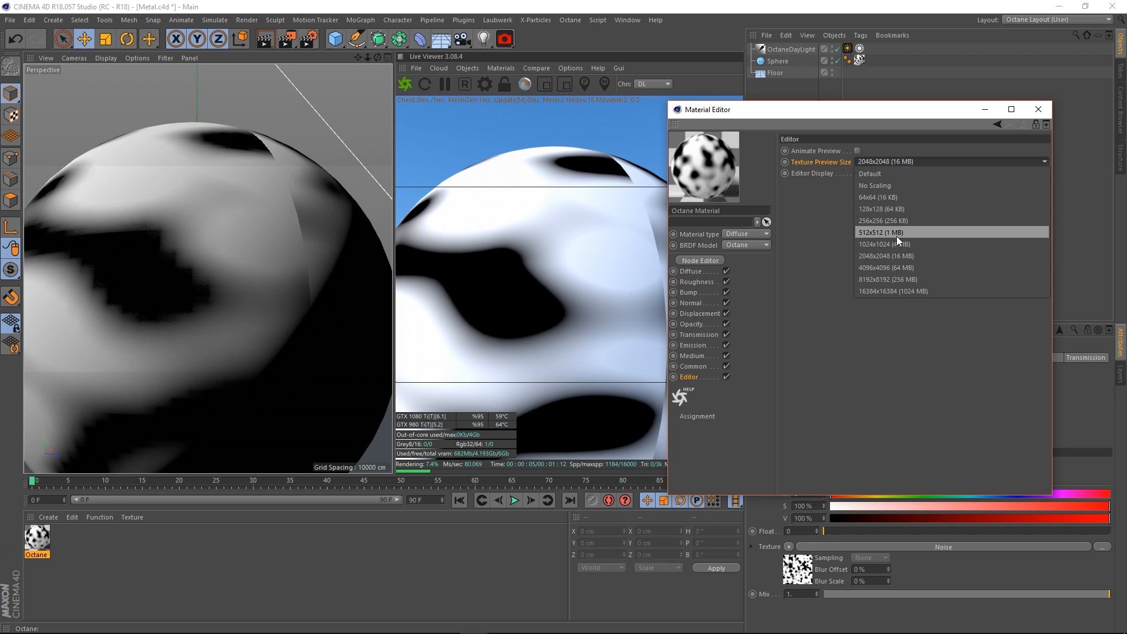
pyautogui.click(883, 228)
pyautogui.click(871, 164)
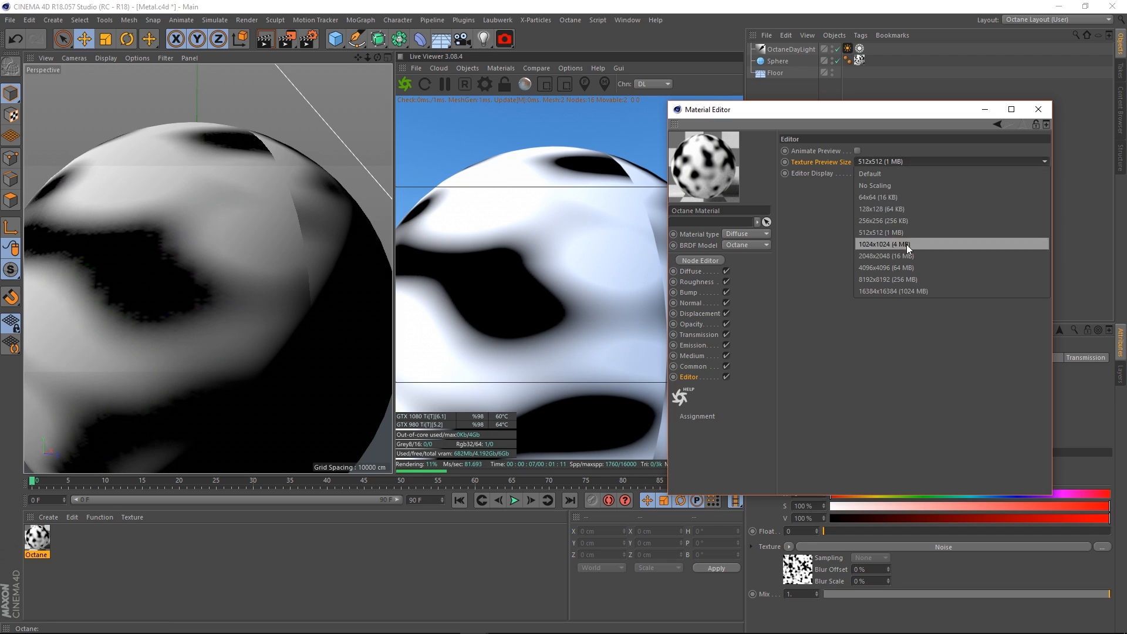
pyautogui.click(903, 280)
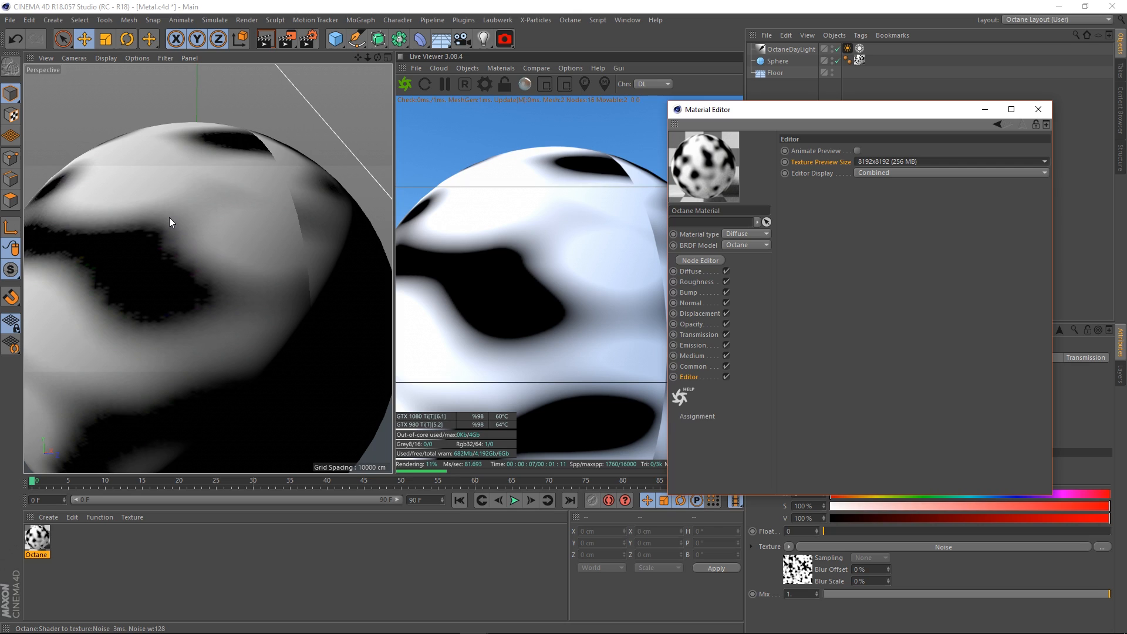
pyautogui.click(903, 163)
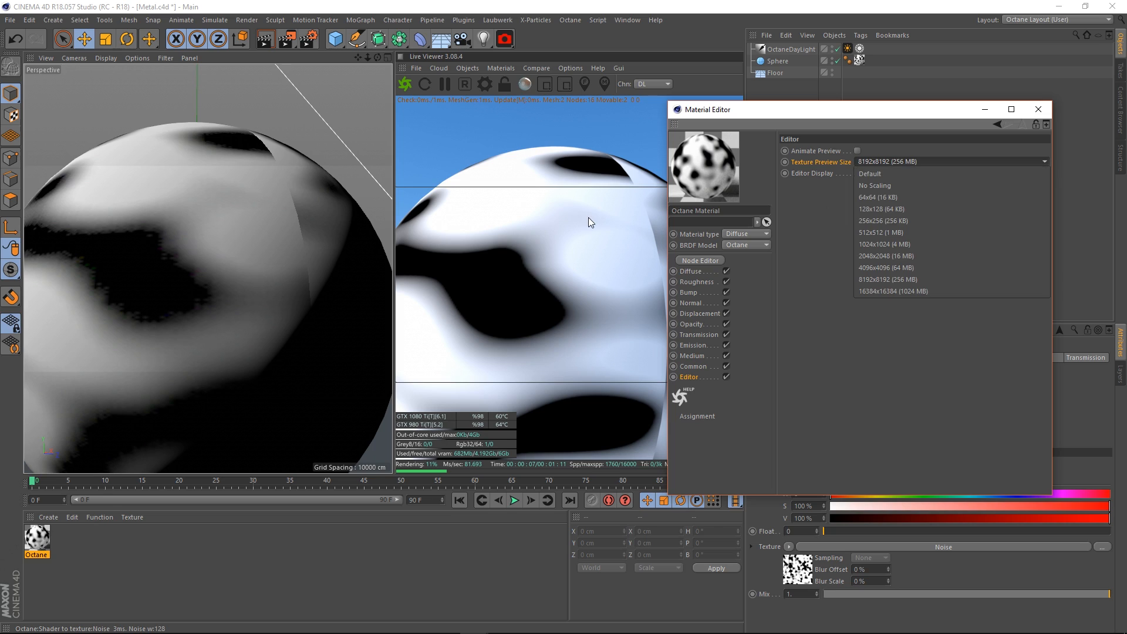
pyautogui.click(934, 209)
pyautogui.click(867, 159)
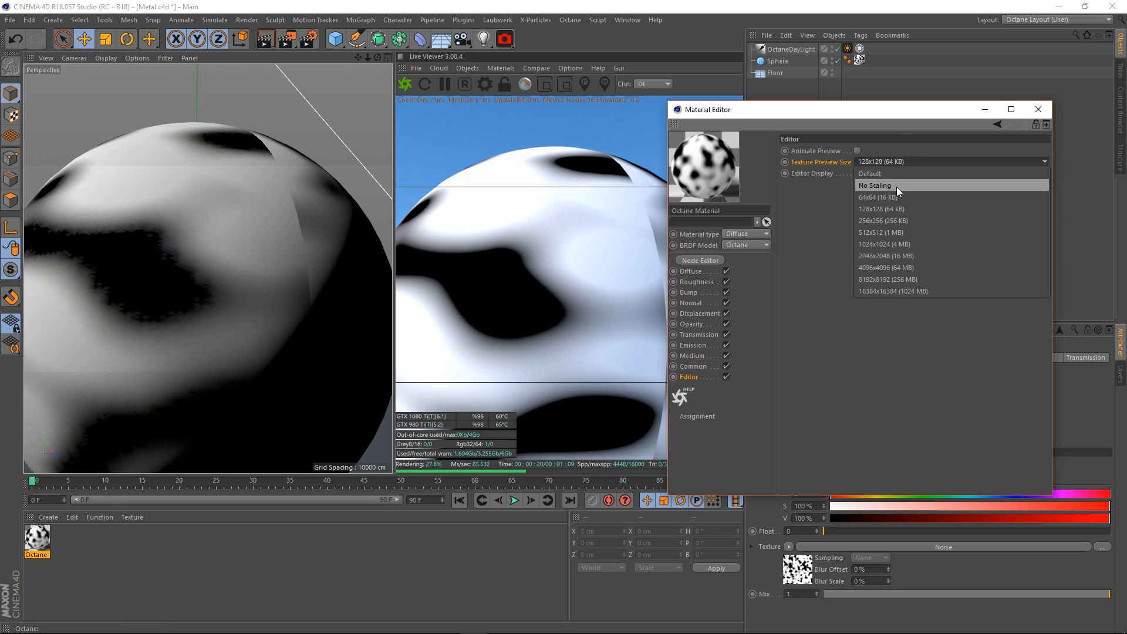
pyautogui.click(894, 186)
pyautogui.click(872, 160)
pyautogui.click(885, 176)
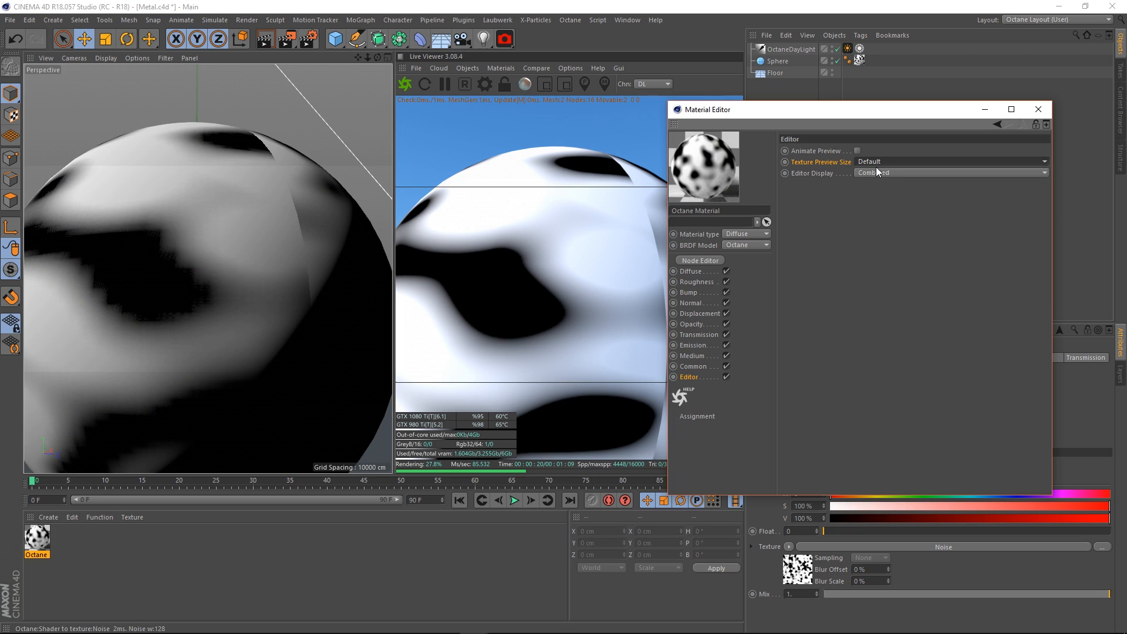
# Step: Set the material's Texture Preview Size to 64x64 (16 KB) and change its material type to Metallic
pyautogui.click(874, 163)
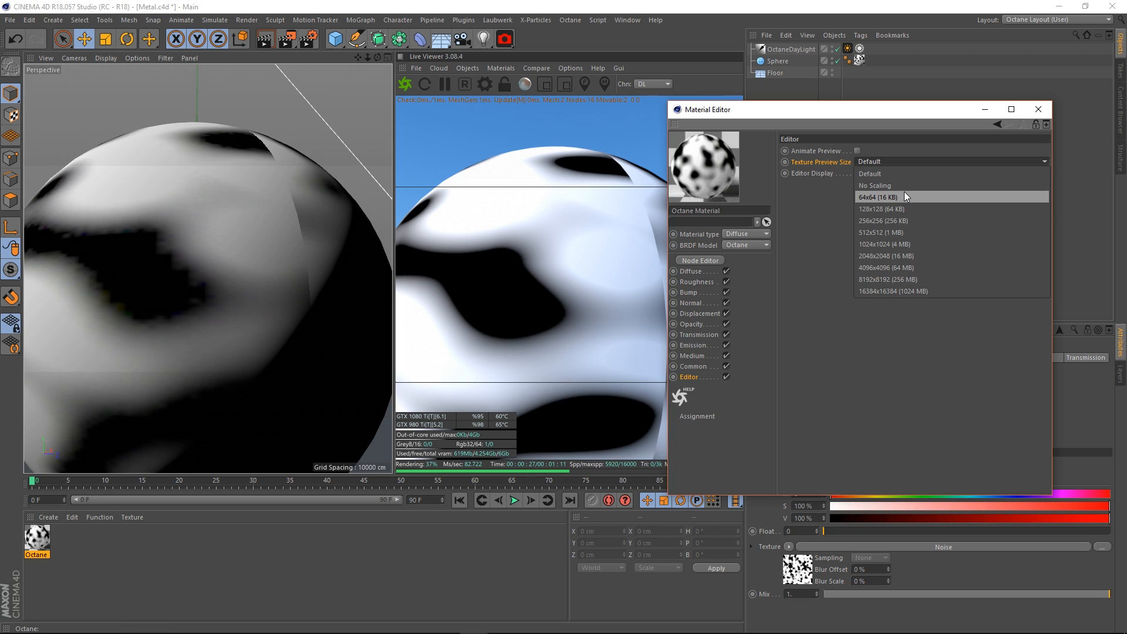
pyautogui.click(904, 195)
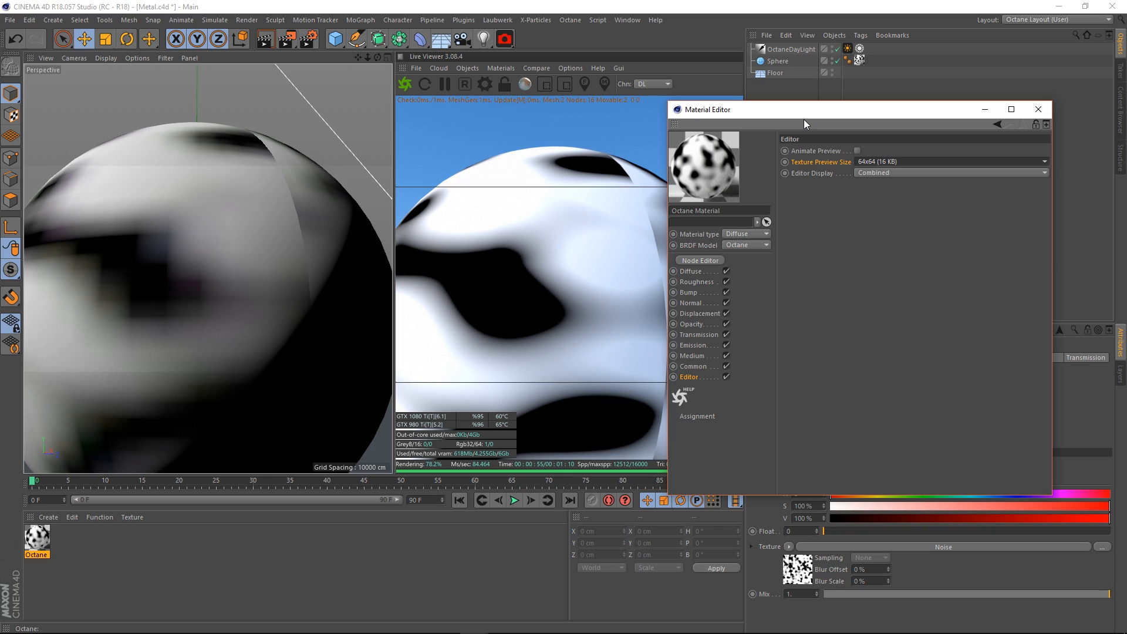
pyautogui.click(756, 235)
pyautogui.click(761, 281)
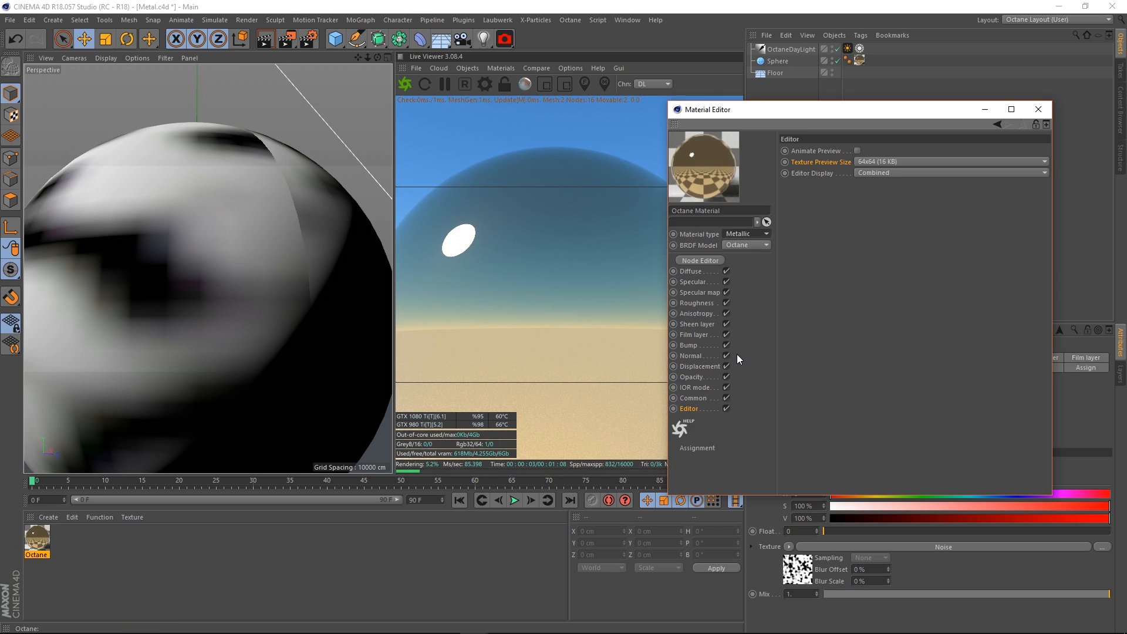
# Step: Review the metallic reflection modes in the IOR mode settings and read the Octane help page on metallic material
pyautogui.click(692, 389)
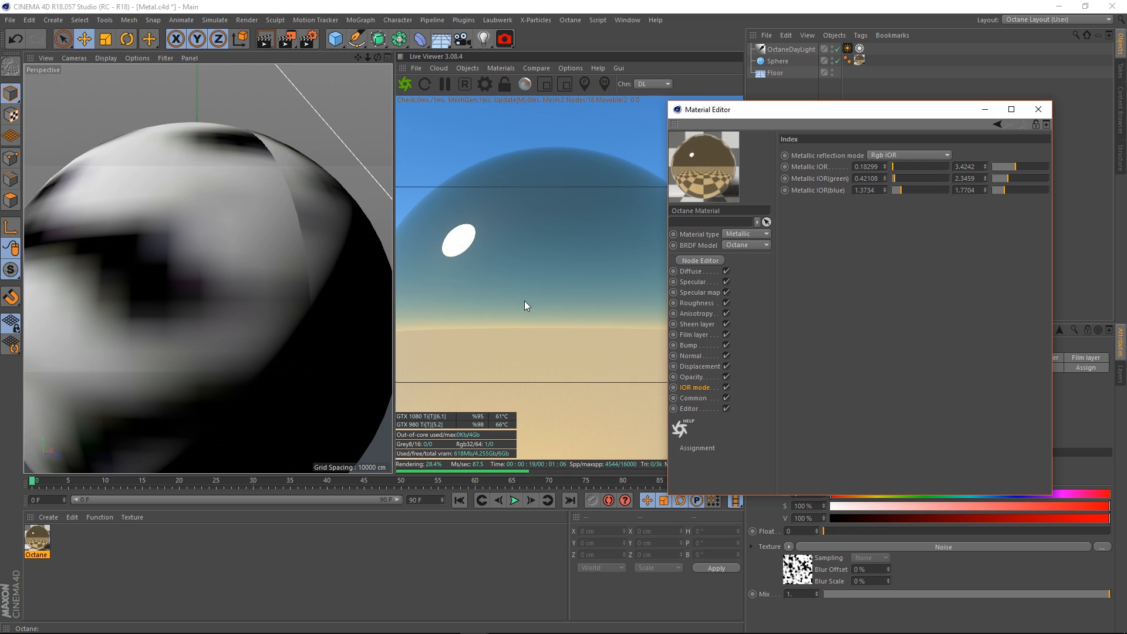
pyautogui.click(888, 157)
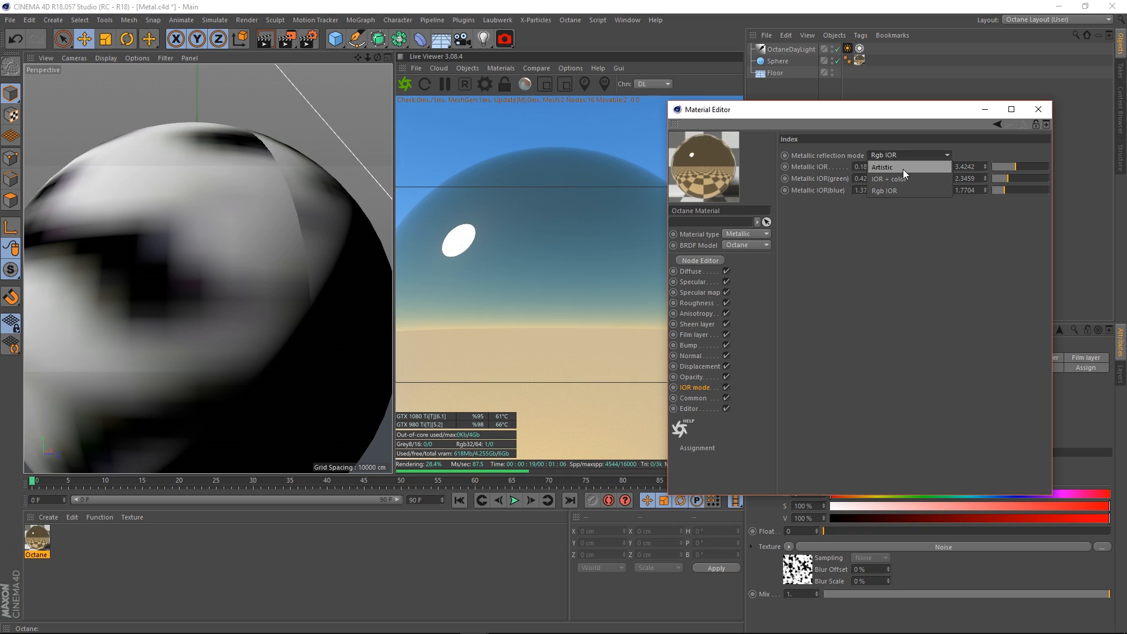
pyautogui.click(865, 293)
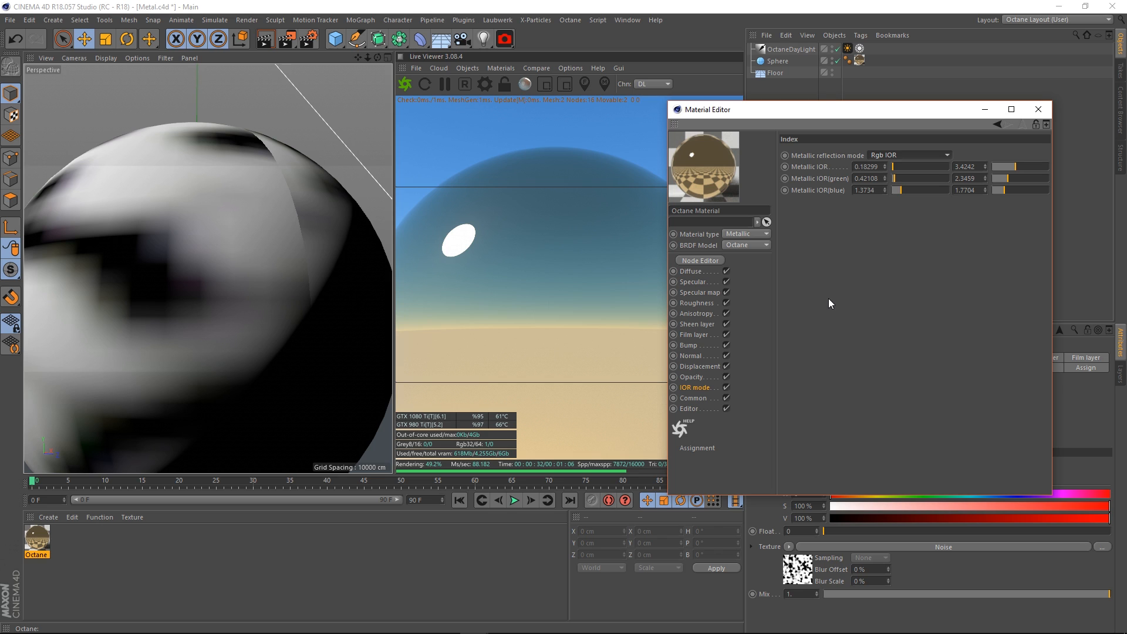
pyautogui.click(680, 429)
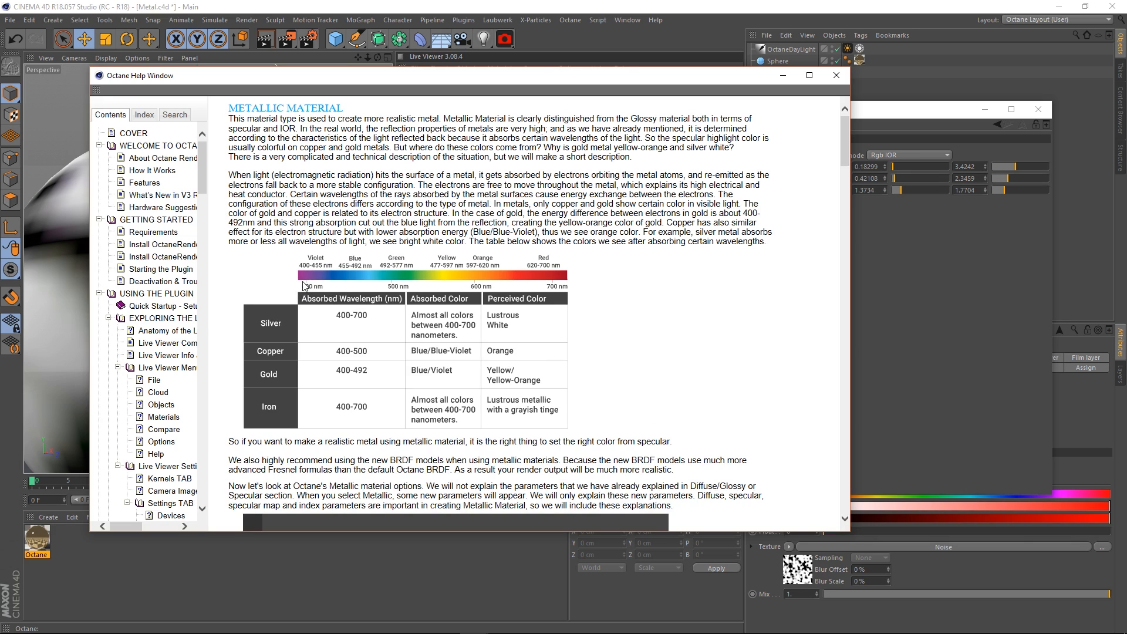
pyautogui.click(837, 75)
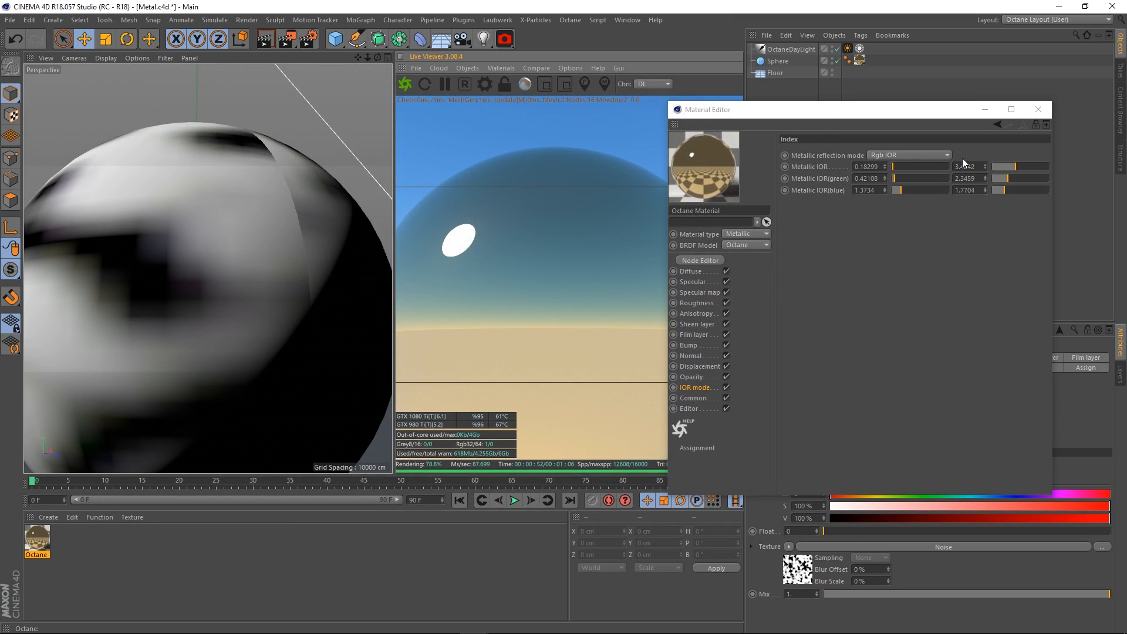
pyautogui.click(849, 155)
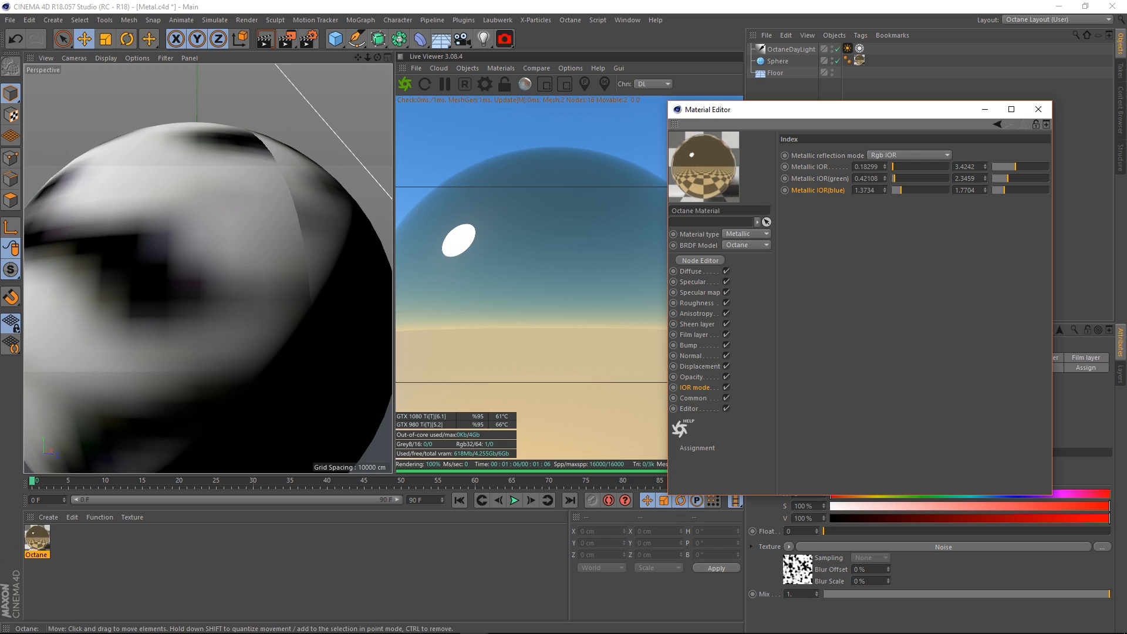
# Step: Switch to the browser and look up gold's refractive index and extinction coefficient at a wavelength of 0.65 µm on refractiveindex.info
pyautogui.moveTo(0, 125); pyautogui.dragTo(664, 1)
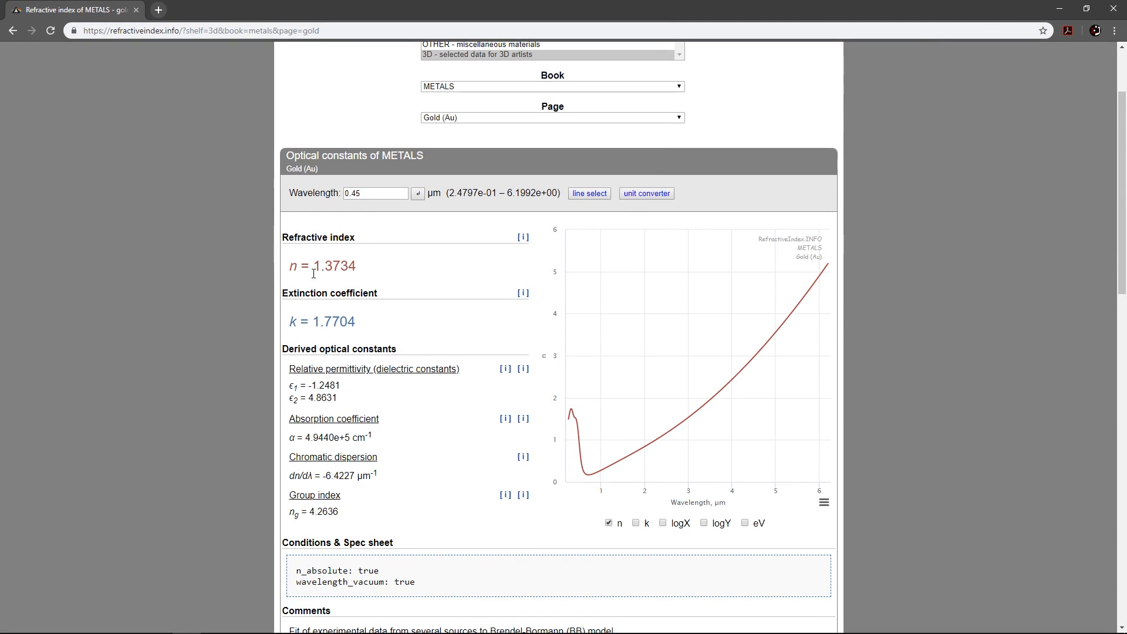
pyautogui.scroll(2, 176, 294)
pyautogui.scroll(-1, 157, 332)
pyautogui.scroll(-2, 158, 332)
pyautogui.moveTo(362, 196); pyautogui.dragTo(330, 205)
pyautogui.press('BackSpace')
pyautogui.write('0.65')
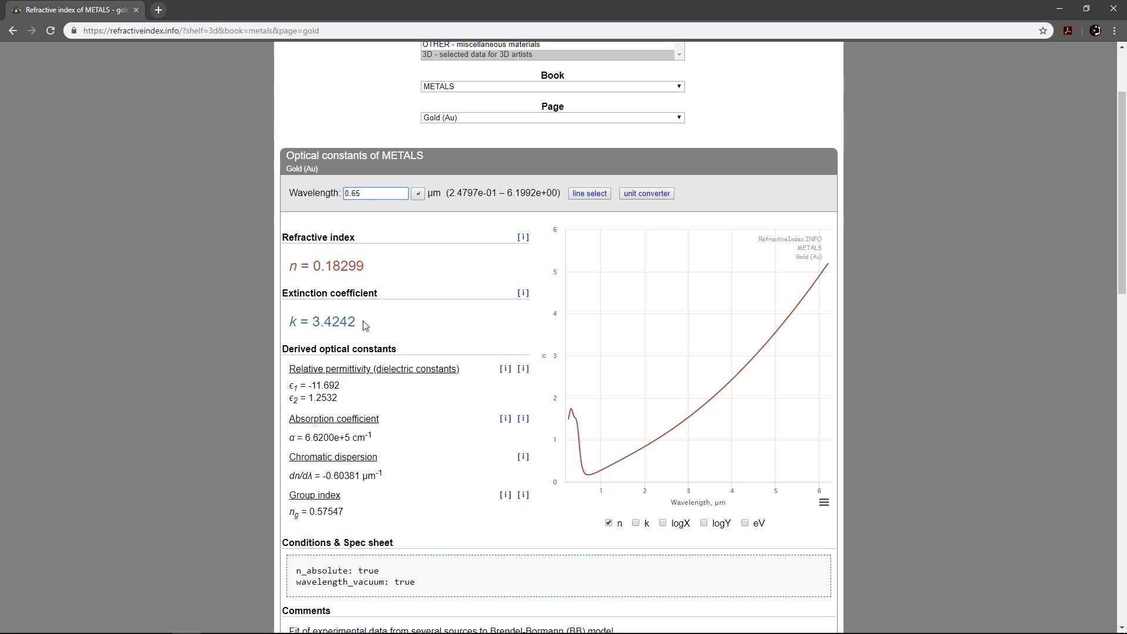
pyautogui.moveTo(520, 8); pyautogui.dragTo(462, 77)
pyautogui.doubleClick(422, 88)
pyautogui.moveTo(553, 3); pyautogui.dragTo(67, 112)
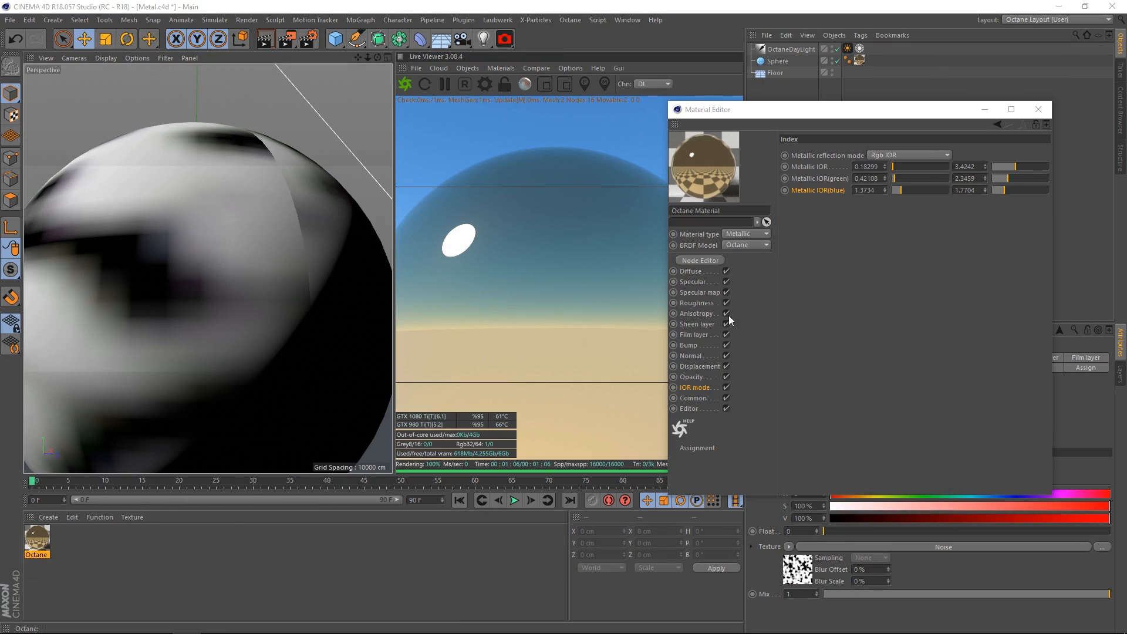
# Step: Check both Metallic IOR values of the first channel against the gold data looked up online
pyautogui.click(826, 169)
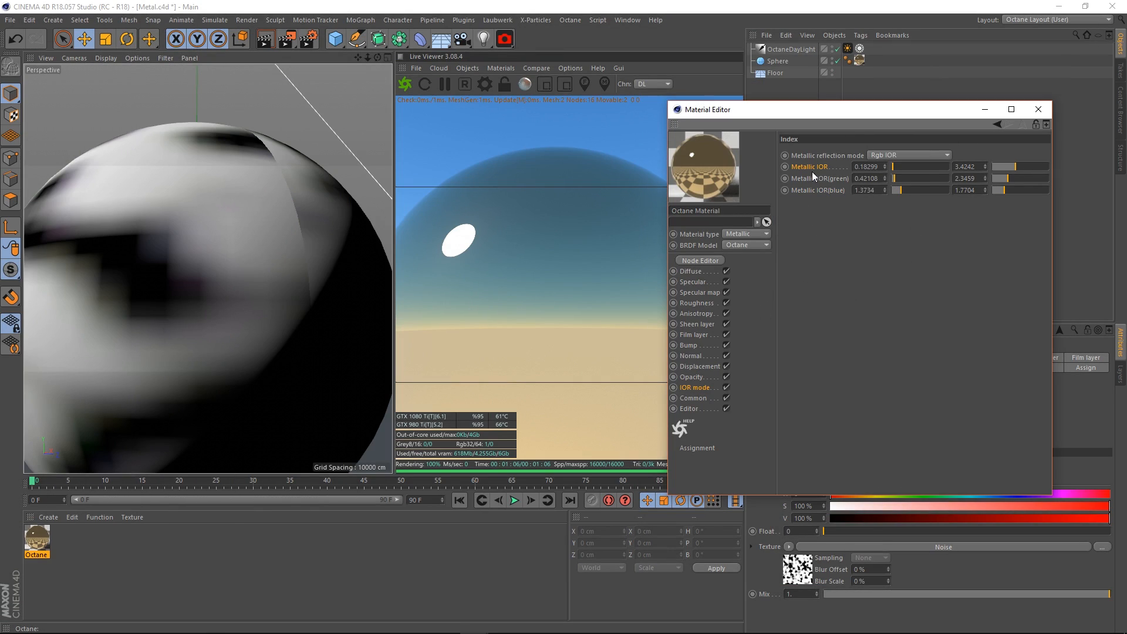
pyautogui.doubleClick(860, 167)
pyautogui.moveTo(956, 166); pyautogui.dragTo(992, 169)
pyautogui.click(904, 254)
# Step: Try the IOR + color metallic reflection mode for the material
pyautogui.click(908, 157)
pyautogui.click(910, 209)
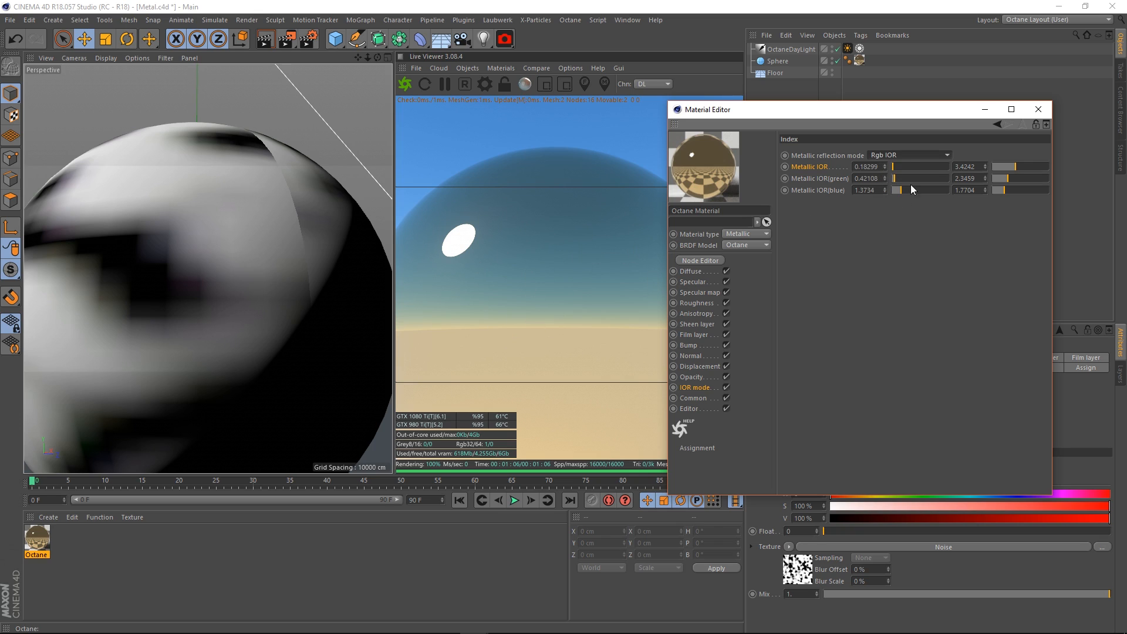
pyautogui.click(903, 154)
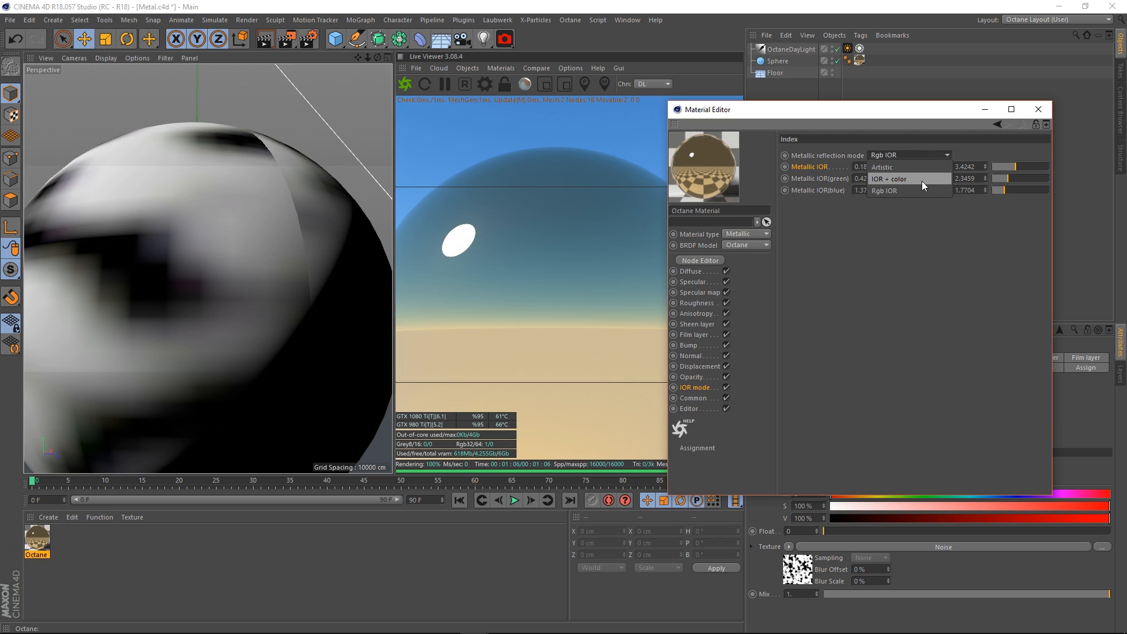
pyautogui.click(922, 181)
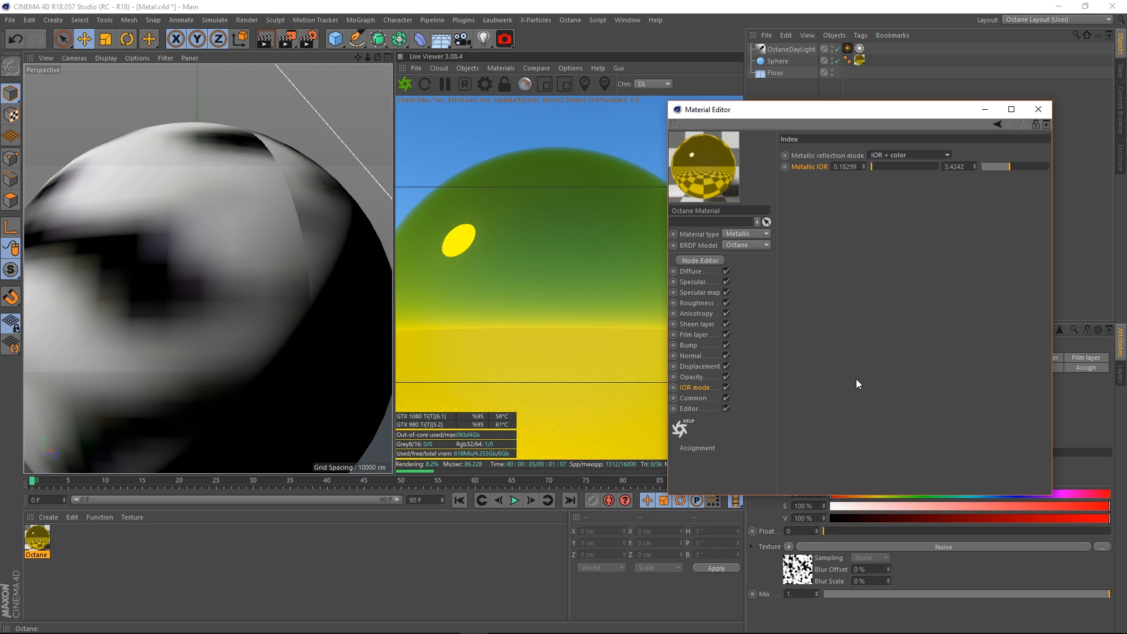
# Step: Change the material's Specular color to blue with a hue of 238° and 100% saturation
pyautogui.click(700, 284)
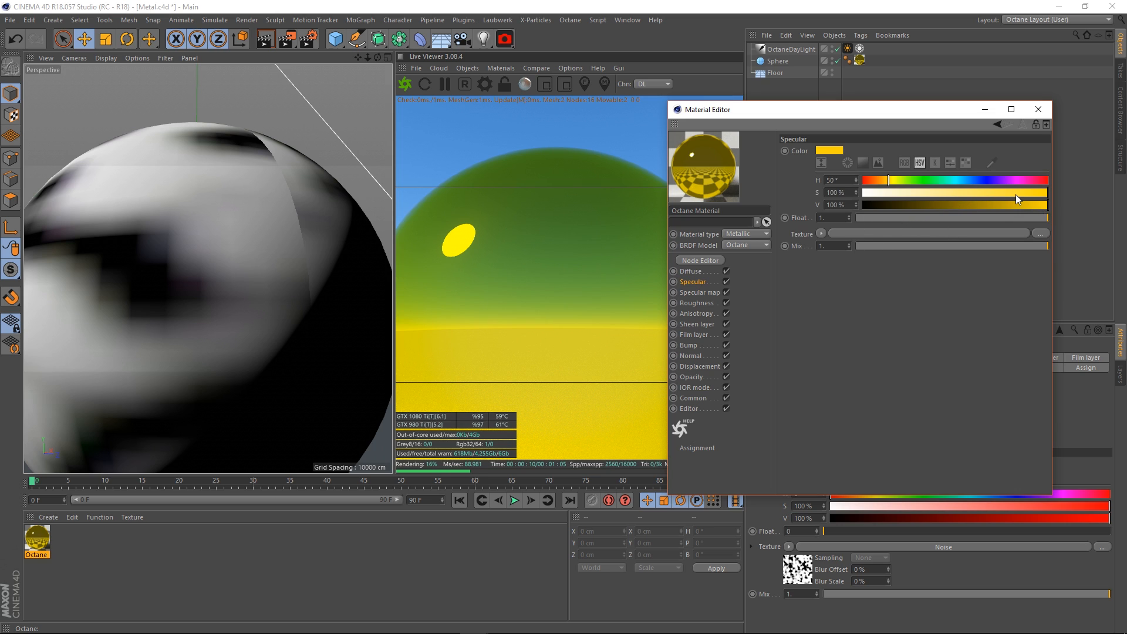
pyautogui.moveTo(1015, 193); pyautogui.dragTo(1058, 207)
pyautogui.moveTo(917, 180); pyautogui.dragTo(985, 181)
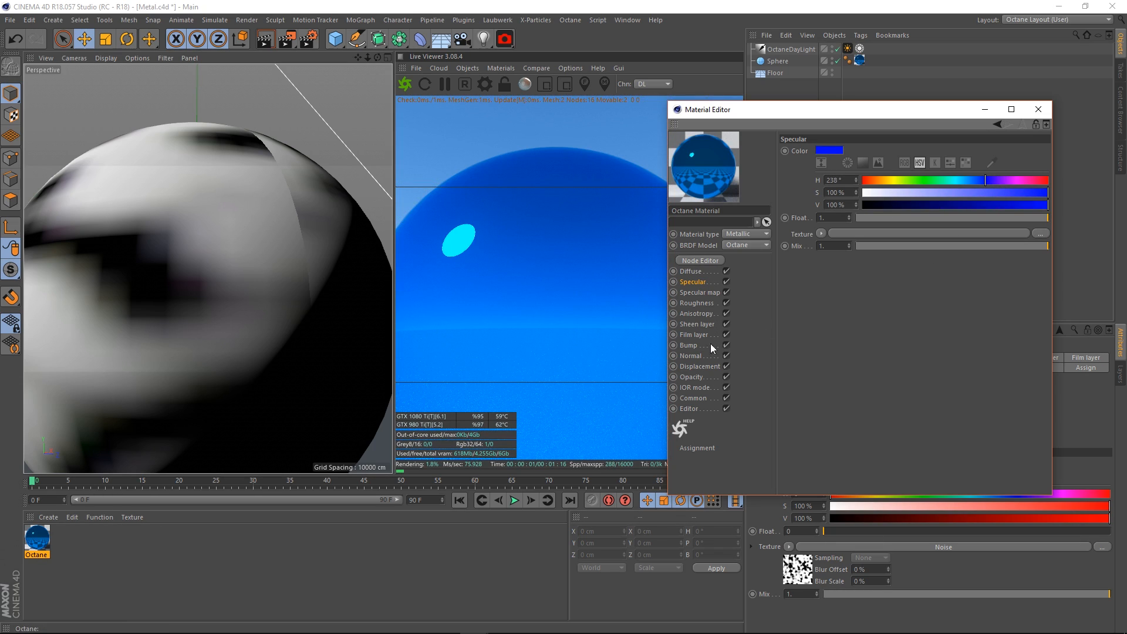
# Step: Set the metallic reflection mode to Artistic and adjust the Metallic IOR values to about 2.25 and 3.61
pyautogui.click(696, 385)
pyautogui.click(879, 153)
pyautogui.click(887, 165)
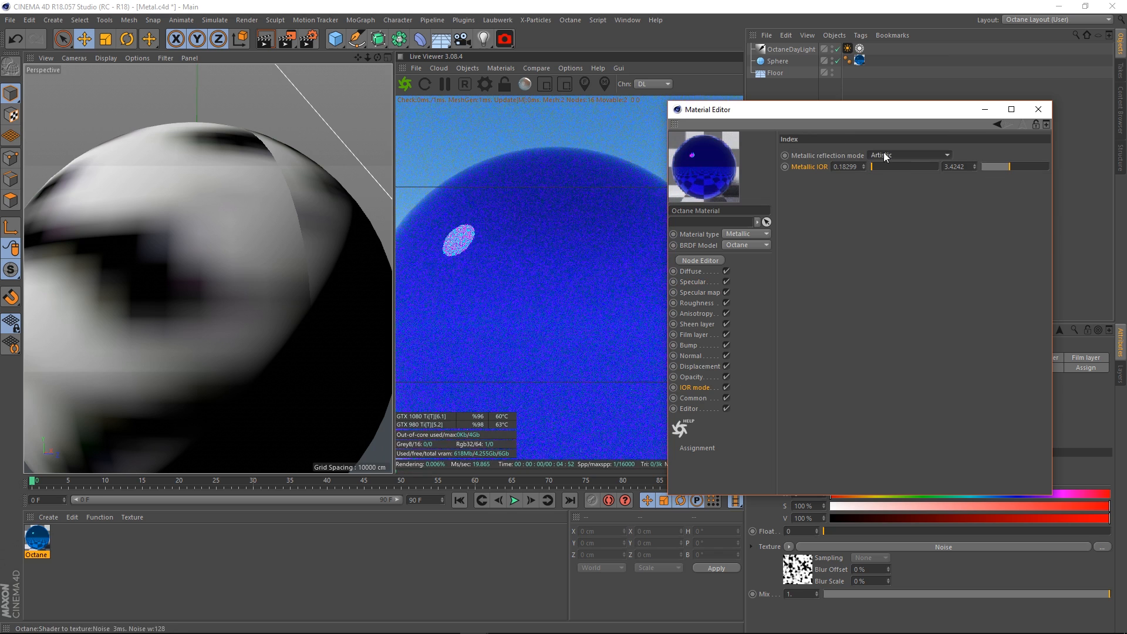
pyautogui.moveTo(1005, 166); pyautogui.dragTo(1011, 167)
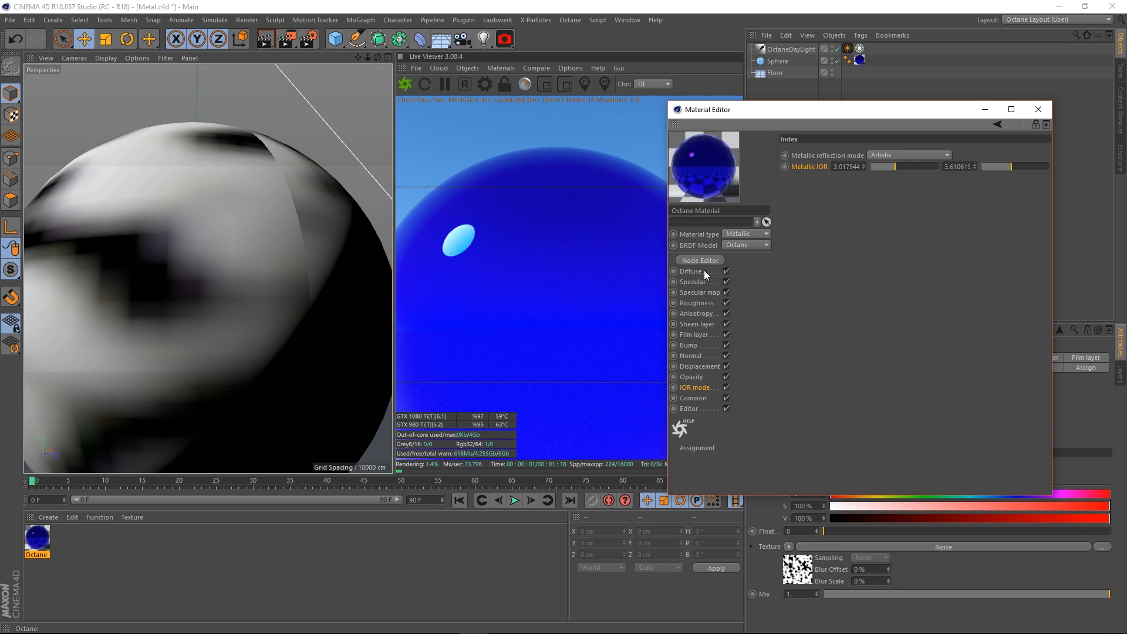
pyautogui.moveTo(895, 167); pyautogui.dragTo(927, 195)
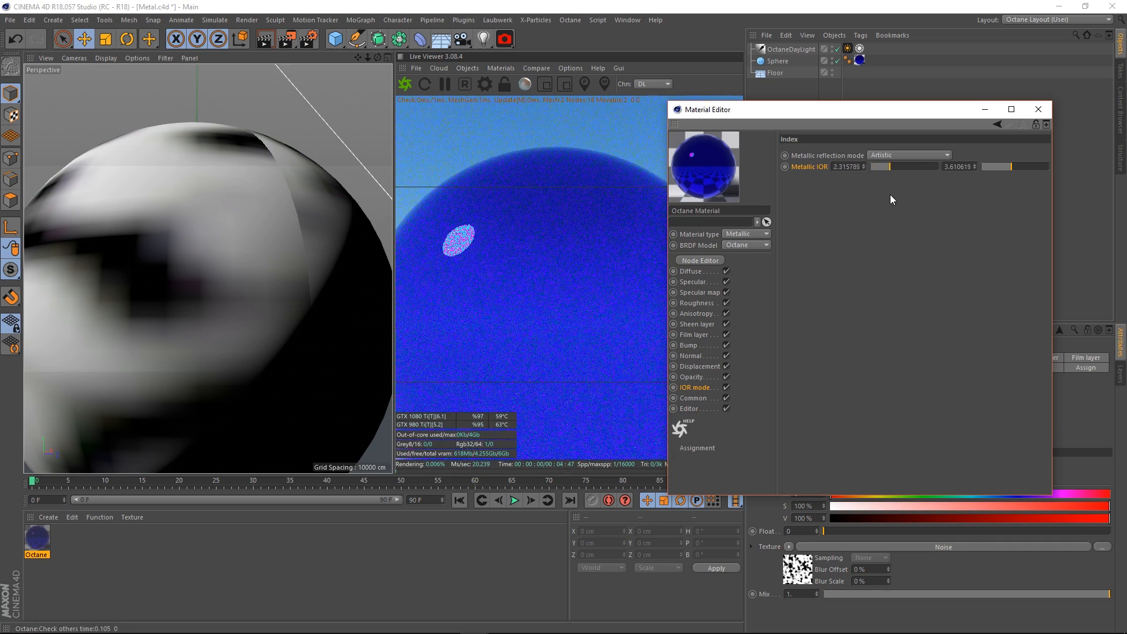
pyautogui.click(888, 168)
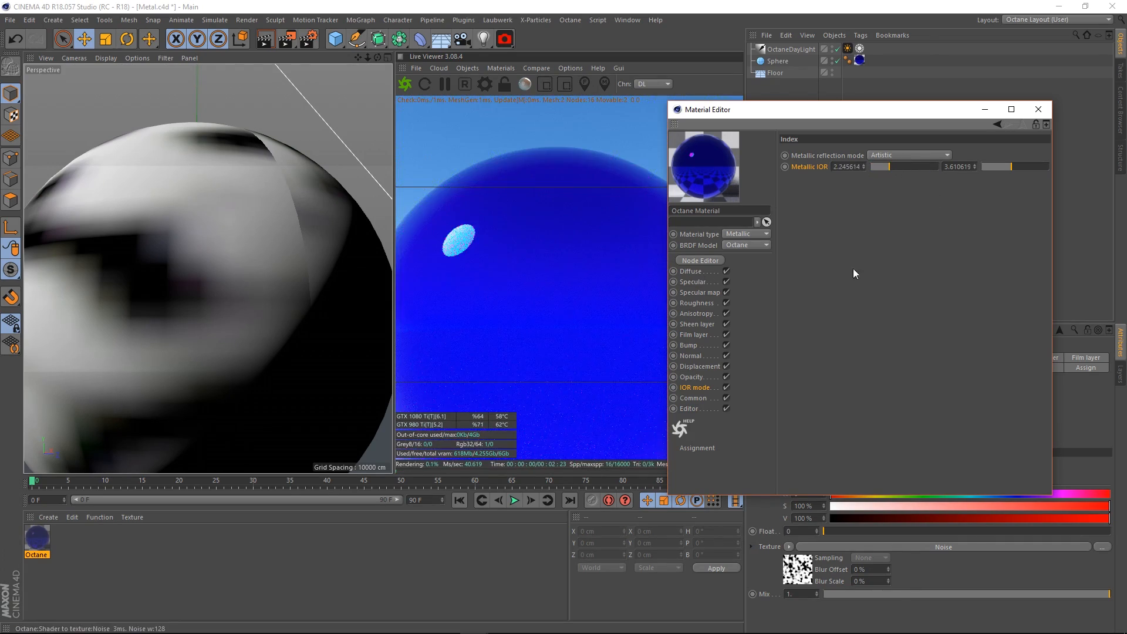
# Step: Try the material's Specular map float at 0, then return it to 1
pyautogui.click(695, 280)
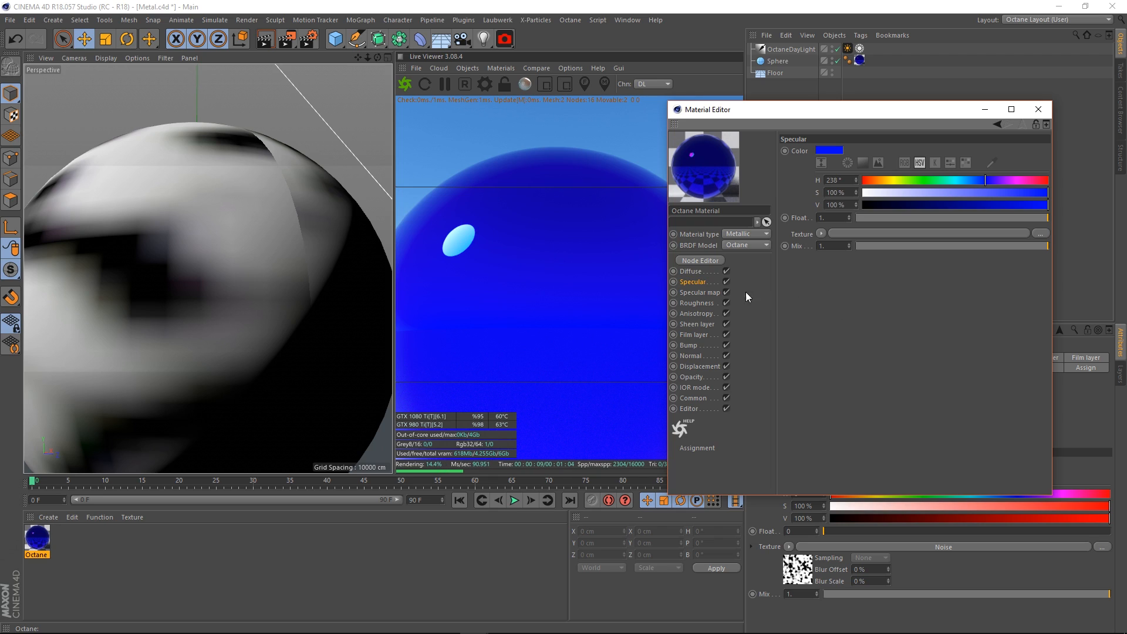
pyautogui.click(693, 272)
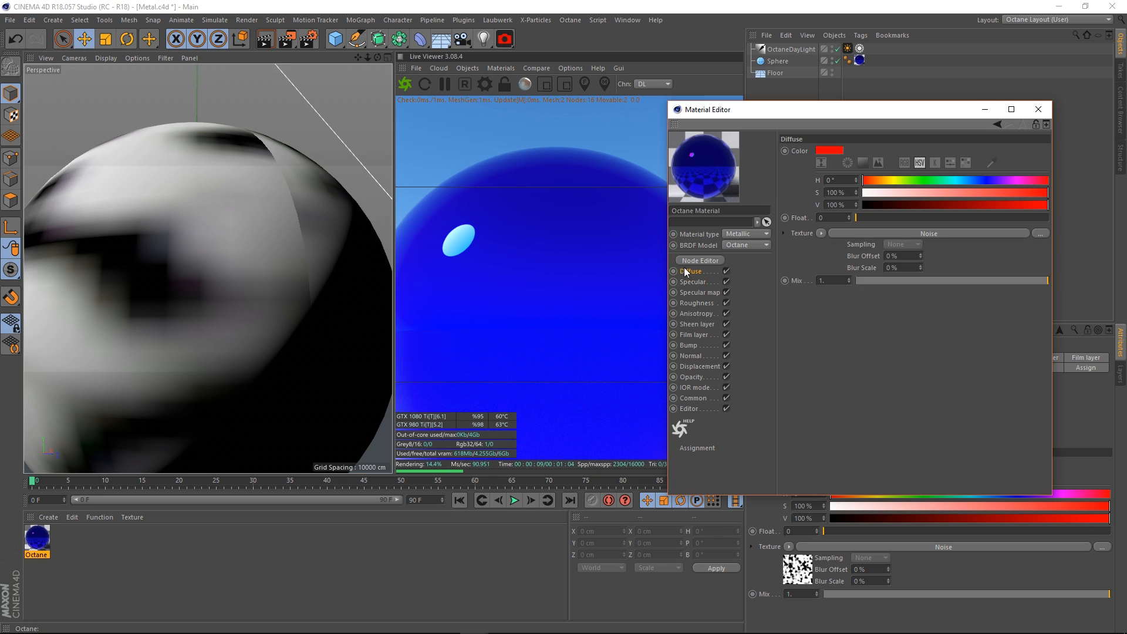
pyautogui.click(710, 291)
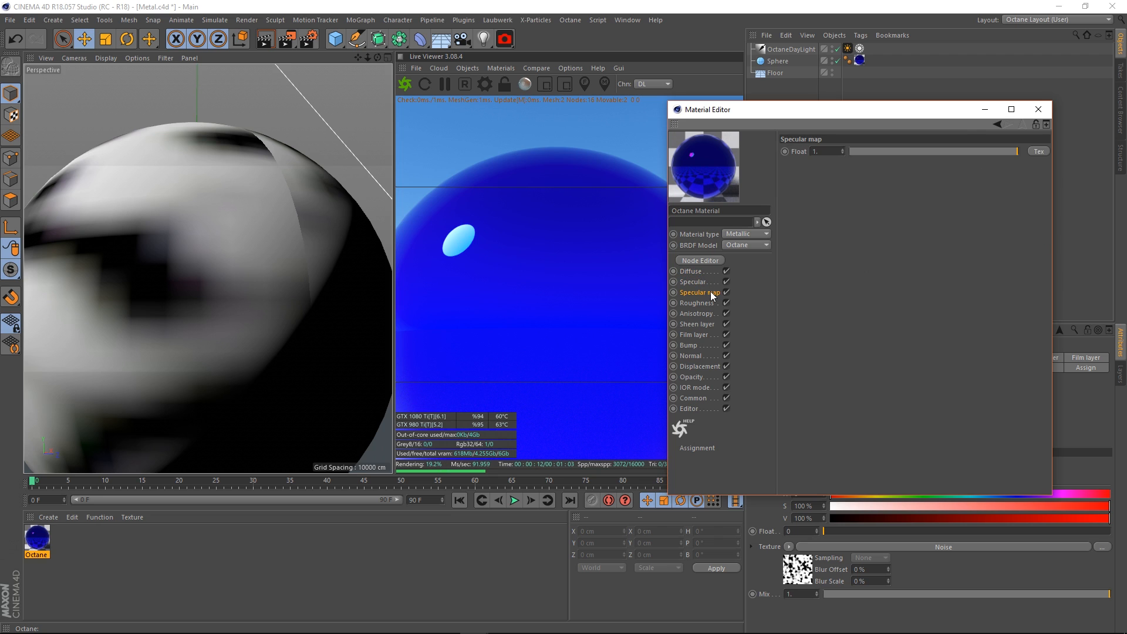
pyautogui.moveTo(980, 153); pyautogui.dragTo(847, 154)
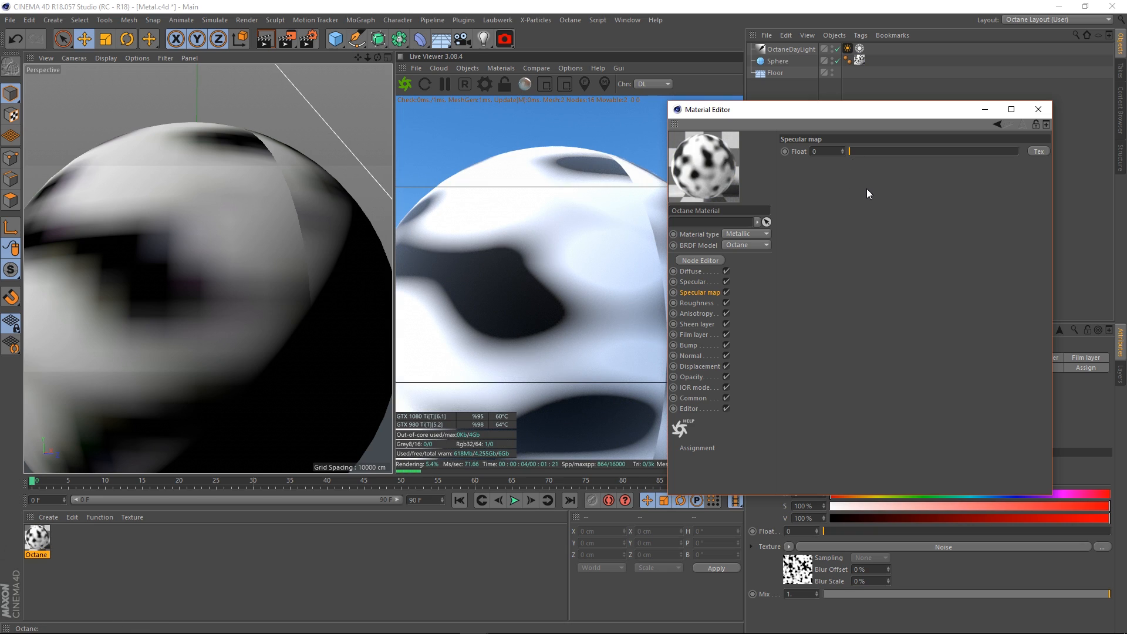
pyautogui.moveTo(862, 151); pyautogui.dragTo(1022, 152)
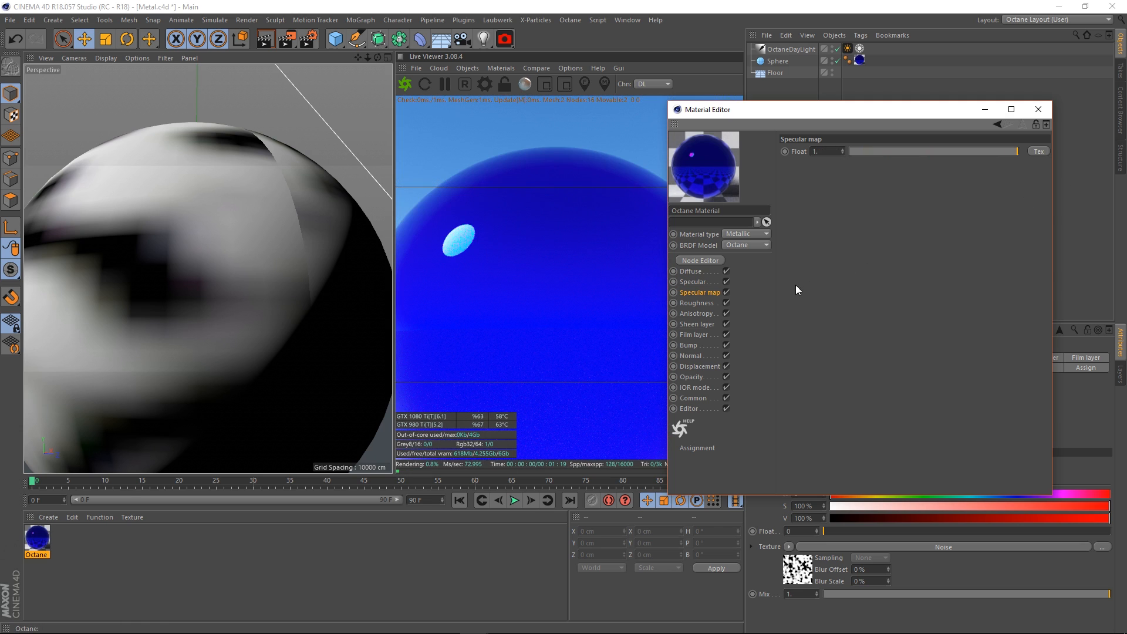
# Step: Lower the Specular map float to 0 and clear the Noise texture from the Diffuse channel
pyautogui.click(690, 271)
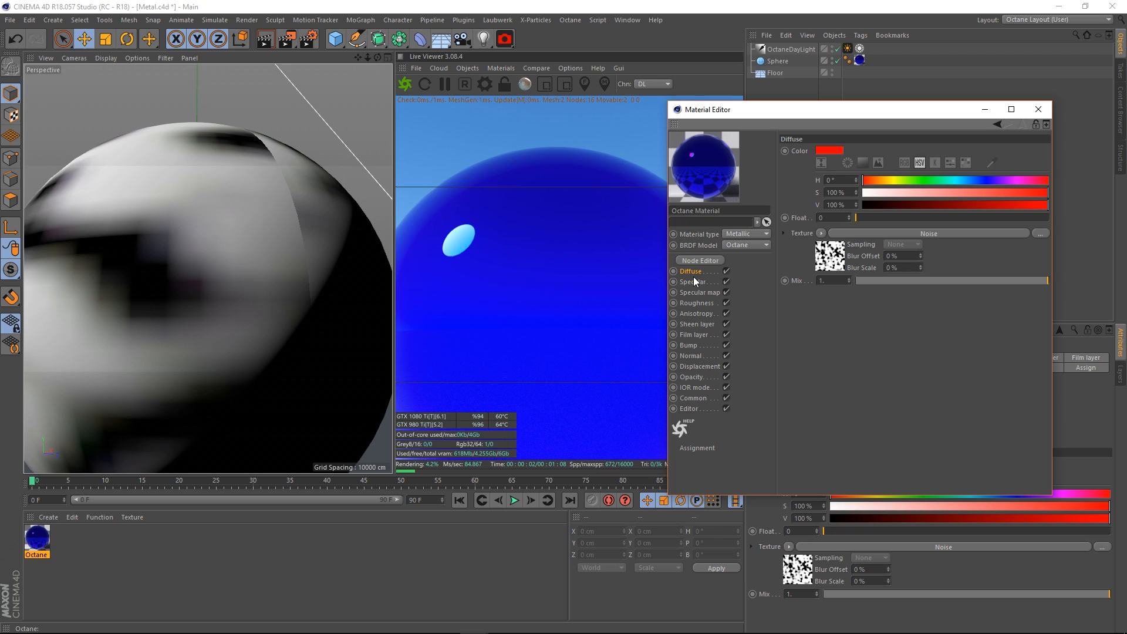
pyautogui.click(709, 324)
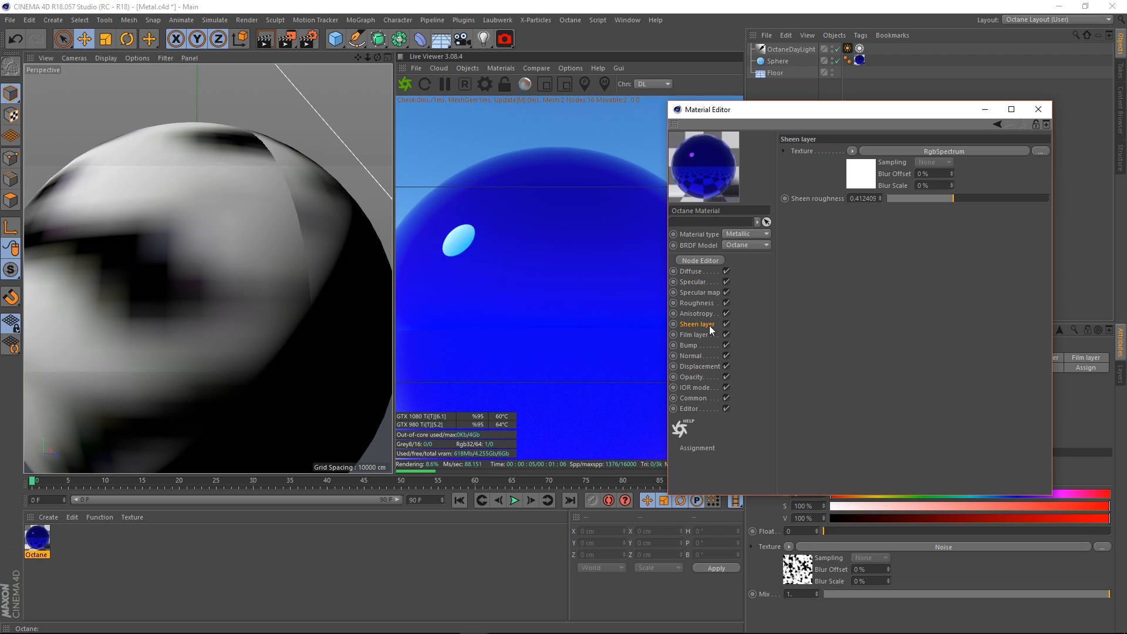
pyautogui.click(704, 293)
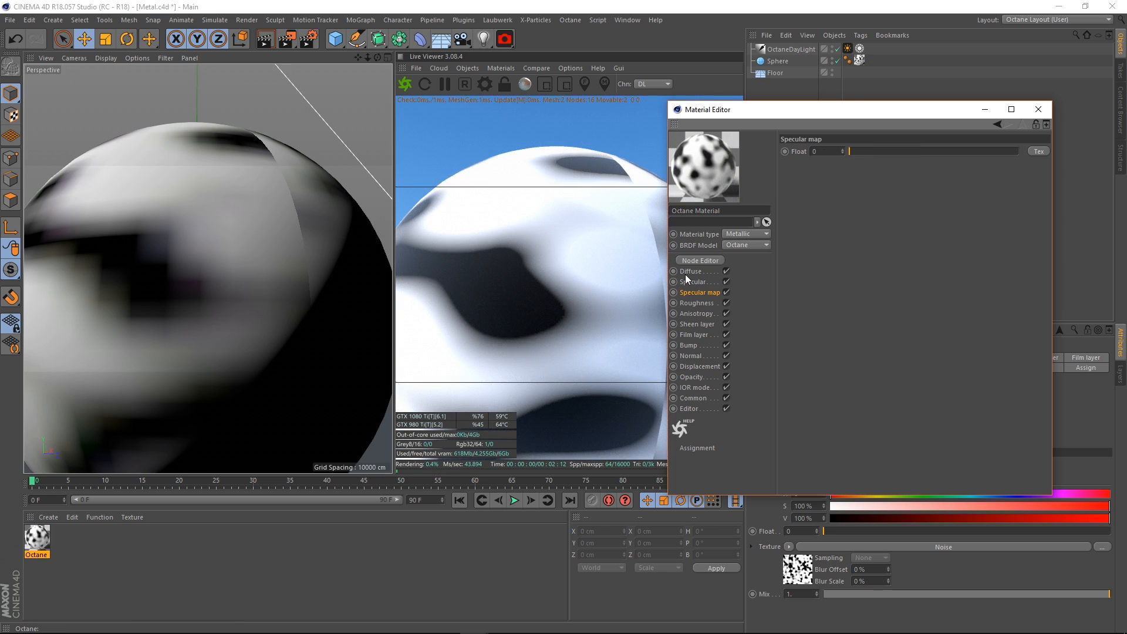
pyautogui.click(685, 271)
pyautogui.click(821, 233)
pyautogui.click(836, 248)
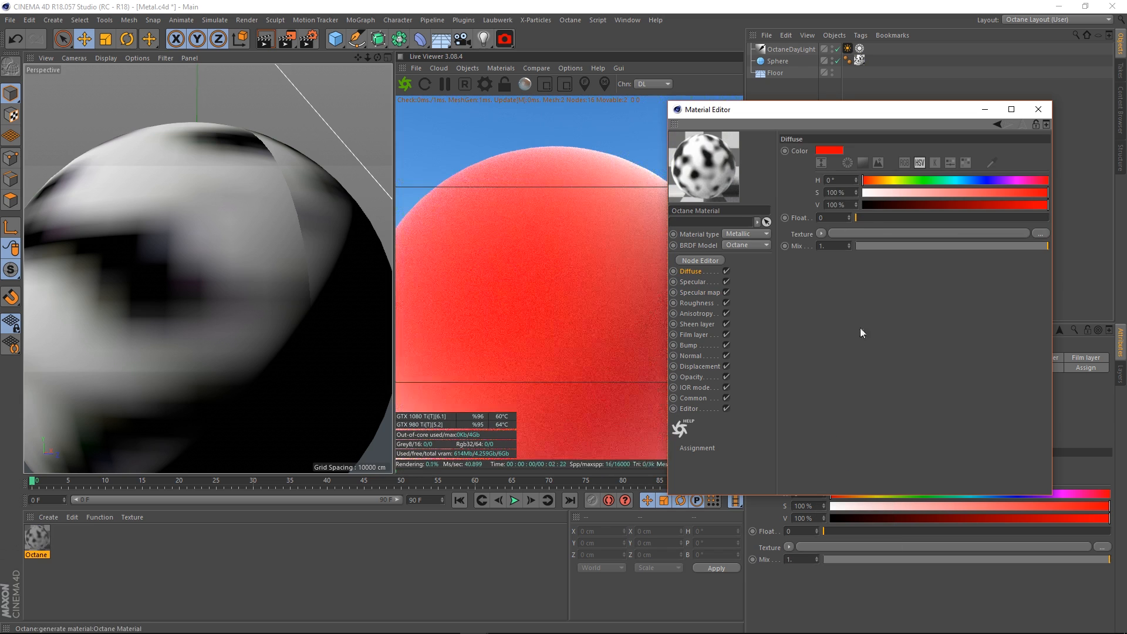
# Step: Reduce the Sheen layer's roughness to about 0.23
pyautogui.click(697, 324)
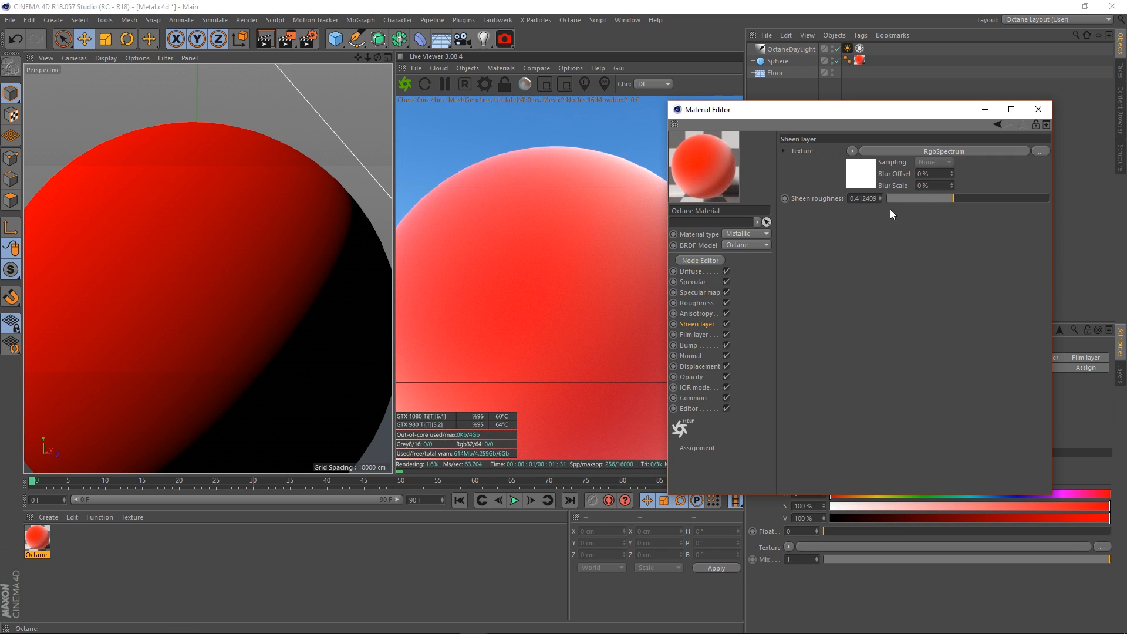
pyautogui.click(914, 198)
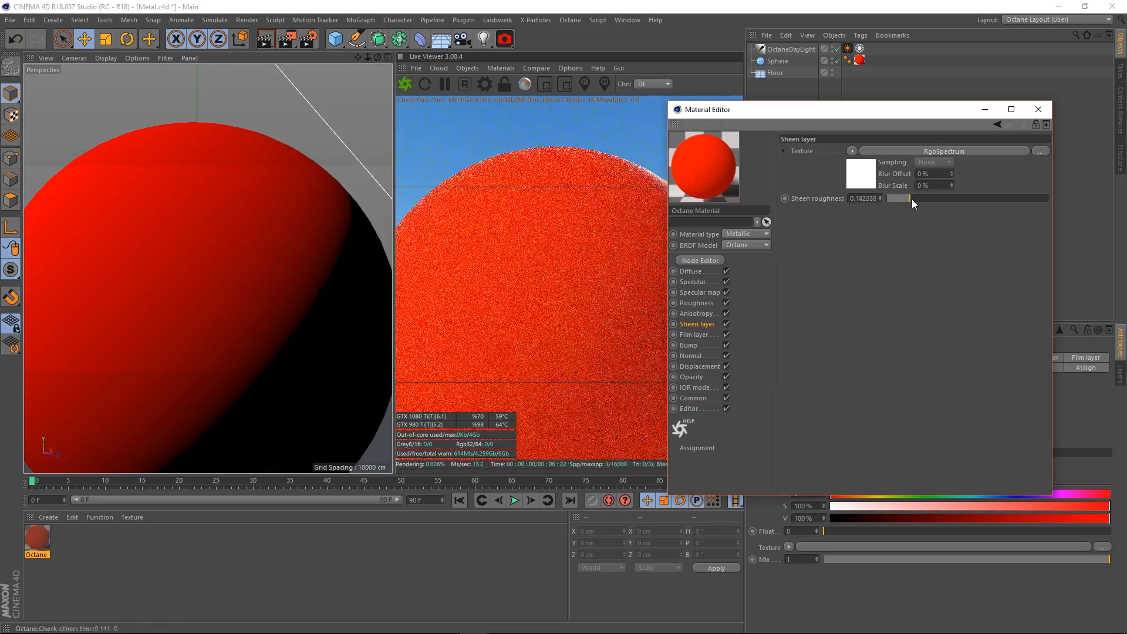
pyautogui.click(924, 199)
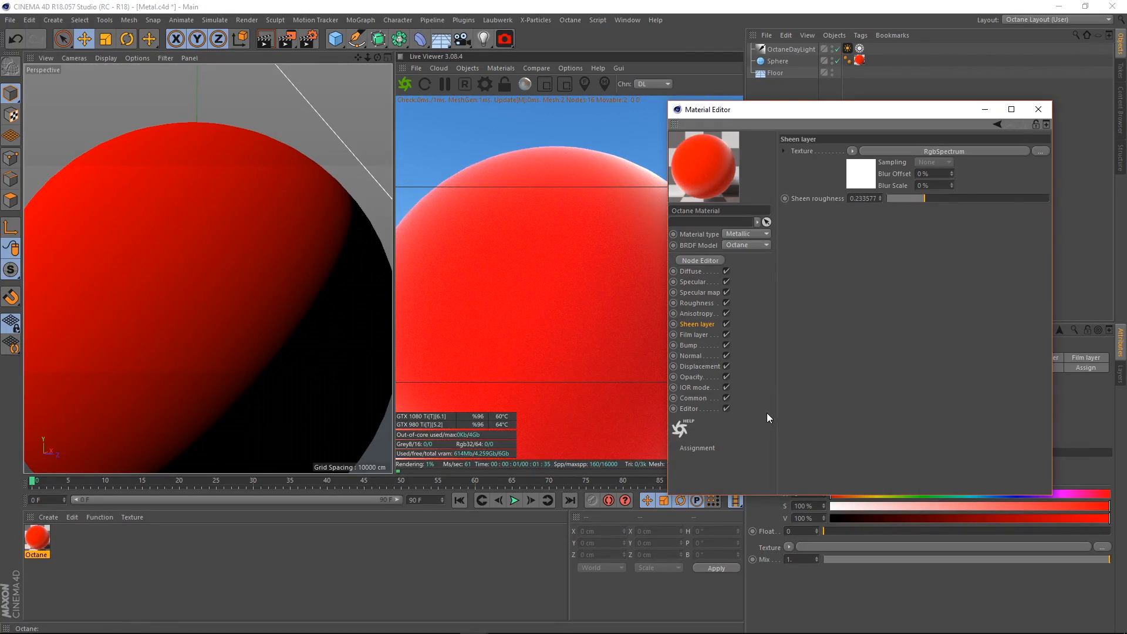
# Step: Raise the Specular map float to 1 and turn the Specular channel black with a color value of 0% and float 0
pyautogui.click(700, 292)
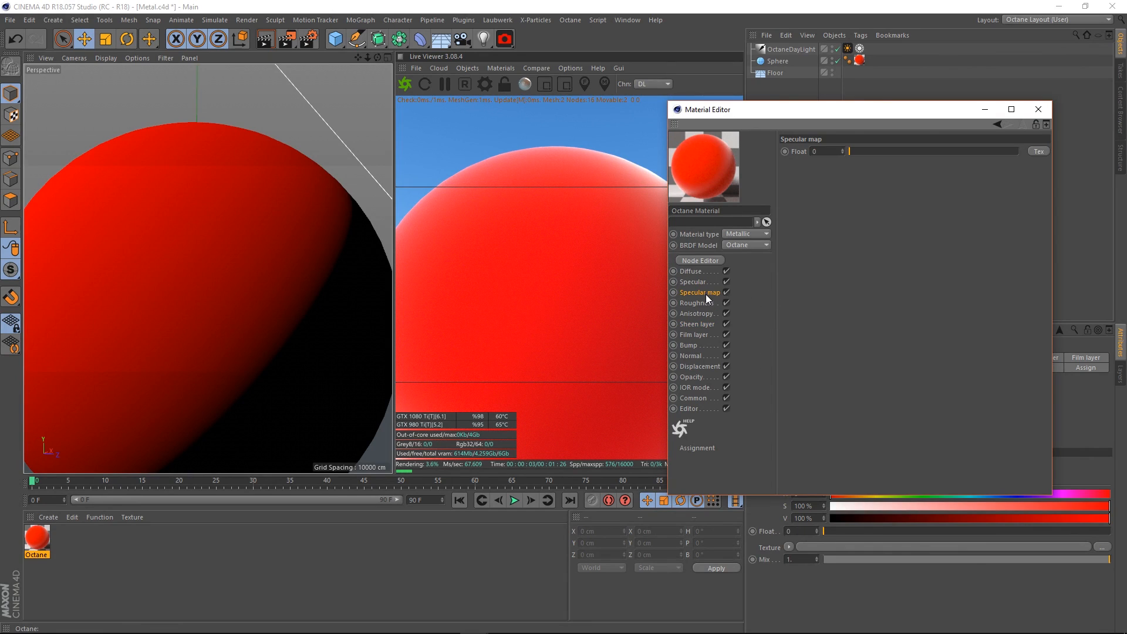
pyautogui.moveTo(865, 153); pyautogui.dragTo(1122, 175)
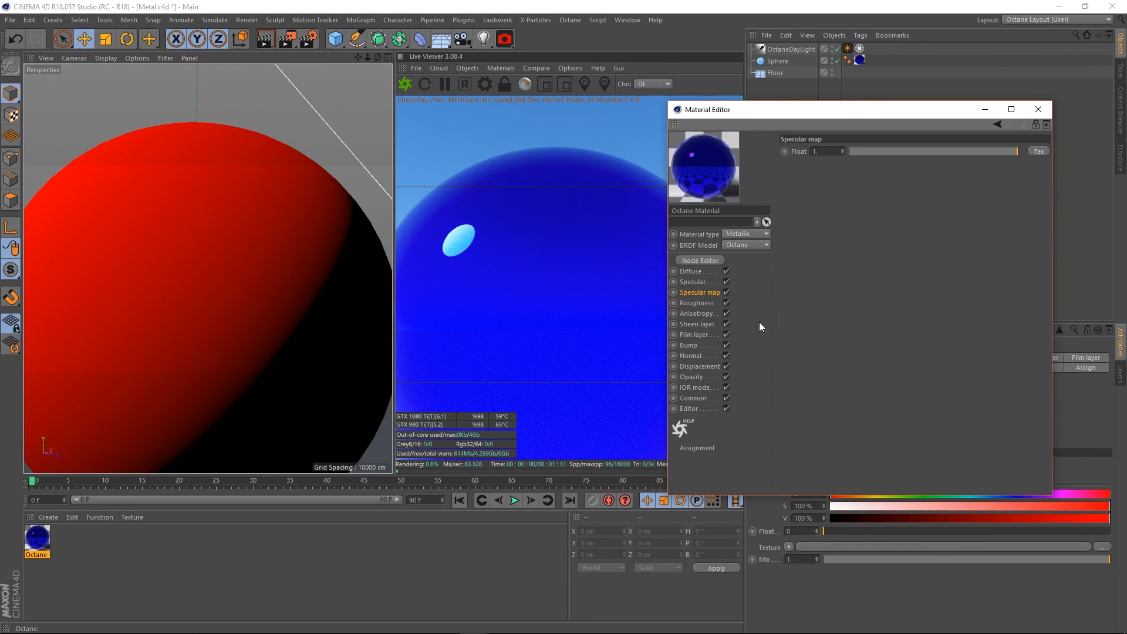
pyautogui.click(698, 282)
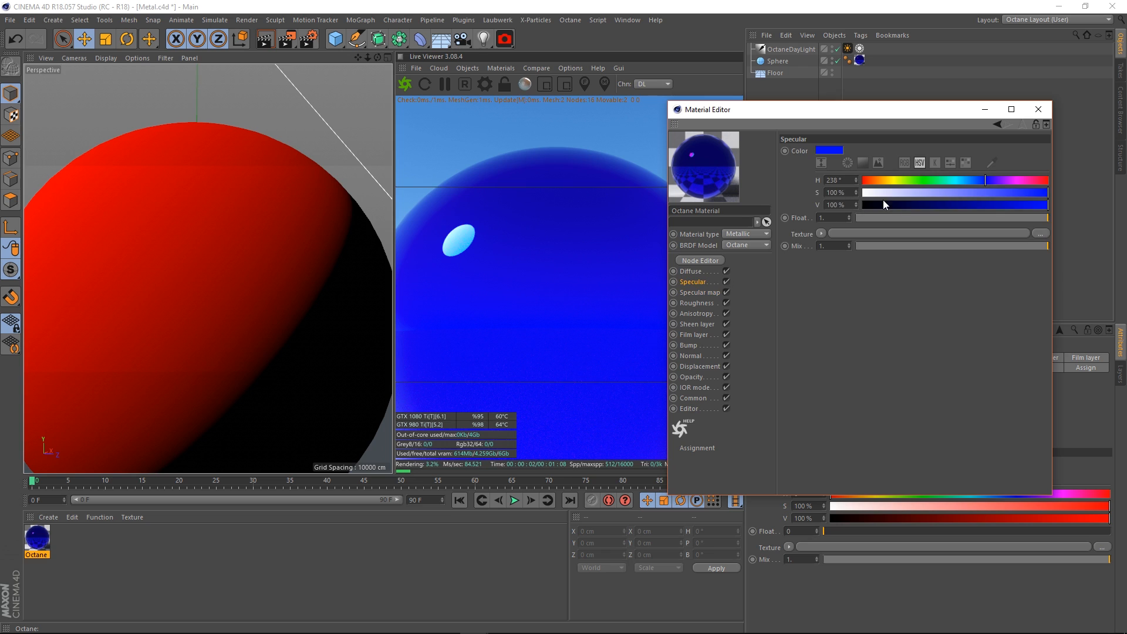
pyautogui.moveTo(987, 206); pyautogui.dragTo(625, 207)
pyautogui.moveTo(899, 218); pyautogui.dragTo(836, 222)
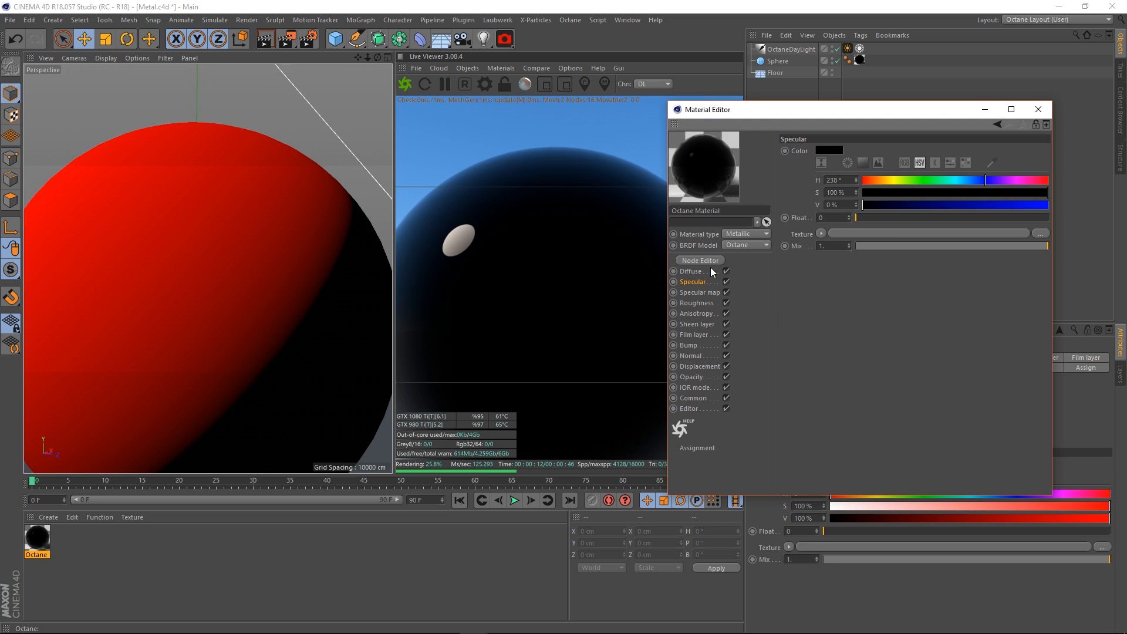
# Step: Assign a Noise generator to the Specular map and raise its contrast to about 646
pyautogui.click(709, 292)
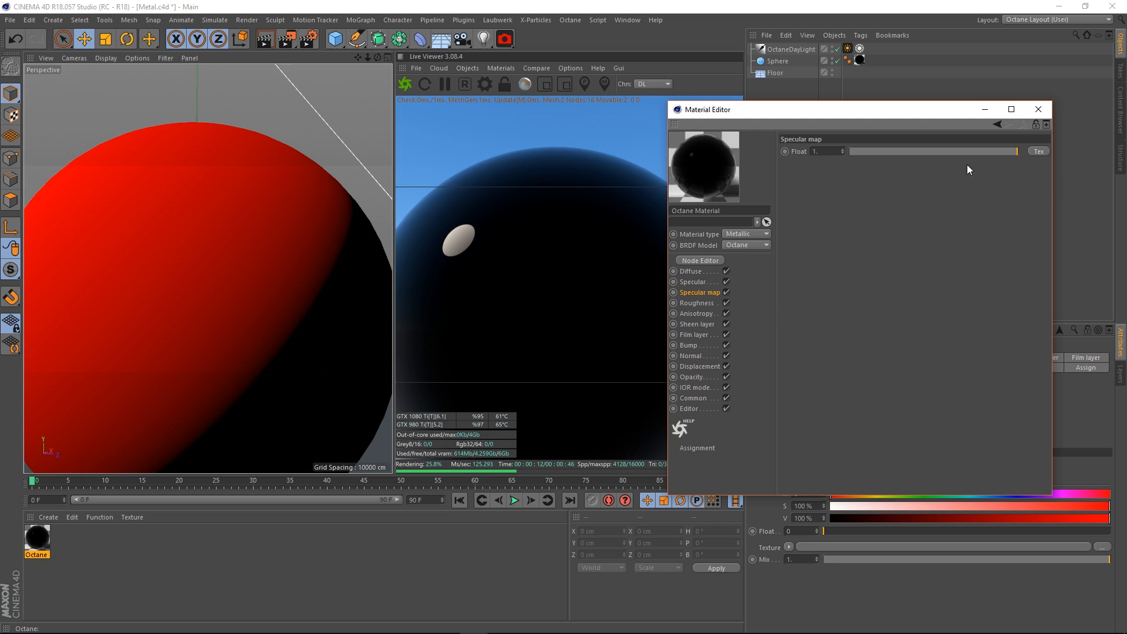
pyautogui.moveTo(1017, 151); pyautogui.dragTo(1105, 152)
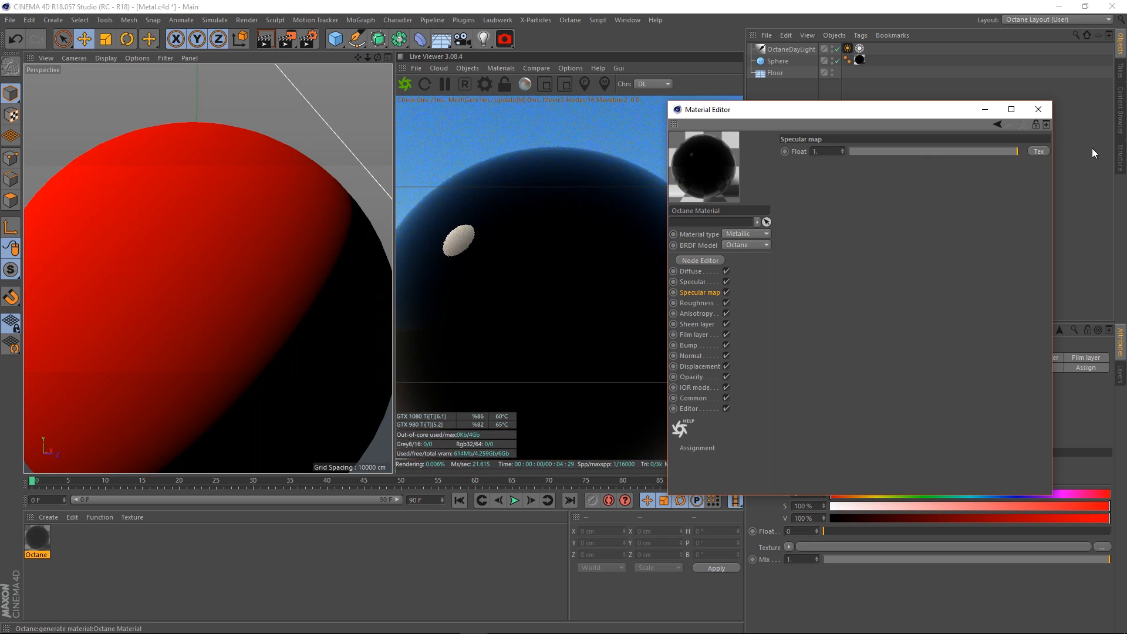
pyautogui.click(1039, 151)
pyautogui.moveTo(1083, 253)
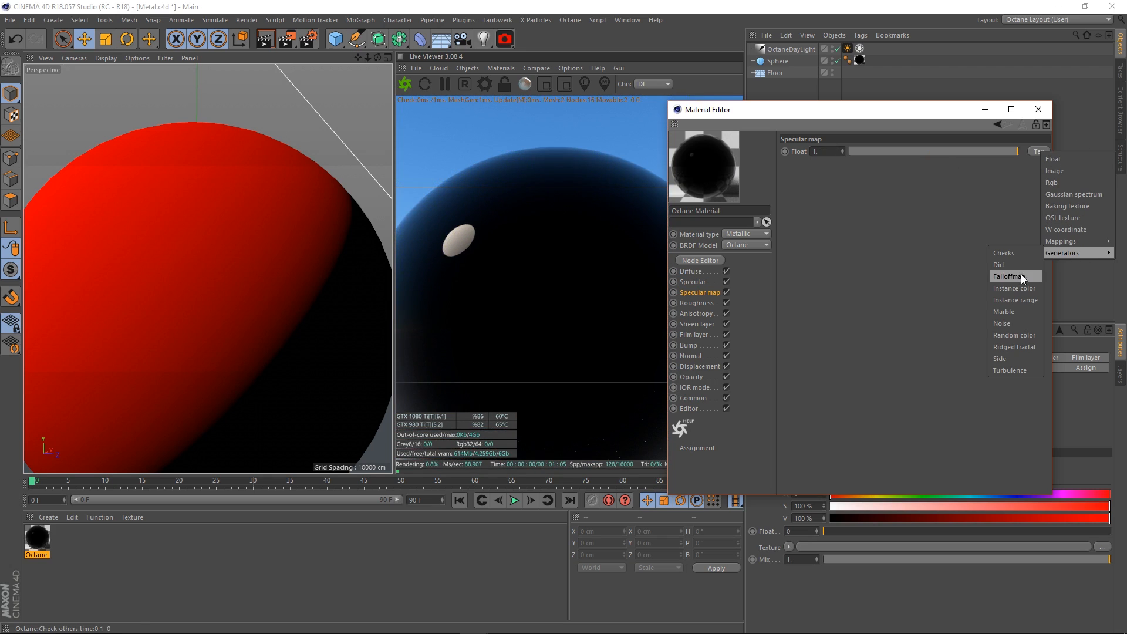
pyautogui.click(1029, 323)
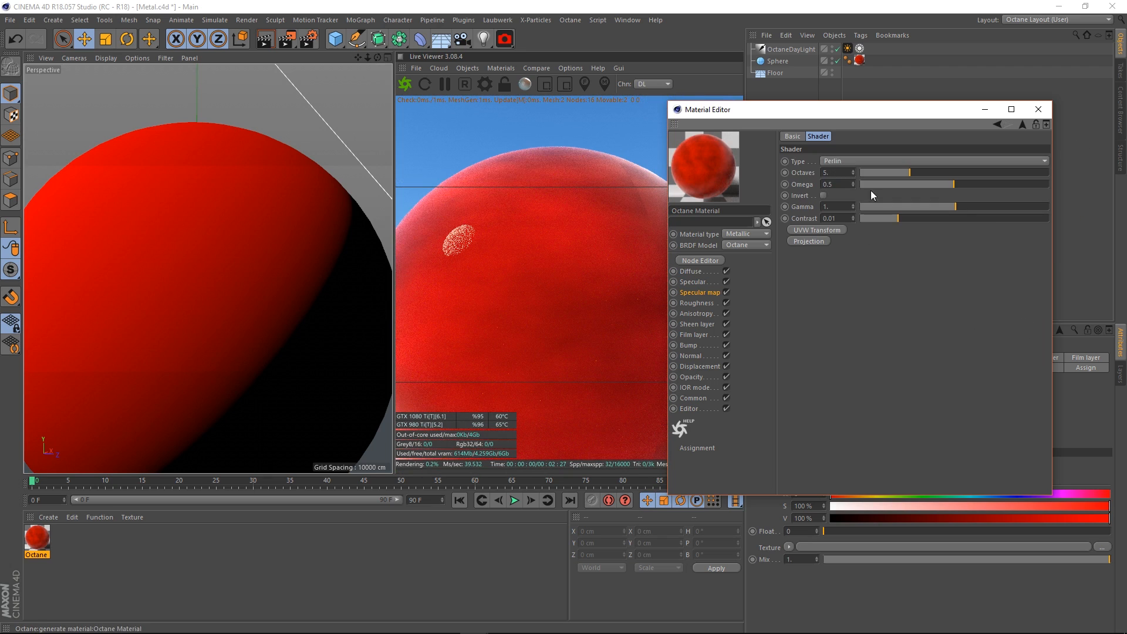
pyautogui.moveTo(892, 219); pyautogui.dragTo(1034, 219)
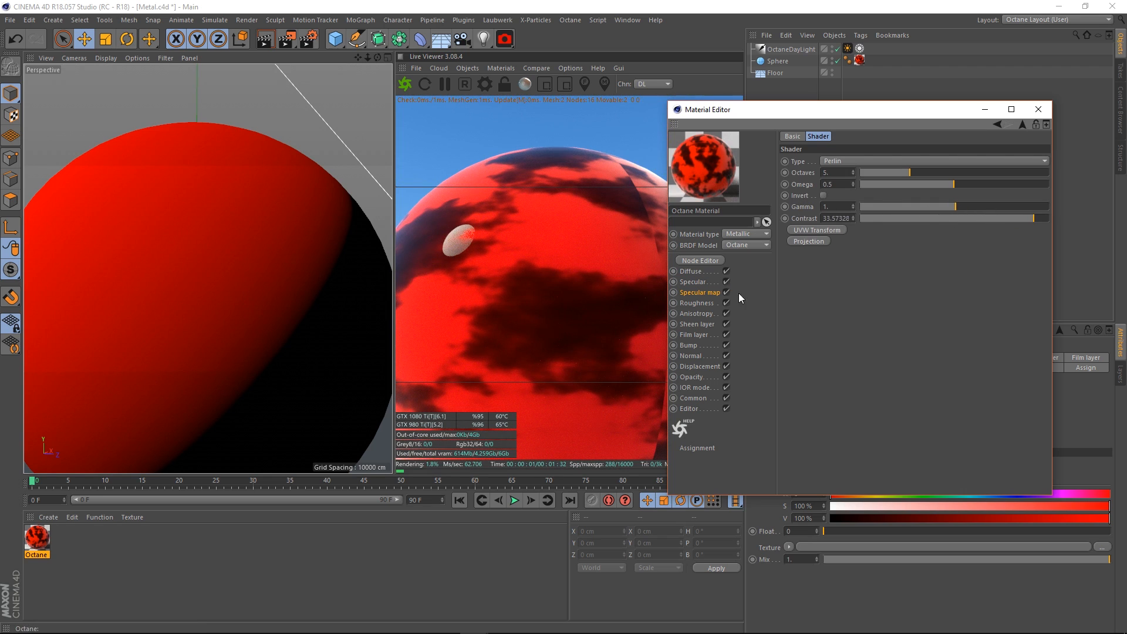
pyautogui.moveTo(1017, 217); pyautogui.dragTo(1087, 223)
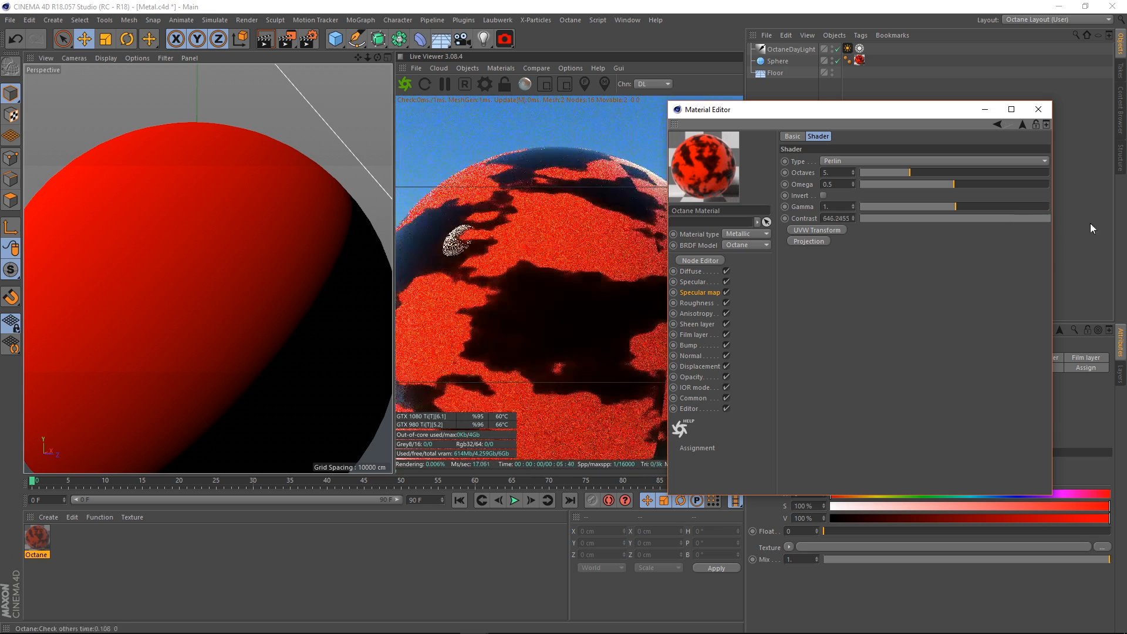
# Step: Set the Specular channel's float to 1 to give the sphere's metal areas full reflection
pyautogui.click(692, 282)
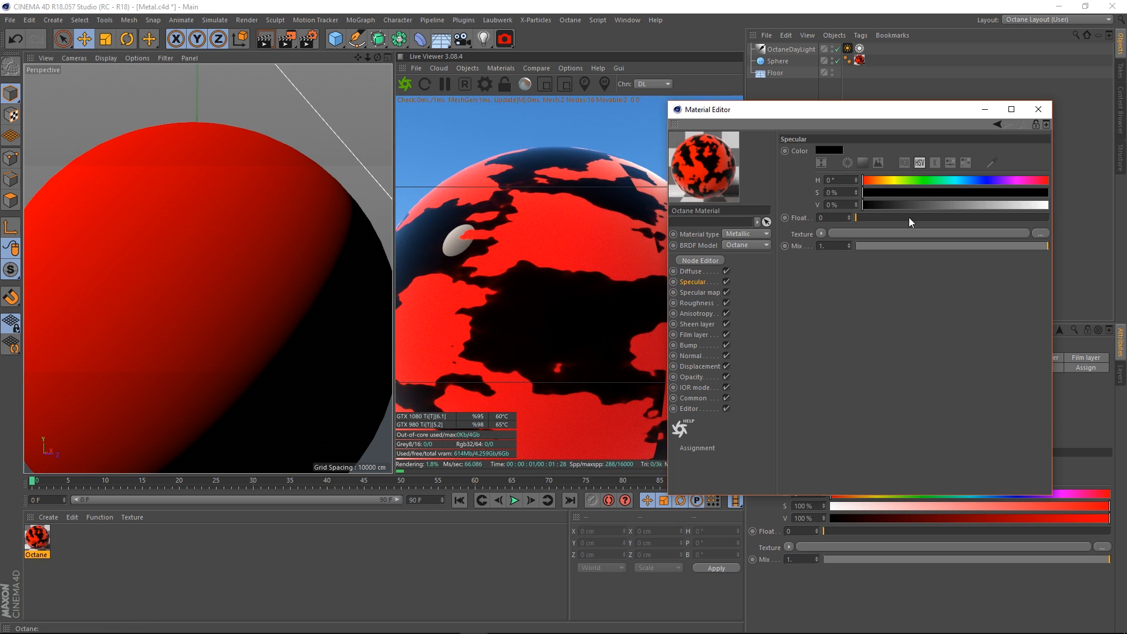
pyautogui.moveTo(862, 218); pyautogui.dragTo(1052, 219)
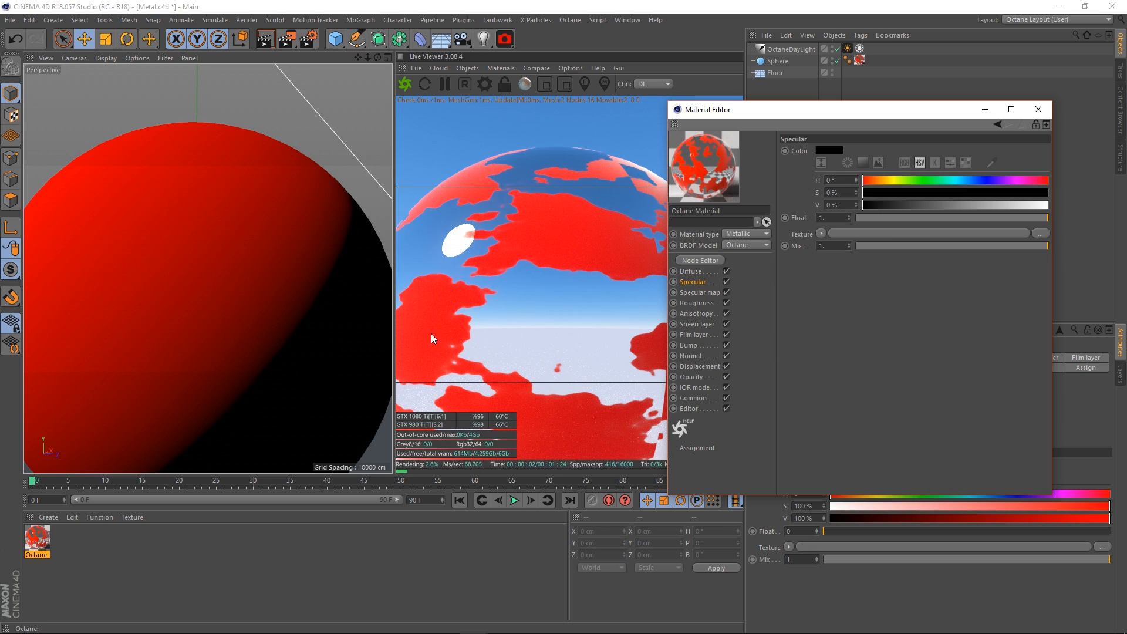
pyautogui.moveTo(590, 276); pyautogui.dragTo(470, 319, button='right')
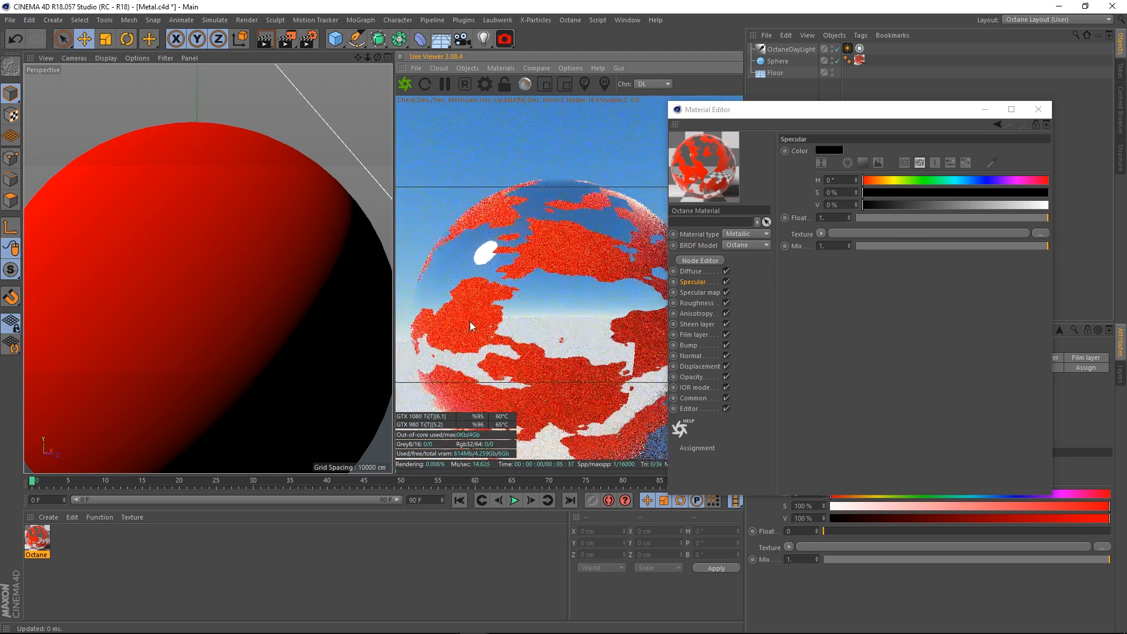
pyautogui.moveTo(551, 305); pyautogui.dragTo(535, 315)
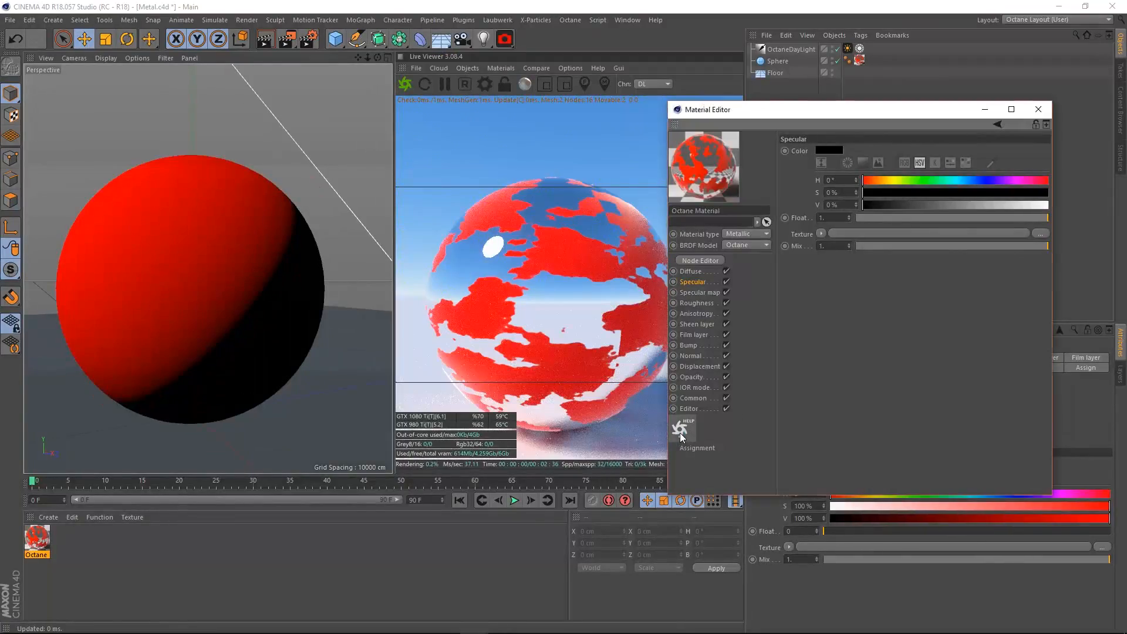
# Step: Open the Octane help for the metallic material and compare its Specular Map dragon examples with the material's Diffuse channel
pyautogui.click(680, 429)
pyautogui.scroll(-20, 705, 324)
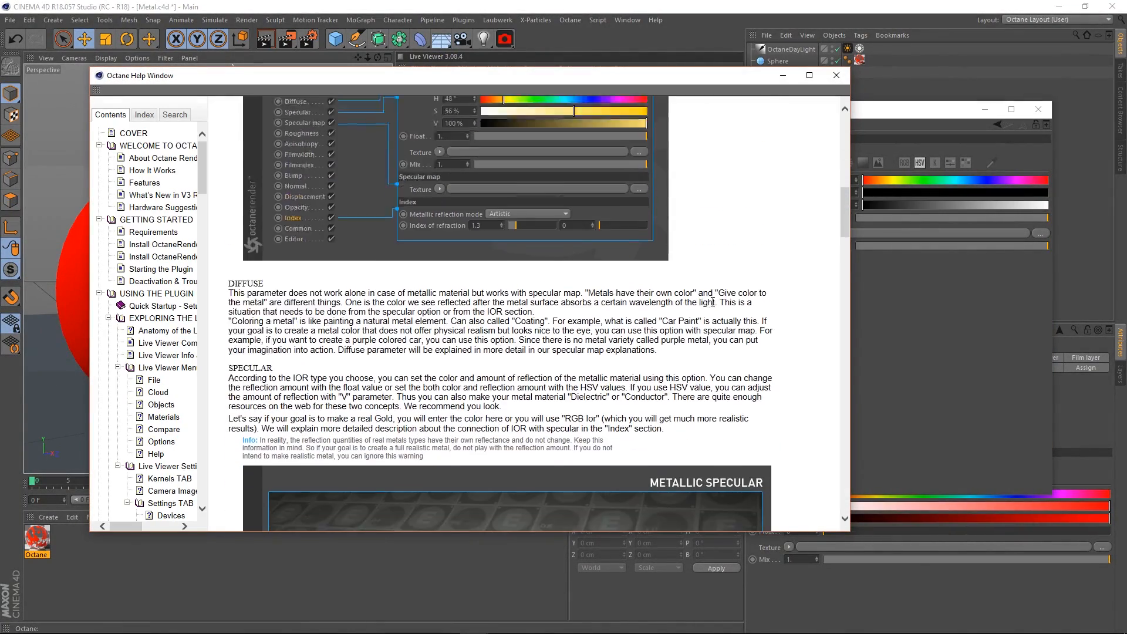
pyautogui.scroll(-3, 712, 301)
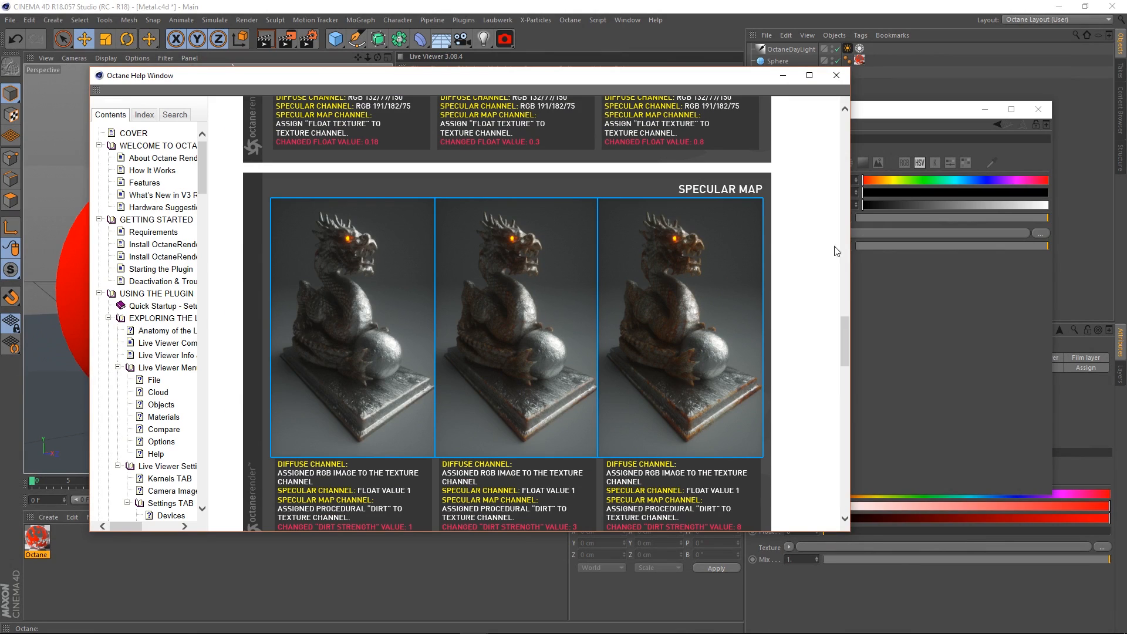
pyautogui.click(971, 315)
pyautogui.click(684, 271)
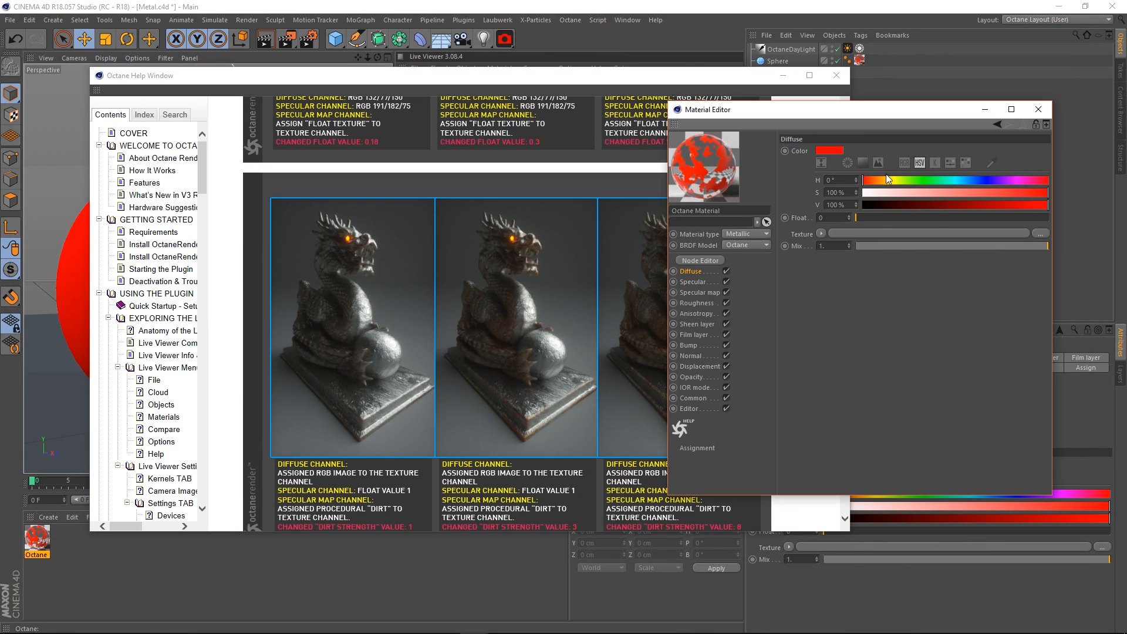
pyautogui.click(525, 307)
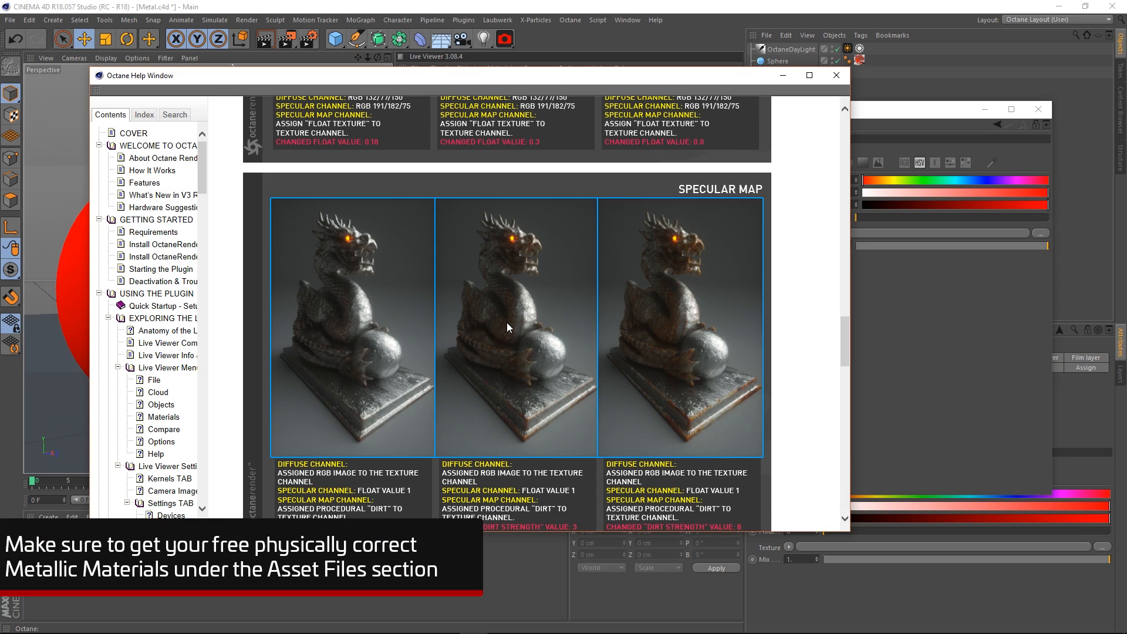
pyautogui.click(988, 295)
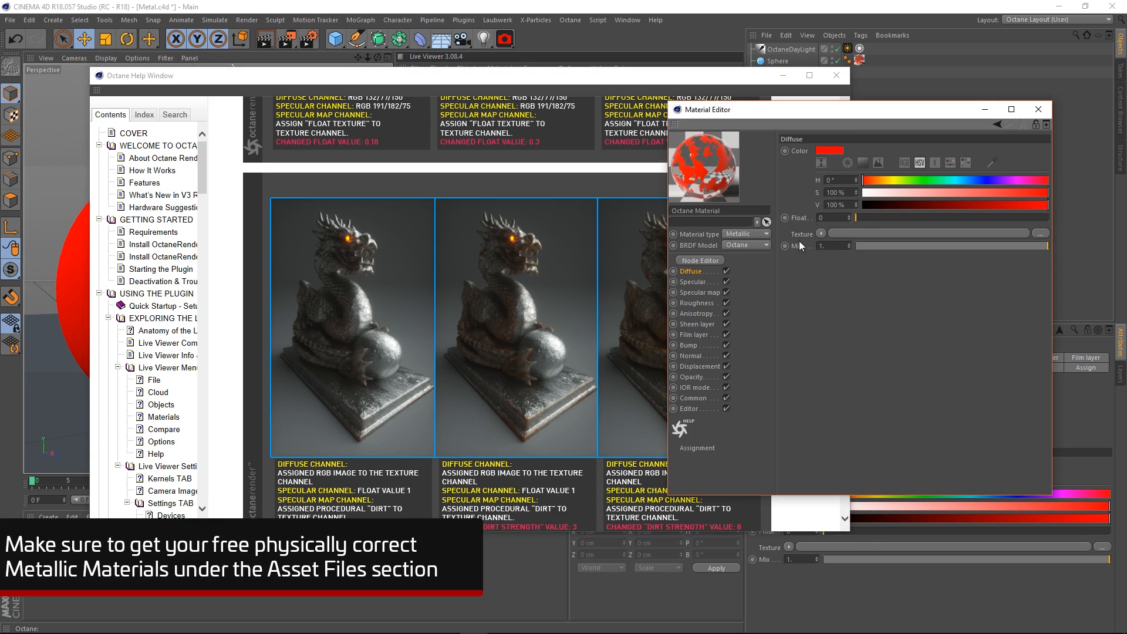
# Step: Clear the Noise texture from the Specular map channel and review the dragon examples in the help
pyautogui.click(699, 292)
pyautogui.click(820, 151)
pyautogui.click(846, 164)
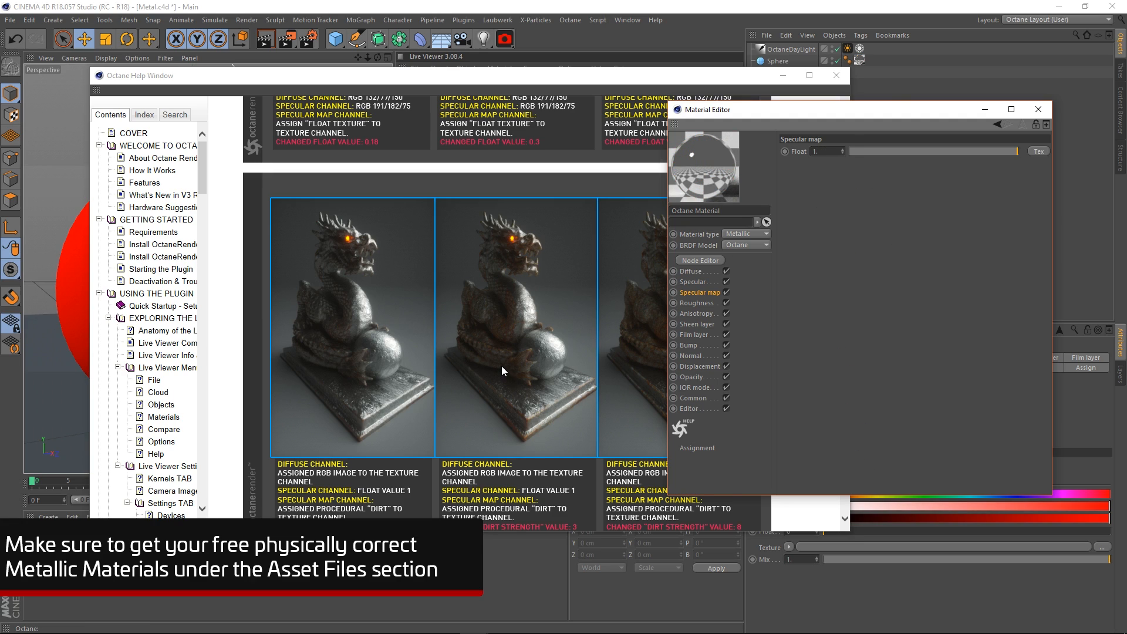
pyautogui.click(501, 365)
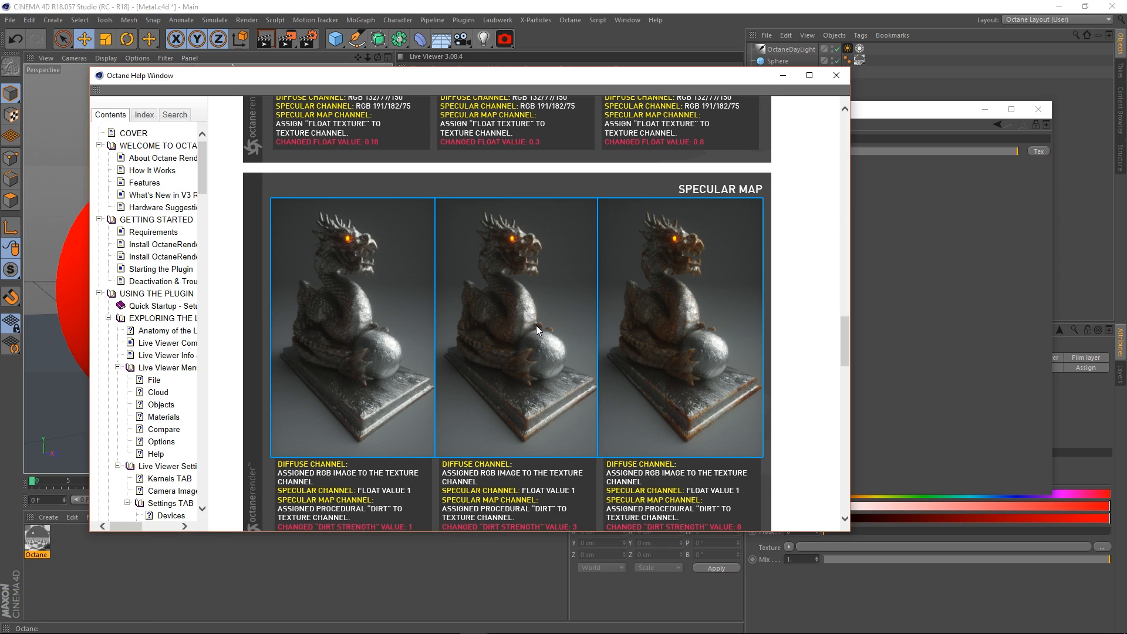
pyautogui.click(998, 236)
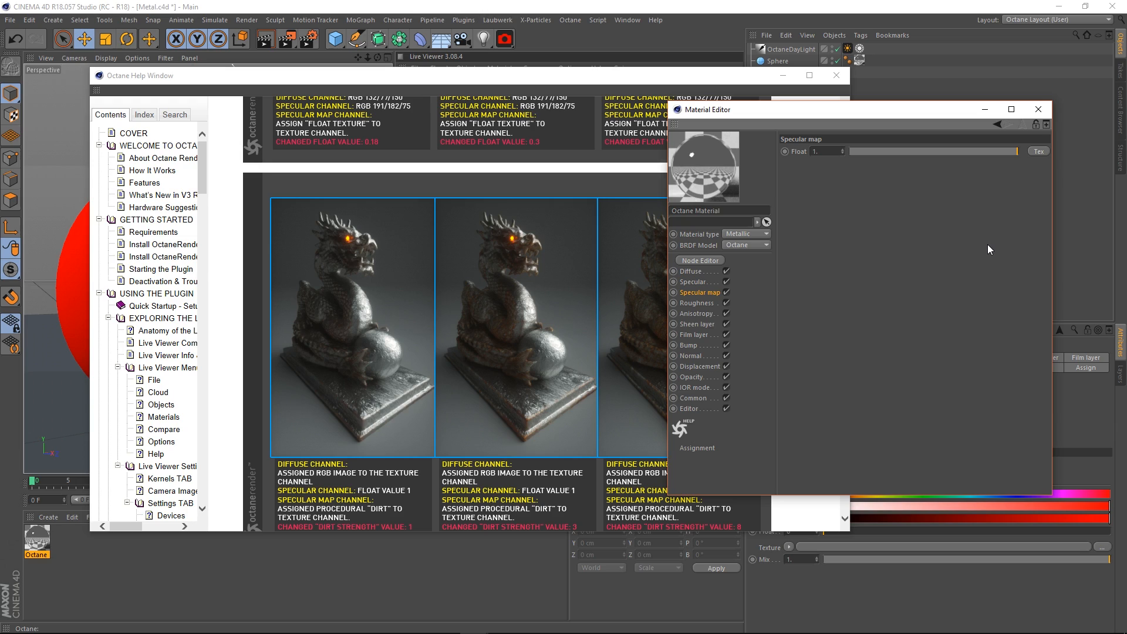